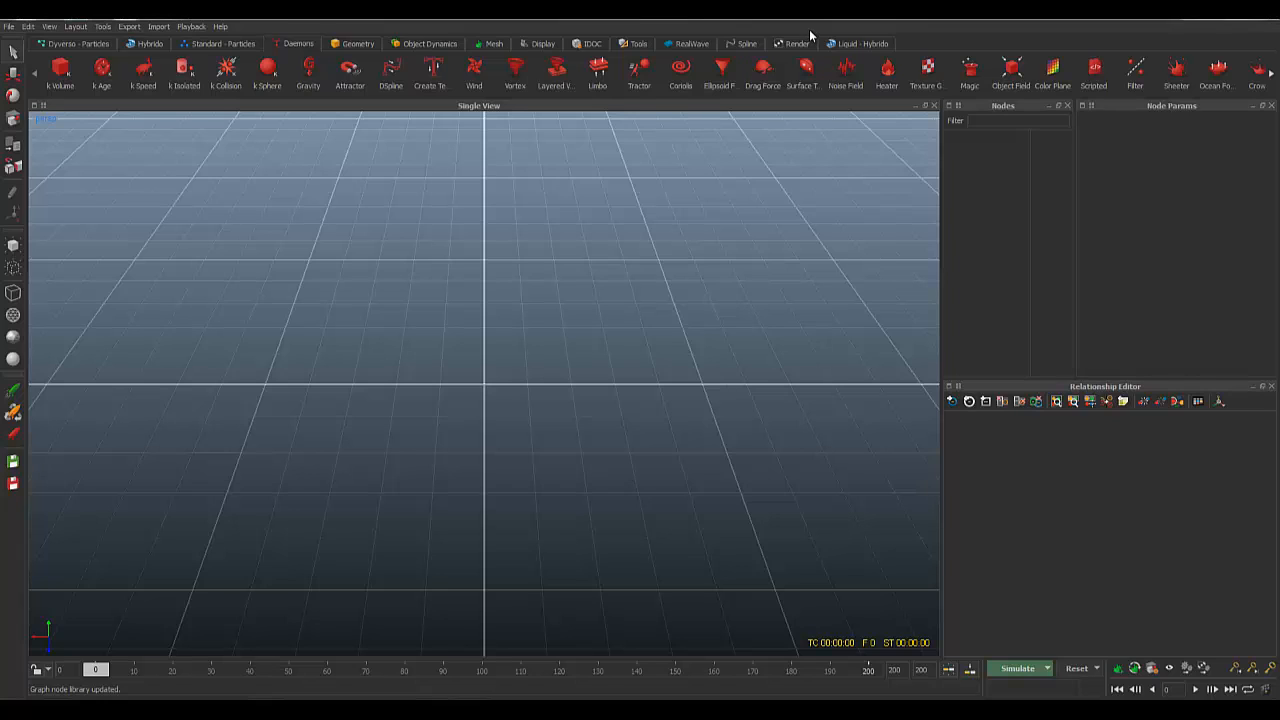
Step: Start a new project located in D:\My 3D Data\Work\Realflow\Realflow_2015
left_click(10, 27)
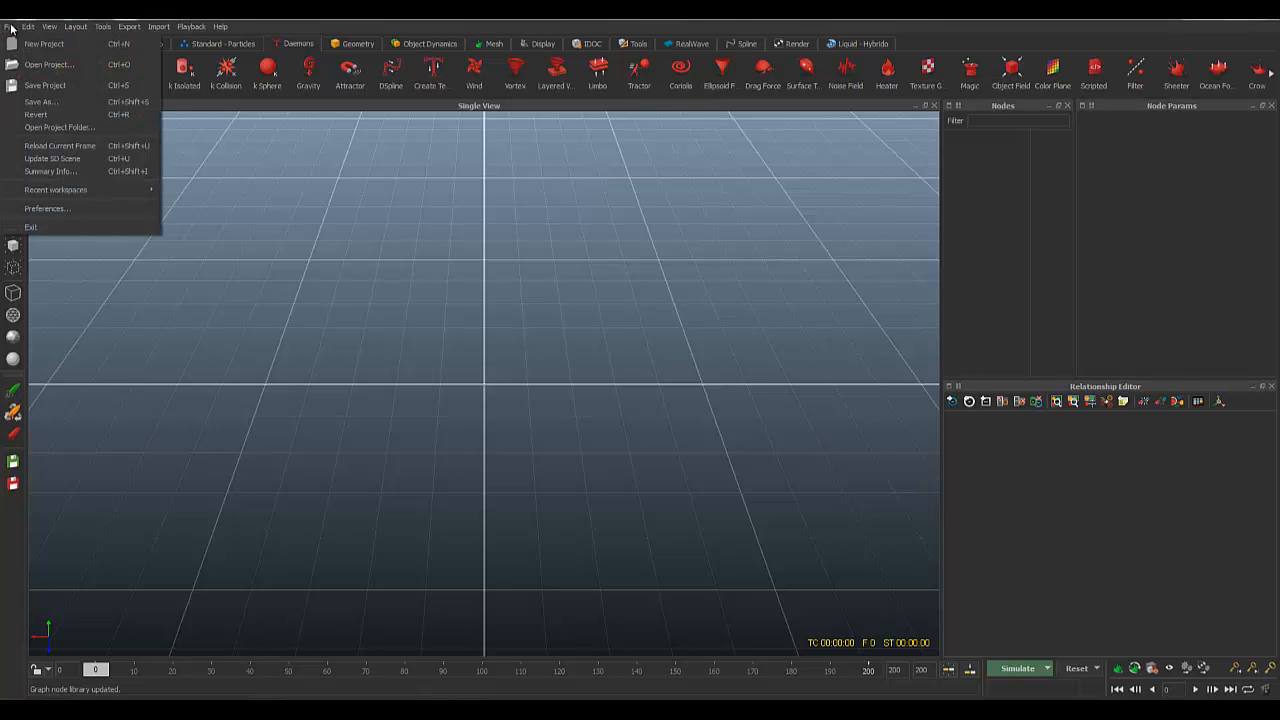
left_click(40, 44)
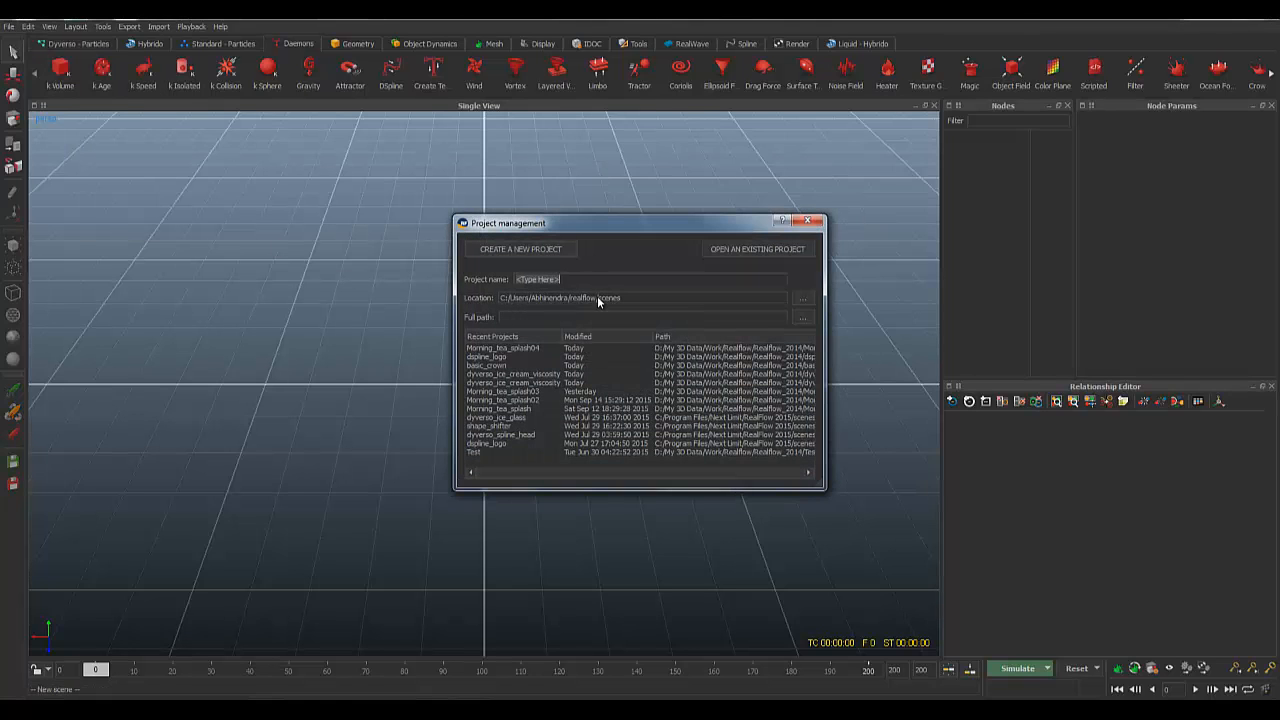
left_click(801, 299)
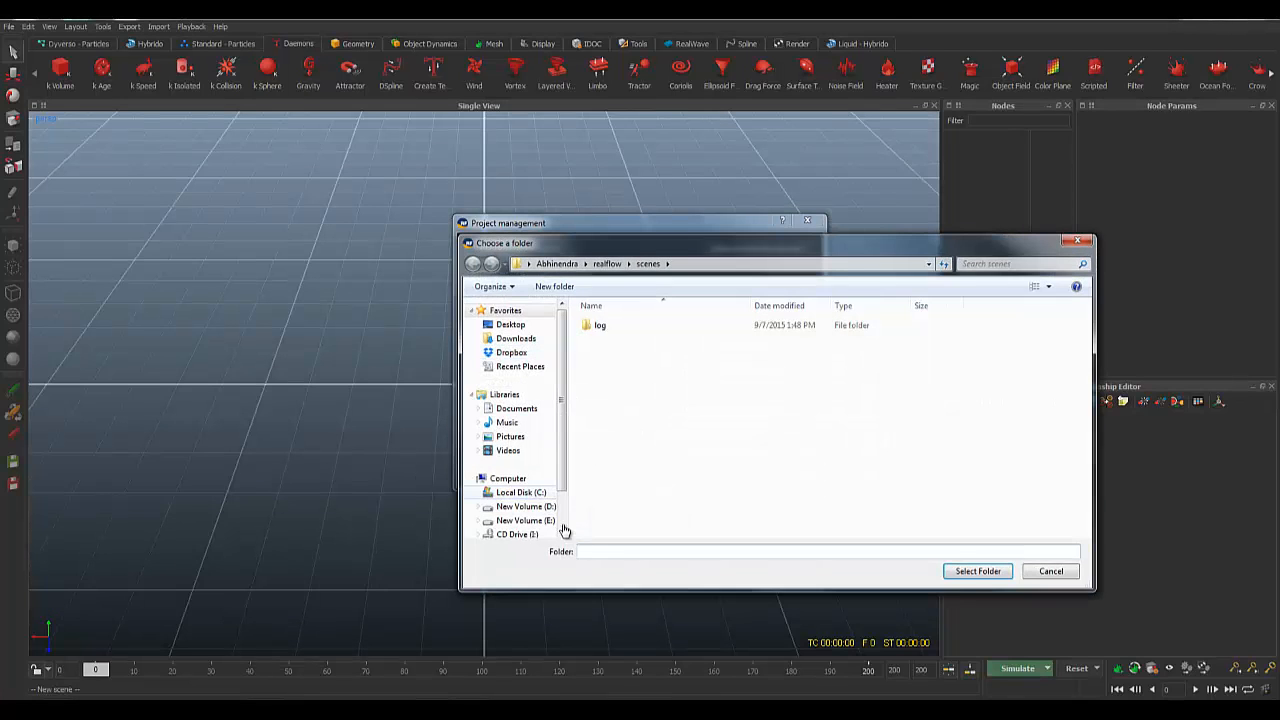
left_click(558, 507)
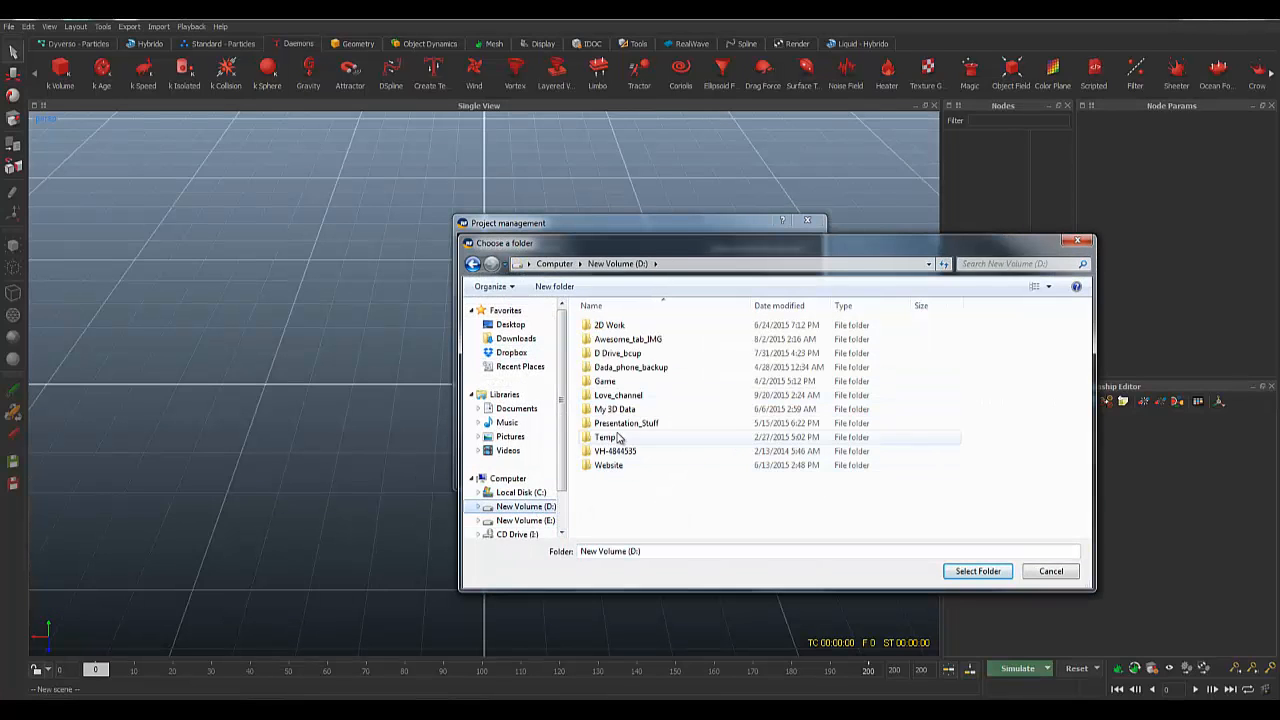
double_click(620, 410)
double_click(604, 493)
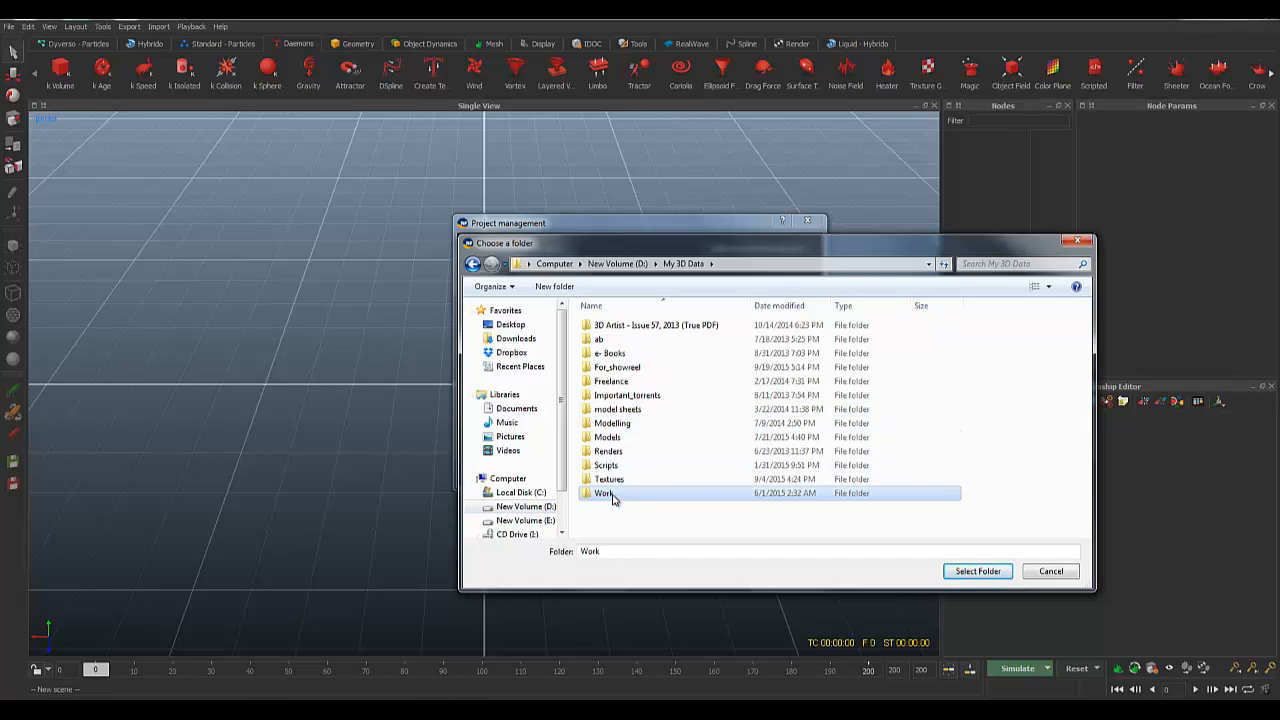
left_click(607, 467)
double_click(607, 467)
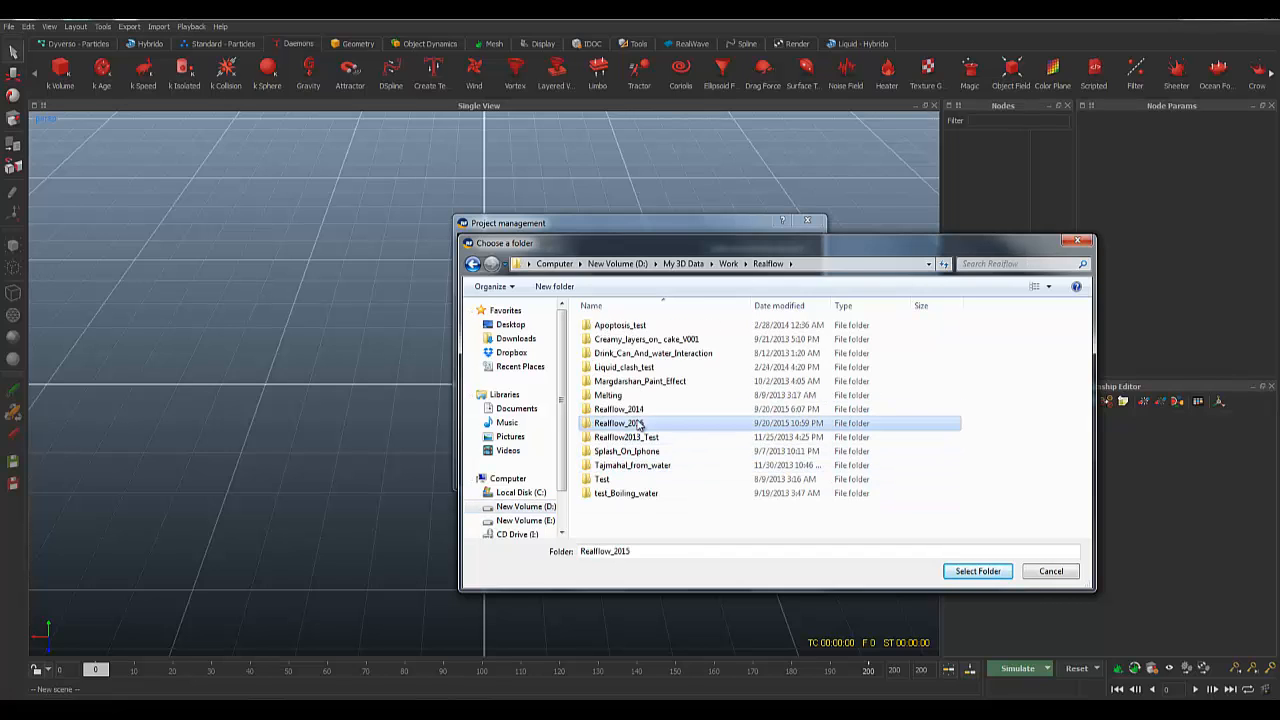
double_click(642, 425)
left_click(966, 570)
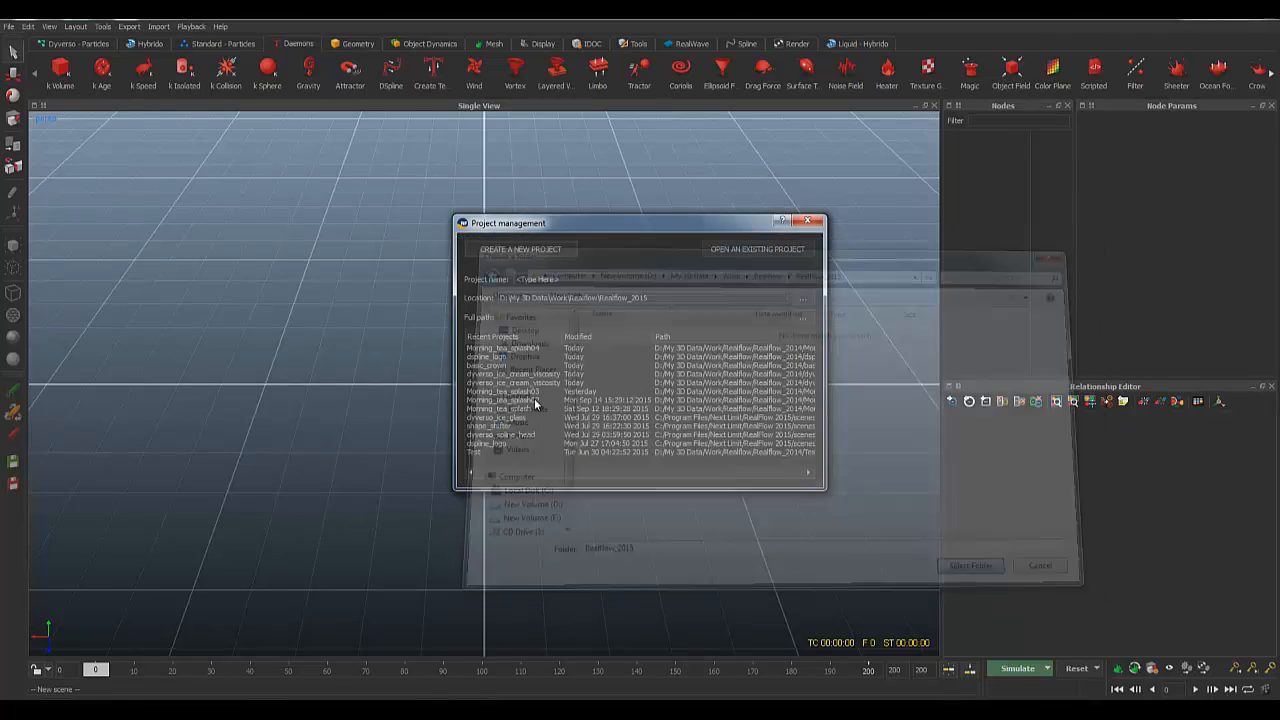
Step: Name the project Realflow_crow_splash_tutorial
left_click_drag(570, 280, 463, 286)
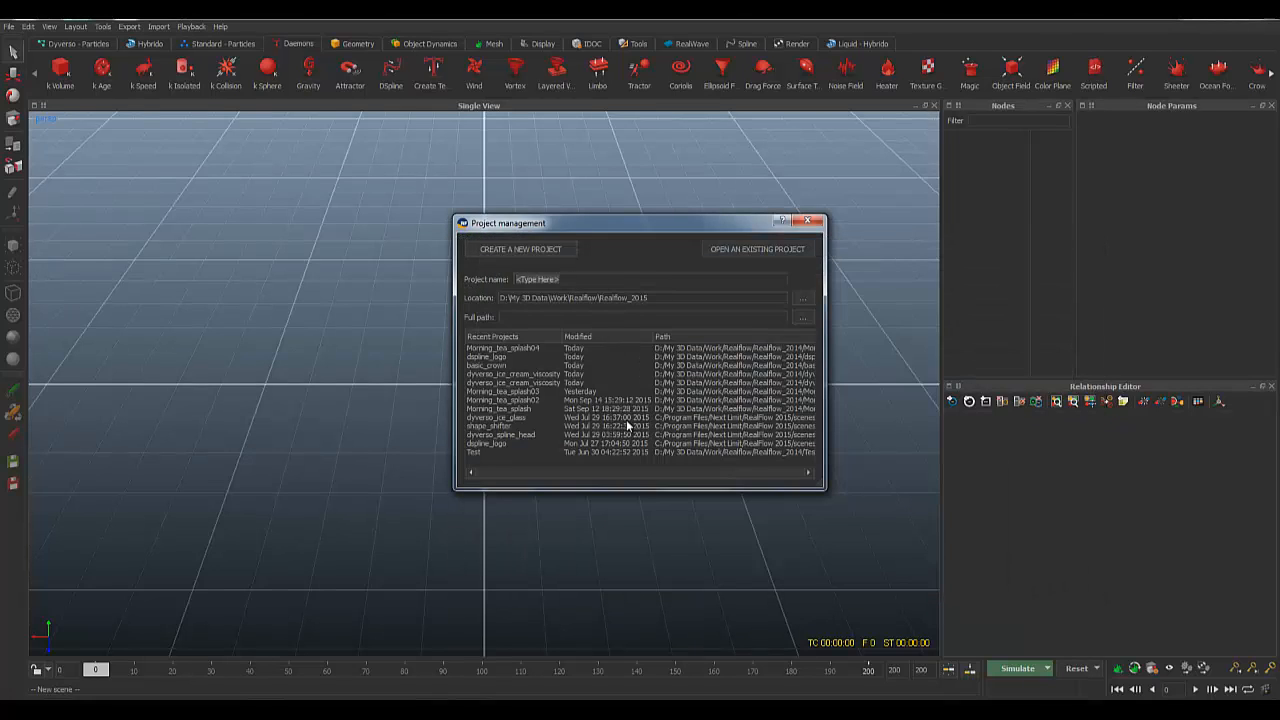
key("BackSpace")
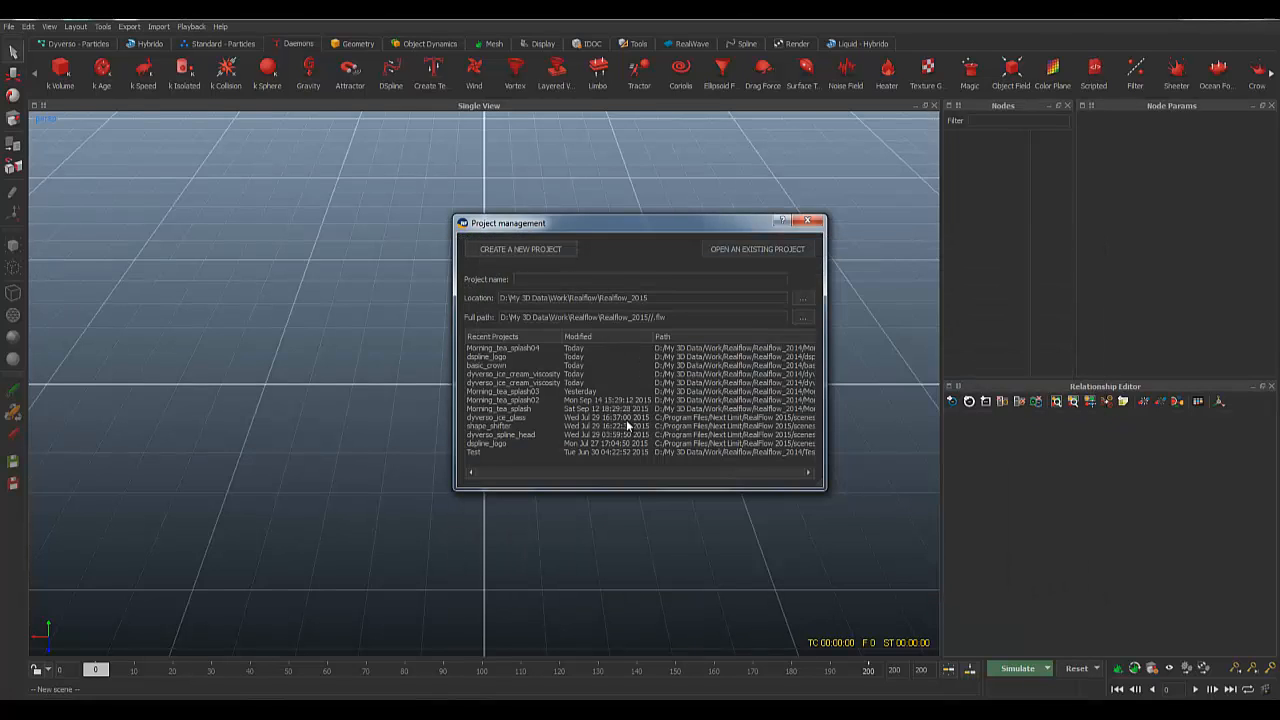
type("Realflow_crow_spals")
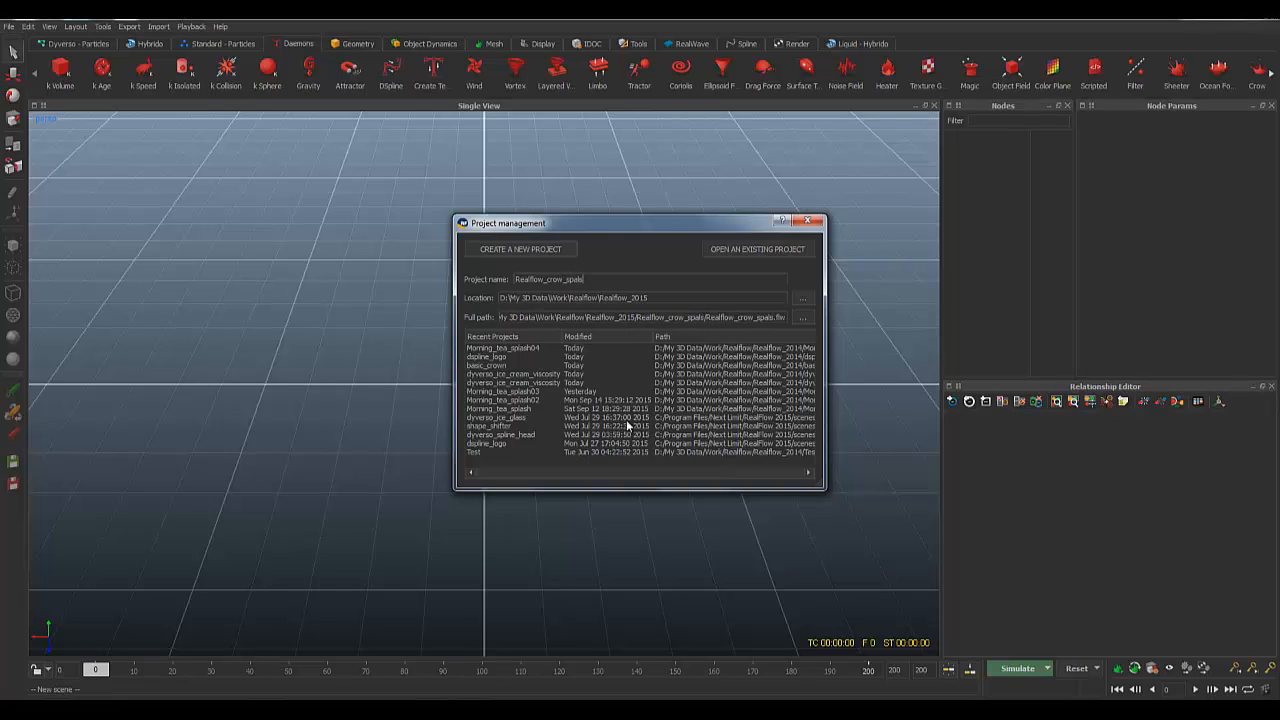
key("BackSpace")
key("BackSpace")
key("BackSpace")
type("lash_ti")
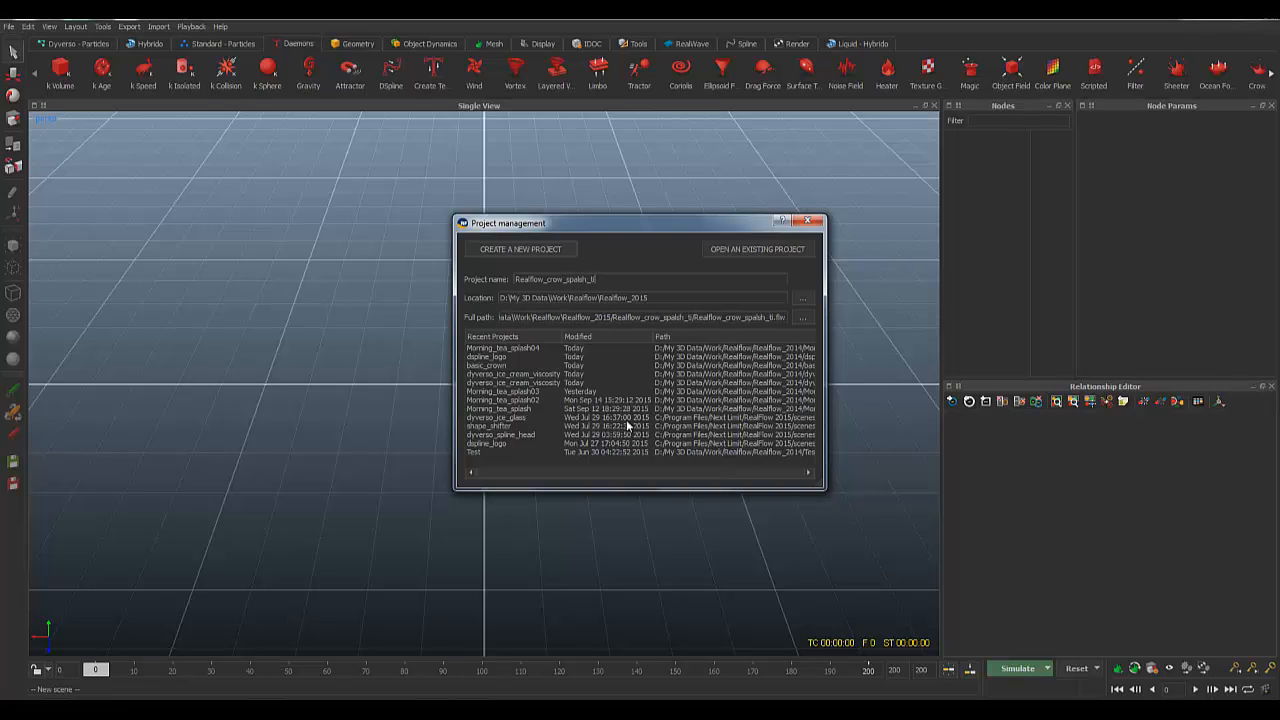
key("BackSpace")
type("utor")
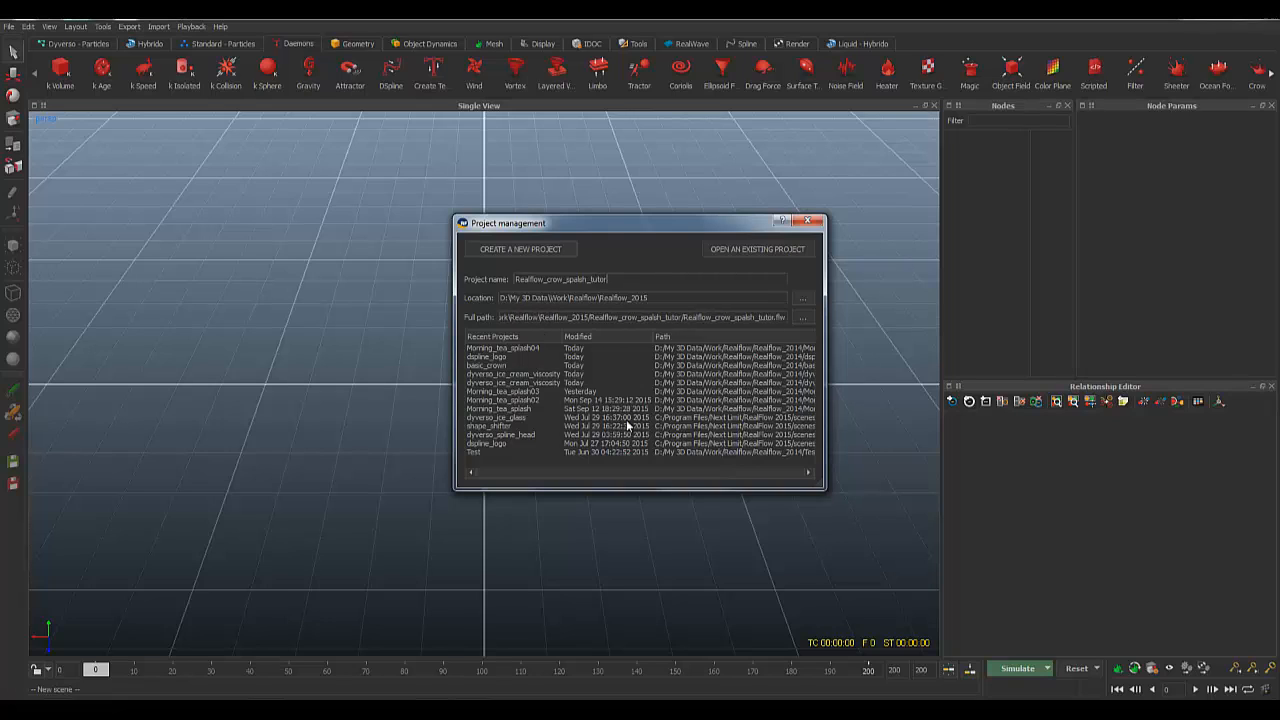
type("ial")
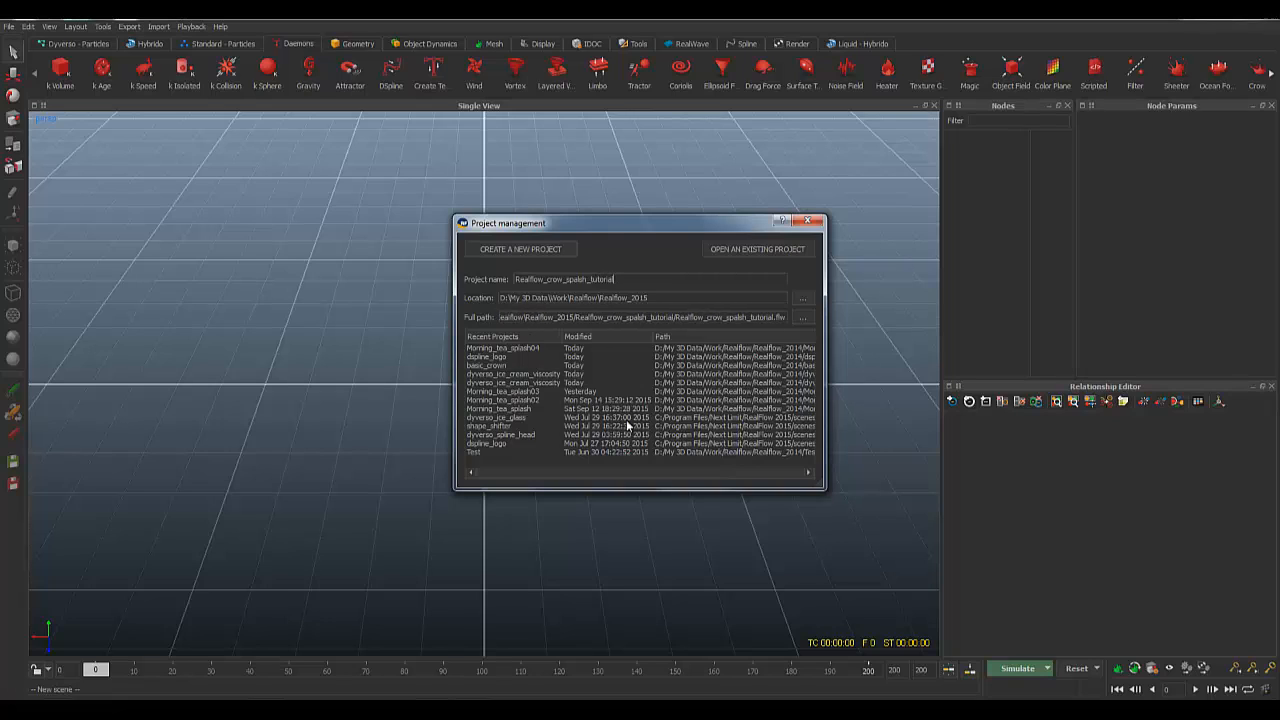
Step: Create the project and orbit to a level, frontal view of the grid
left_click(513, 249)
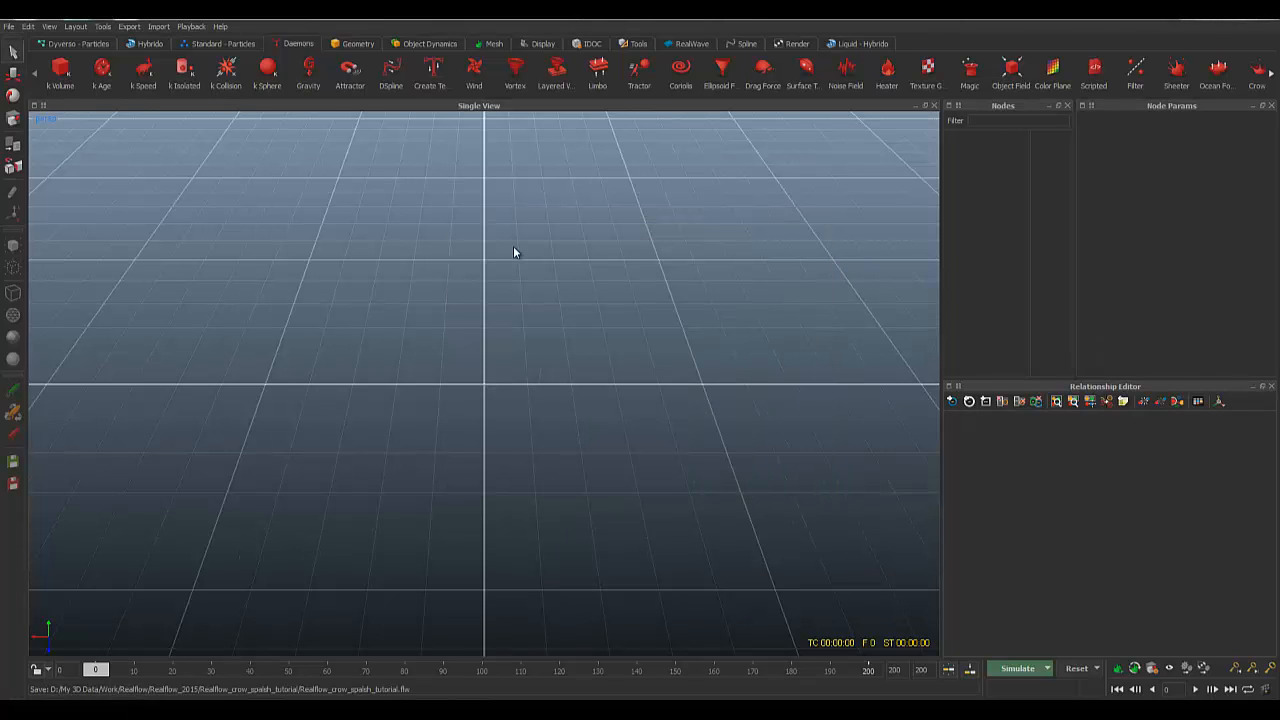
scroll(525, 322, "down", 6)
mouse_move(472, 397)
left_mouse_down("alt")
mouse_move(495, 408)
mouse_move(469, 380)
mouse_move(481, 395)
left_mouse_up("alt")
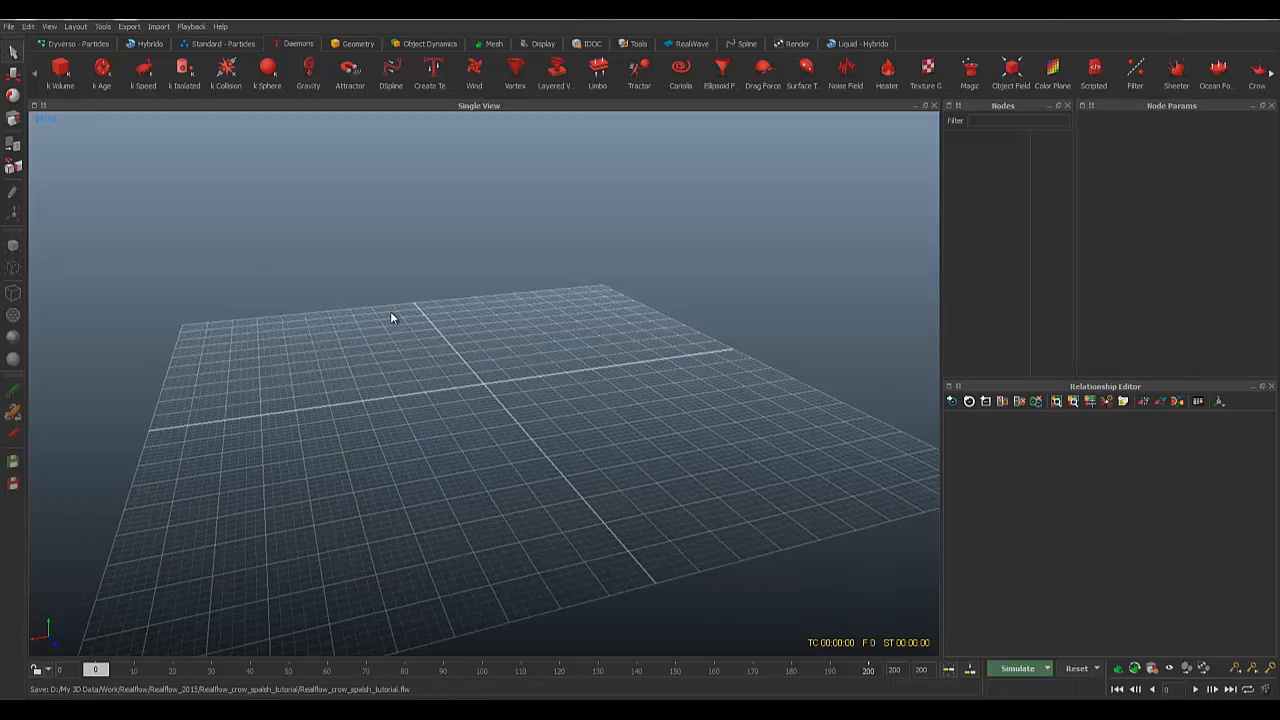
left_click_drag(391, 312, 590, 420, "alt")
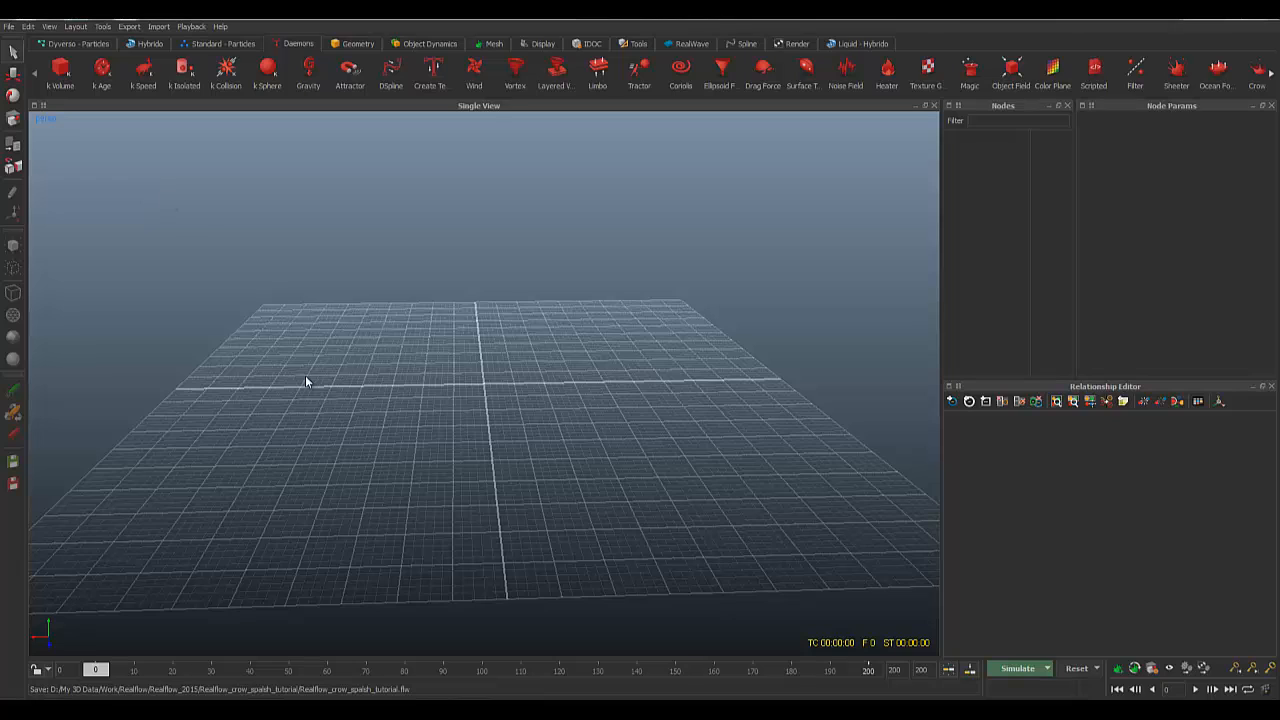
Step: Browse the Dyverso, Hybrido, Particles, Daemons, Geometry, Dynamics and Render shelves, ending on Daemons
left_click(84, 45)
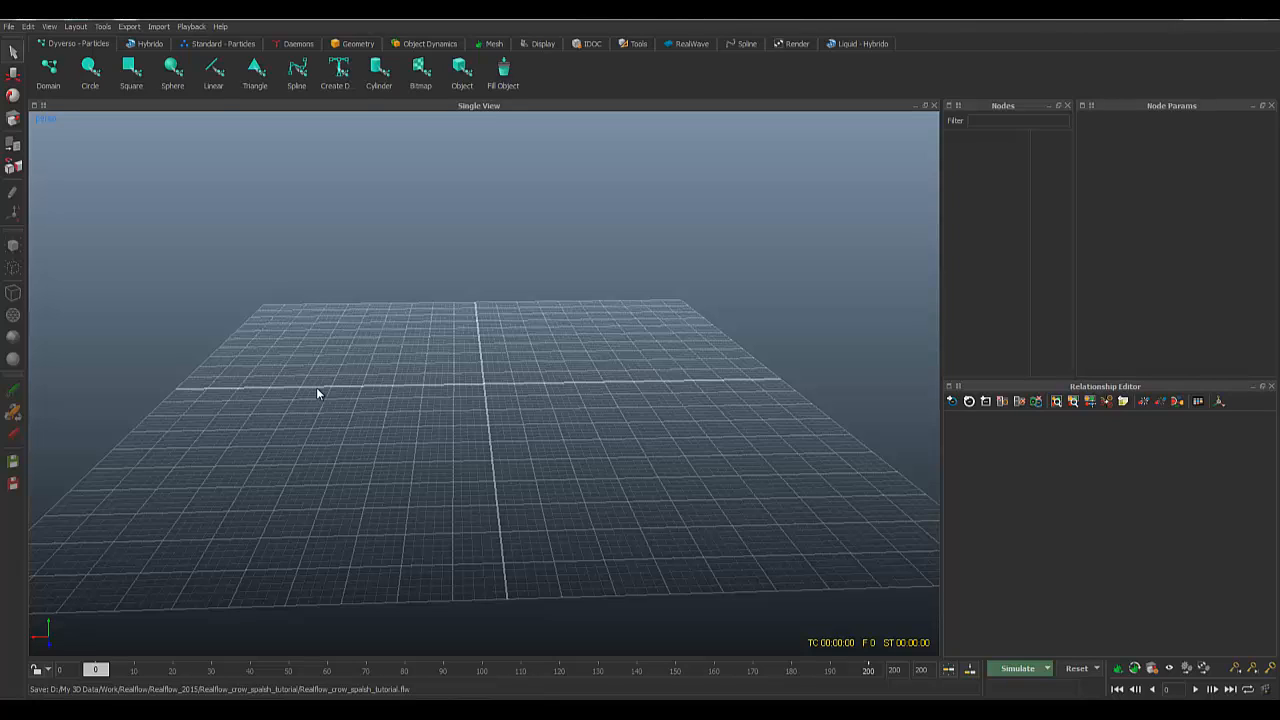
left_click(148, 44)
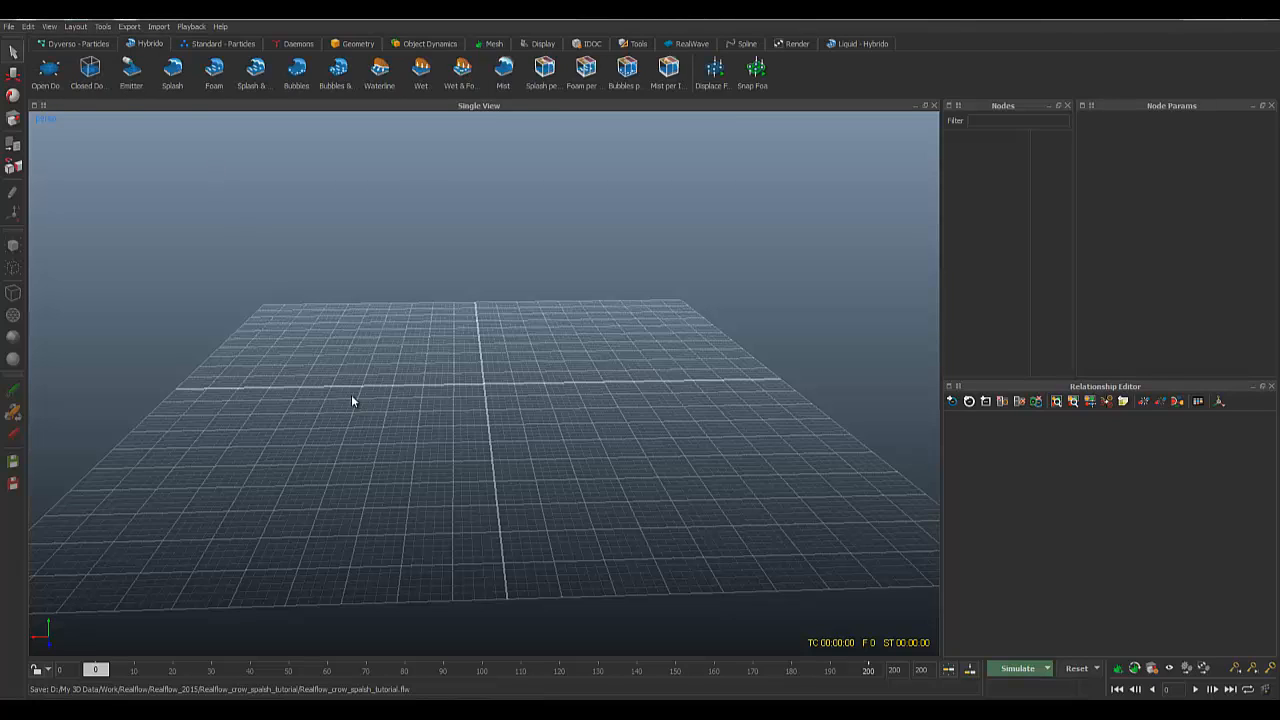
left_click(247, 45)
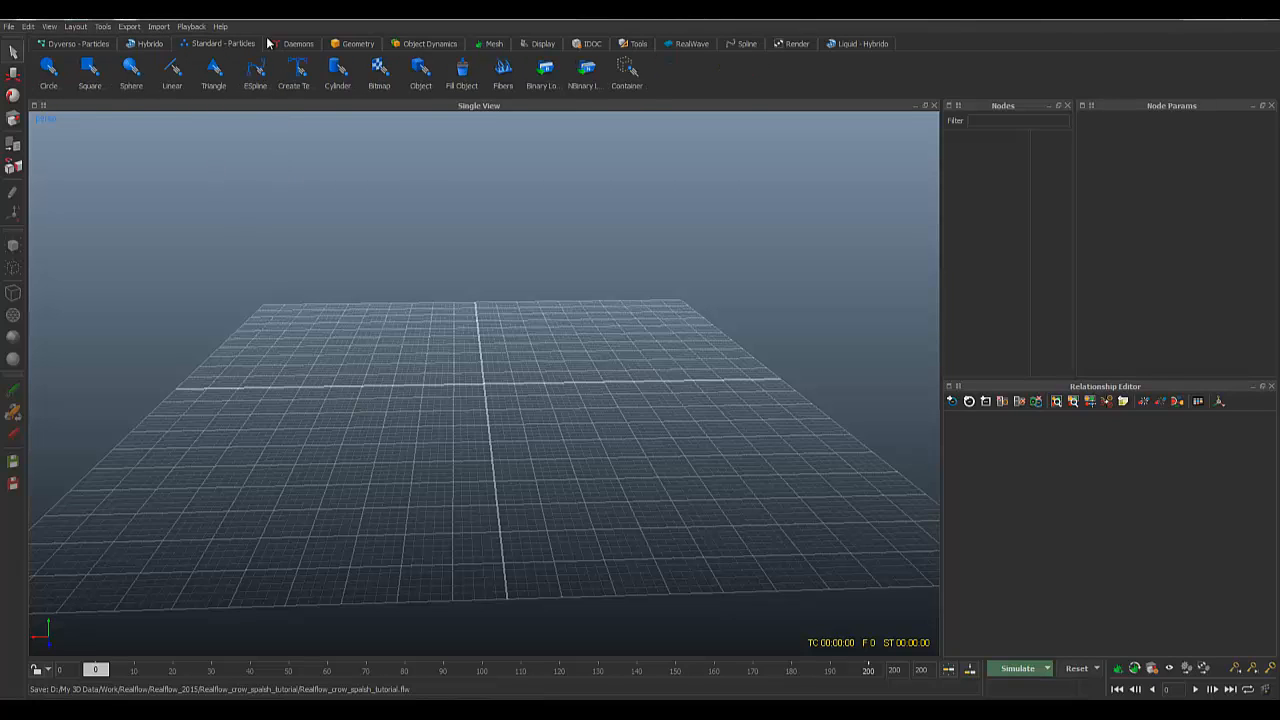
left_click(301, 45)
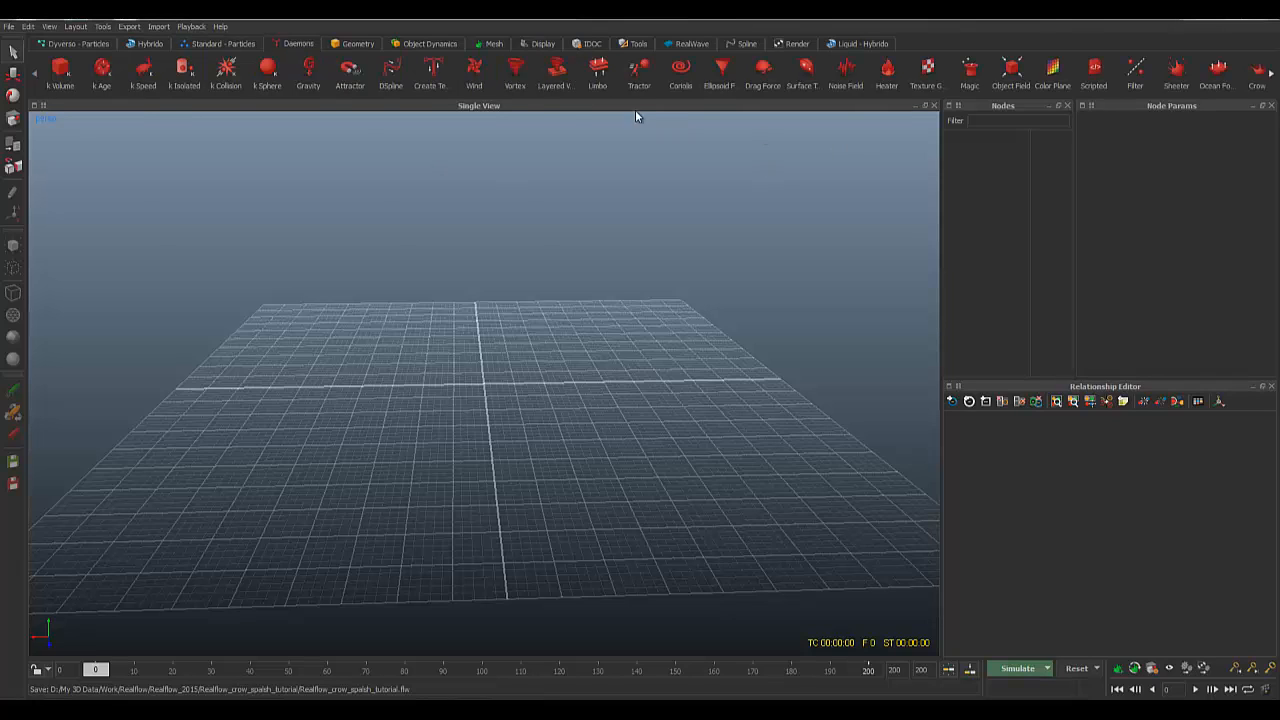
left_click(355, 45)
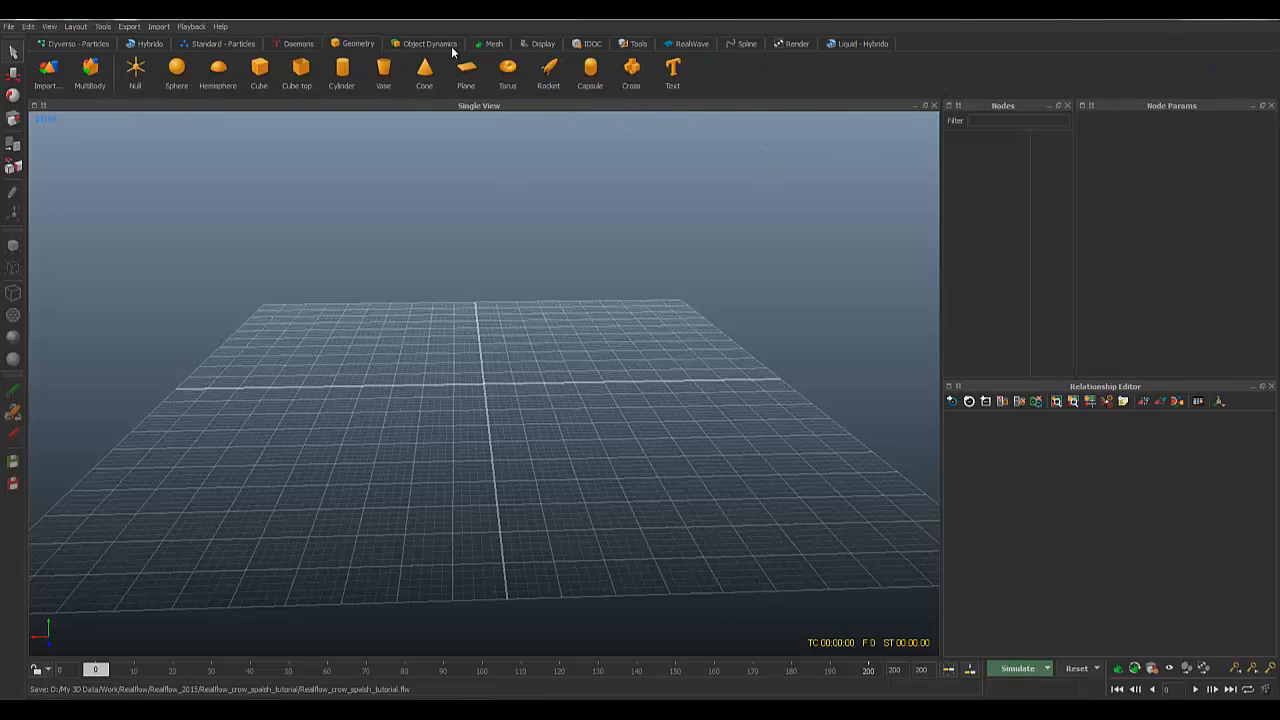
left_click(440, 45)
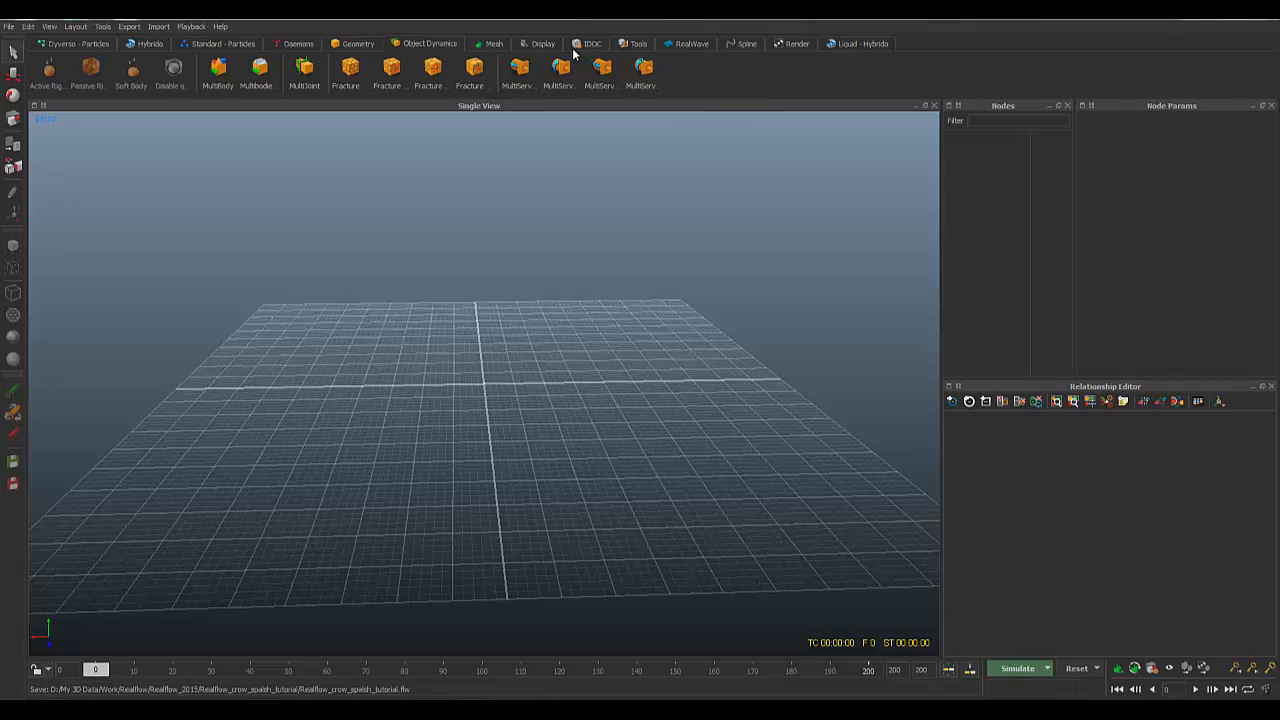
left_click(793, 44)
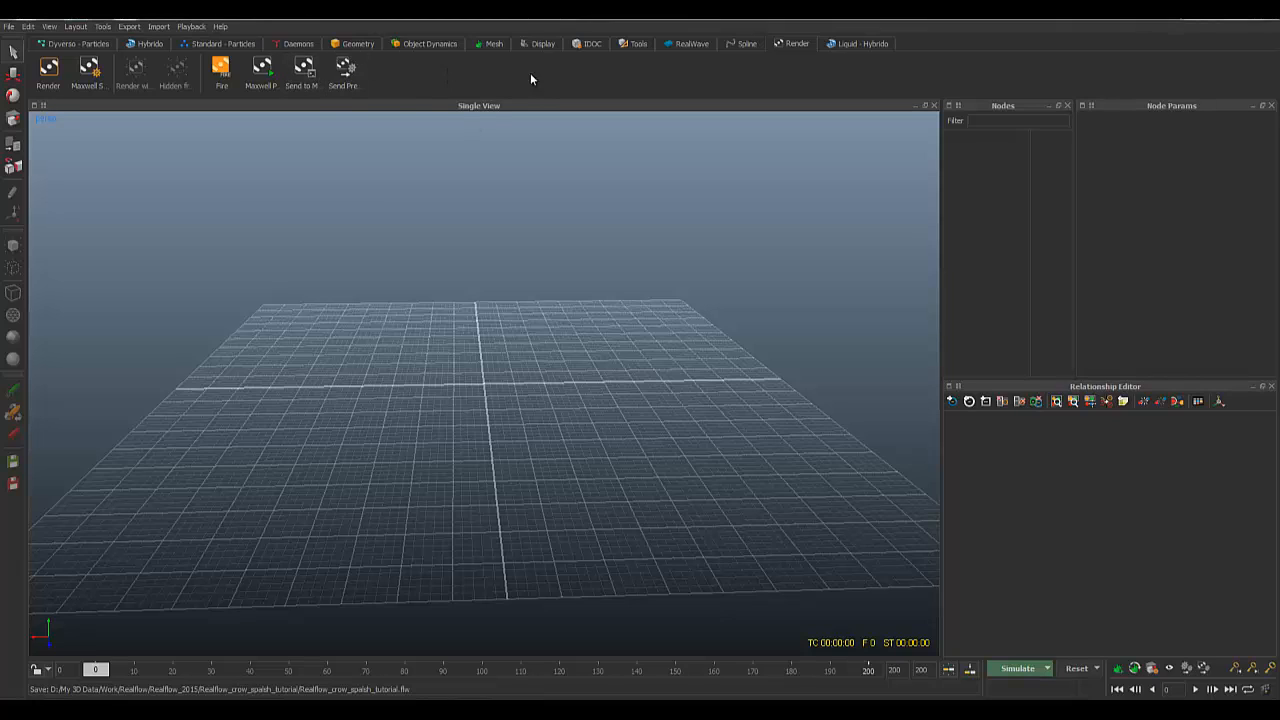
left_click(305, 44)
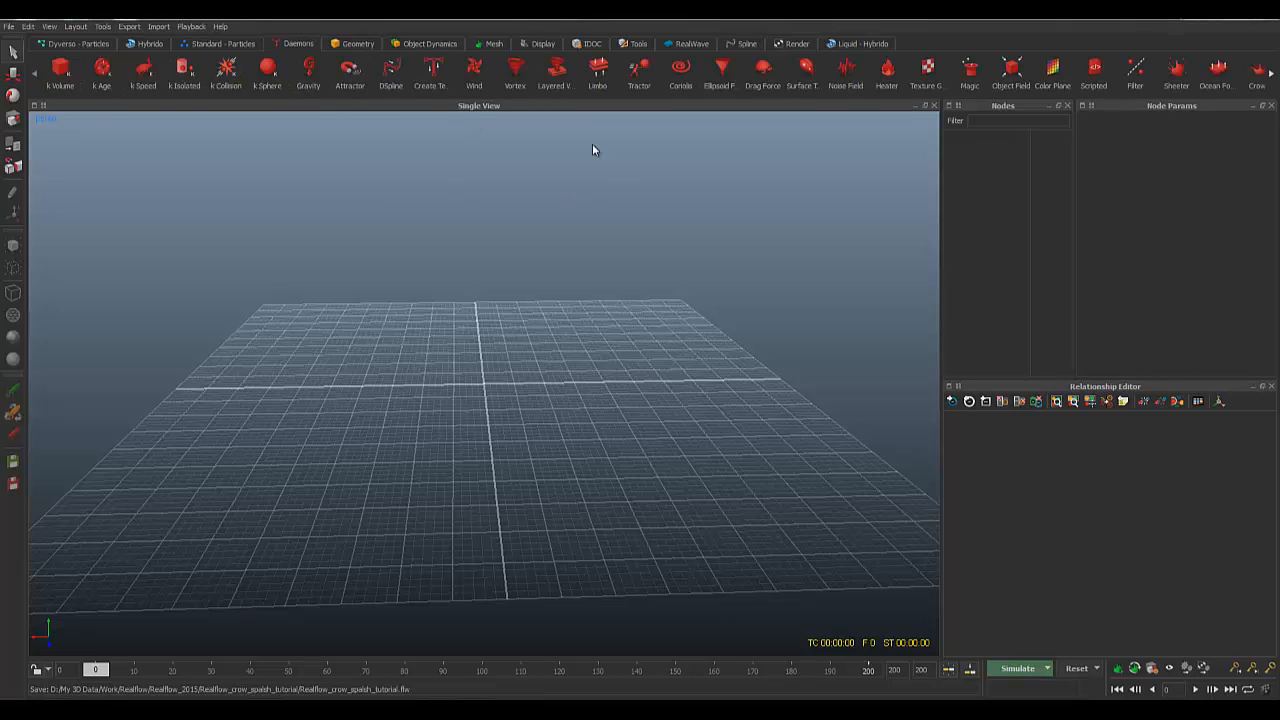
Step: Add a Crown daemon, Crown01, and frame it in the viewport
left_click(1255, 78)
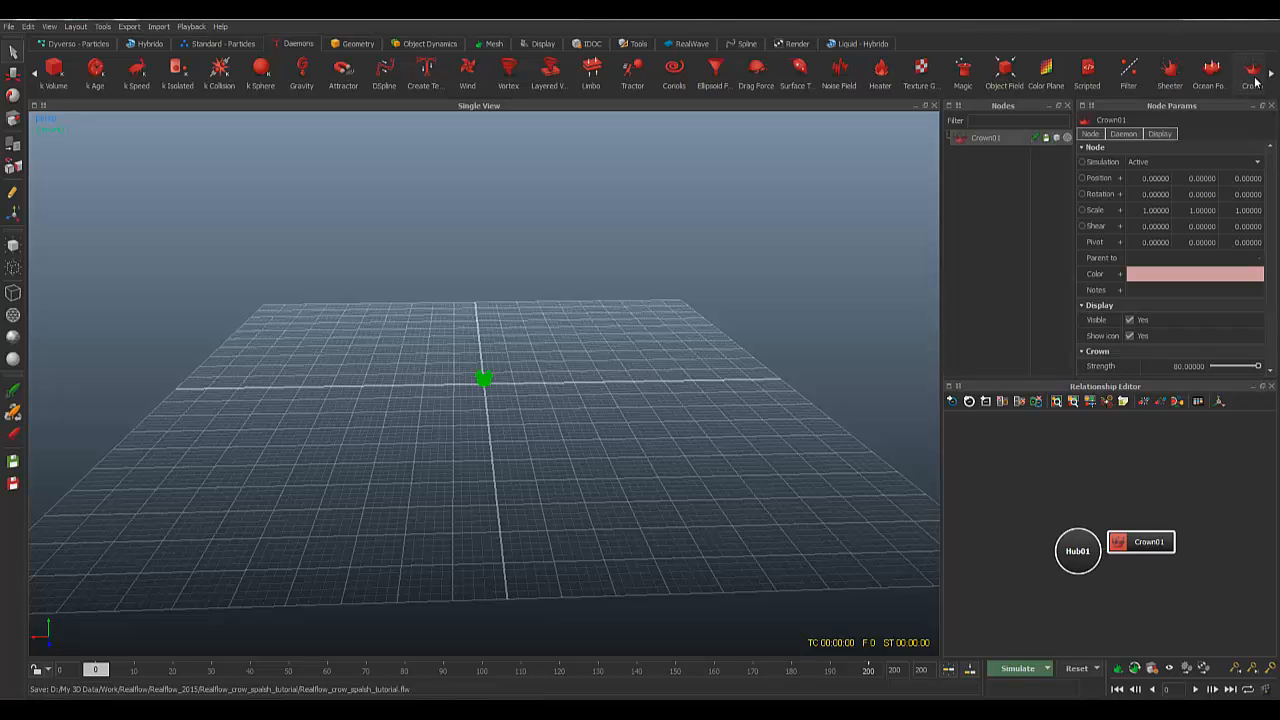
key("f")
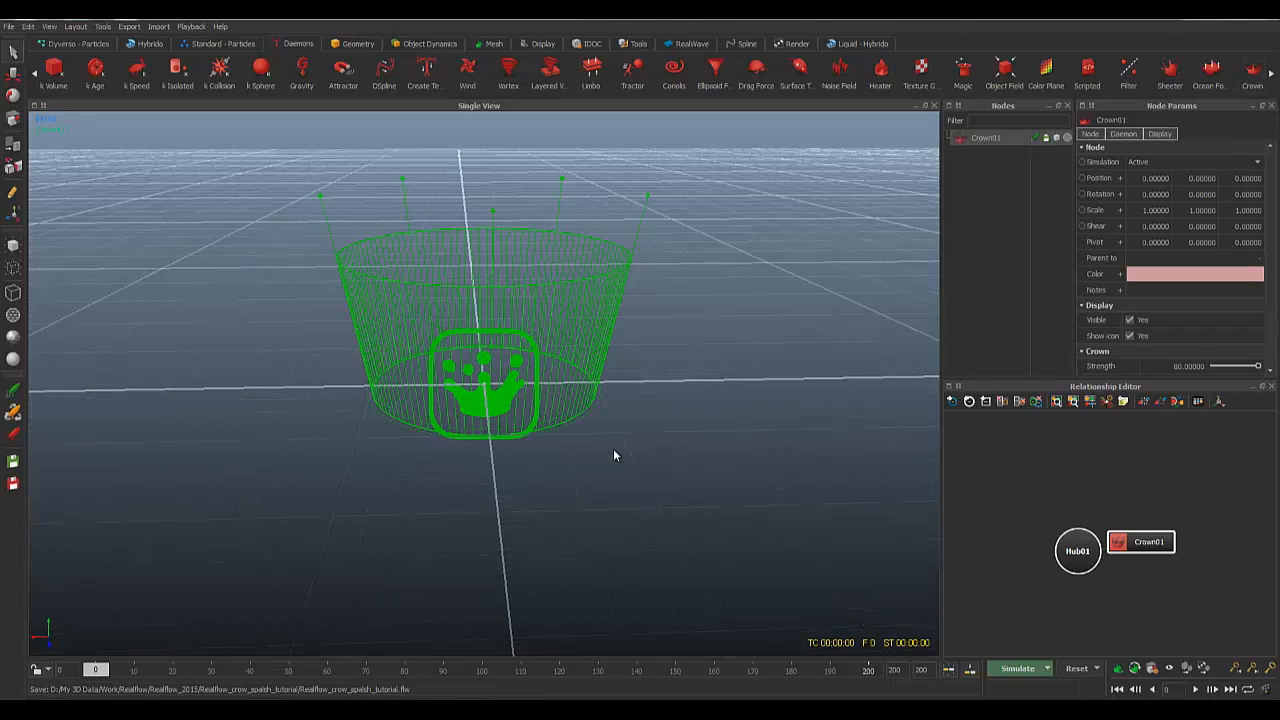
right_click_drag(614, 450, 507, 463, "alt")
left_click_drag(507, 463, 543, 488, "alt")
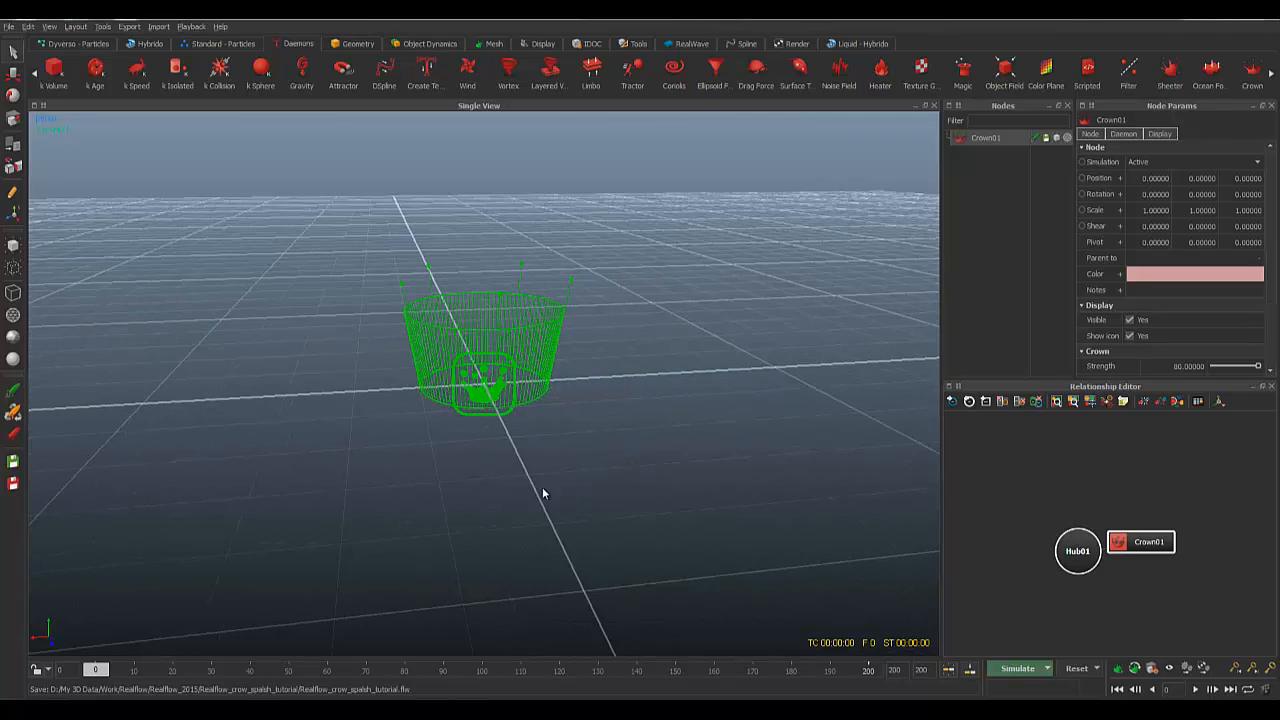
scroll(556, 488, "up", 5)
scroll(556, 480, "down", 4)
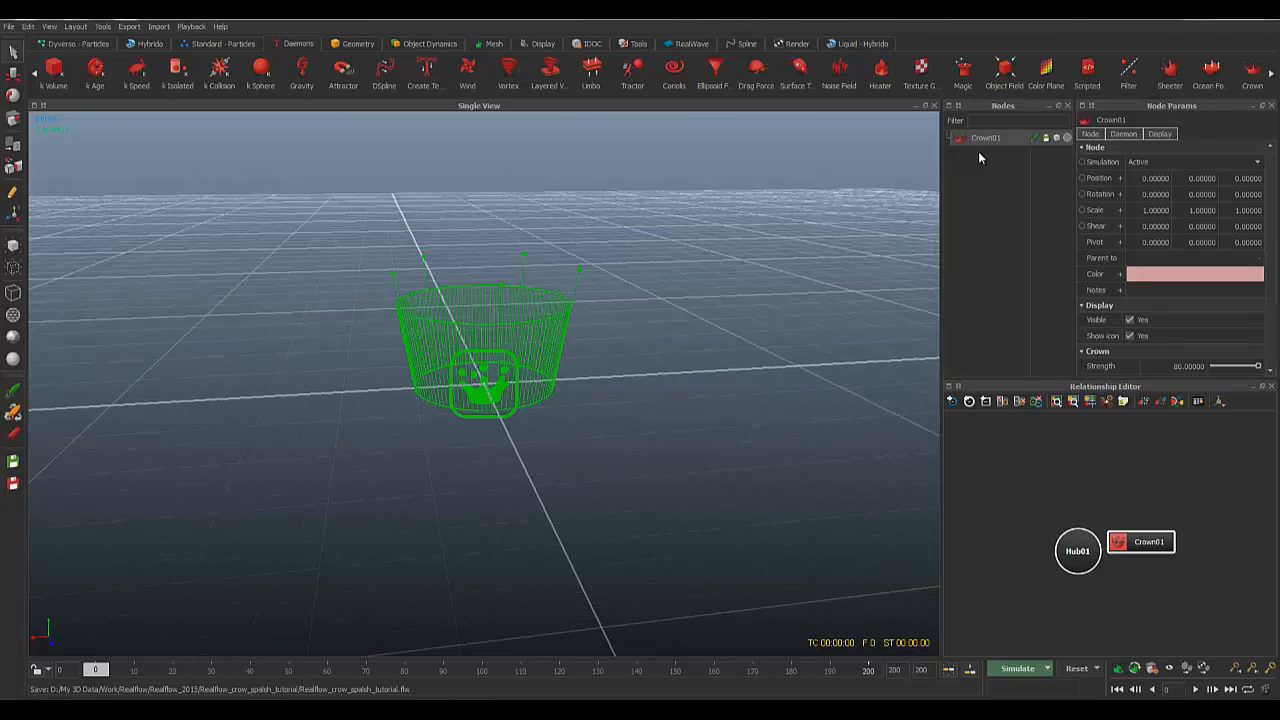
scroll(1155, 245, "down", 3)
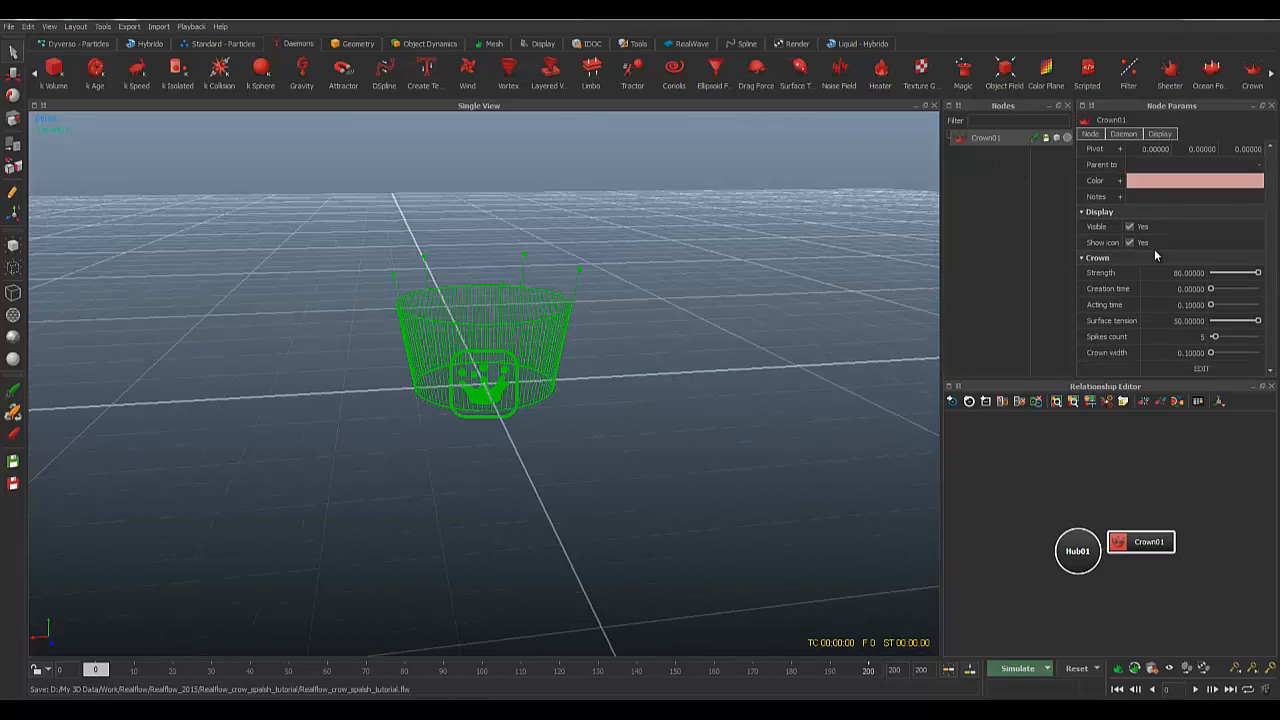
Step: Set the crown width to 0.3 and settle on a level view of the crown
double_click(1190, 352)
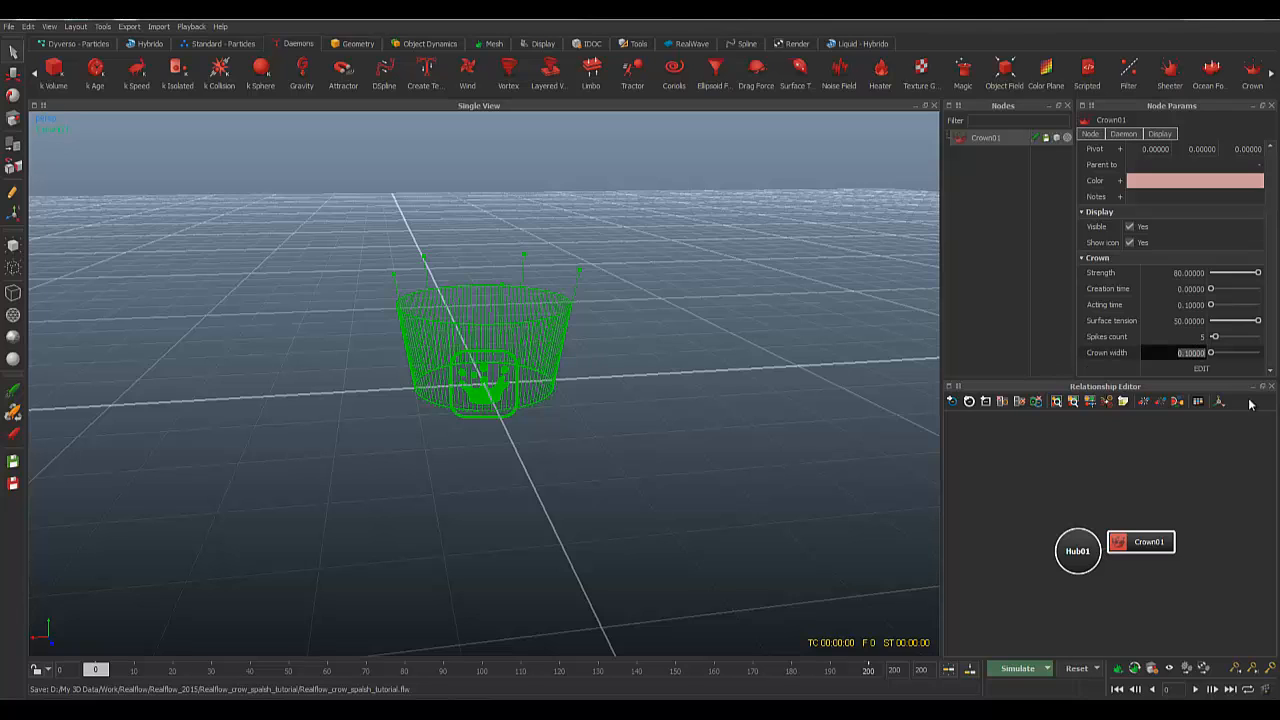
type(".3")
key("Return")
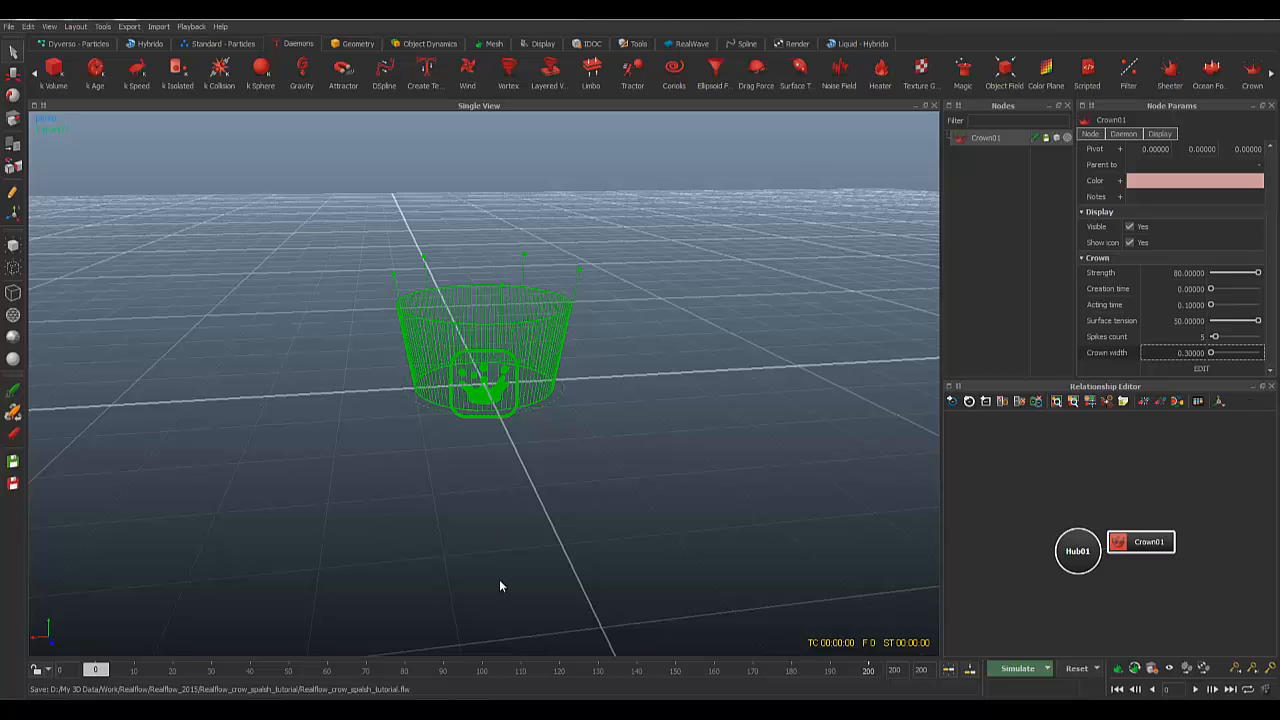
left_click_drag(500, 583, 488, 506, "alt")
scroll(453, 406, "up", 5)
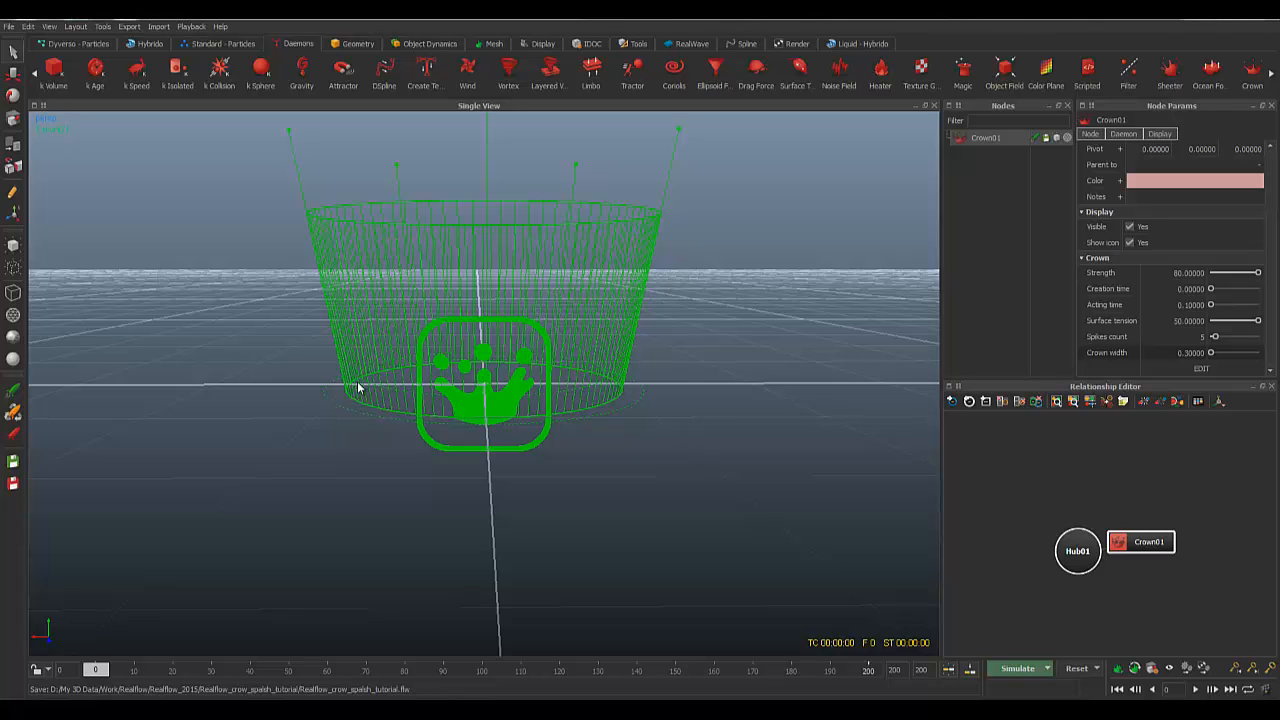
scroll(446, 417, "down", 5)
scroll(530, 404, "up", 6)
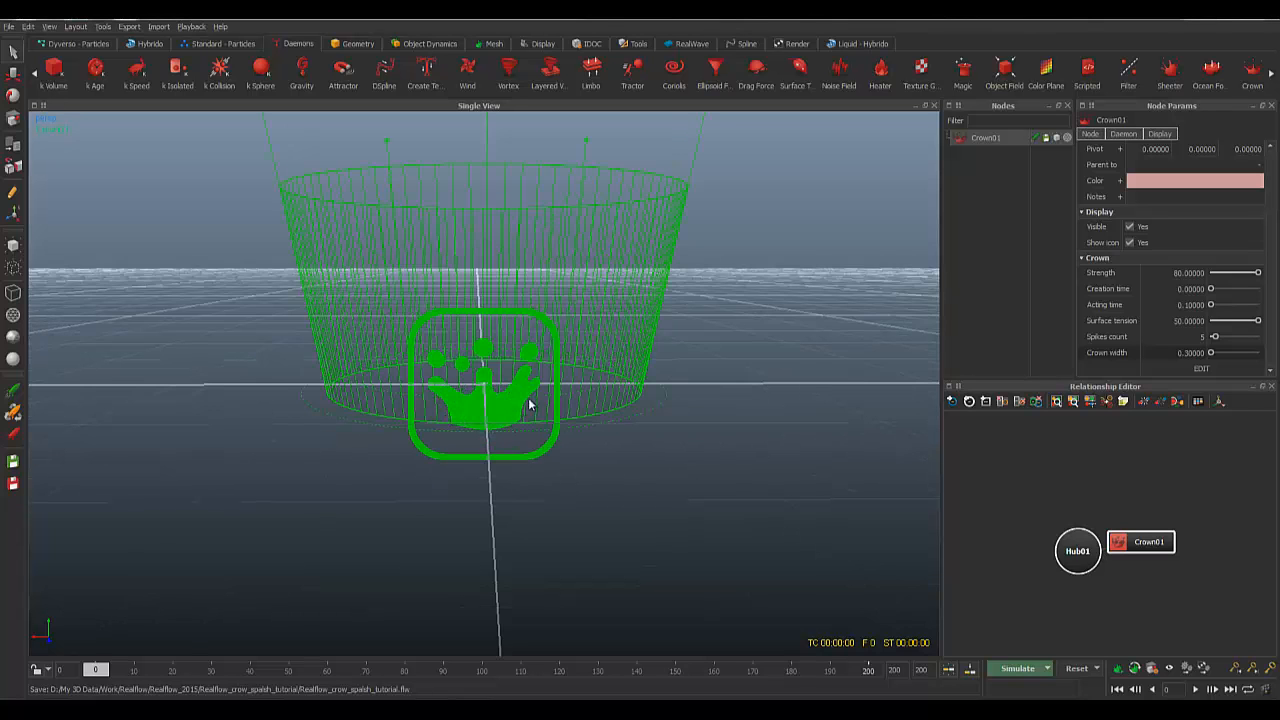
left_click_drag(529, 400, 423, 302, "alt")
right_click_drag(423, 302, 393, 384, "alt")
left_click_drag(393, 384, 537, 449, "alt")
scroll(476, 374, "up", 3)
scroll(475, 372, "down", 2)
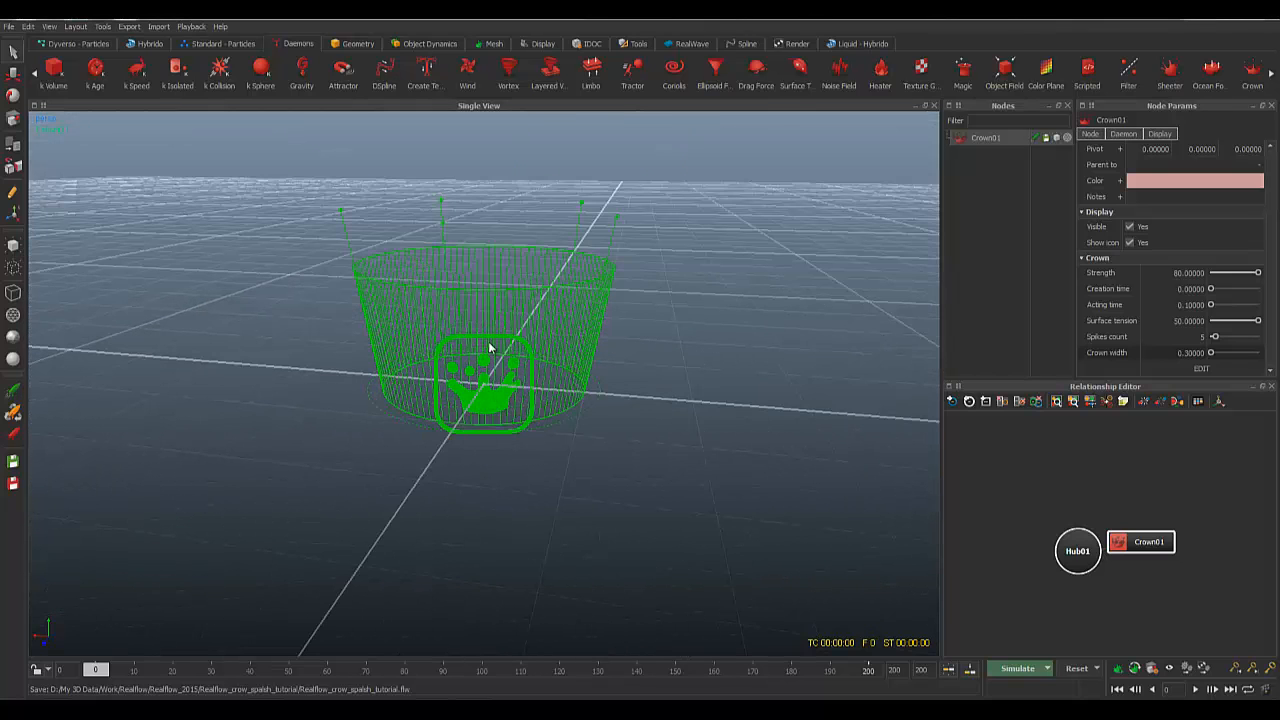
left_click_drag(490, 347, 583, 374, "alt")
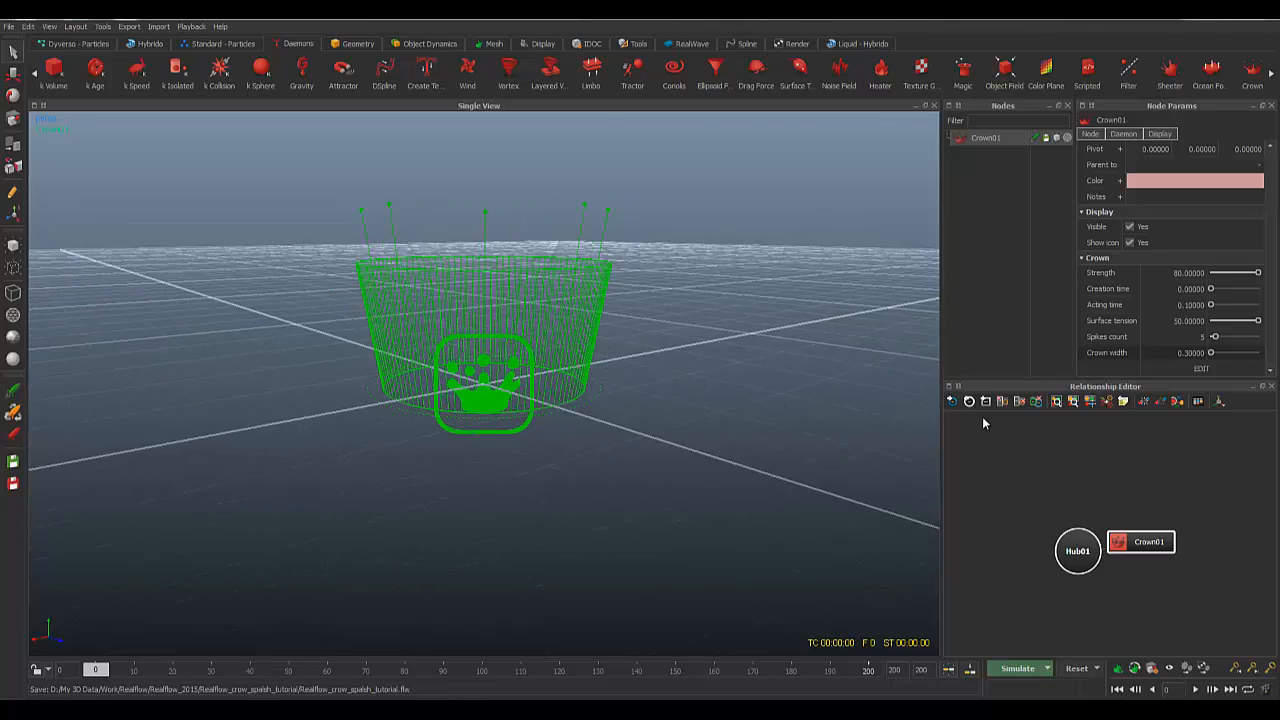
Step: In point-edit mode, pull the right spike tip outward and lower several rim points
left_click(1201, 369)
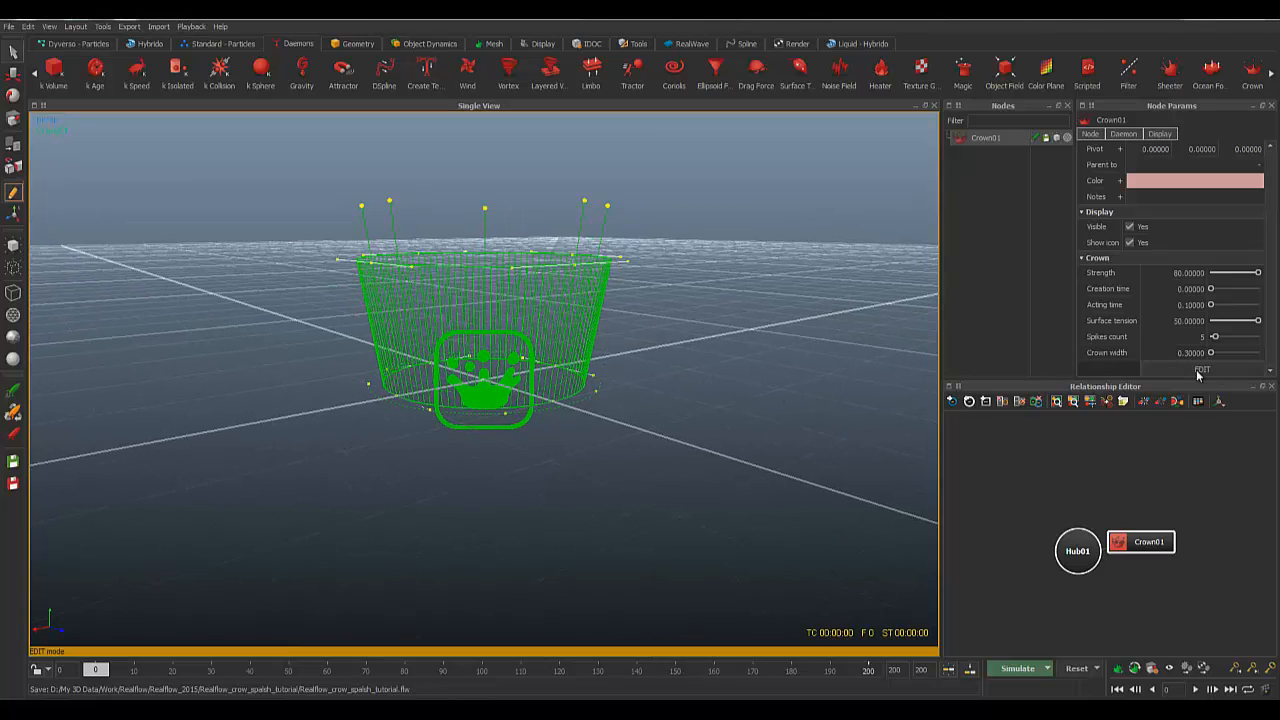
left_click_drag(660, 410, 670, 218, "alt")
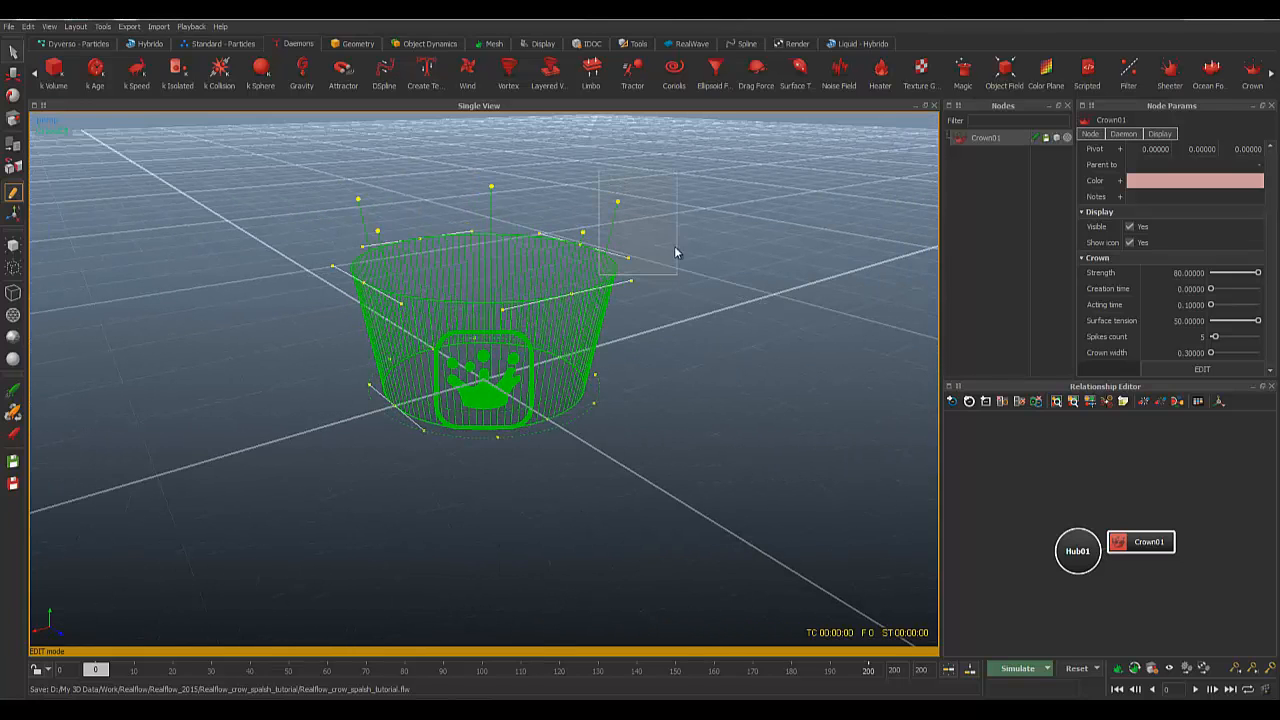
left_click(617, 202)
left_click_drag(630, 149, 657, 148)
left_click_drag(643, 284, 580, 226, "alt")
left_click(564, 226)
left_click_drag(563, 183, 561, 218)
mouse_move(609, 297)
left_mouse_down("alt")
mouse_move(658, 309)
mouse_move(613, 292)
left_mouse_up("alt")
left_click_drag(636, 324, 615, 281, "alt")
left_click_drag(711, 334, 550, 292, "alt")
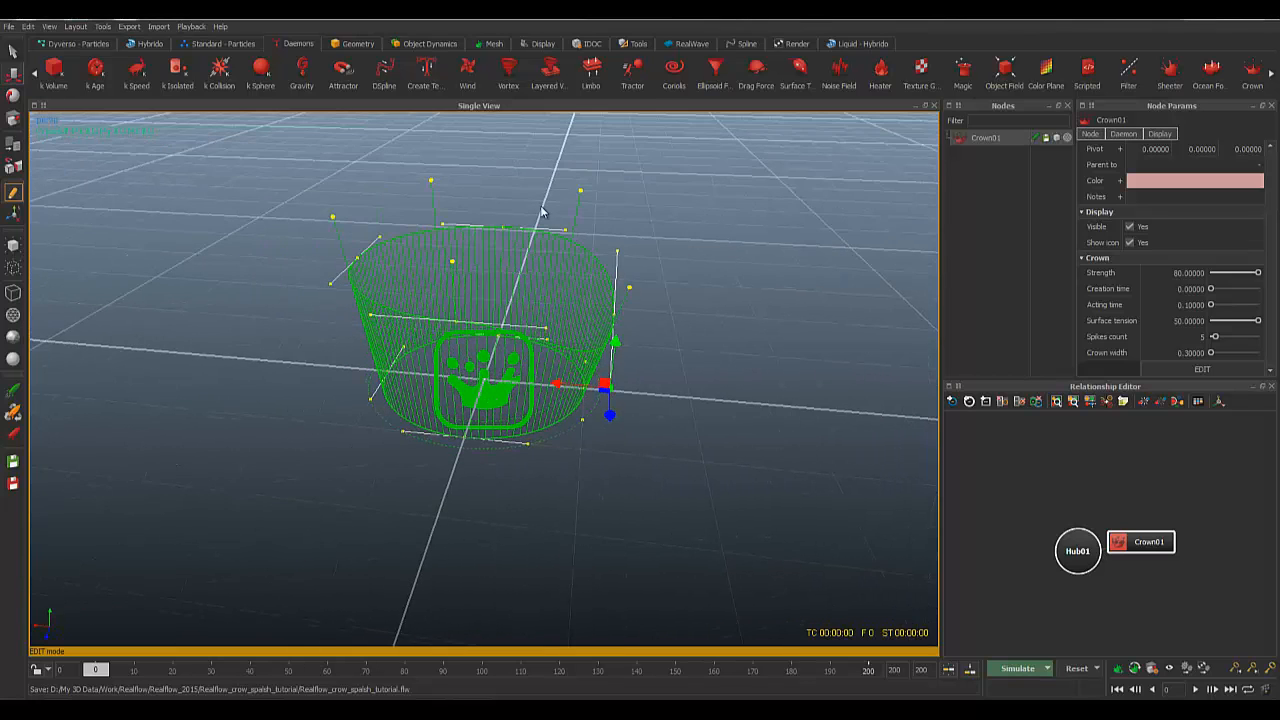
left_click_drag(540, 206, 574, 249)
left_click_drag(563, 197, 560, 245)
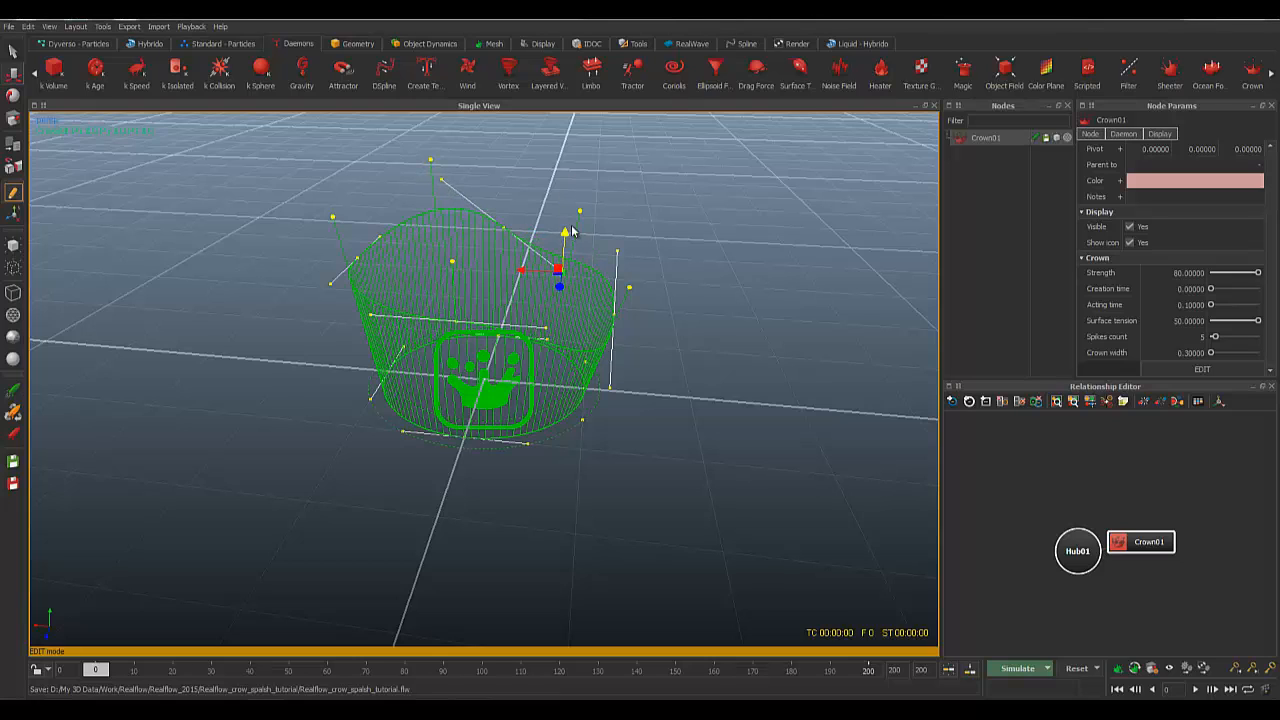
left_click_drag(481, 210, 495, 253)
left_click_drag(412, 198, 432, 244)
left_click_drag(552, 200, 565, 167)
Step: Raise front rim points and pull tangent handles down to make the rim wavy
left_click_drag(643, 313, 484, 271, "alt")
mouse_move(451, 197)
left_mouse_down()
mouse_move(491, 265)
mouse_move(469, 204)
left_mouse_up()
left_click_drag(390, 172, 419, 229)
left_click_drag(508, 297, 457, 243, "alt")
left_click_drag(481, 150, 501, 191)
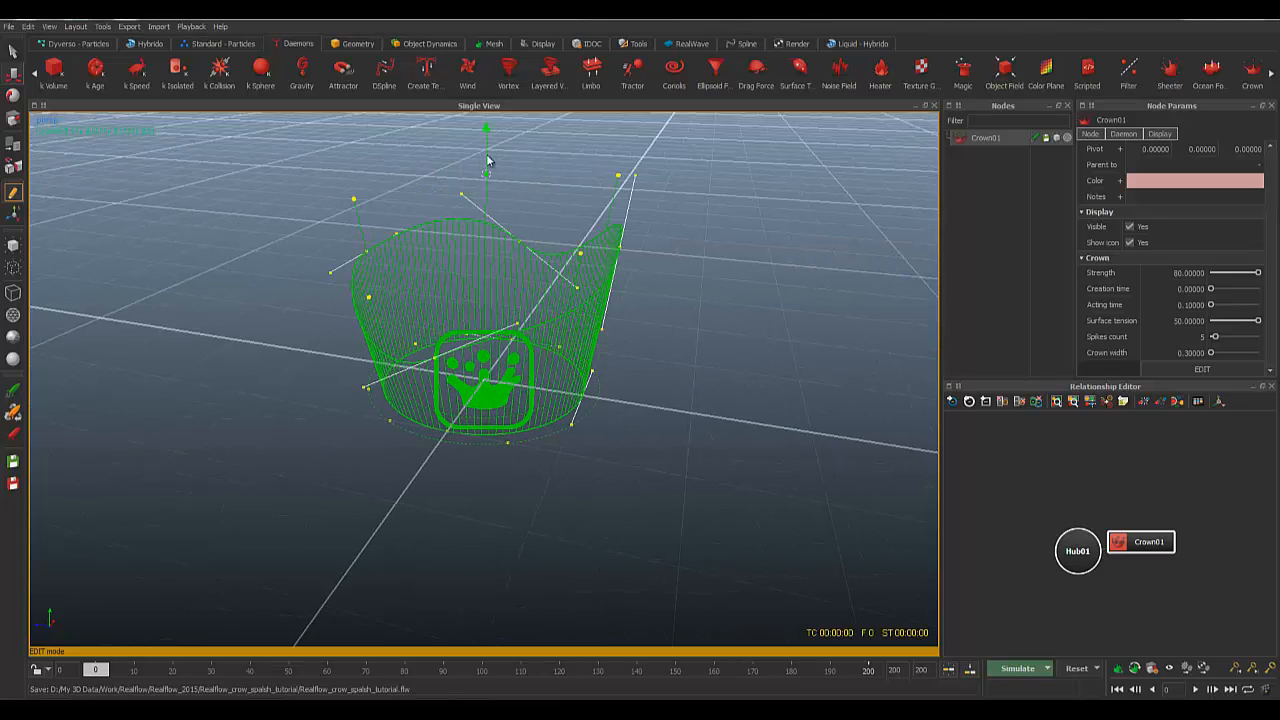
left_click_drag(487, 135, 490, 105)
left_click_drag(378, 264, 452, 286, "alt")
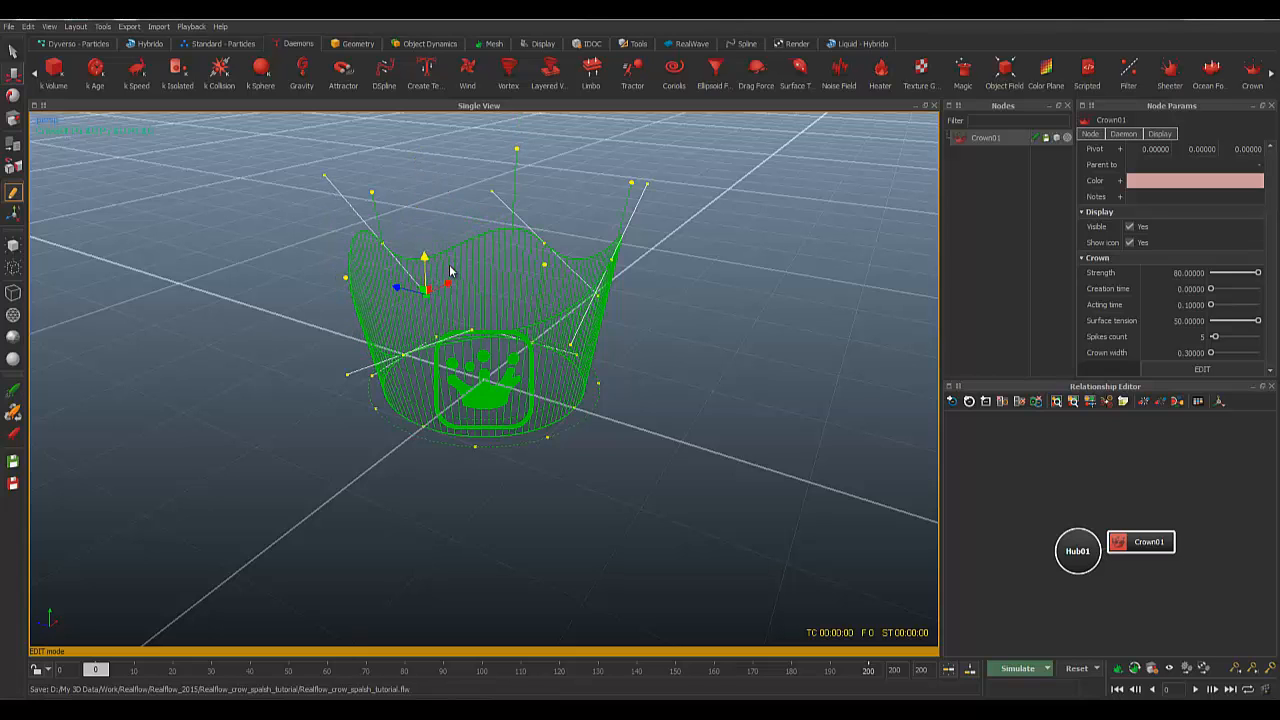
left_click_drag(482, 377, 408, 368, "alt")
left_click_drag(573, 358, 815, 432, "alt")
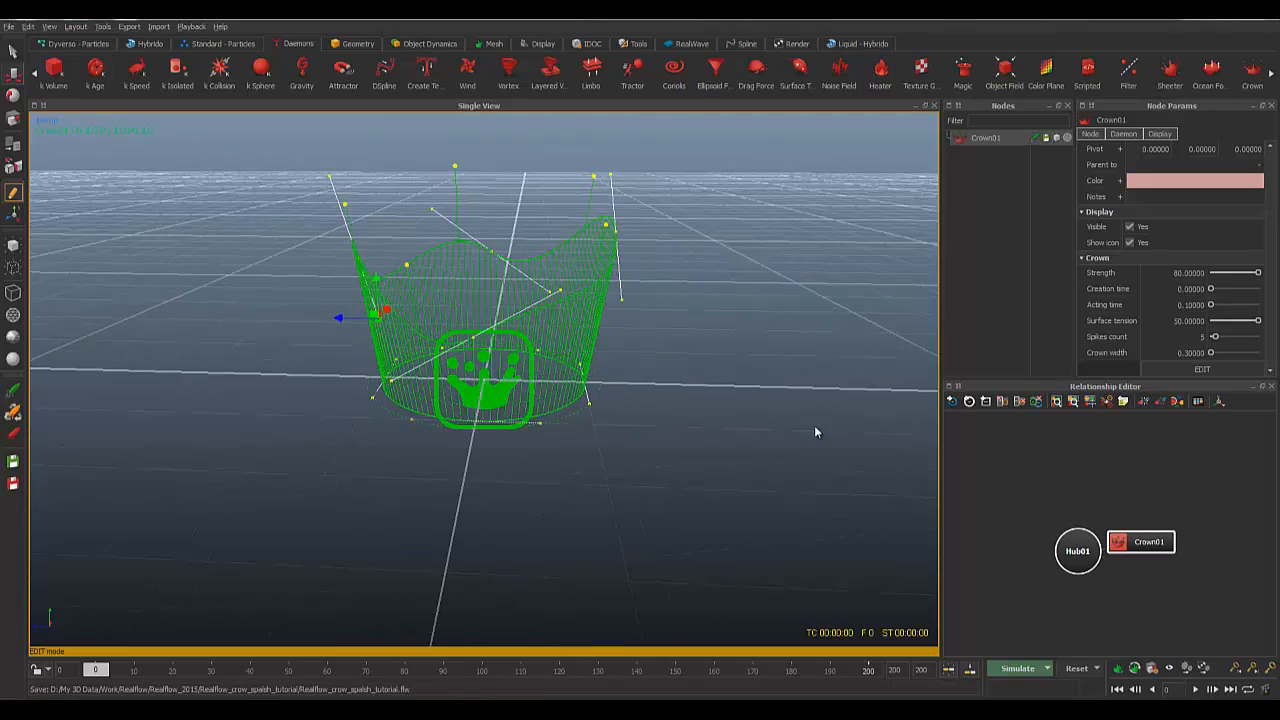
left_click_drag(468, 336, 535, 310, "alt")
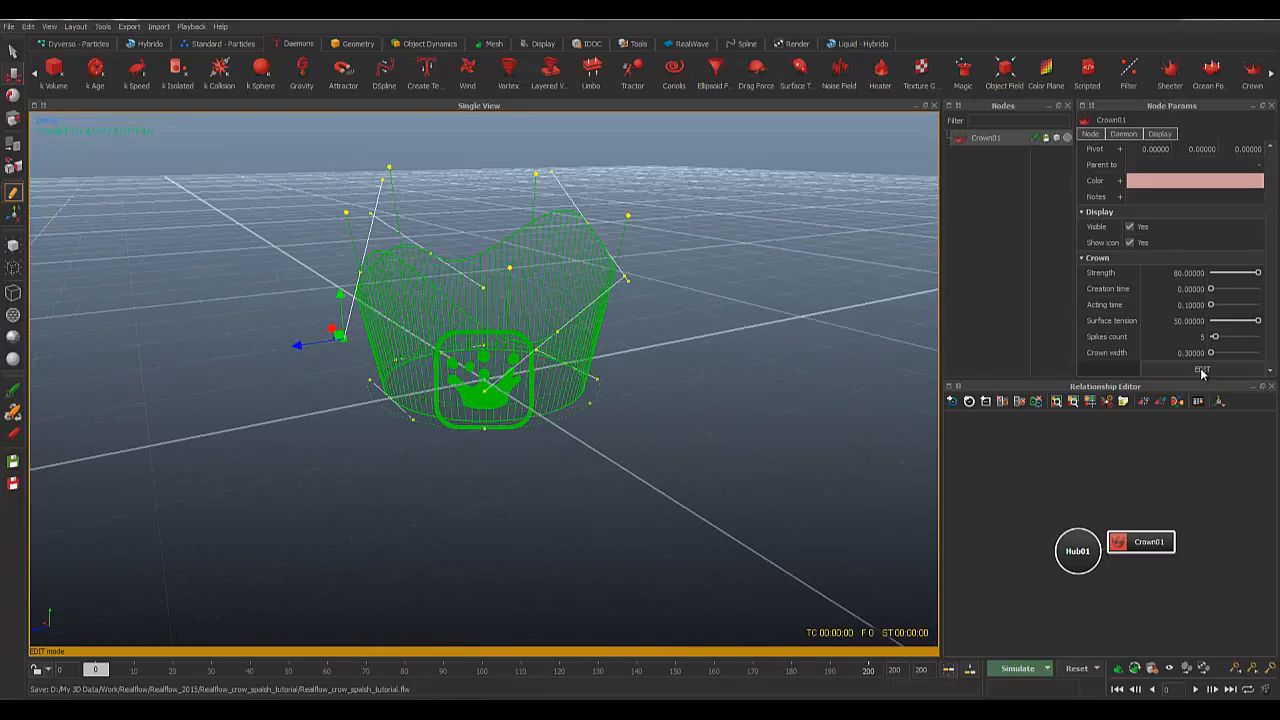
Step: Finish point editing and bring up the Standard - Particles emitters
left_click(1201, 369)
left_click_drag(641, 372, 622, 408, "alt")
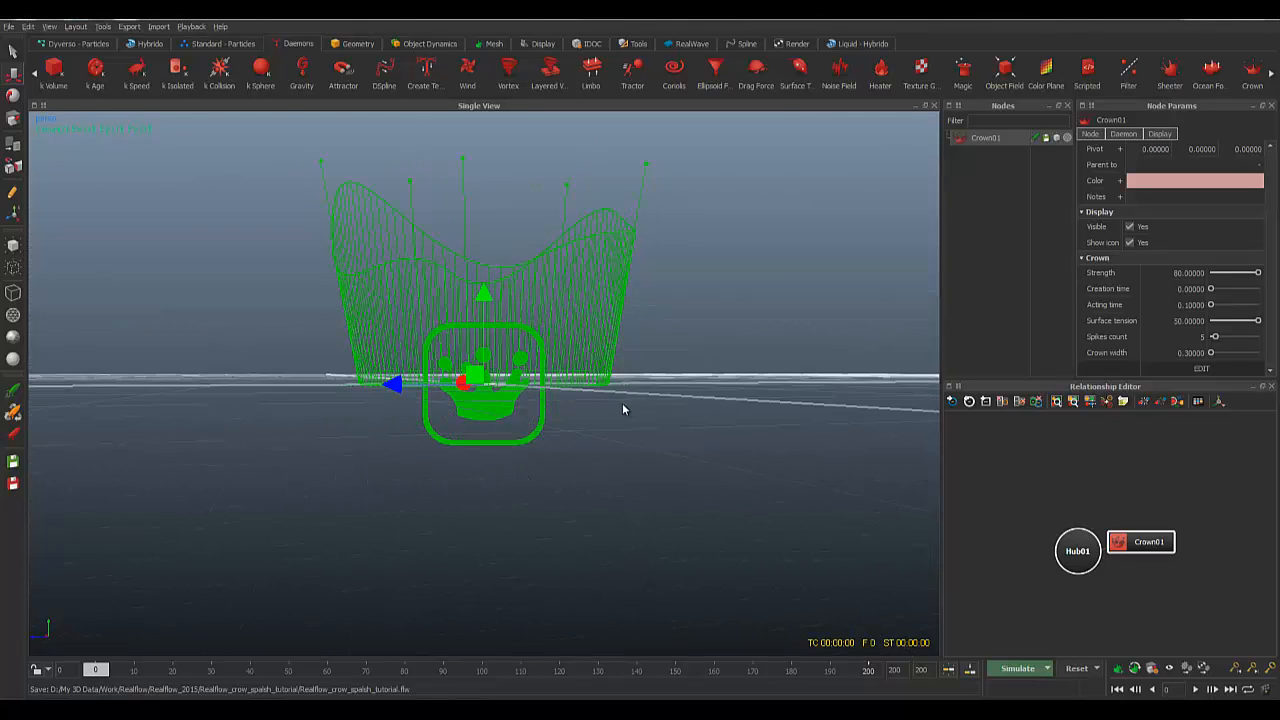
scroll(564, 384, "down", 5)
left_click(222, 43)
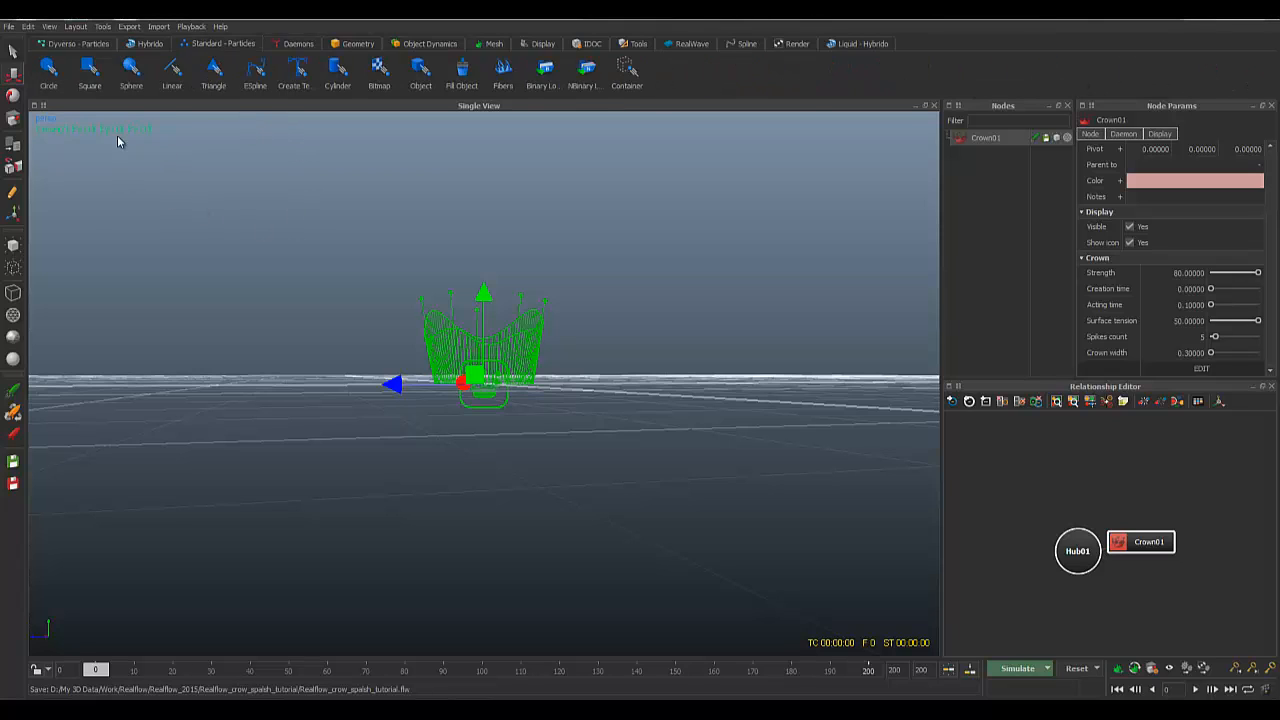
Step: Add a Square emitter and lower it in front view to Y 0.10609
left_click(97, 80)
left_click_drag(579, 326, 584, 356, "alt")
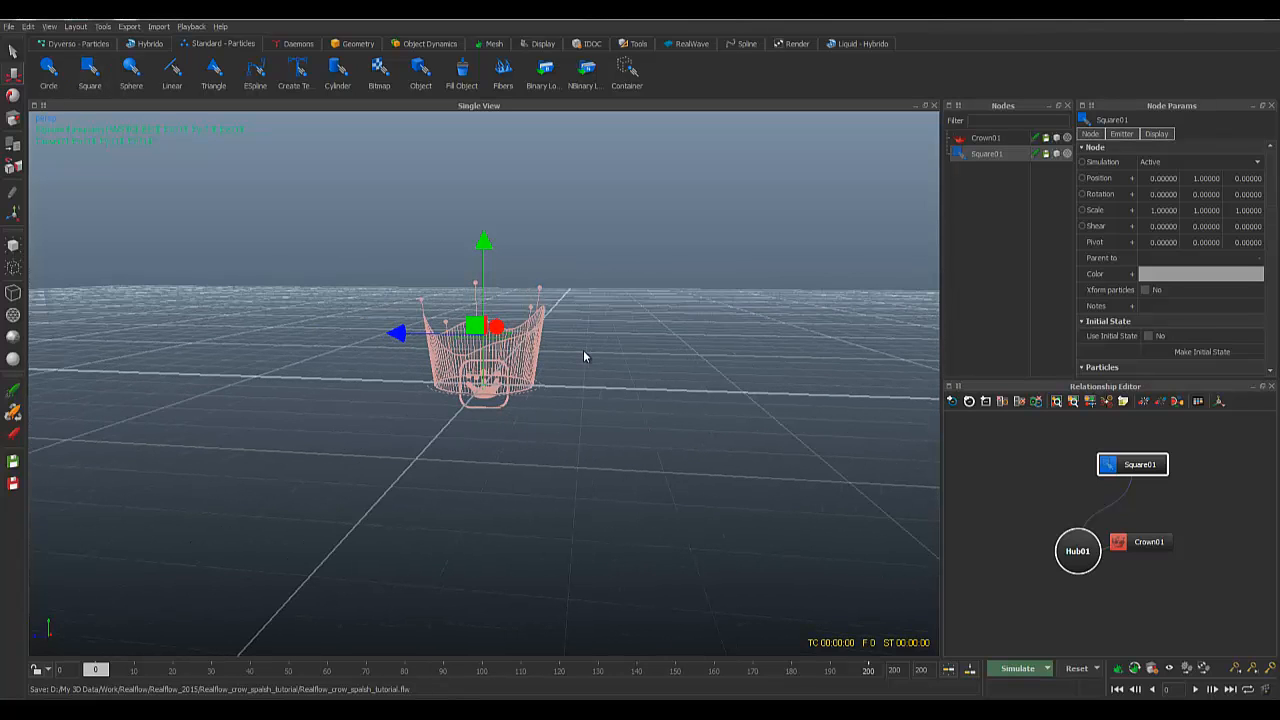
key("1")
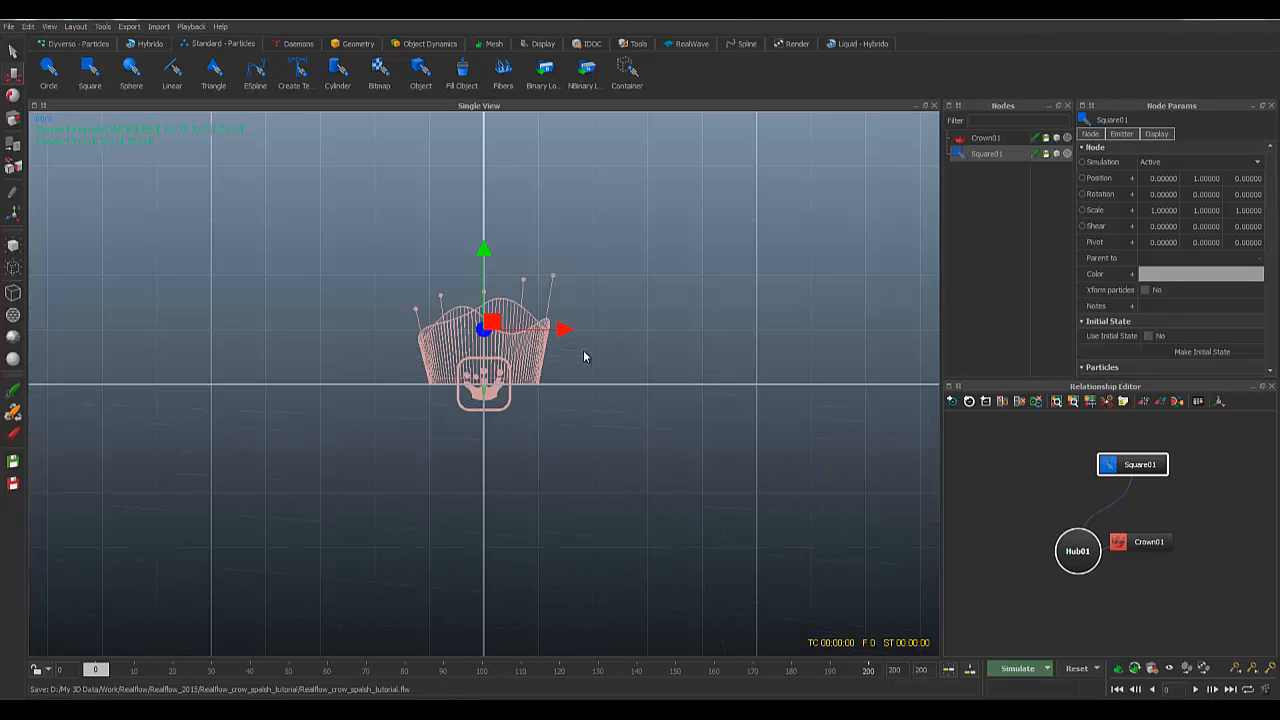
right_click_drag(528, 338, 490, 166, "alt")
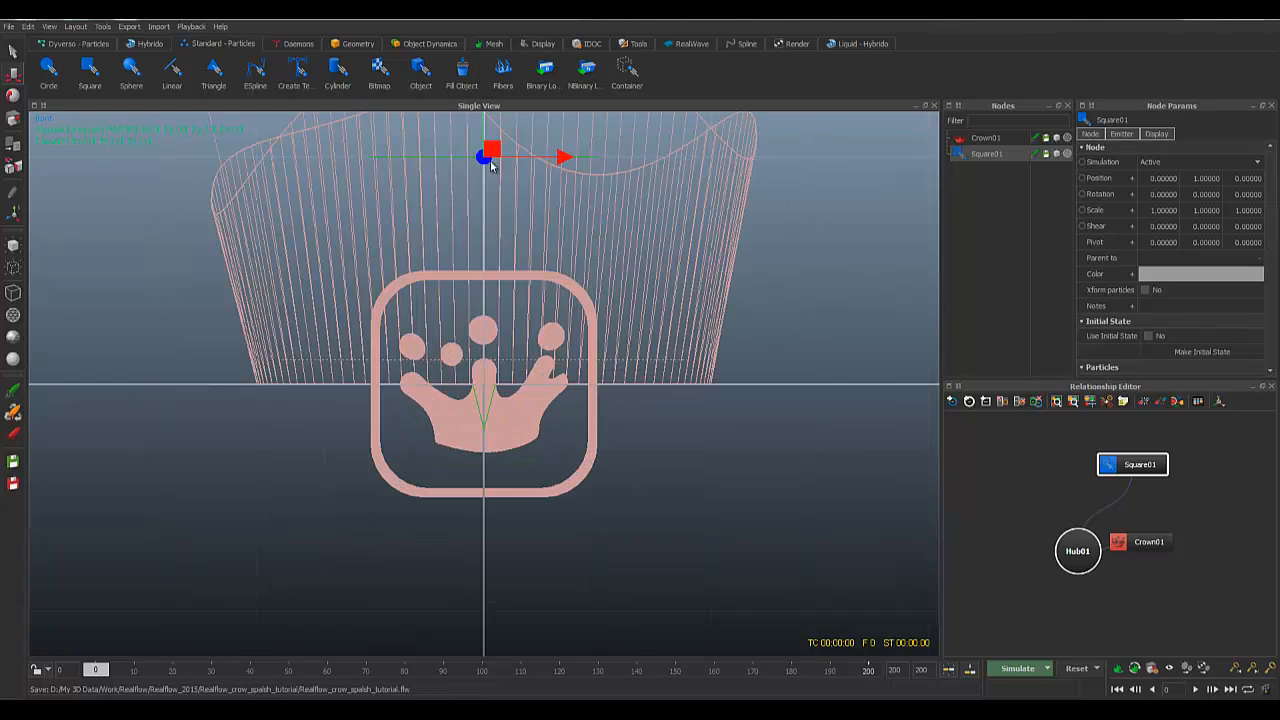
scroll(522, 197, "down", 3)
left_click_drag(486, 163, 483, 291)
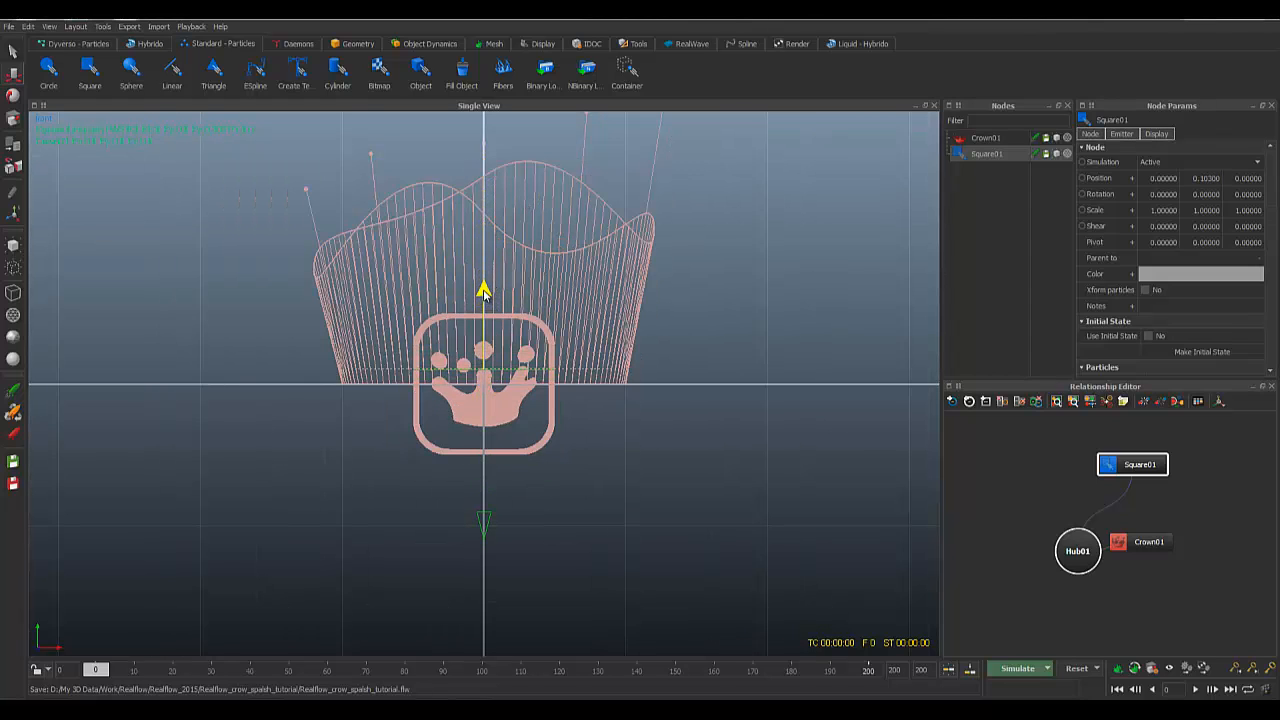
scroll(500, 343, "up", 4)
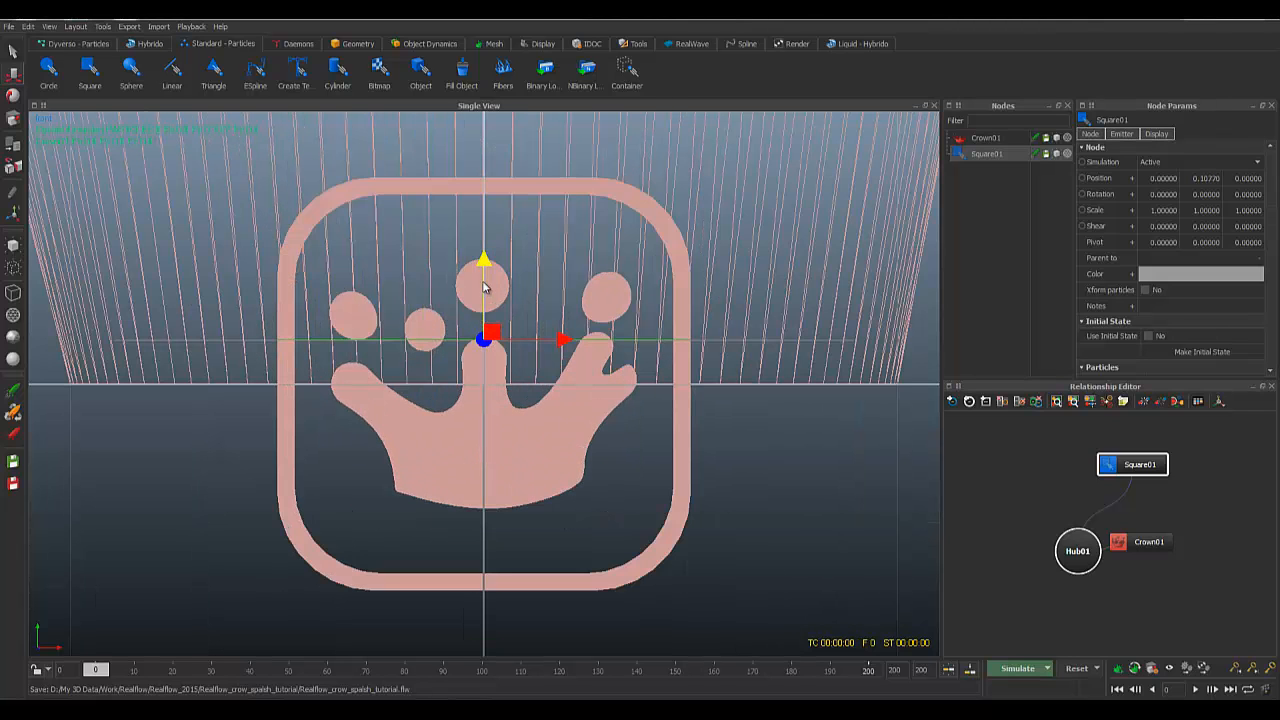
mouse_move(483, 265)
left_mouse_down()
mouse_move(479, 250)
mouse_move(479, 268)
left_mouse_up()
scroll(481, 266, "down", 4)
scroll(481, 266, "up", 3)
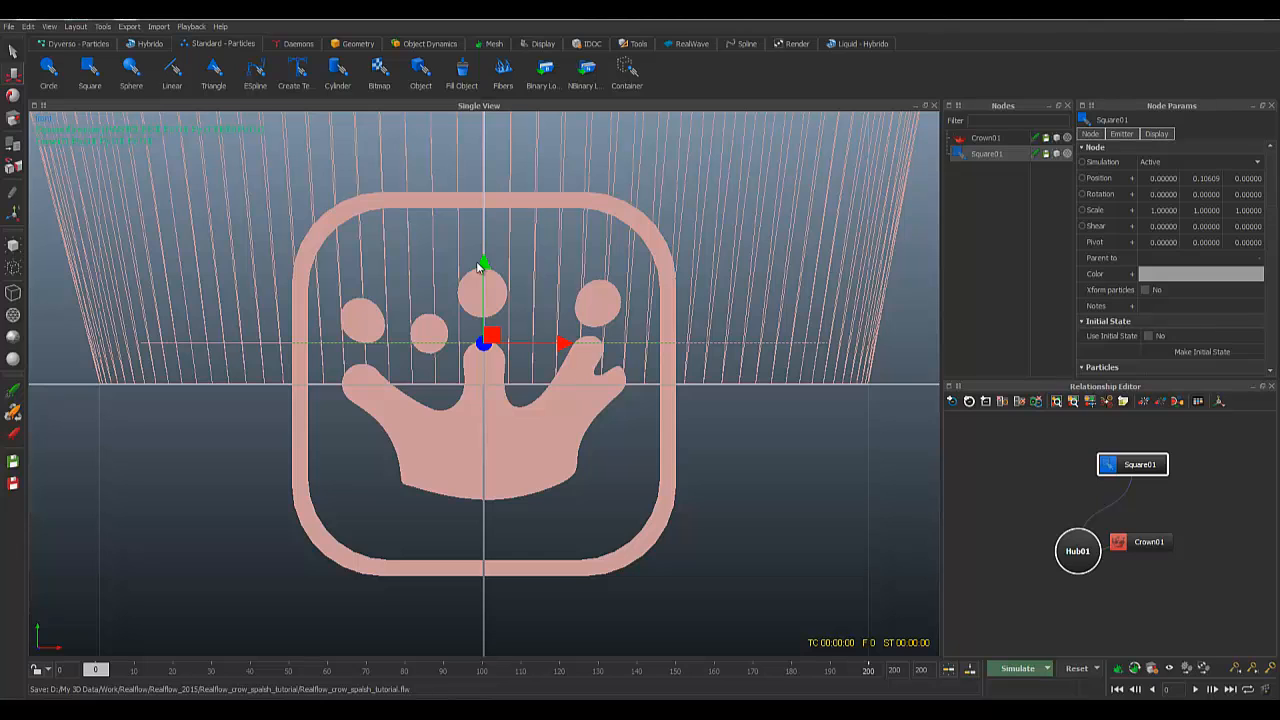
Step: Scale the Square01 emitter to 9.43292 on X and Z
left_click_drag(484, 341, 619, 373)
scroll(574, 358, "down", 5)
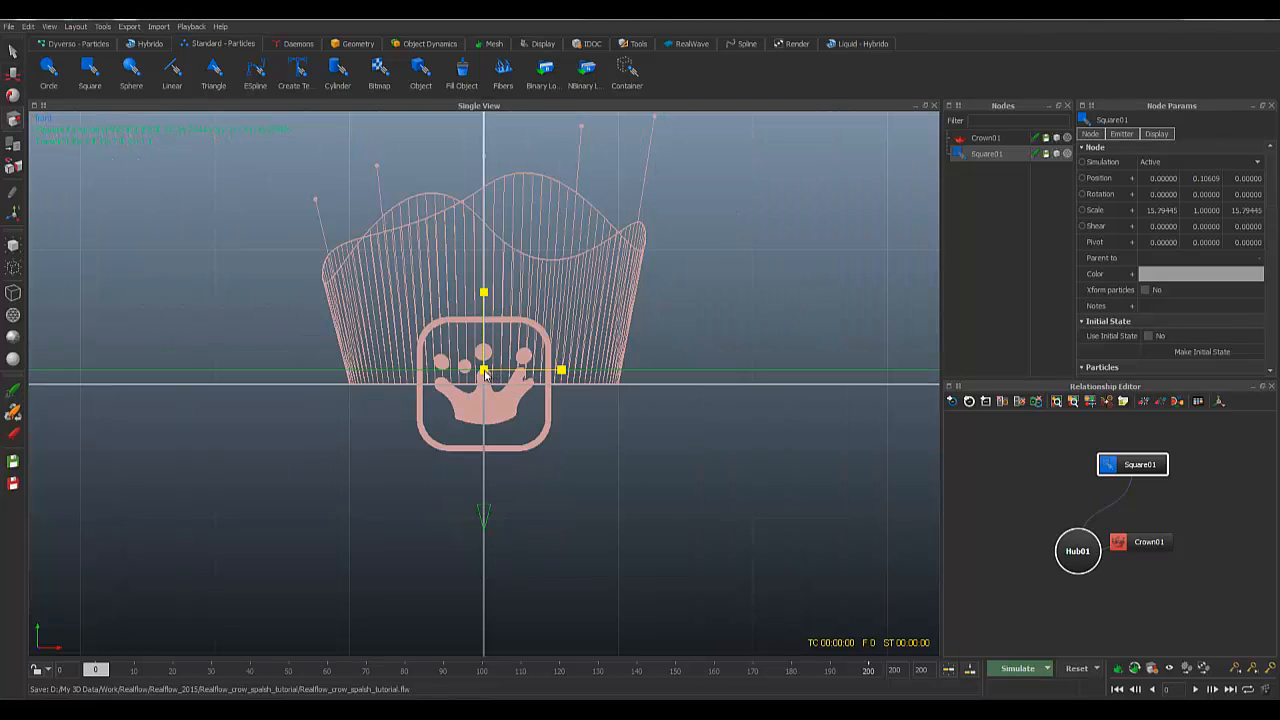
scroll(494, 376, "down", 2)
scroll(495, 388, "down", 3)
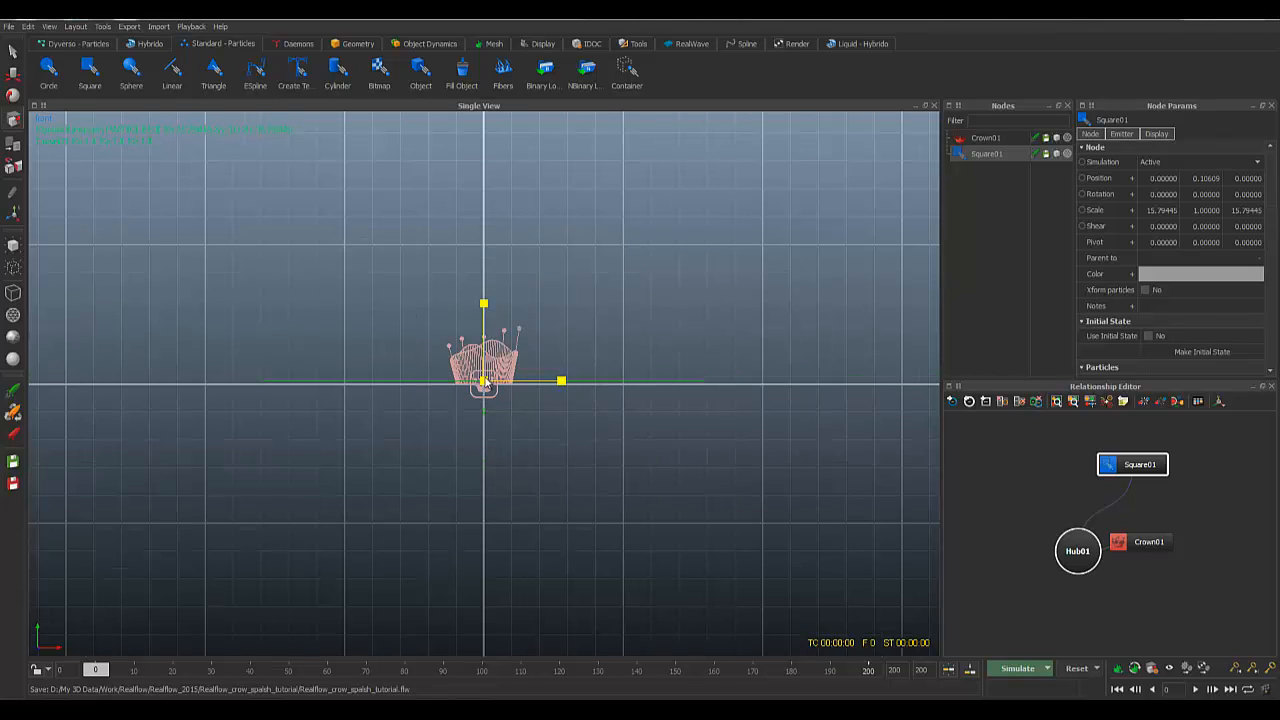
left_click_drag(486, 383, 481, 382)
key("4")
scroll(476, 382, "down", 3)
left_click_drag(519, 360, 468, 384, "alt")
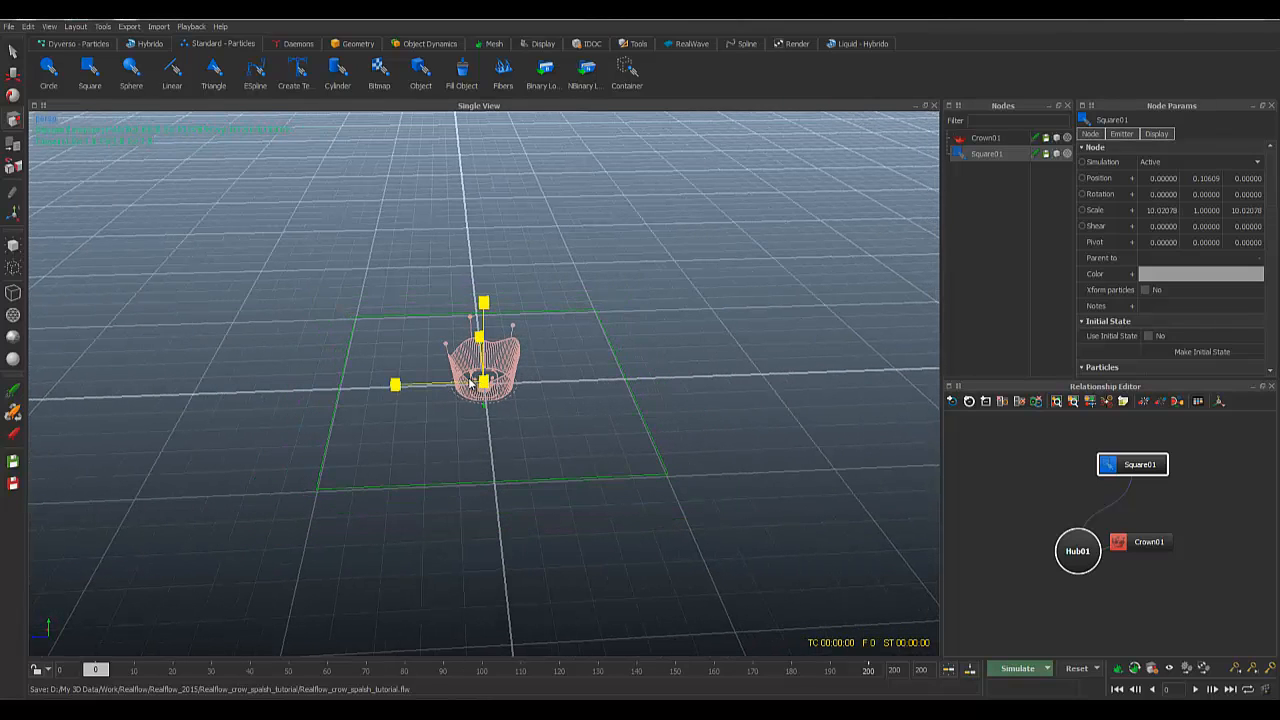
left_click_drag(546, 440, 562, 485, "alt")
left_click_drag(484, 384, 478, 384)
left_click_drag(608, 486, 614, 408, "alt")
key("w")
left_click_drag(668, 440, 602, 413, "alt")
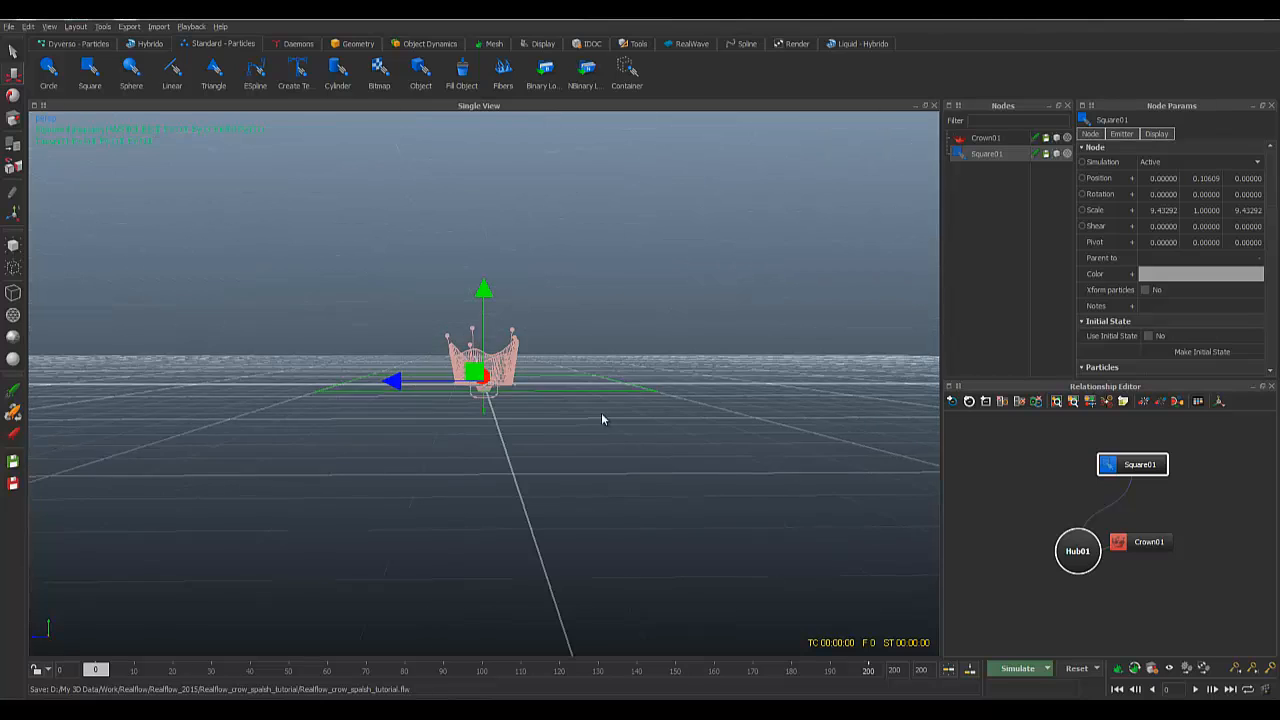
scroll(538, 402, "up", 4)
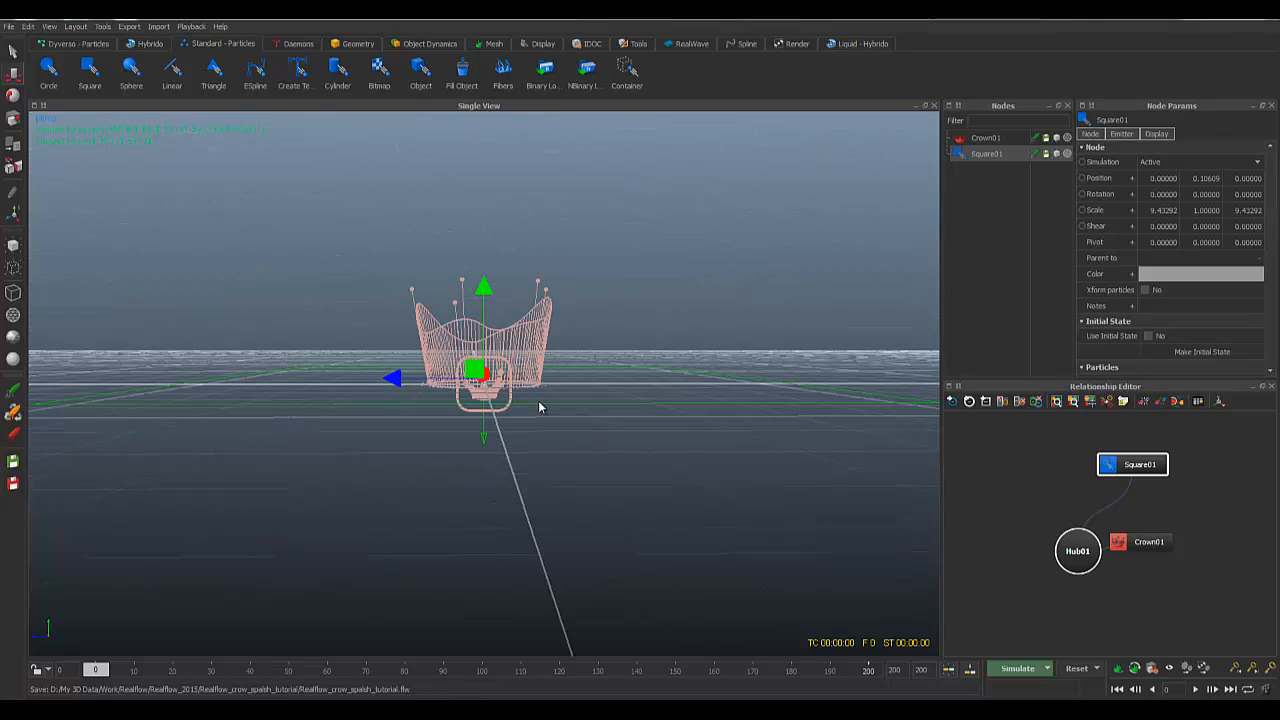
Step: Add an open-top cube and bring it down to Y -0.00409 in front view
left_click(355, 43)
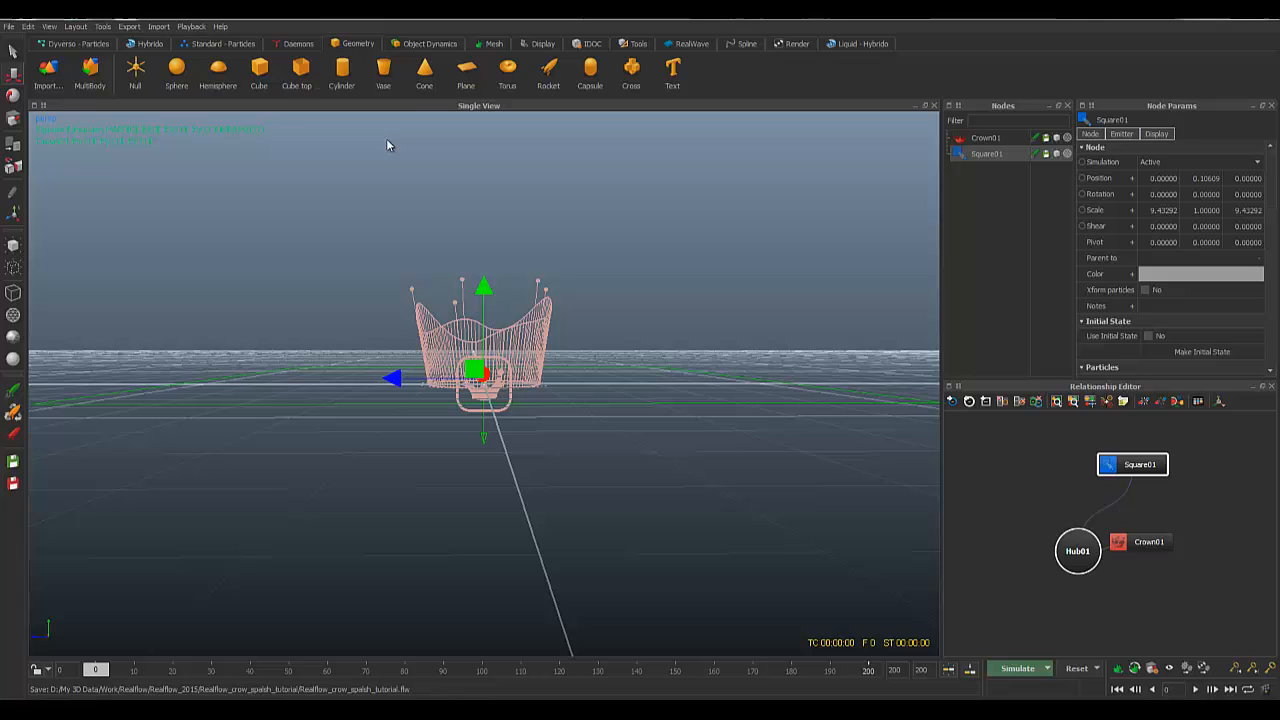
left_click(304, 74)
mouse_move(546, 403)
left_mouse_down("alt")
mouse_move(566, 491)
mouse_move(571, 398)
left_mouse_up("alt")
key("2")
key("f")
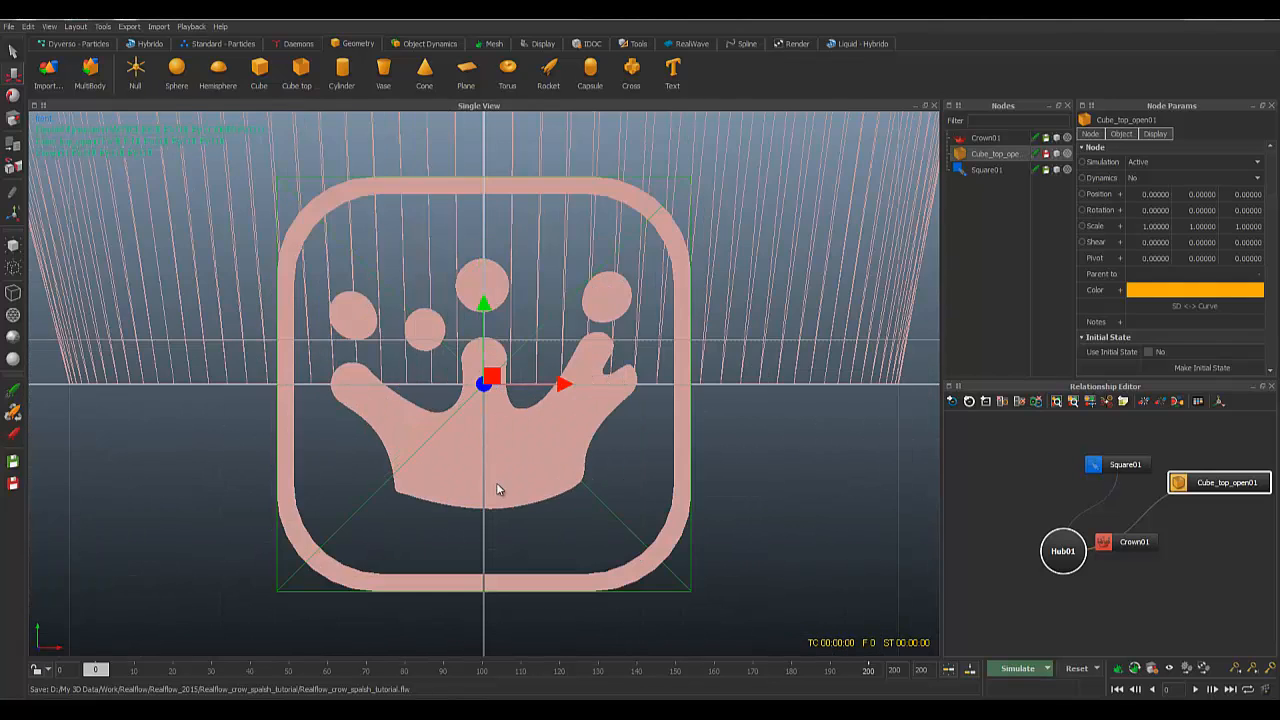
scroll(528, 445, "down", 4)
left_click_drag(483, 304, 481, 278)
left_click_drag(480, 326, 481, 352)
Step: Select the Square01 emitter and frame it
left_click_drag(796, 314, 836, 420)
key("f")
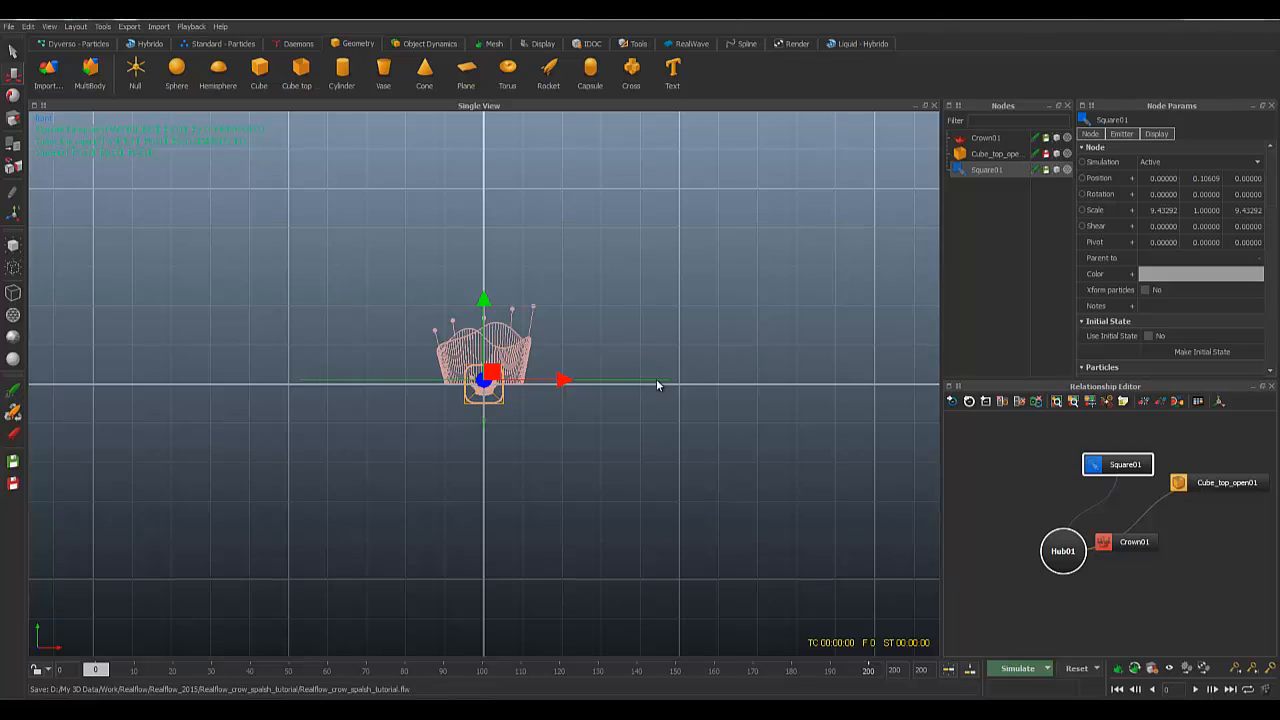
right_click_drag(656, 380, 931, 227, "alt")
Step: Set Square01's Volume to 0.5 in Node Params and accept the confirmation prompt
scroll(1111, 273, "down", 5)
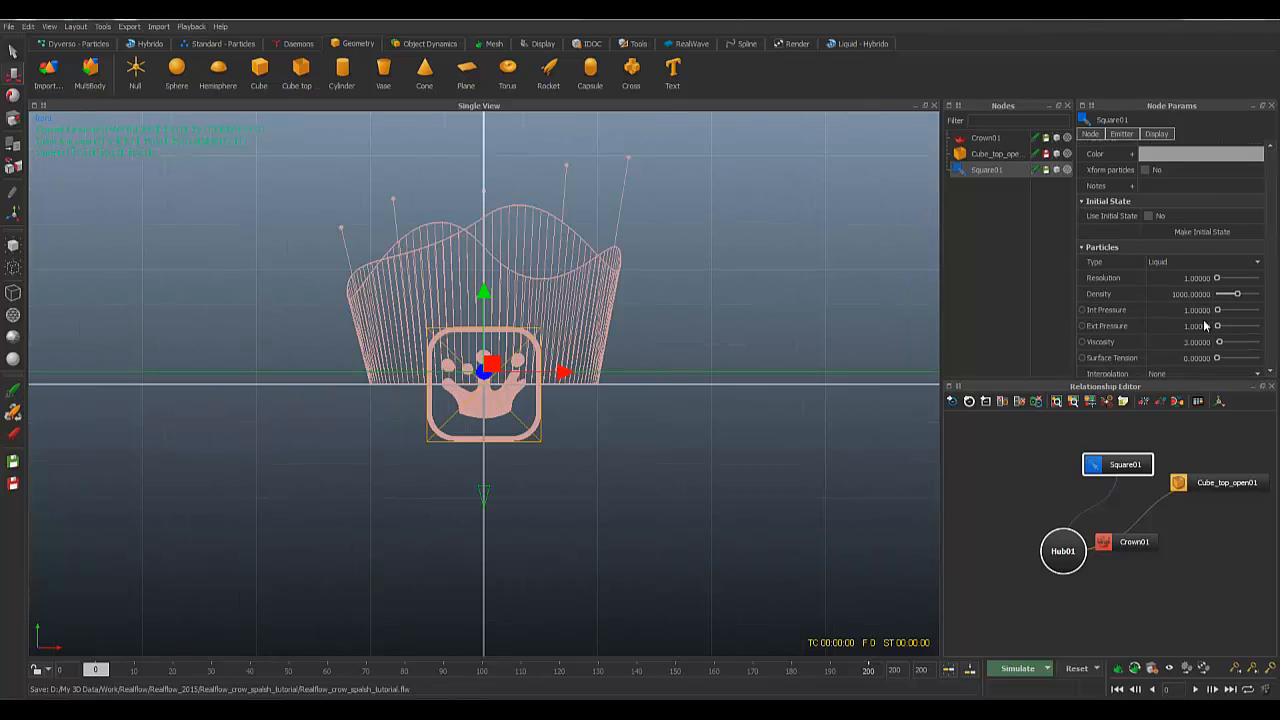
scroll(1120, 308, "down", 10)
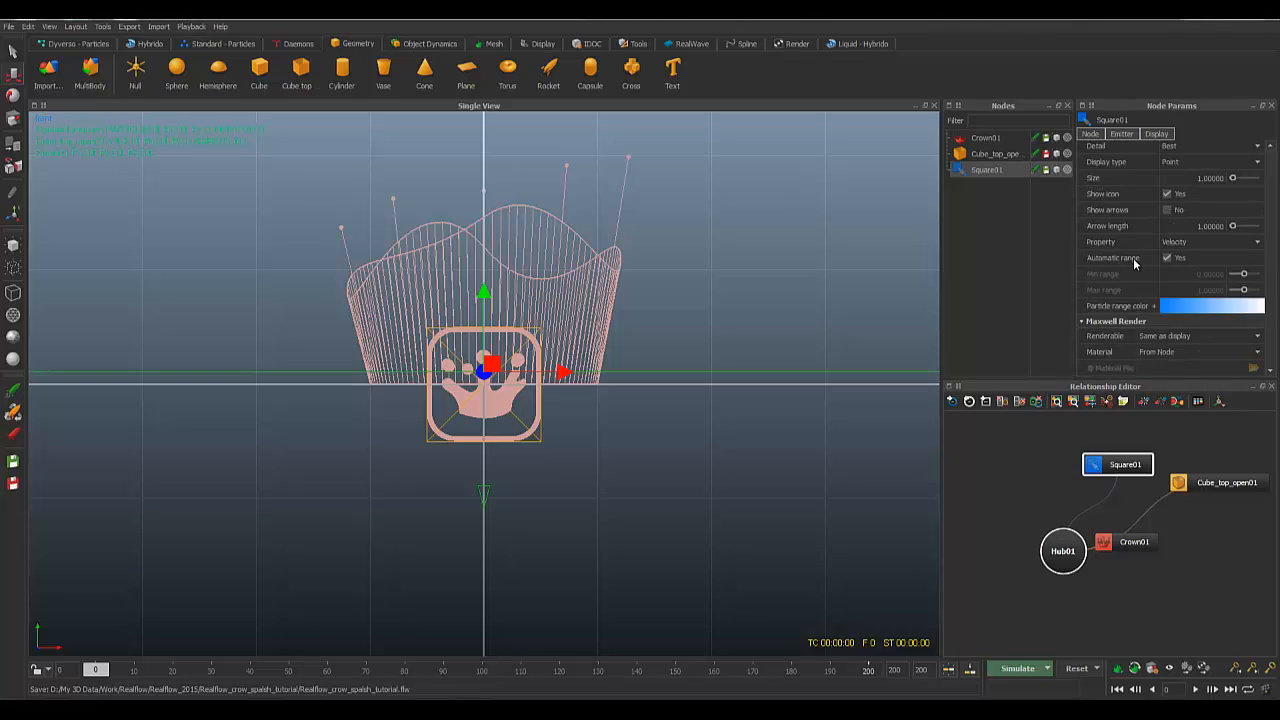
scroll(1133, 258, "down", 5)
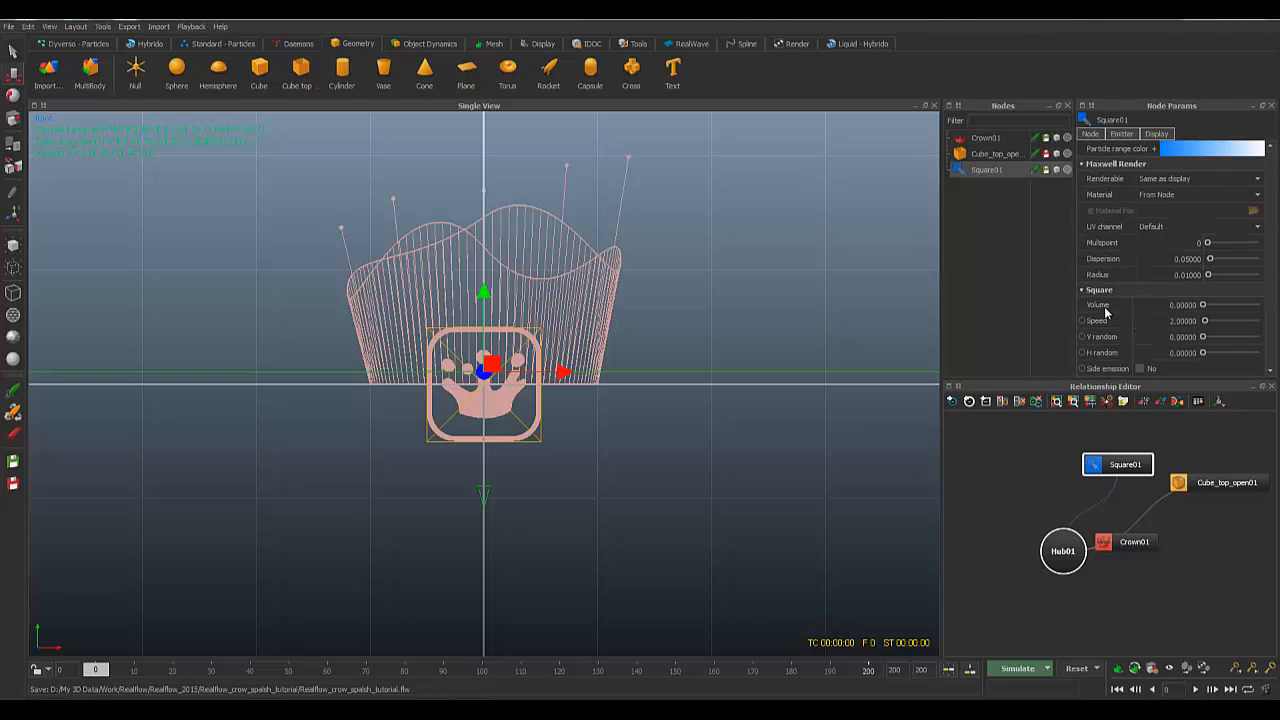
left_click(1168, 304)
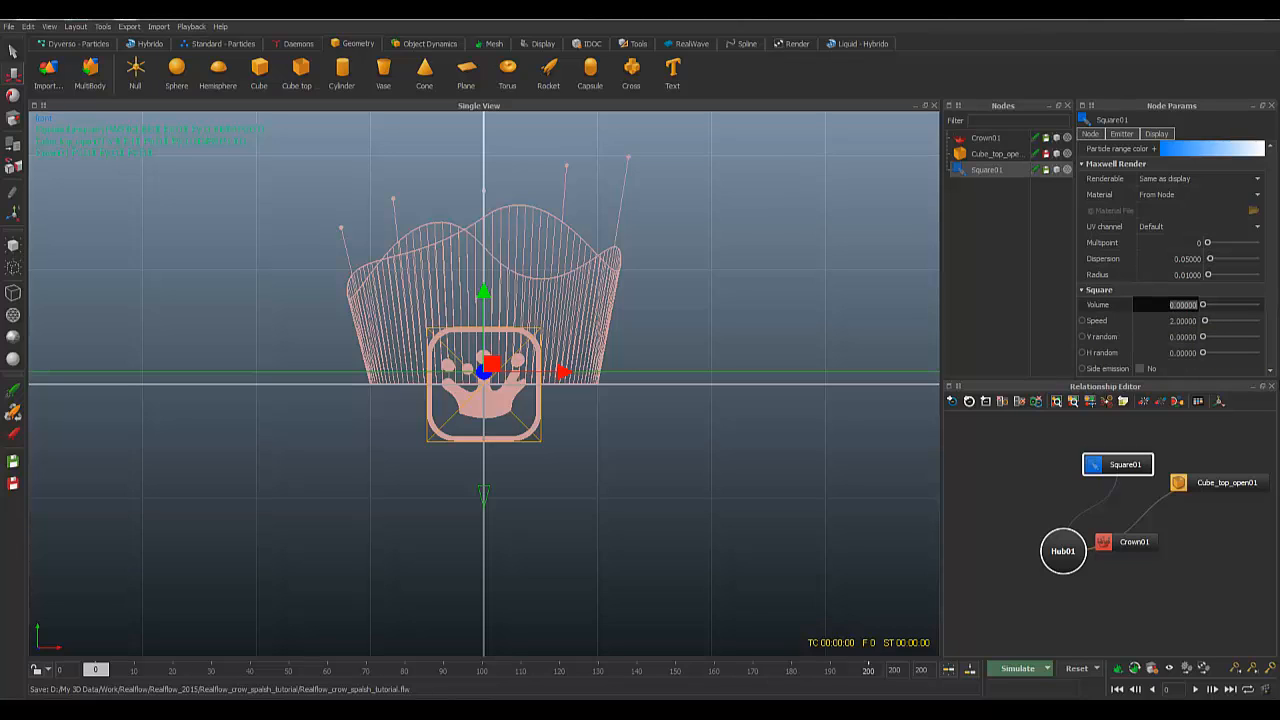
type(".5")
key("Return")
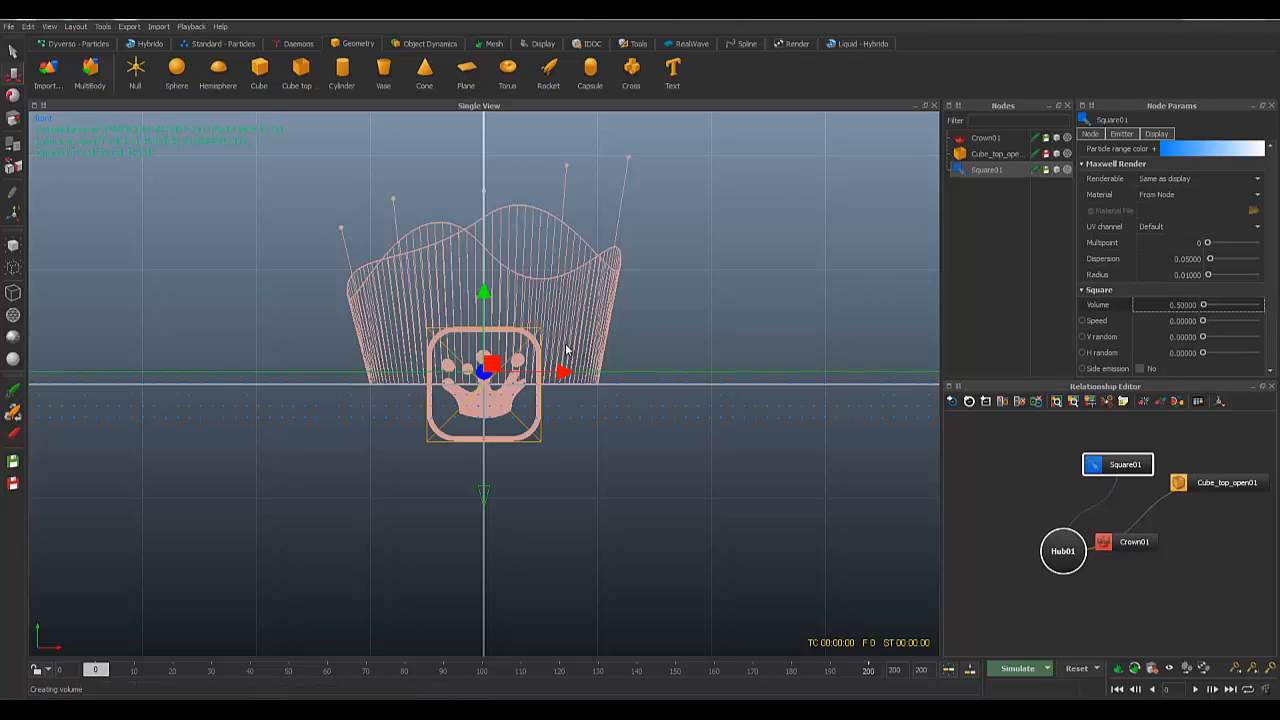
key("alt+r")
key("Return")
scroll(436, 366, "down", 4)
scroll(436, 366, "up", 4)
scroll(436, 366, "down", 1)
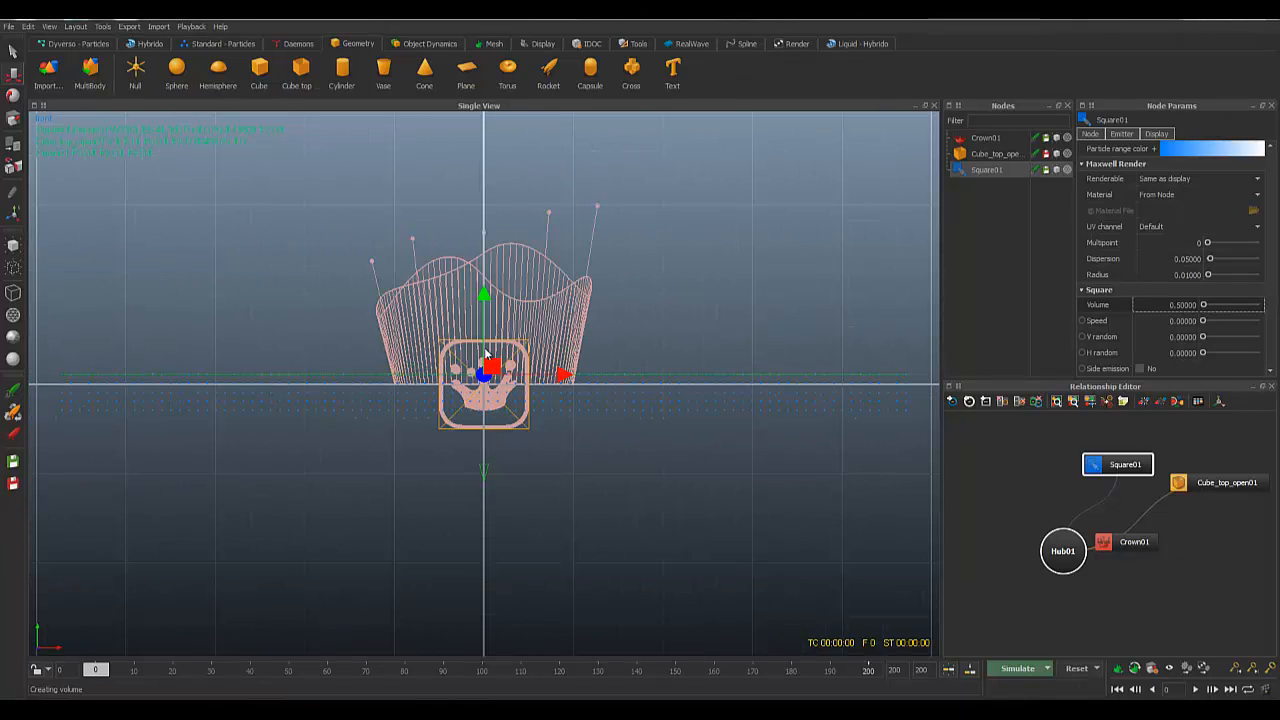
scroll(501, 427, "up", 1)
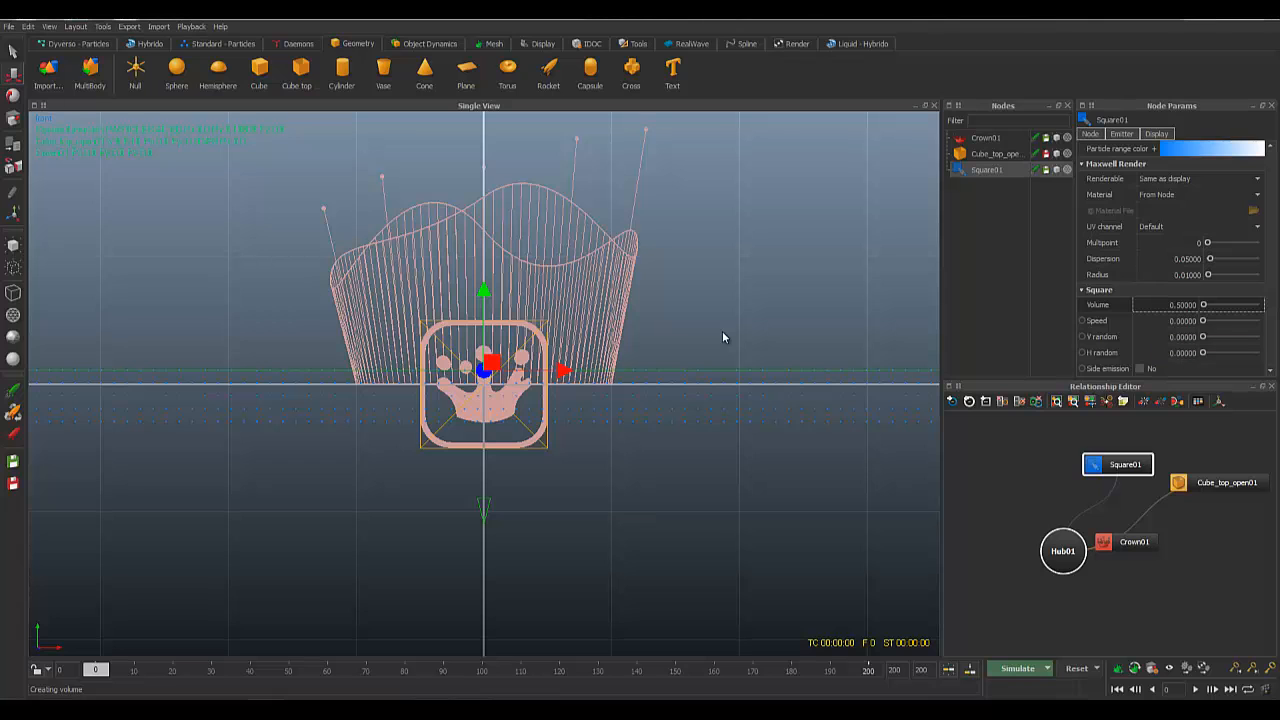
scroll(548, 402, "up", 3)
scroll(549, 384, "down", 4)
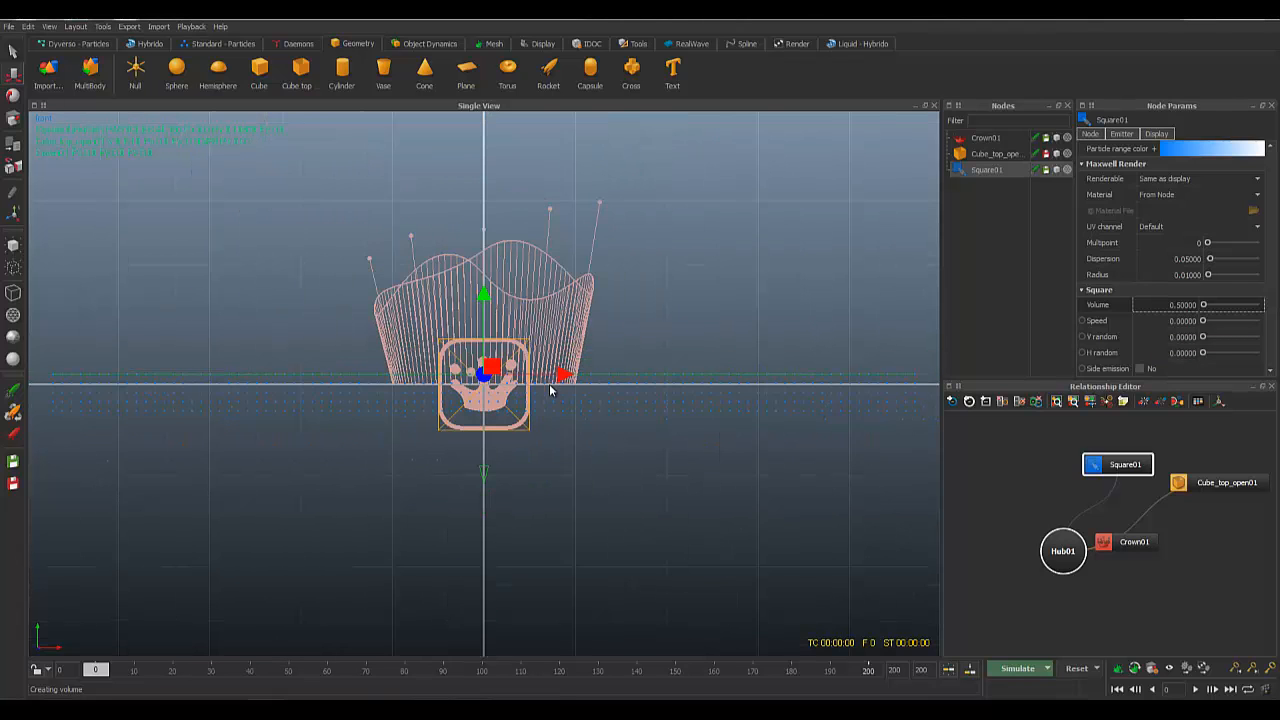
scroll(545, 439, "up", 1)
Step: Select Cube_top_open01, raise it slightly, widen it to about 9.5 in X and flatten it to about 0.51 in Y
left_click(543, 449)
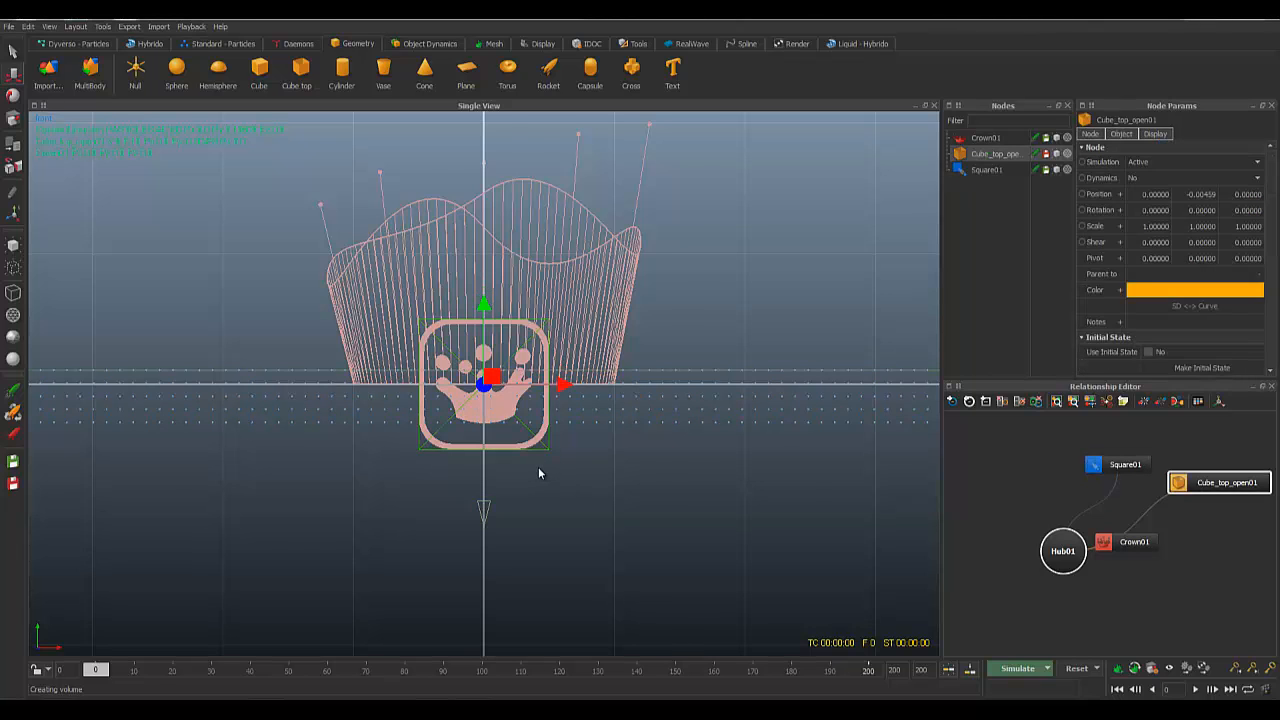
scroll(538, 467, "up", 2)
left_click_drag(483, 296, 481, 268)
middle_click_drag(643, 438, 702, 524, "alt")
key("r")
scroll(547, 457, "down", 5)
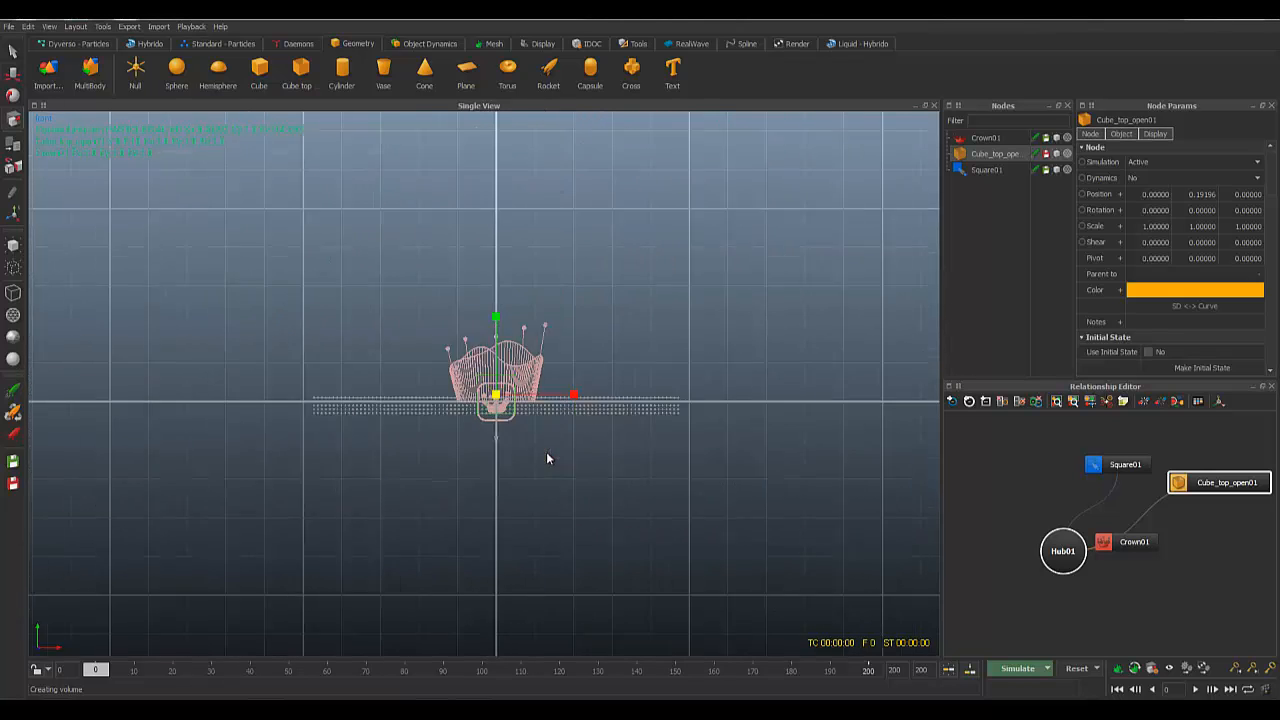
left_click_drag(571, 394, 822, 384)
scroll(777, 404, "up", 6)
middle_click_drag(777, 404, 860, 458, "alt")
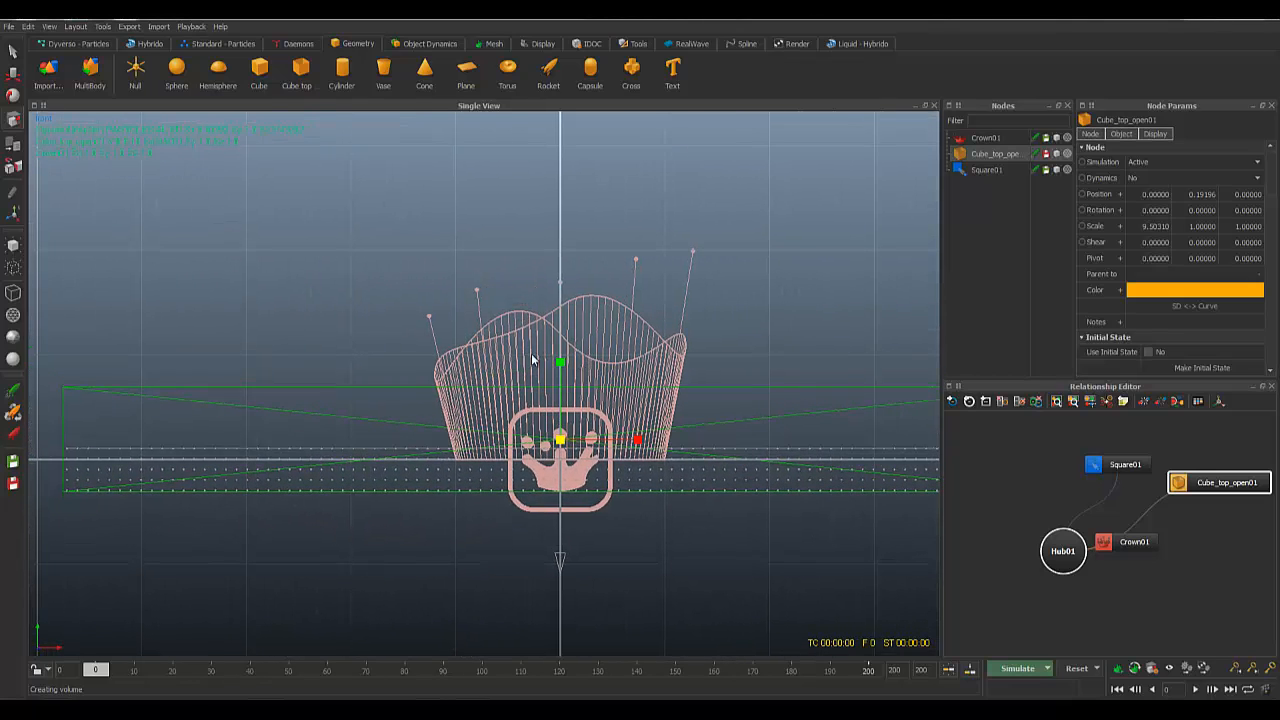
left_click_drag(560, 362, 562, 440)
Step: Lower the box under the crown to about Y -0.069 and stretch it to about 9.5 in Z
key("w")
left_click_drag(560, 373, 560, 390)
key("w")
key("r")
scroll(534, 472, "up", 2)
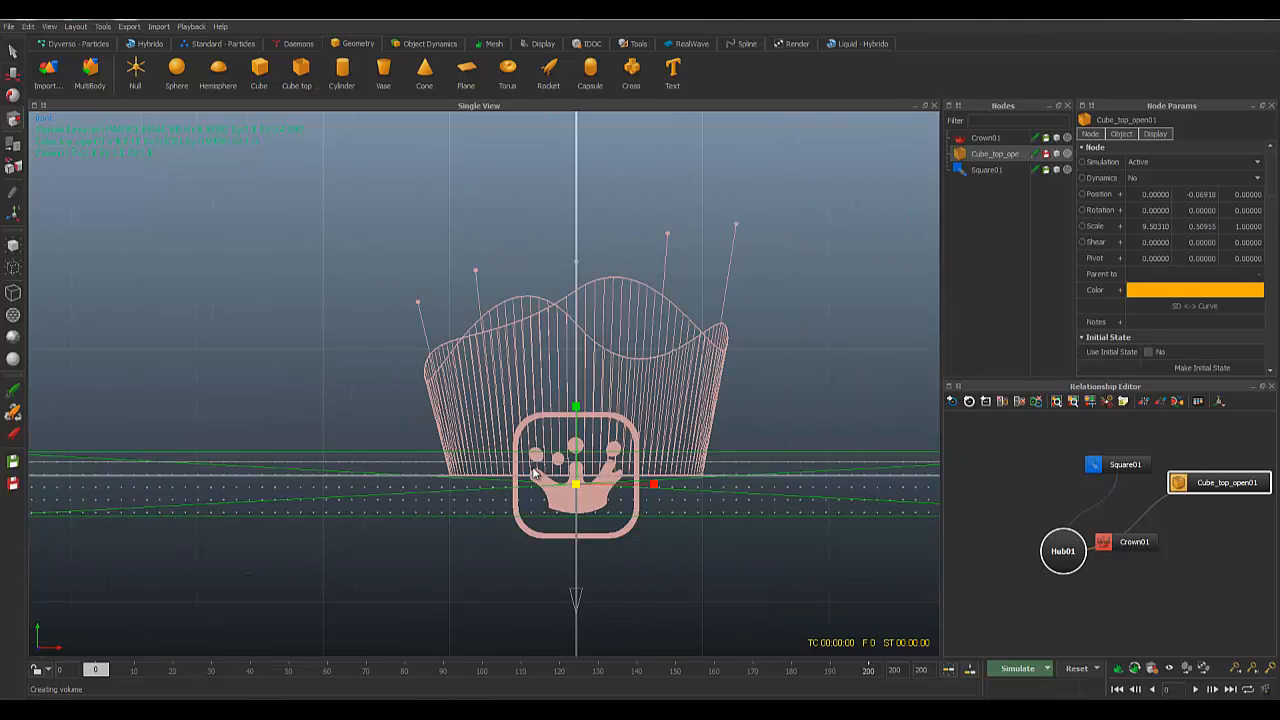
scroll(535, 472, "down", 5)
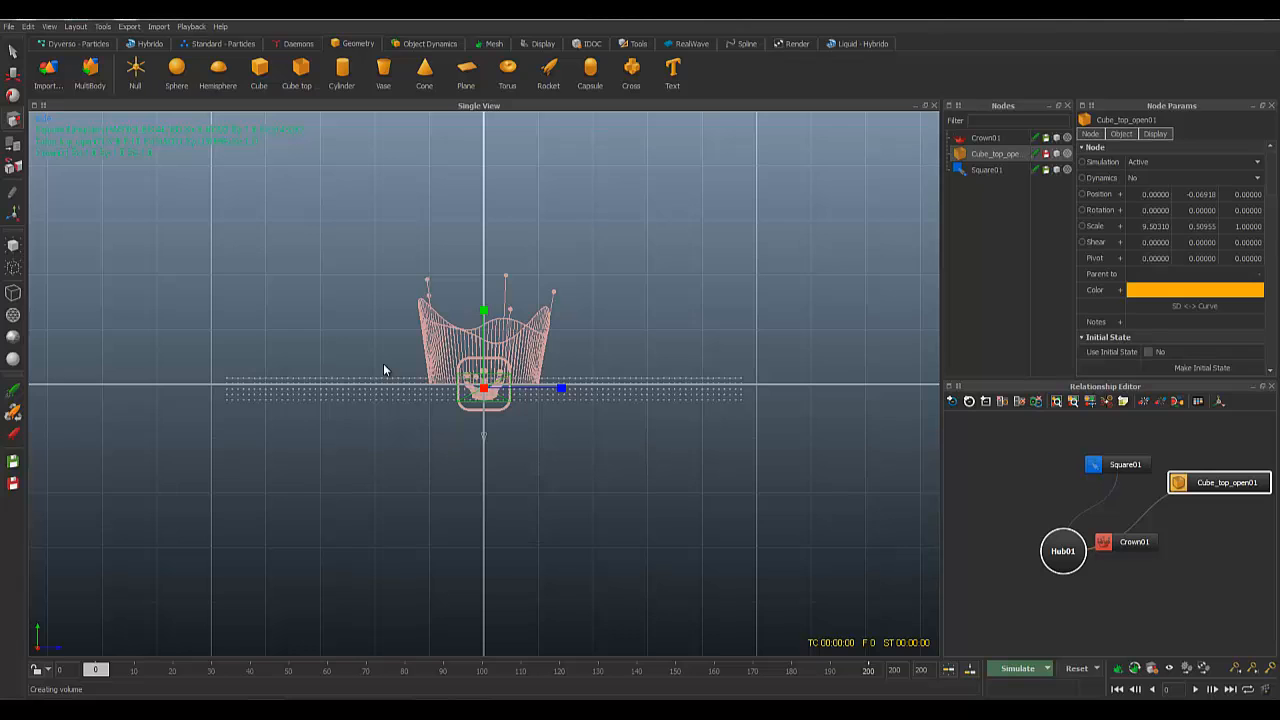
scroll(386, 369, "up", 4)
scroll(646, 427, "down", 3)
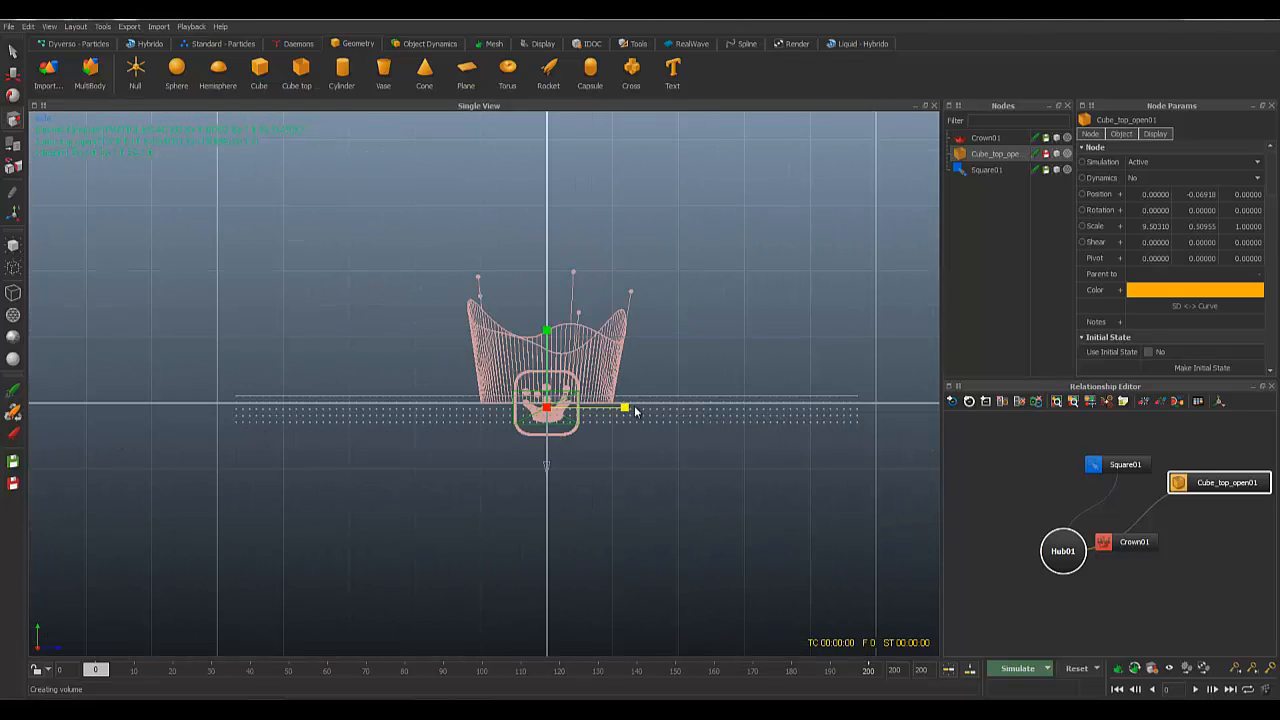
left_click_drag(634, 411, 779, 403)
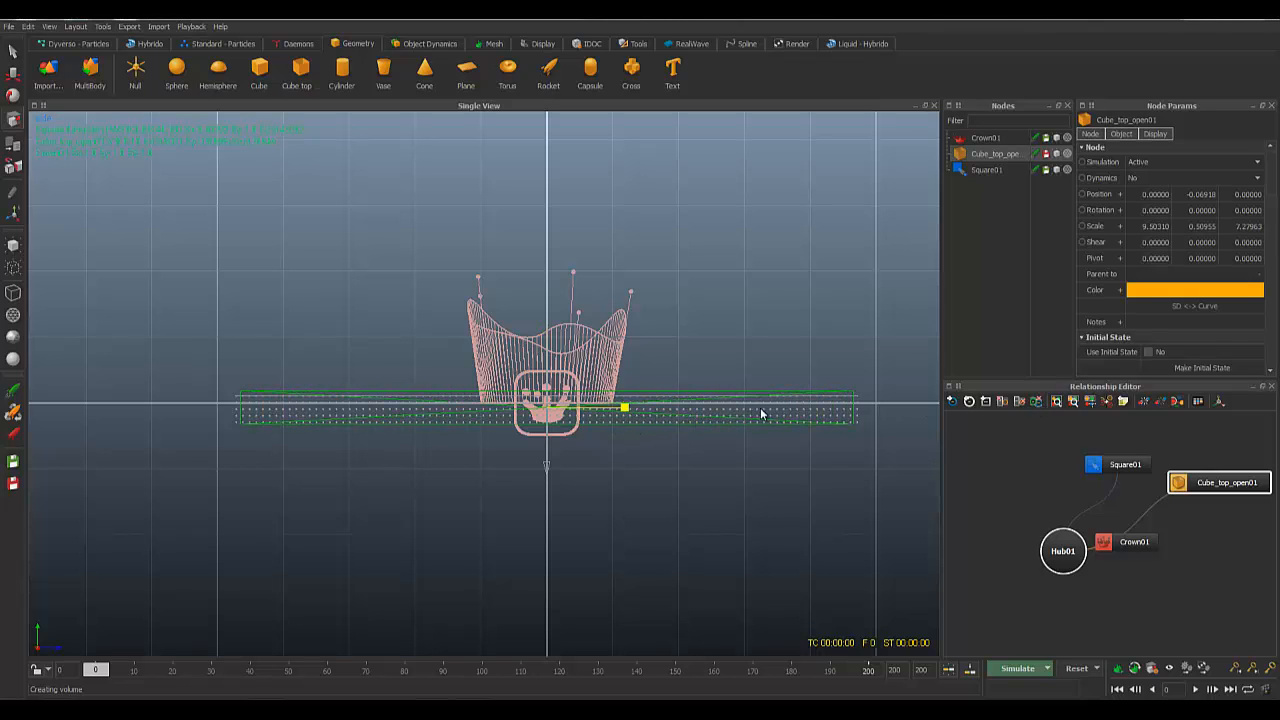
left_click_drag(760, 413, 771, 412)
Step: Inspect the 9.5 × 0.51 × 9.5 tray in perspective, then return to a zoomed-out front view
key("4")
right_click_drag(581, 293, 581, 354, "alt")
left_click_drag(580, 358, 516, 412, "alt")
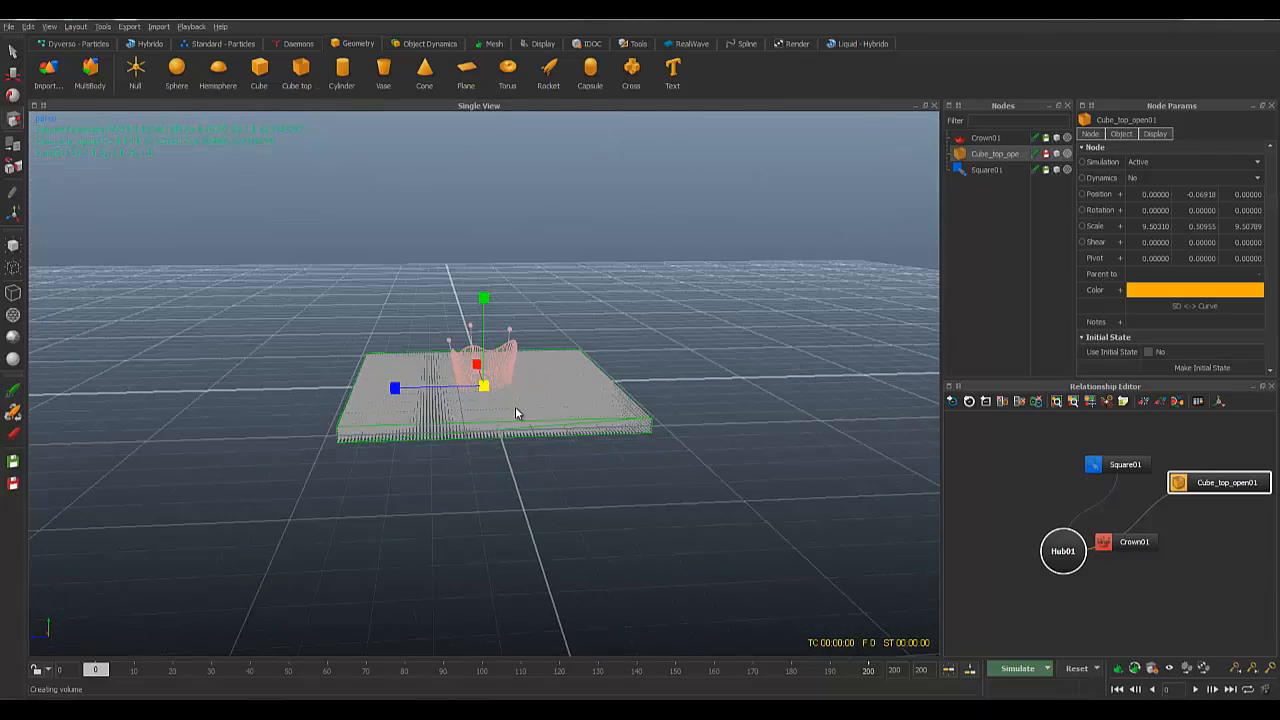
scroll(516, 412, "up", 2)
key("w")
left_click_drag(631, 364, 633, 371, "alt")
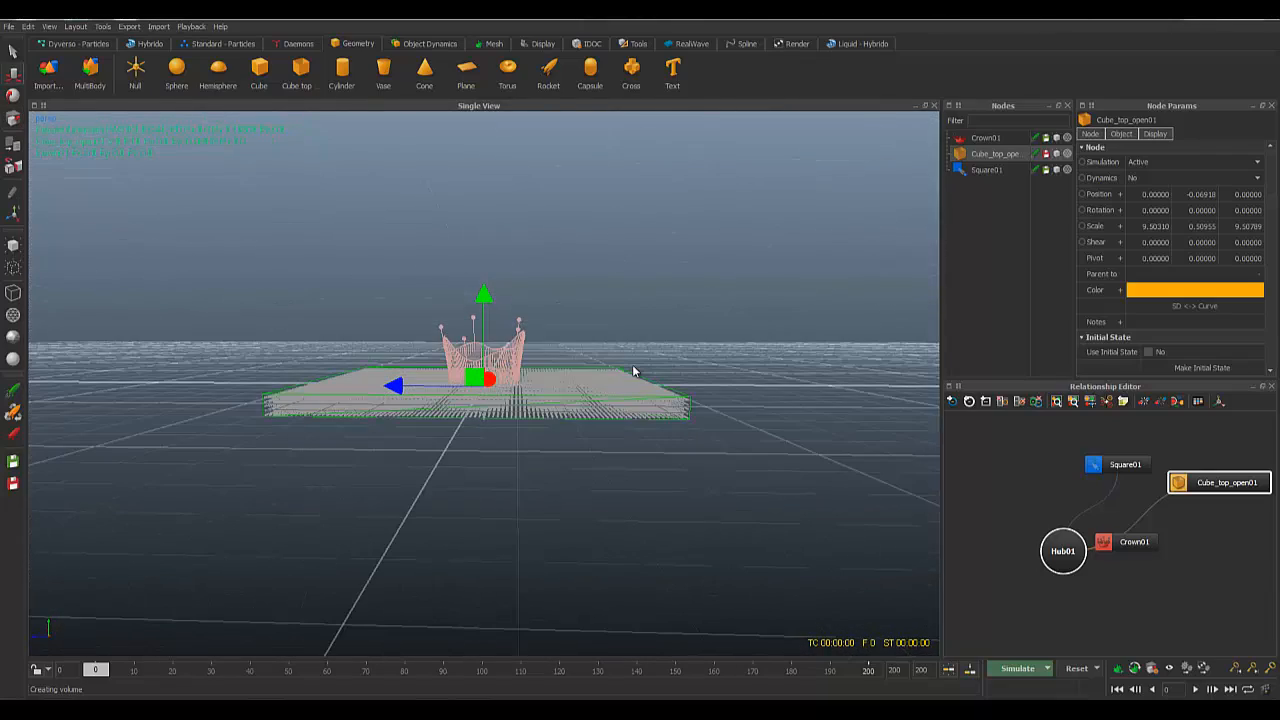
key("2")
right_click_drag(632, 367, 252, 214, "alt")
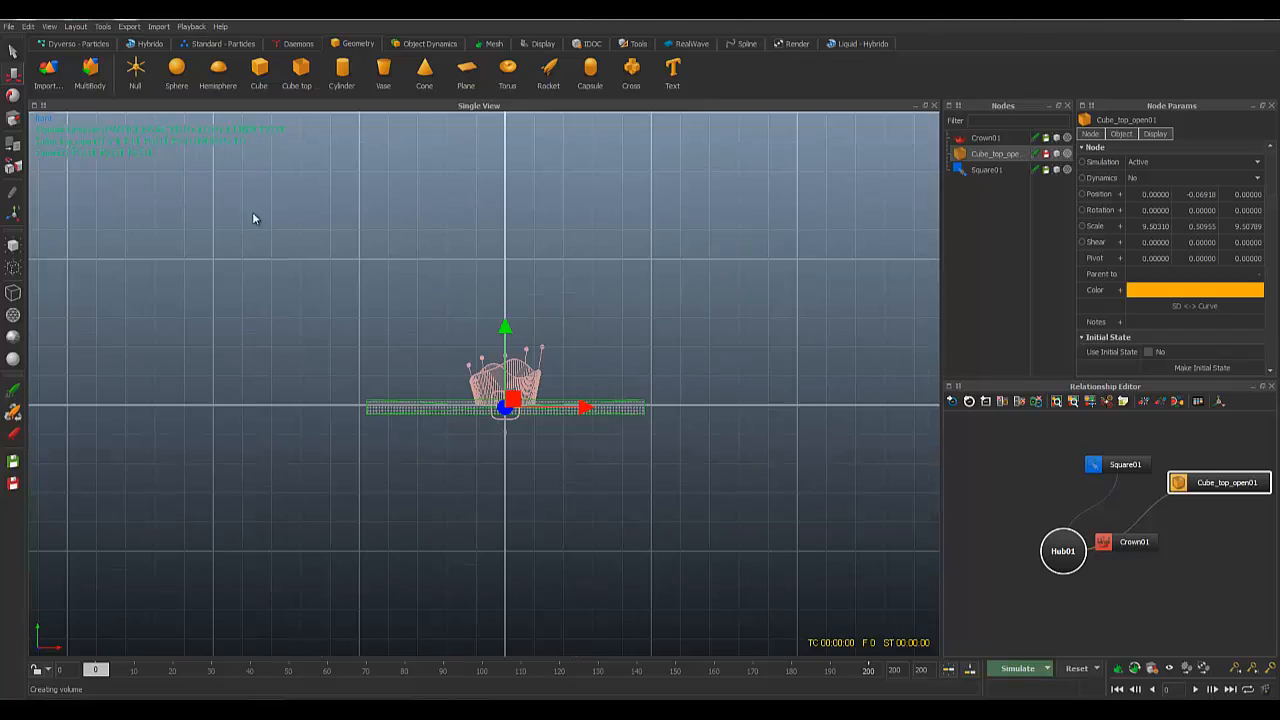
Step: Add Plane01, lower it below the crown, and scale it uniformly to about 1.61
left_click(466, 67)
scroll(600, 460, "up", 4)
right_click_drag(590, 464, 534, 399, "alt")
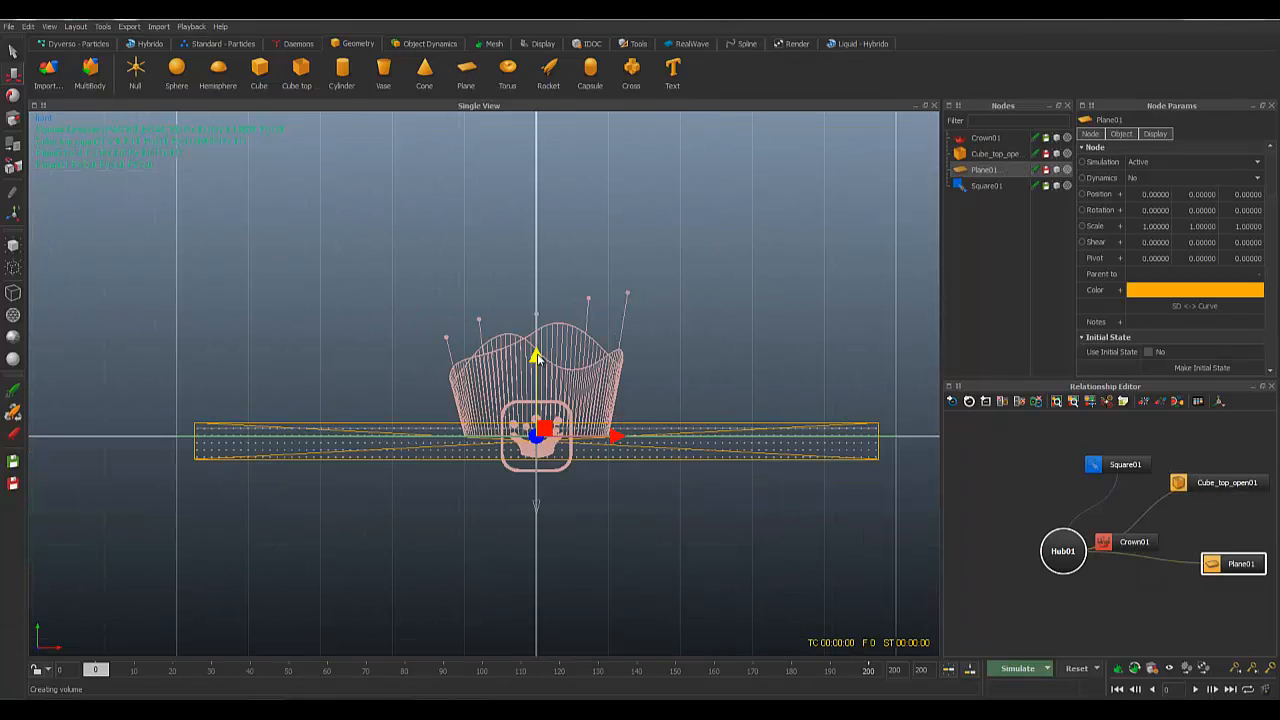
left_click_drag(536, 355, 541, 376)
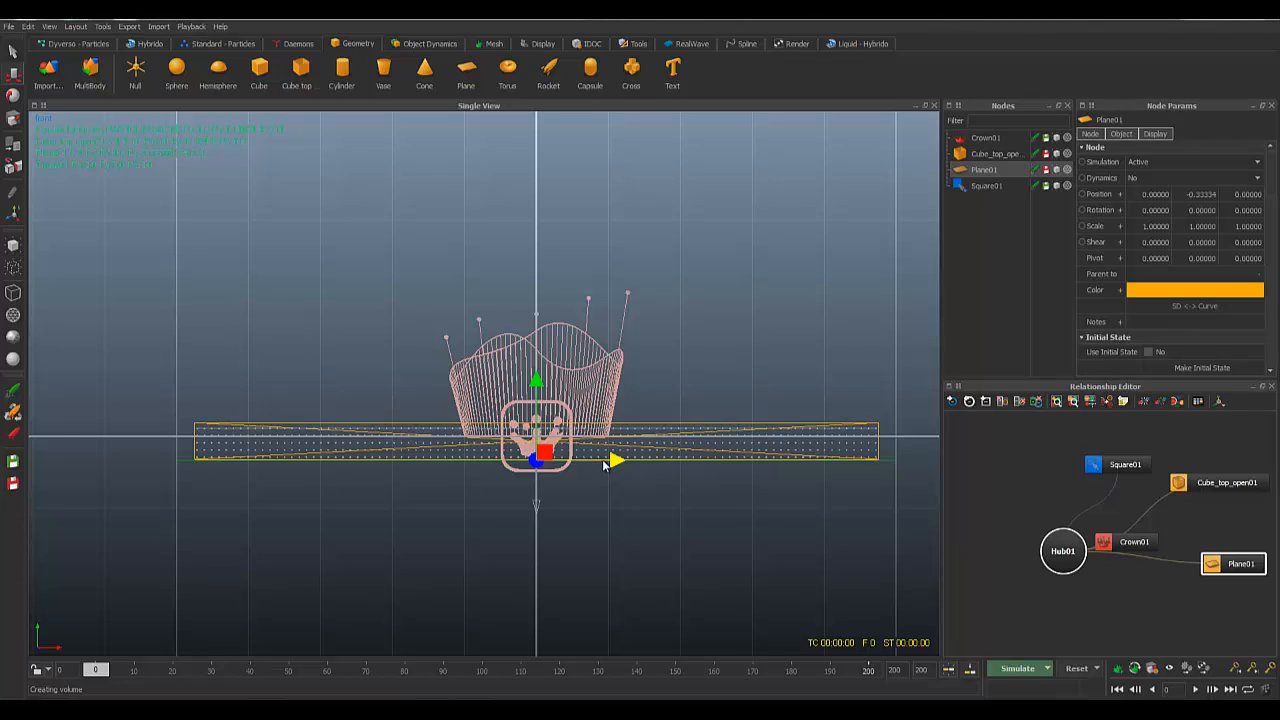
scroll(604, 465, "up", 2)
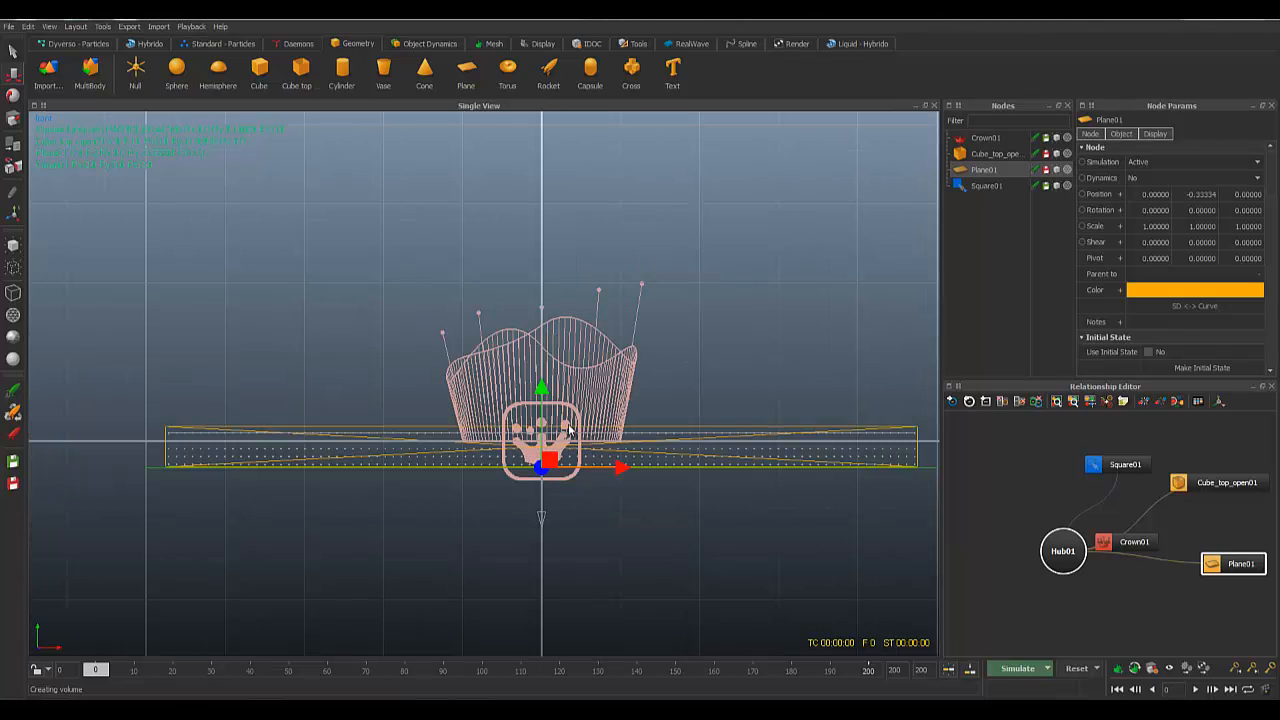
key("r")
left_click_drag(542, 468, 568, 479)
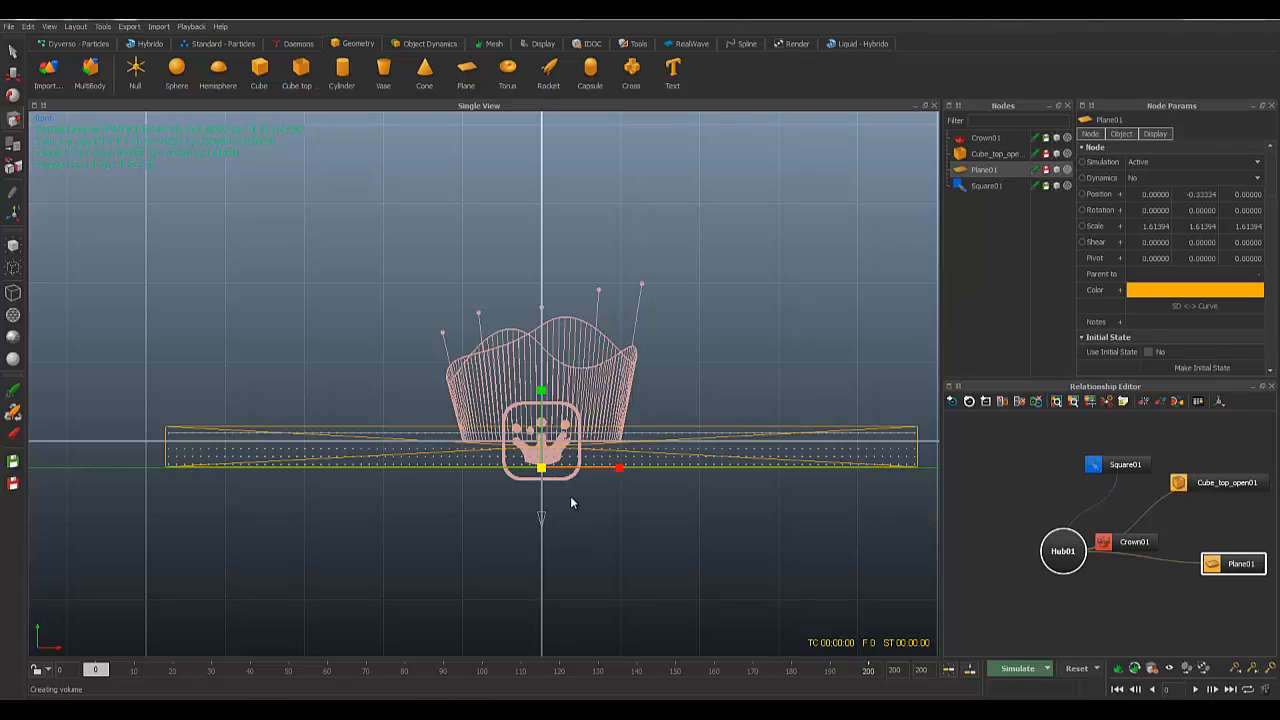
Step: Nudge the plane to about Y -0.325, check it in perspective, and add a Gravity01 daemon
scroll(571, 499, "up", 5)
key("w")
scroll(589, 560, "up", 6)
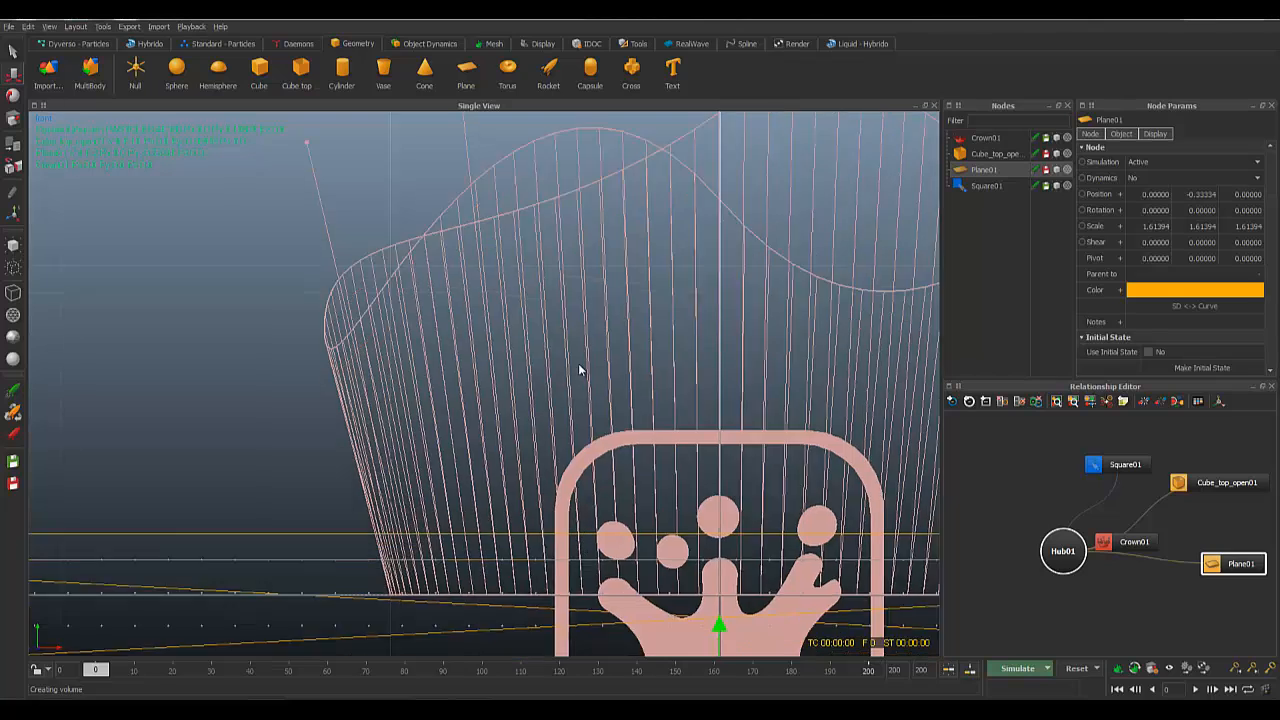
left_click_drag(640, 351, 630, 350)
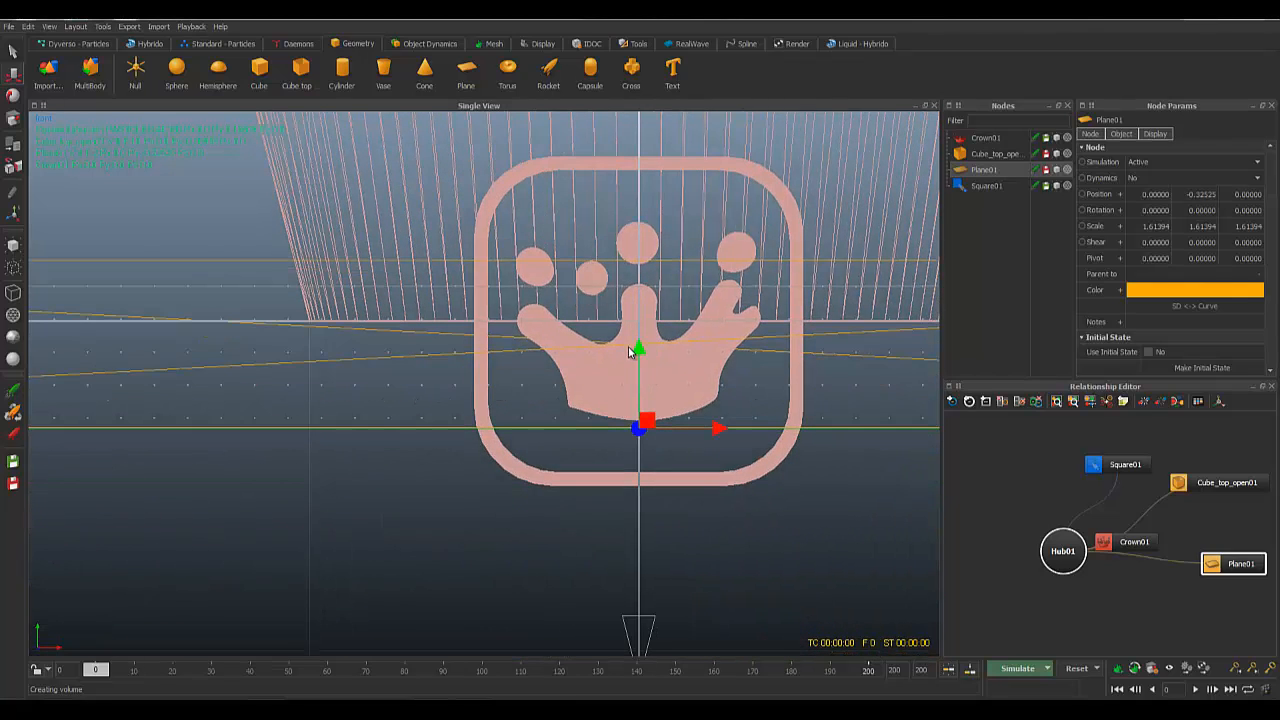
scroll(645, 361, "down", 6)
key("4")
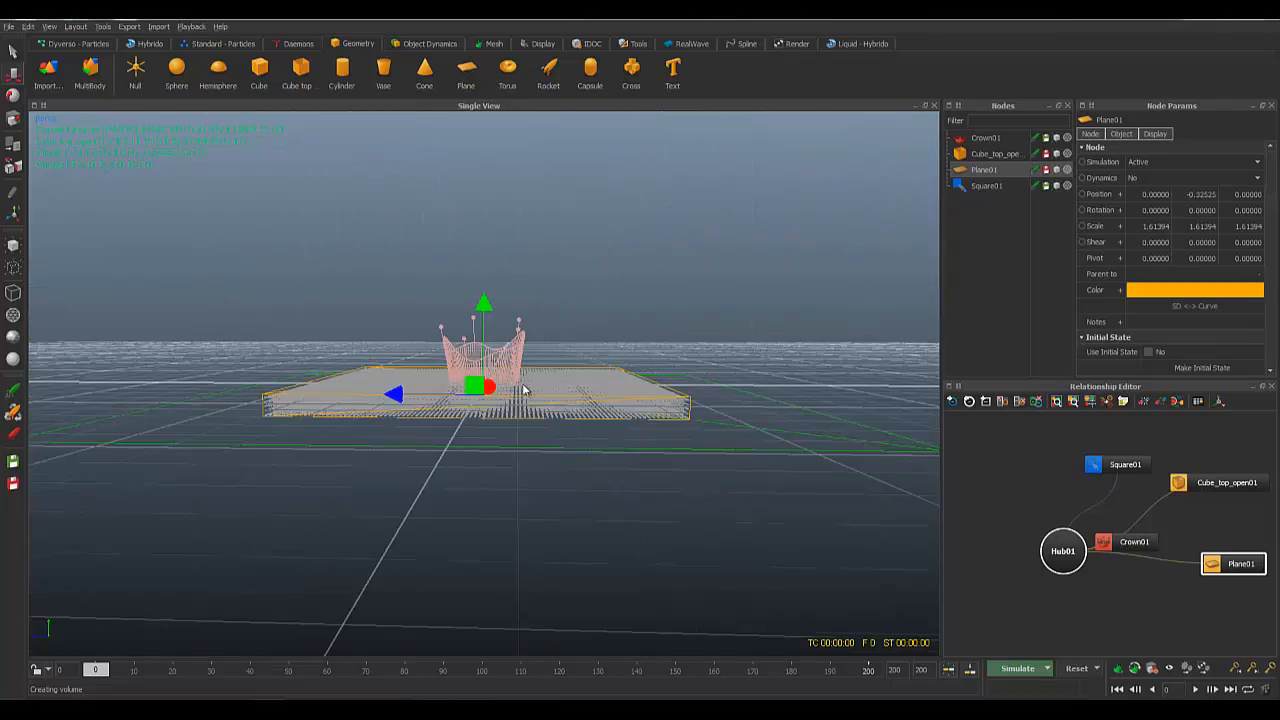
left_click_drag(523, 385, 564, 390, "alt")
scroll(565, 391, "up", 3)
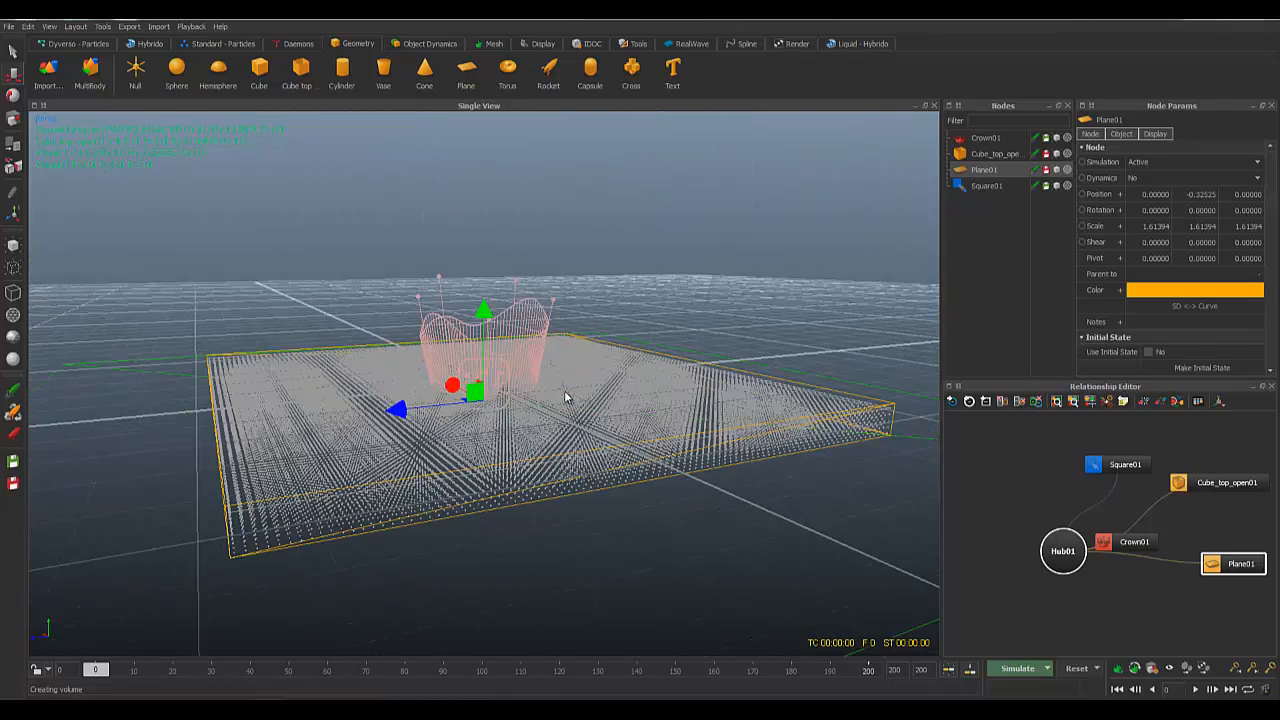
scroll(565, 396, "up", 4)
scroll(570, 400, "down", 5)
mouse_move(559, 385)
left_mouse_down("alt")
mouse_move(578, 412)
mouse_move(666, 397)
mouse_move(560, 398)
left_mouse_up("alt")
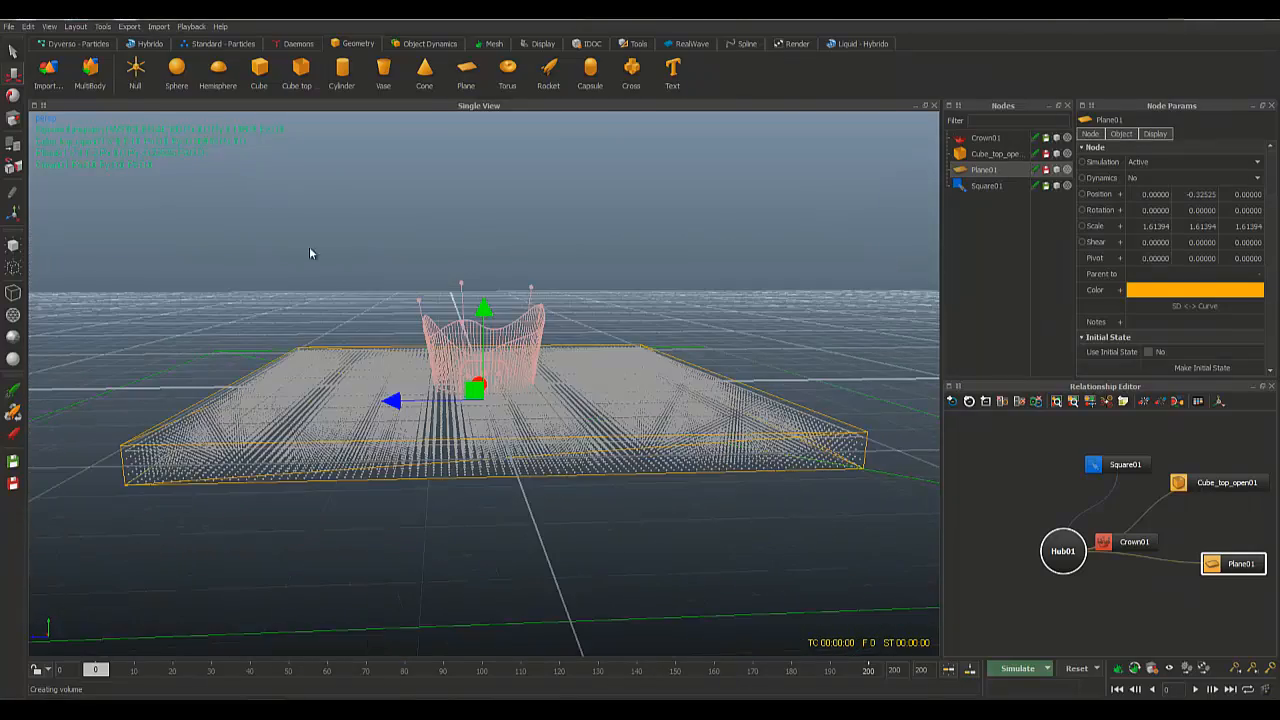
left_click(299, 43)
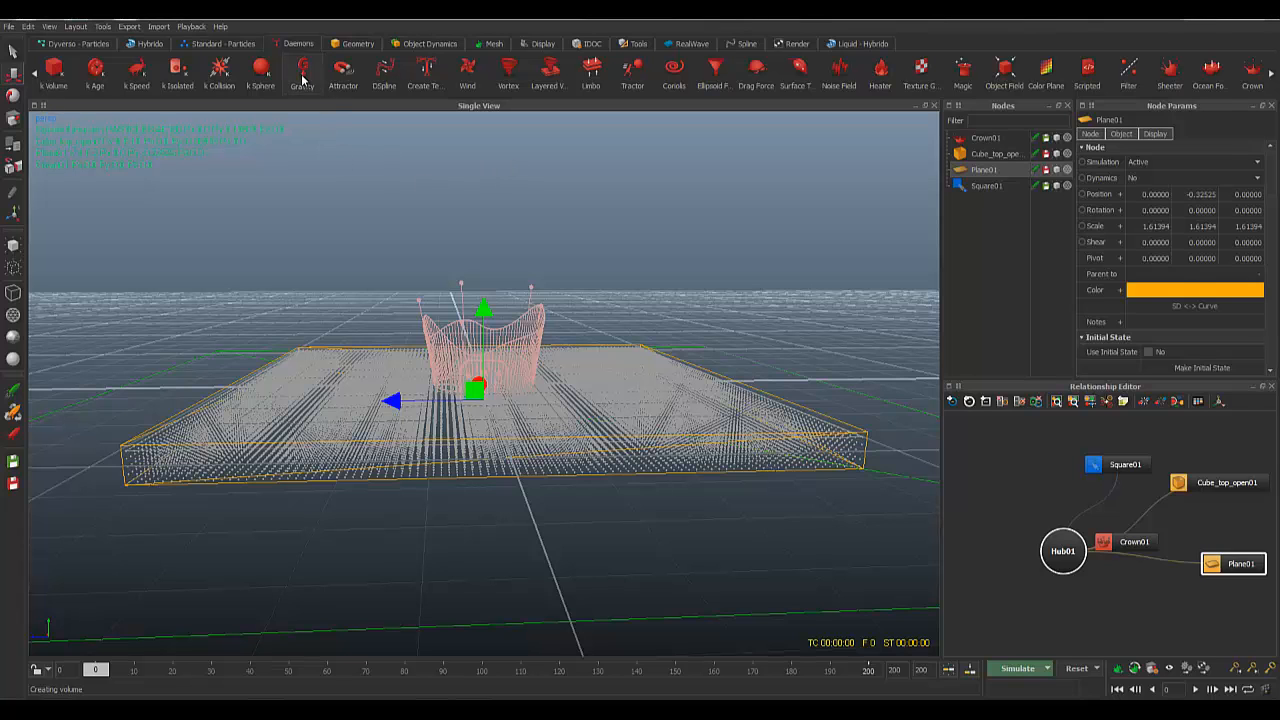
left_click(302, 78)
Step: Orbit around the particle-filled box and bring up Gravity01's Gravity strength of 9.8
left_click_drag(629, 431, 497, 386, "alt")
scroll(496, 386, "down", 5)
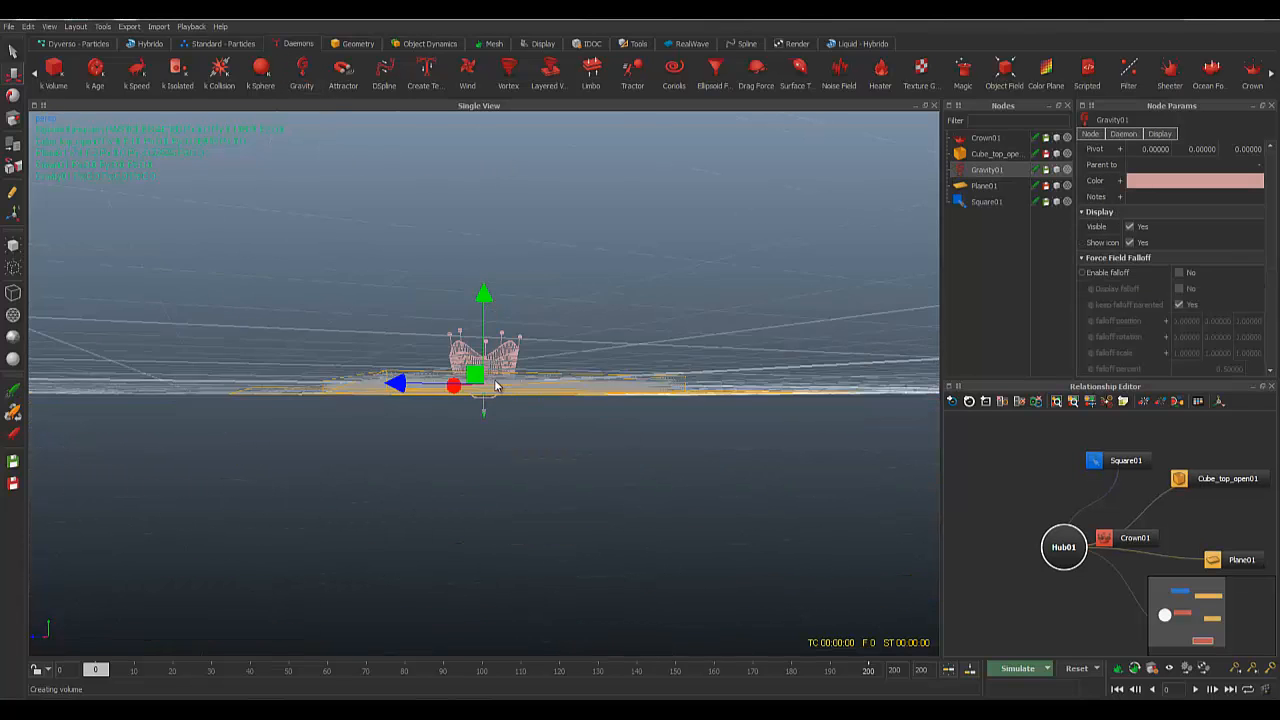
left_click_drag(633, 247, 641, 260, "alt")
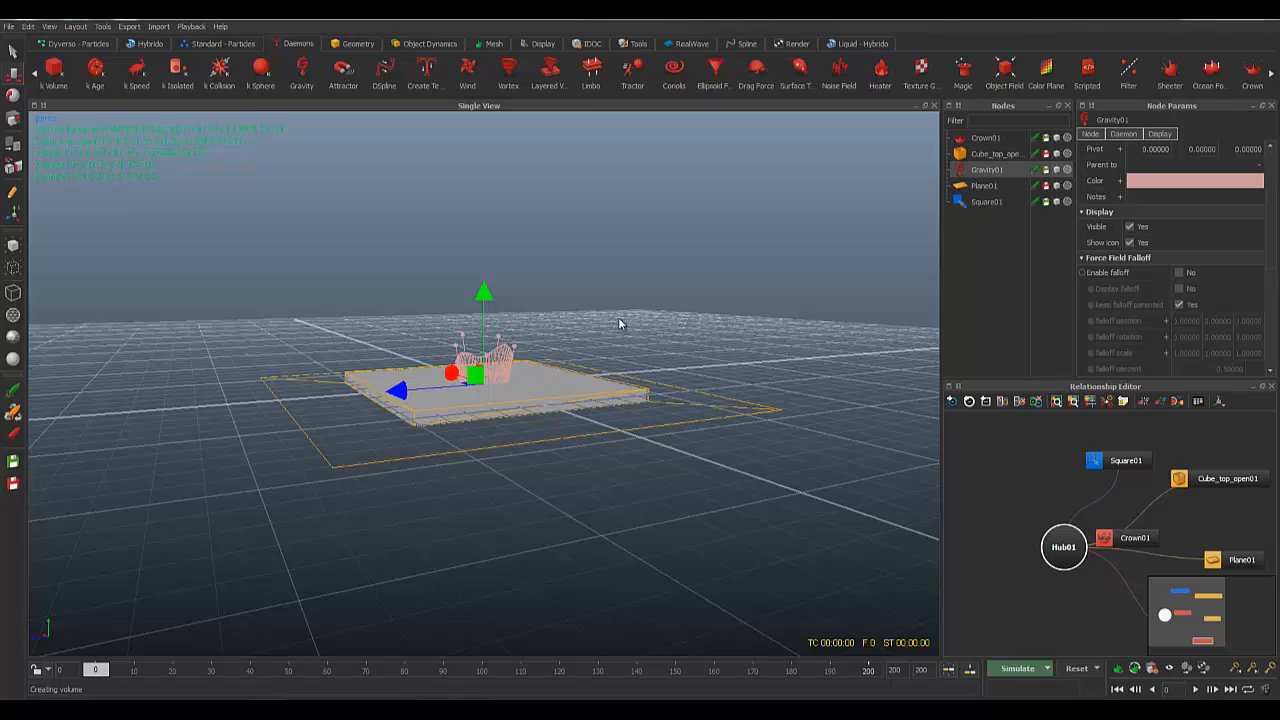
left_click_drag(603, 406, 666, 277, "alt")
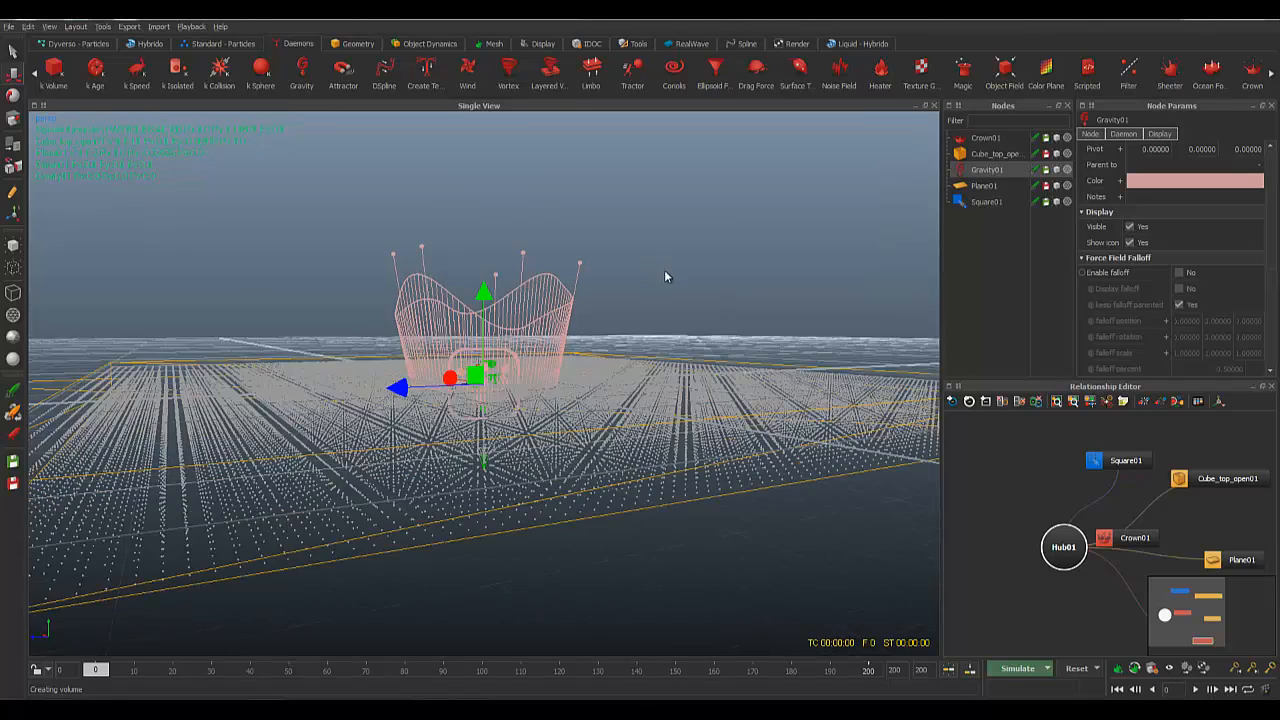
scroll(629, 328, "down", 5)
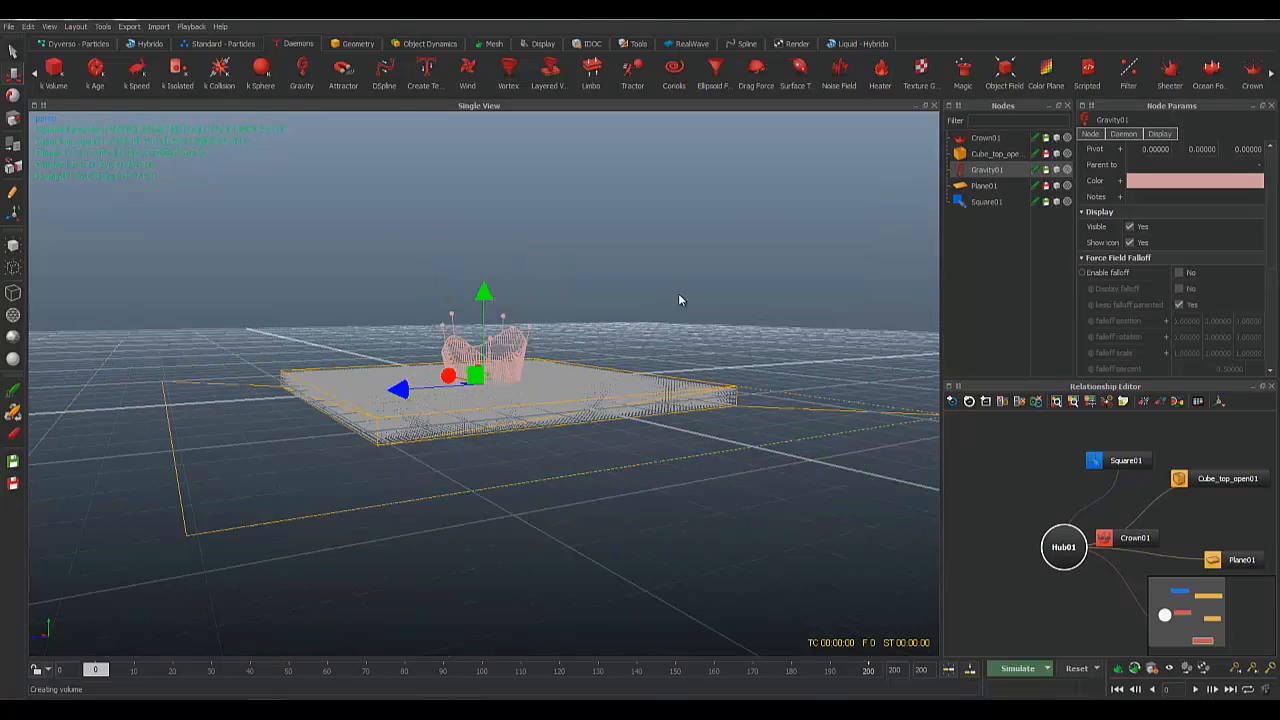
left_click_drag(681, 317, 748, 271, "alt")
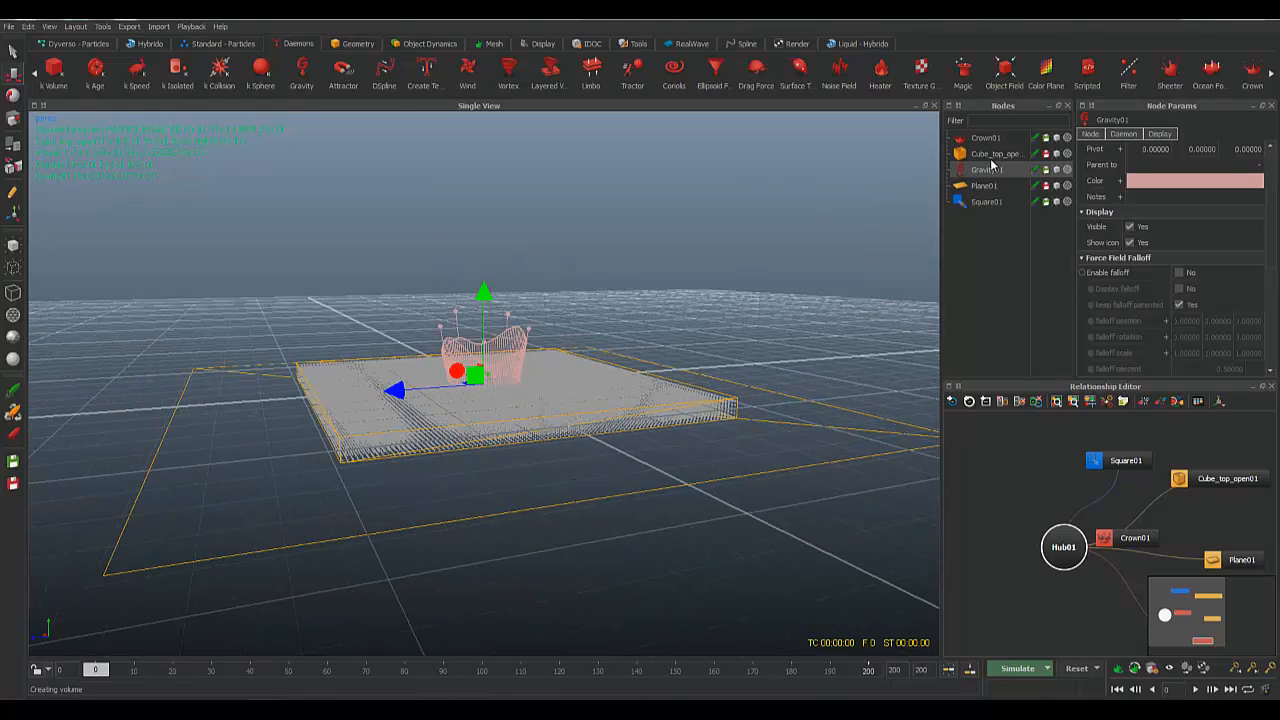
scroll(1101, 313, "down", 5)
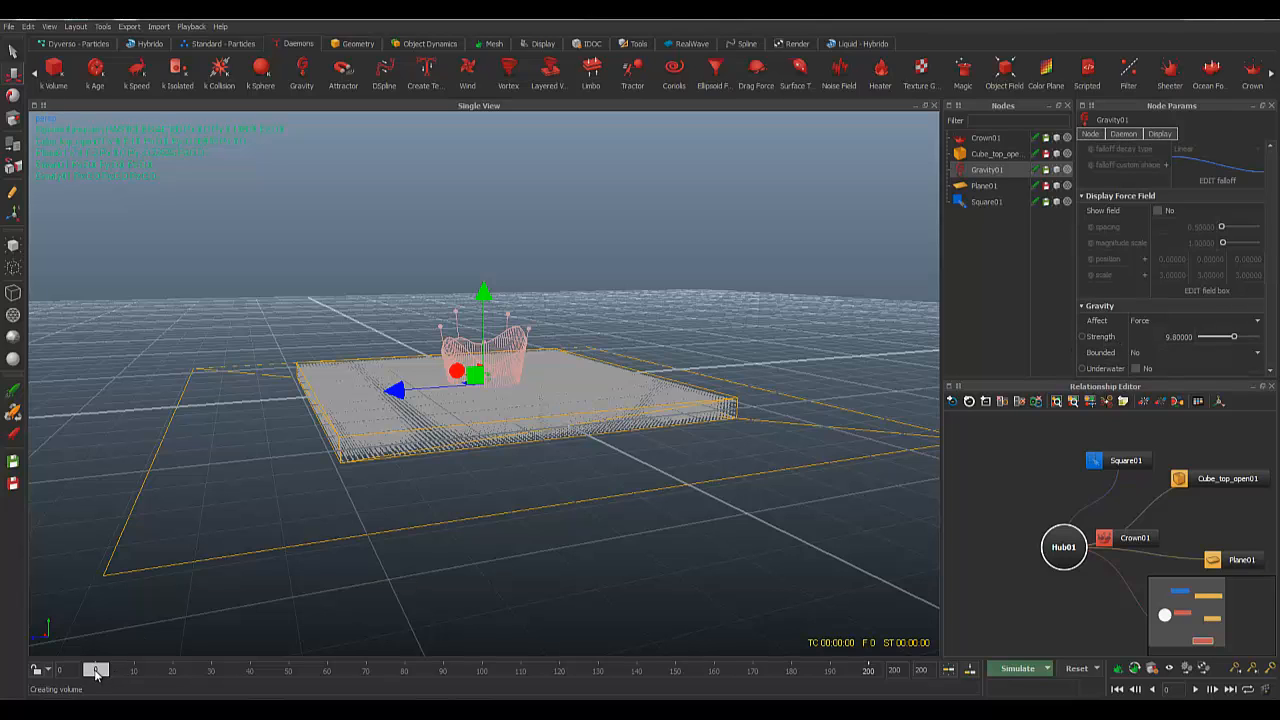
Step: At frame 12, set gravity Strength to 0 and keyframe it
left_click_drag(95, 672, 141, 678)
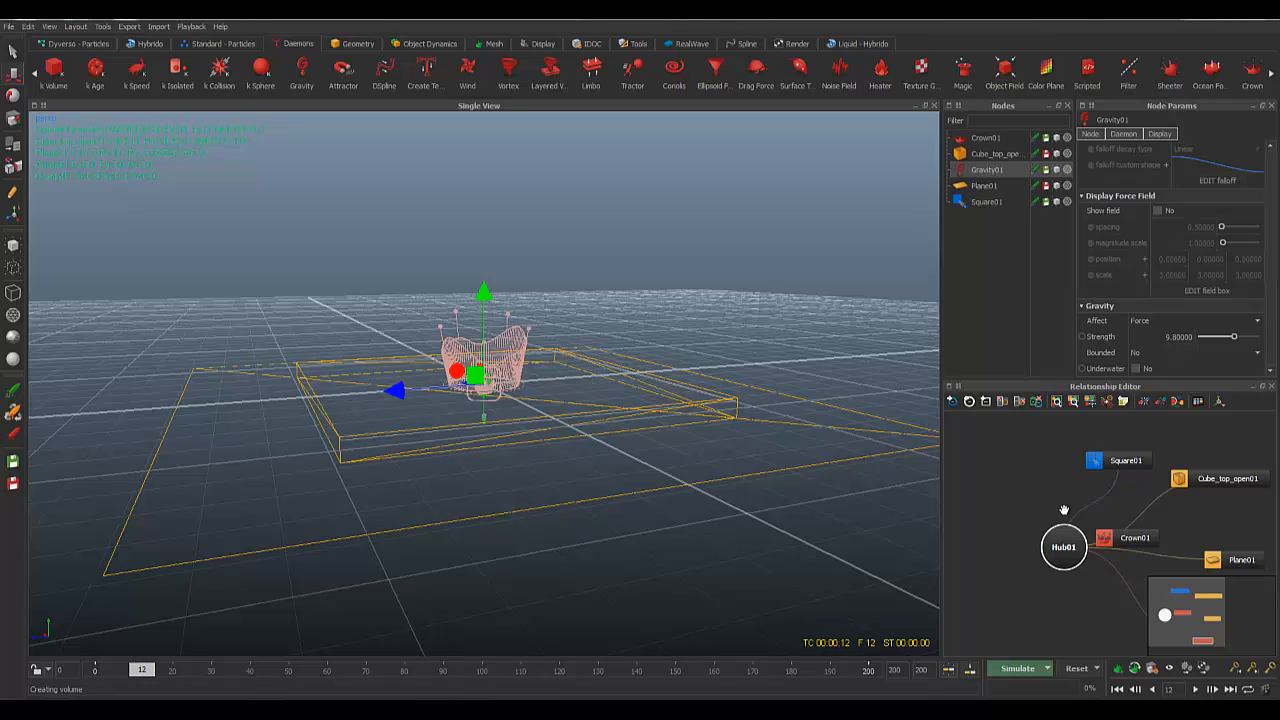
double_click(1176, 338)
type("0")
key("Return")
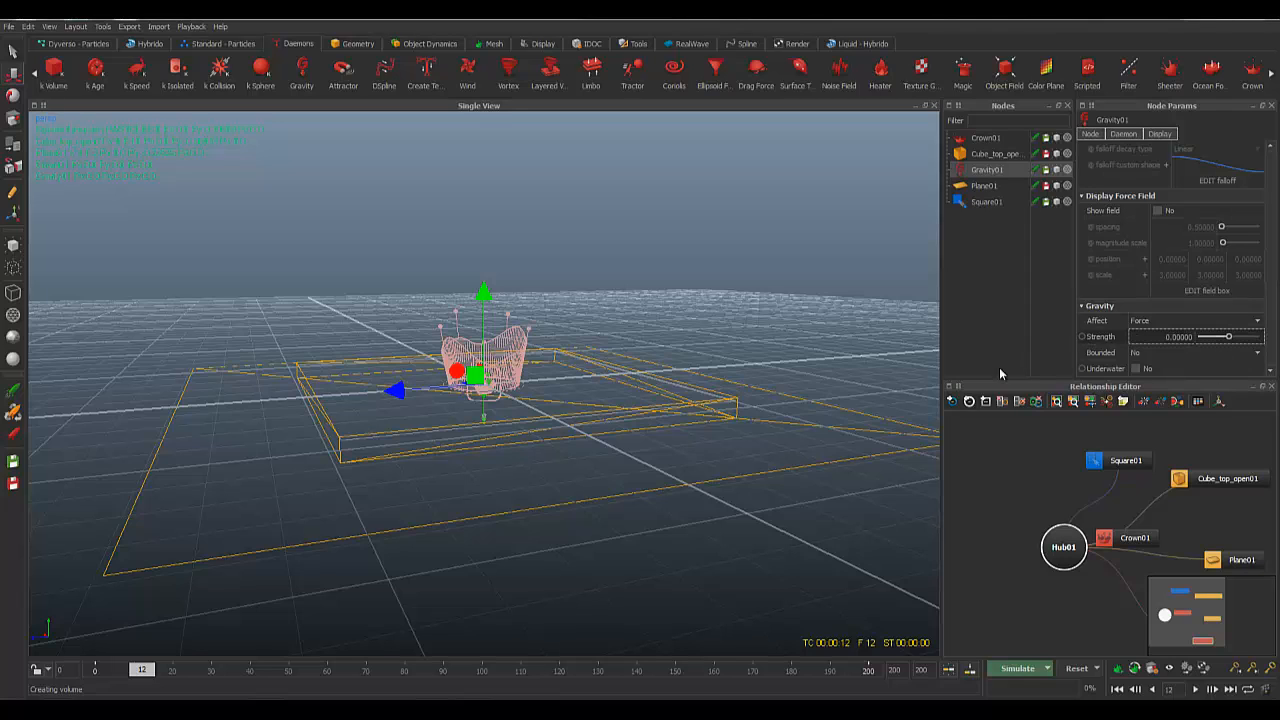
left_click(1082, 337)
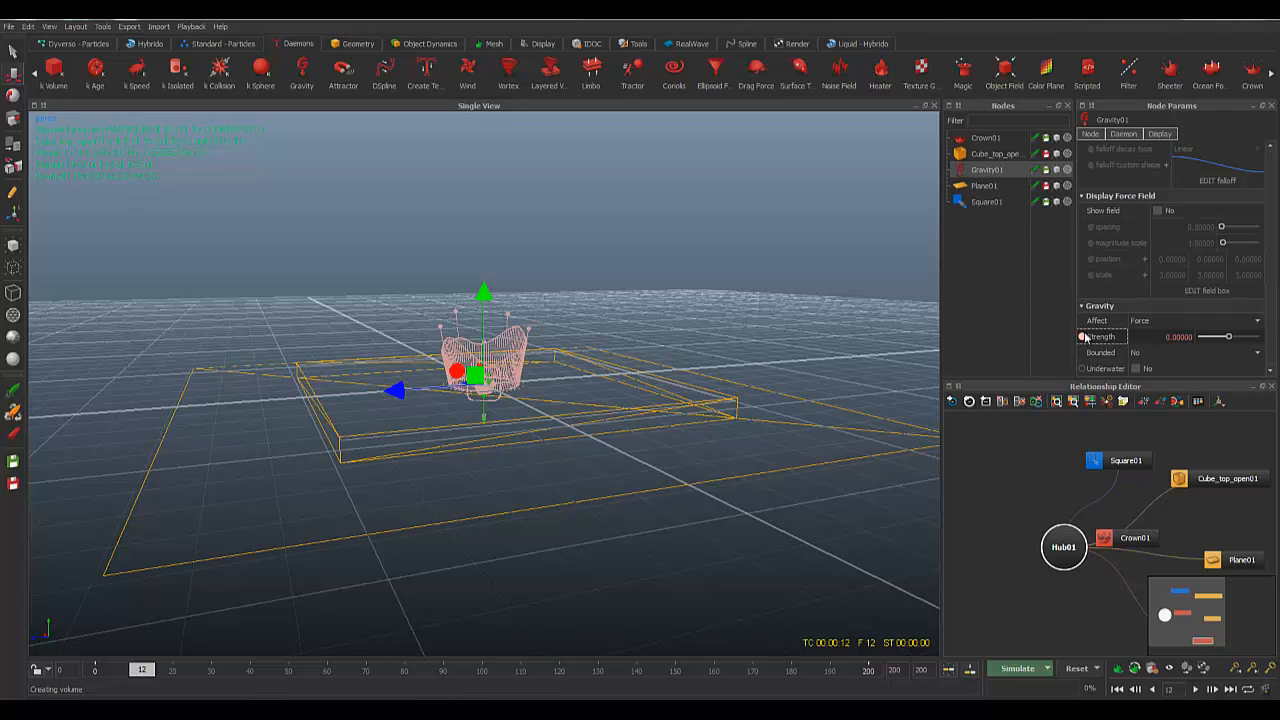
Step: At frame 13, set gravity Strength back to 9.8 and keyframe it
left_click(143, 676)
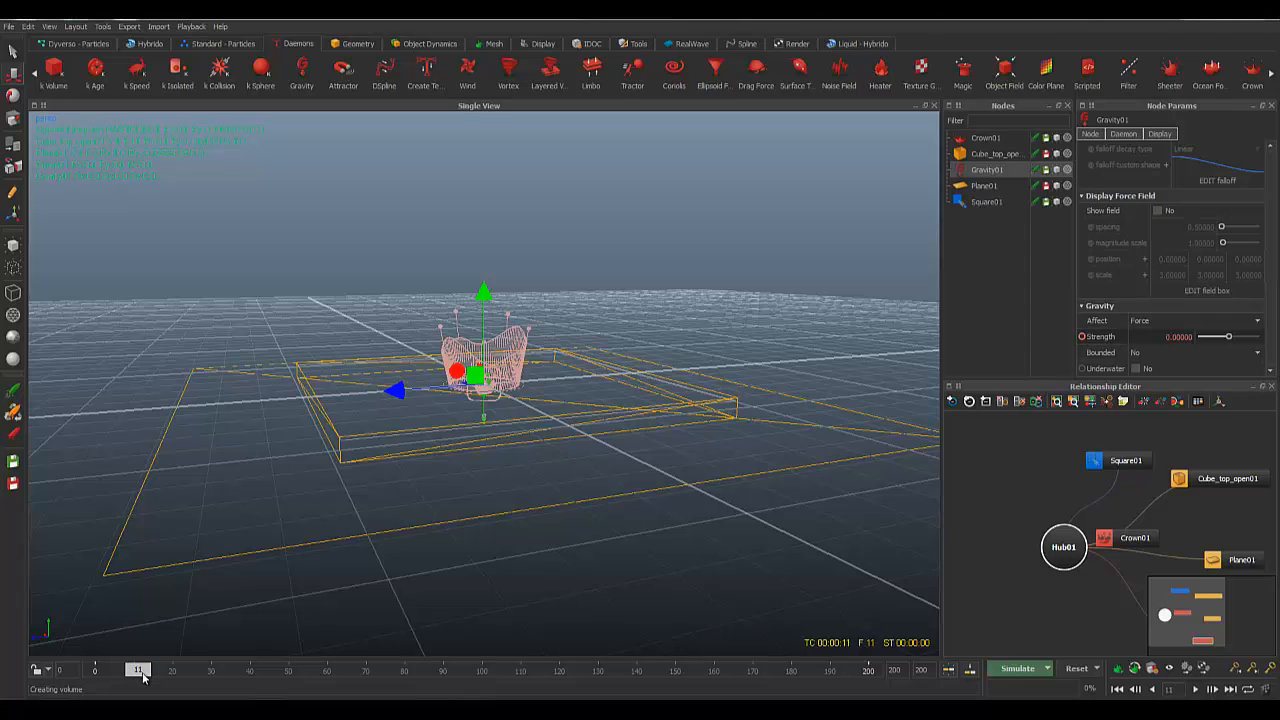
left_click(147, 676)
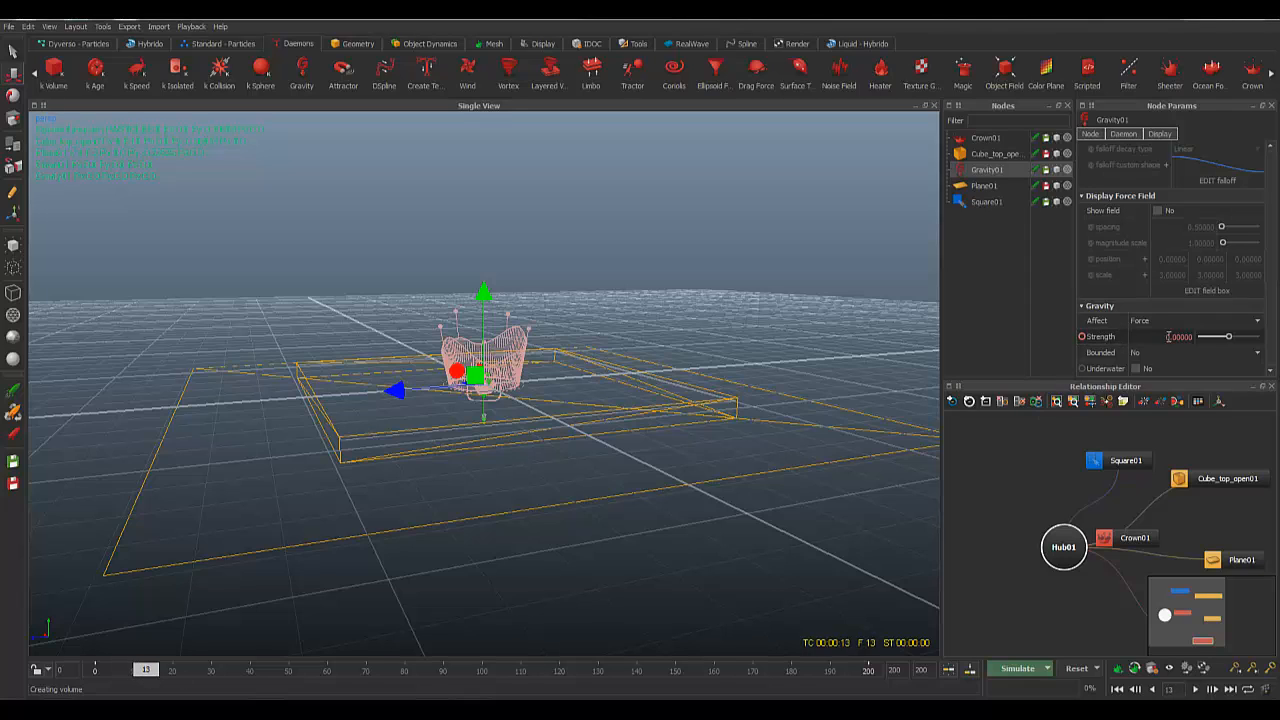
left_click_drag(1169, 337, 1262, 381)
type("9.")
key("Return")
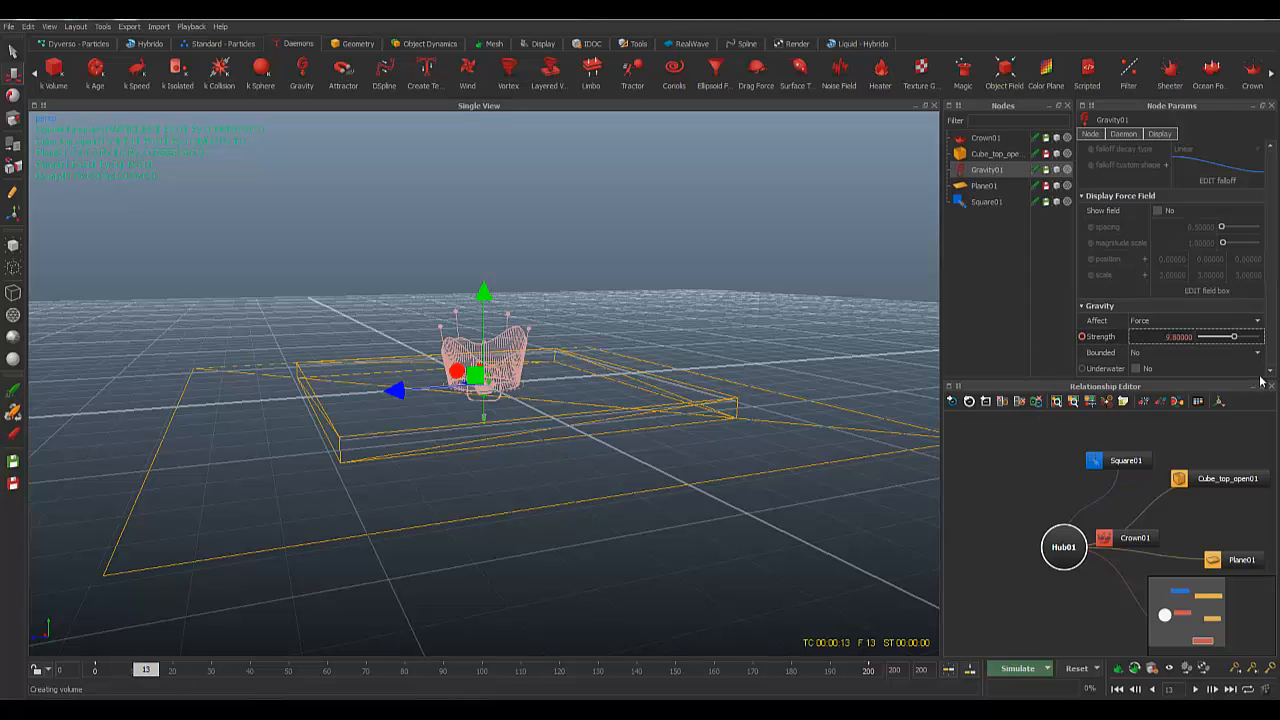
left_click(1082, 337)
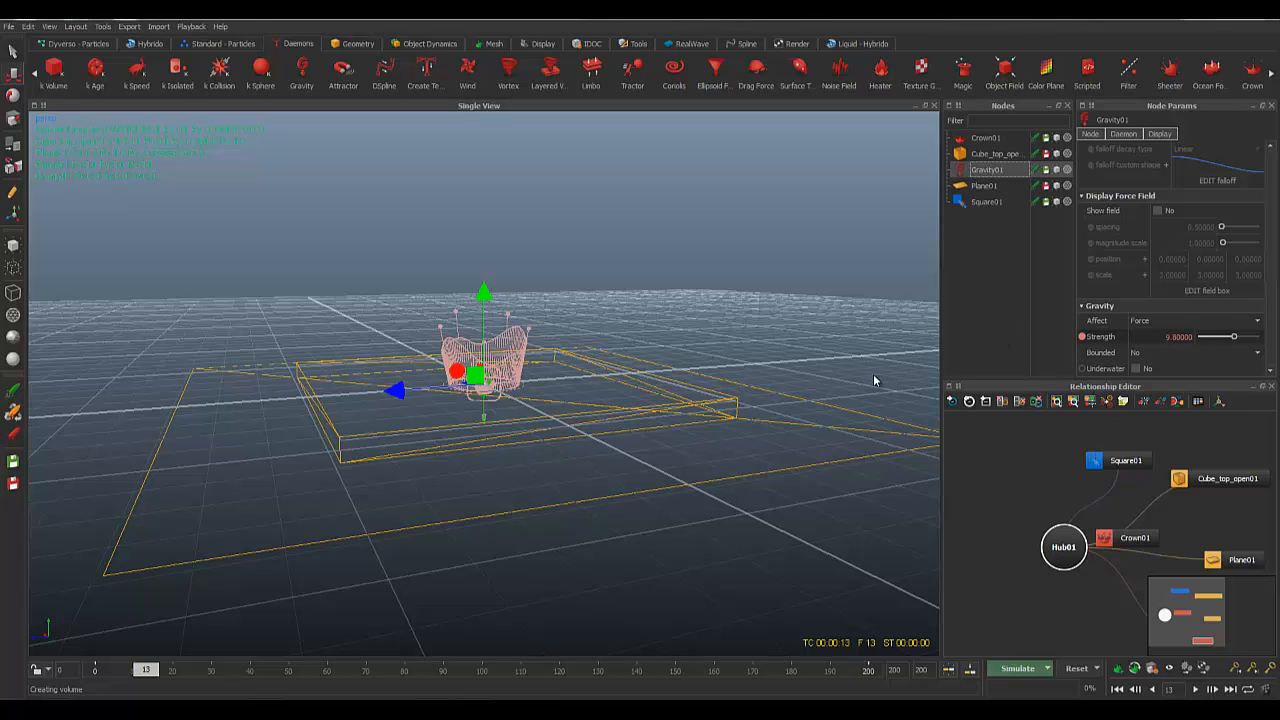
Step: Reset the simulation to frame 0 and orbit around the particle box
left_click_drag(636, 291, 641, 294, "alt")
scroll(663, 392, "up", 2)
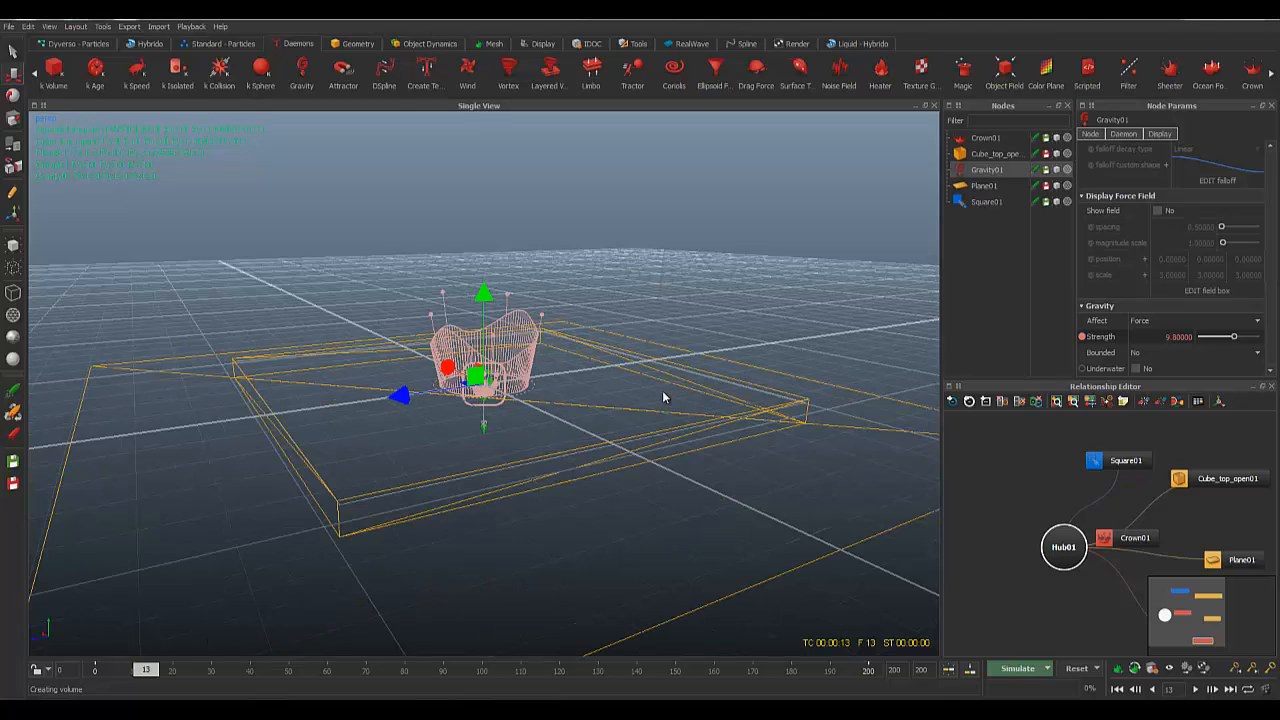
scroll(703, 398, "down", 2)
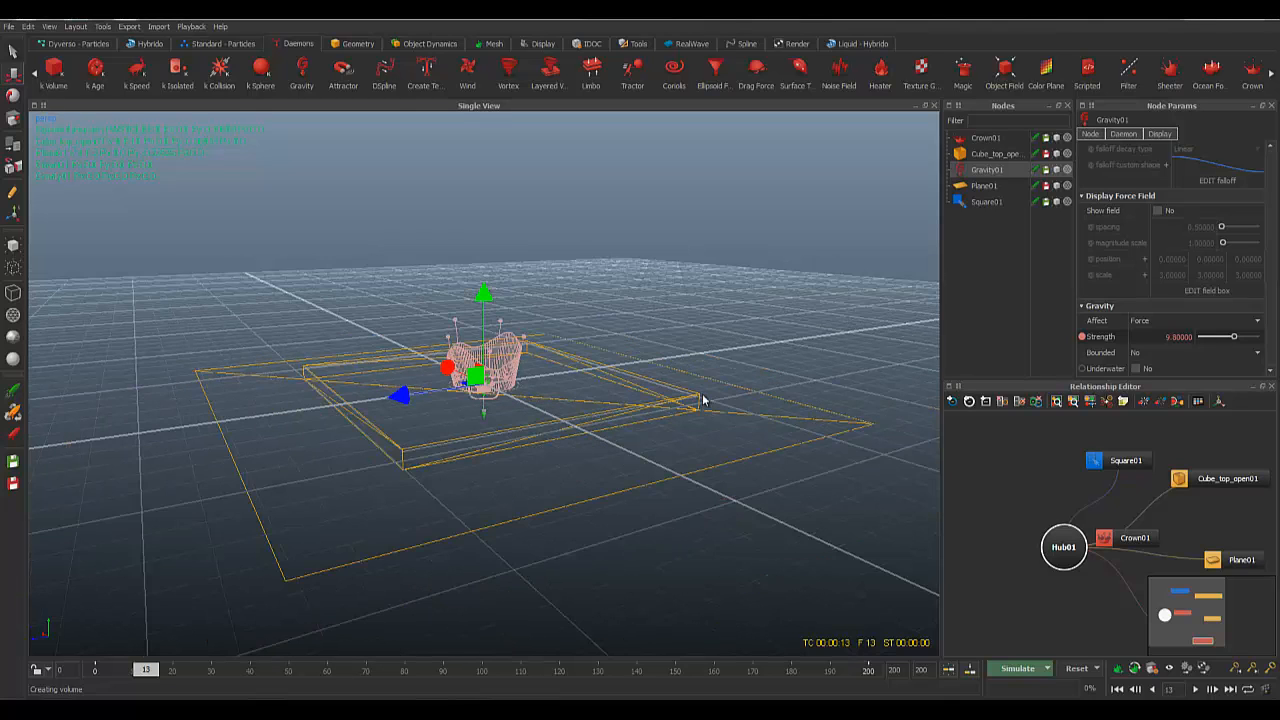
scroll(703, 400, "up", 2)
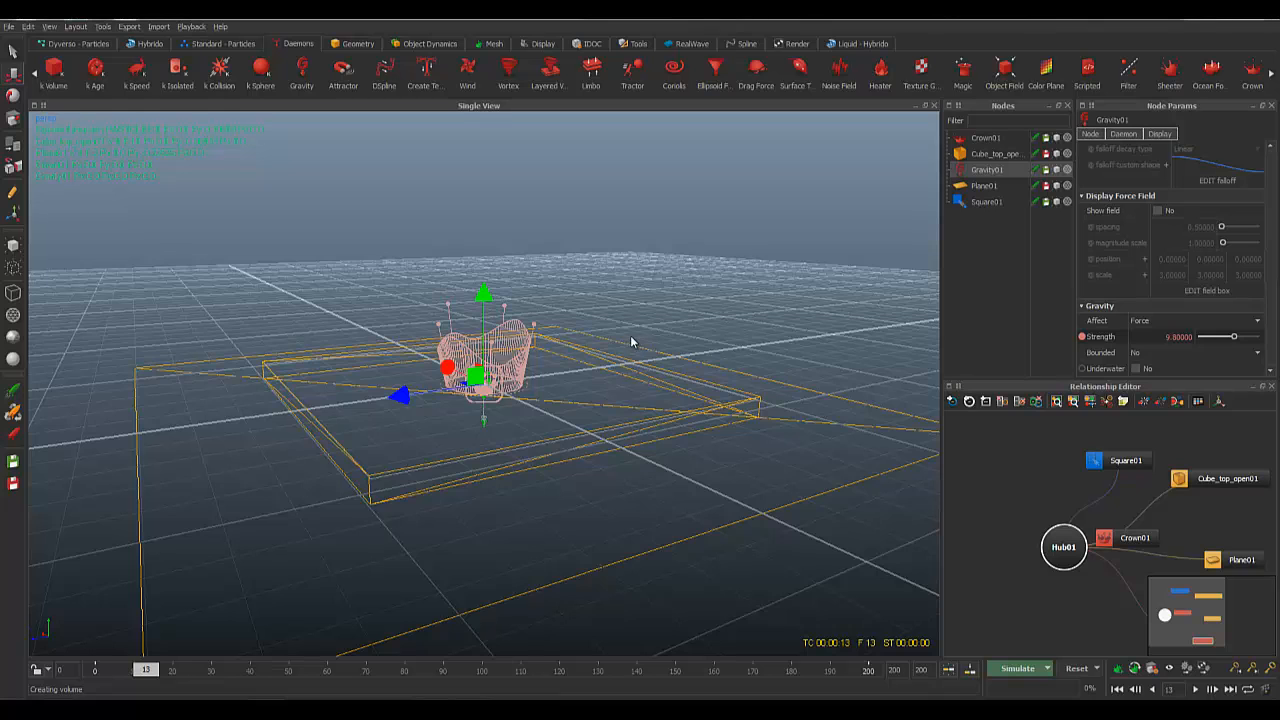
left_click_drag(631, 342, 621, 344, "alt")
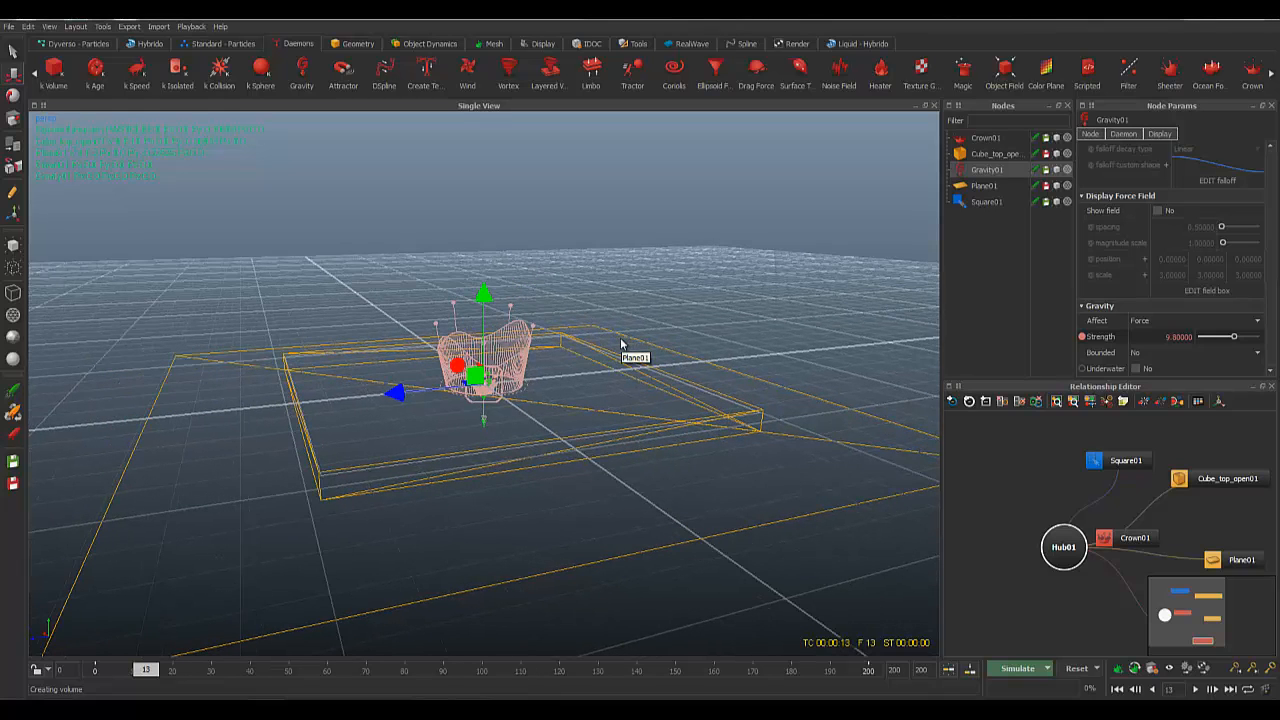
key("ctrl+r")
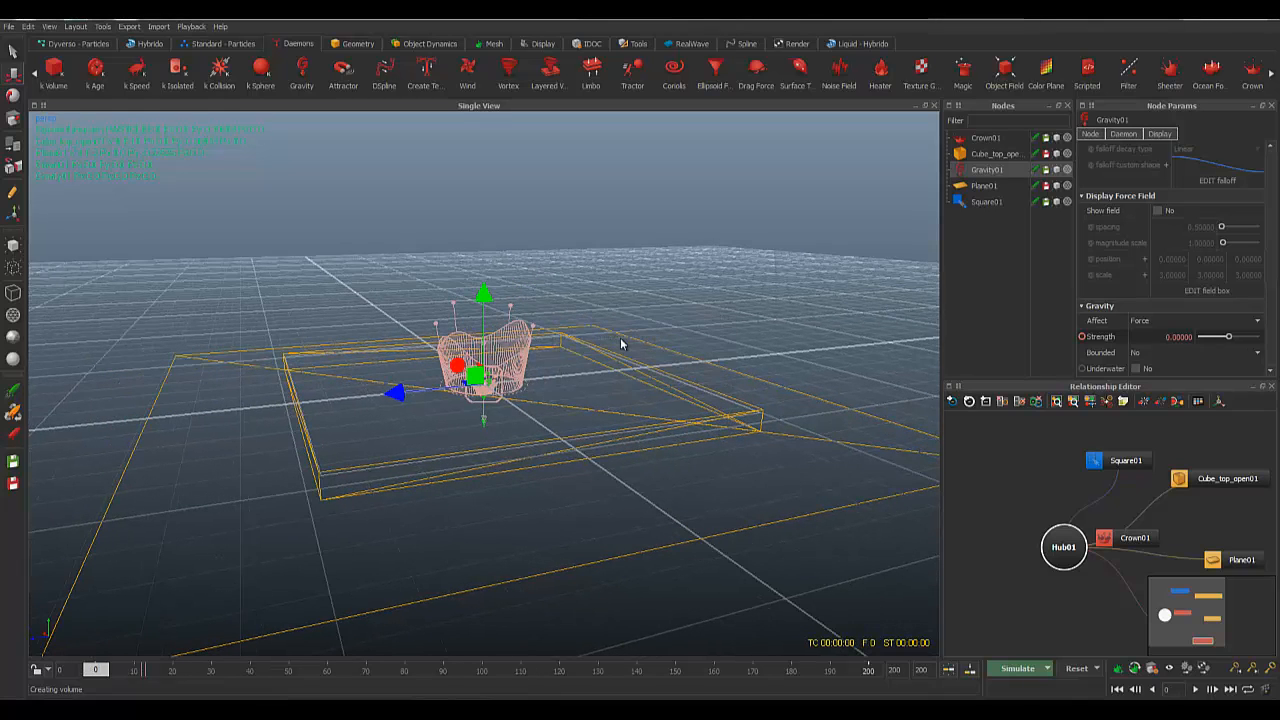
left_click_drag(503, 397, 528, 378, "alt")
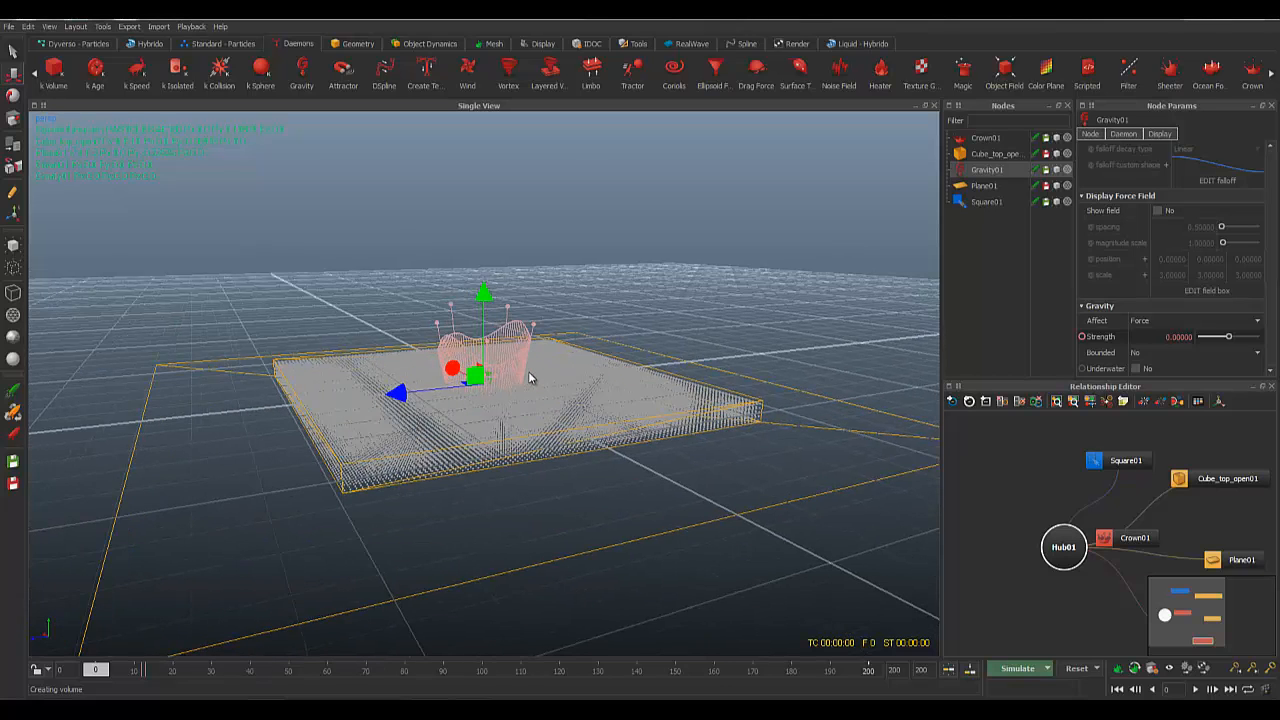
Step: Select Square01, simulate the liquid up to frame 32, and scrub back to review the crown splash
left_click(986, 201)
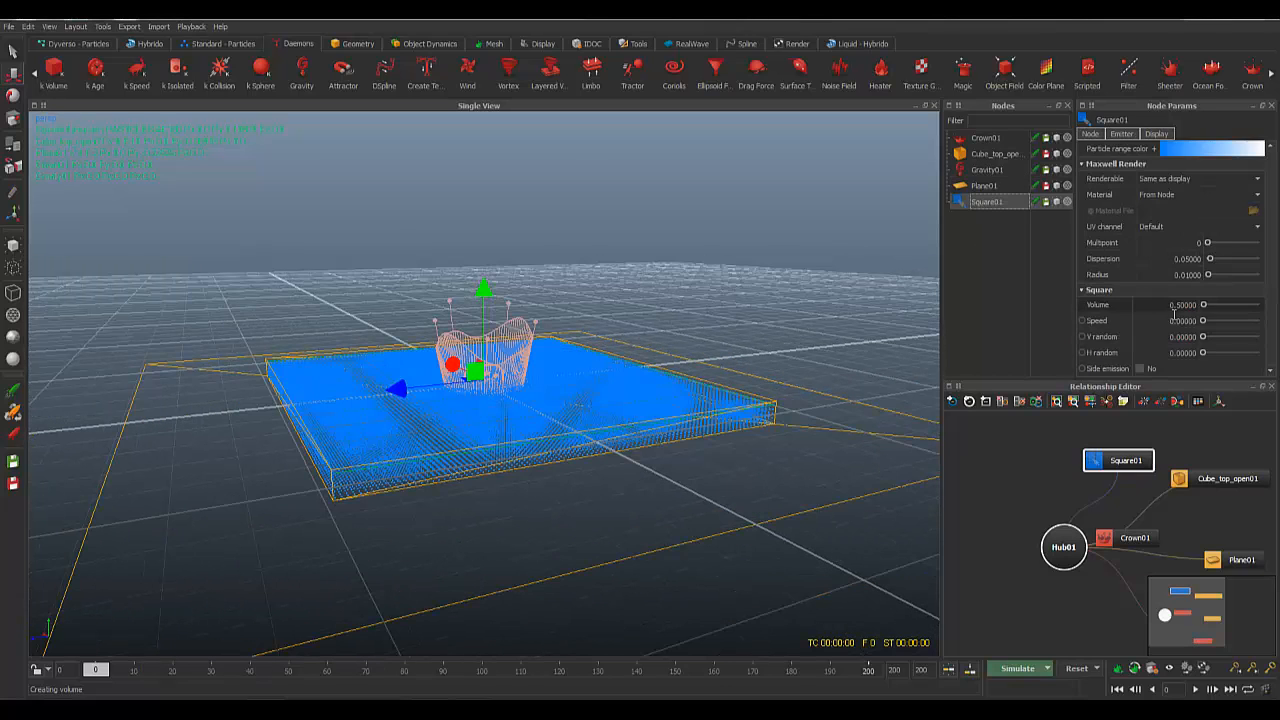
scroll(1146, 302, "up", 5)
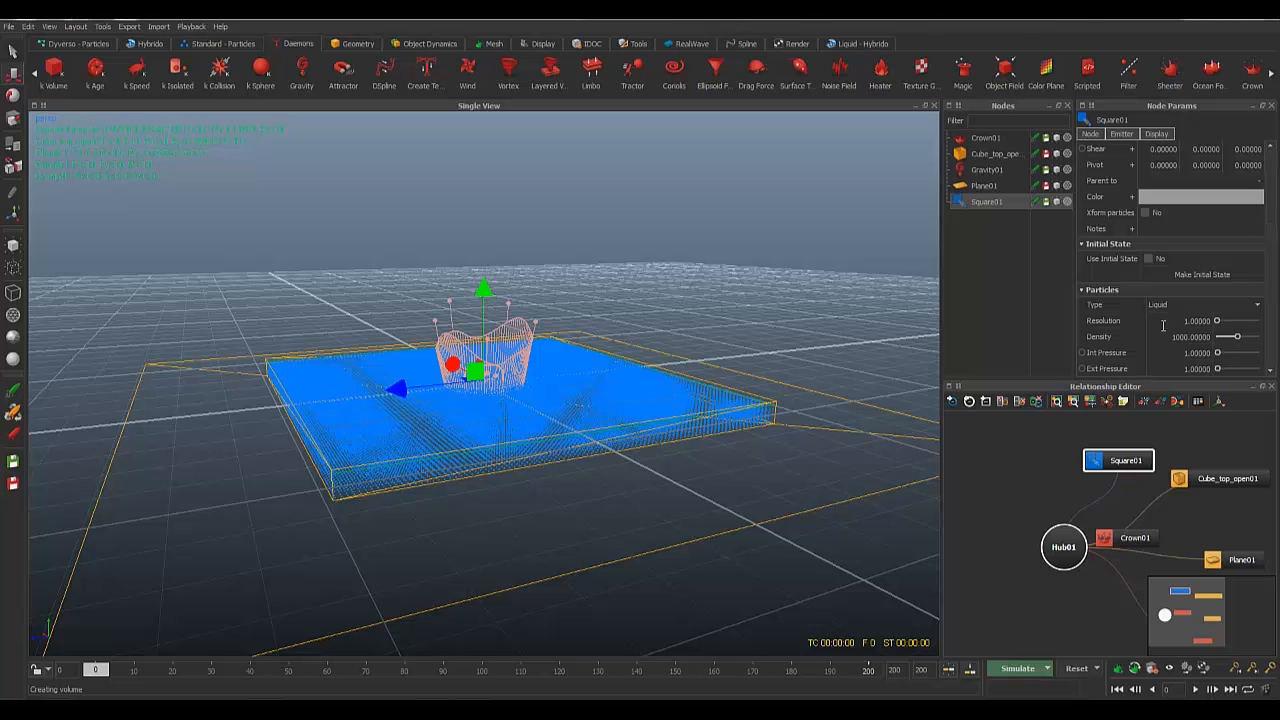
mouse_move(659, 253)
left_mouse_down("alt")
mouse_move(657, 277)
mouse_move(651, 254)
left_mouse_up("alt")
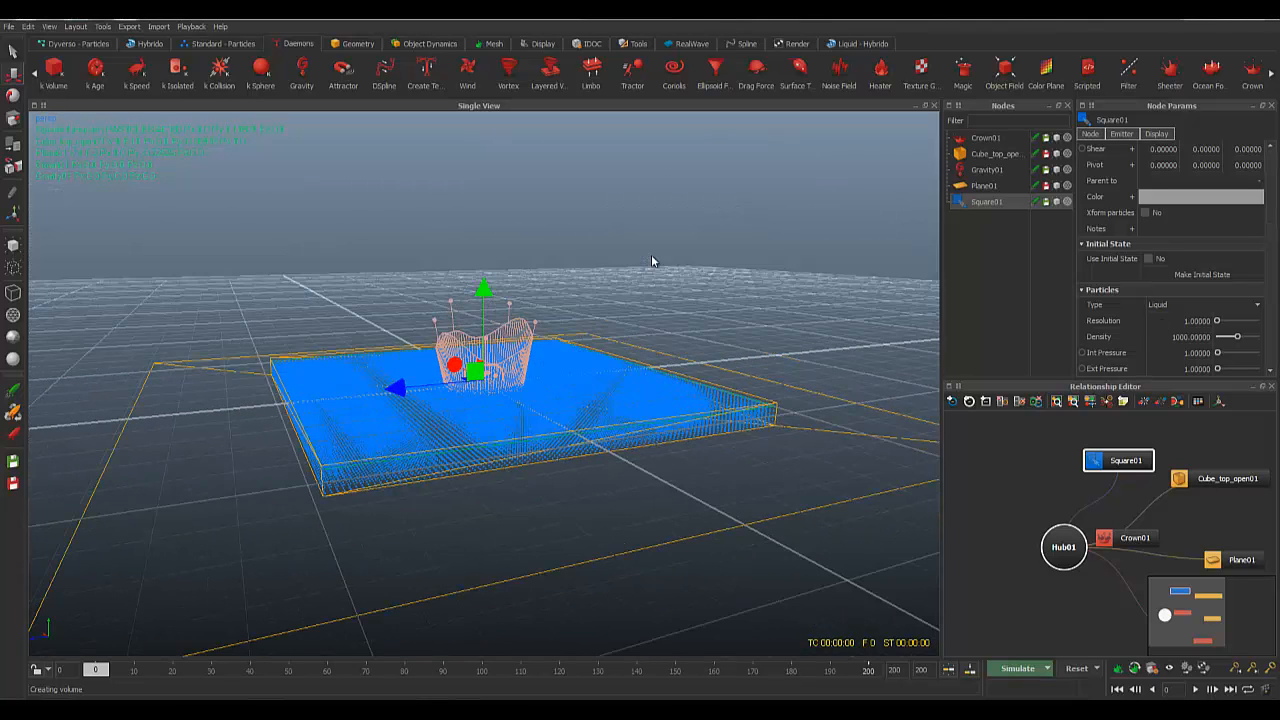
key("alt+a")
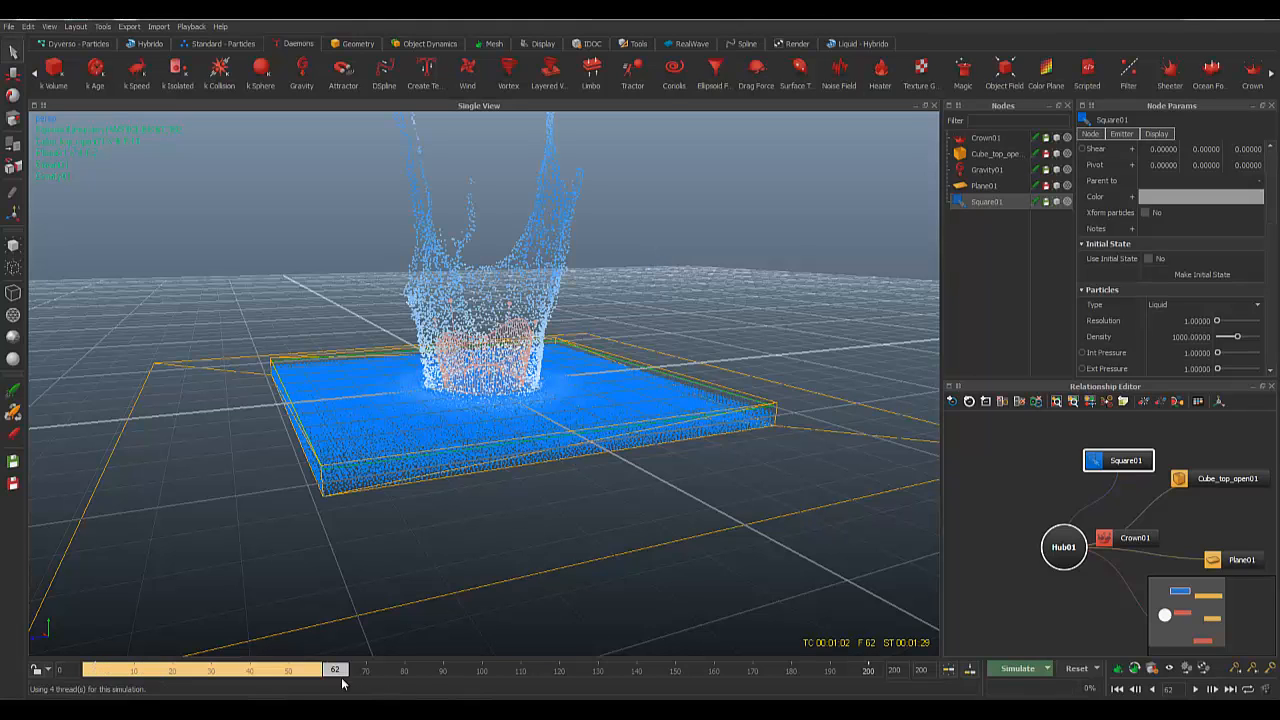
left_click_drag(517, 446, 407, 560, "alt")
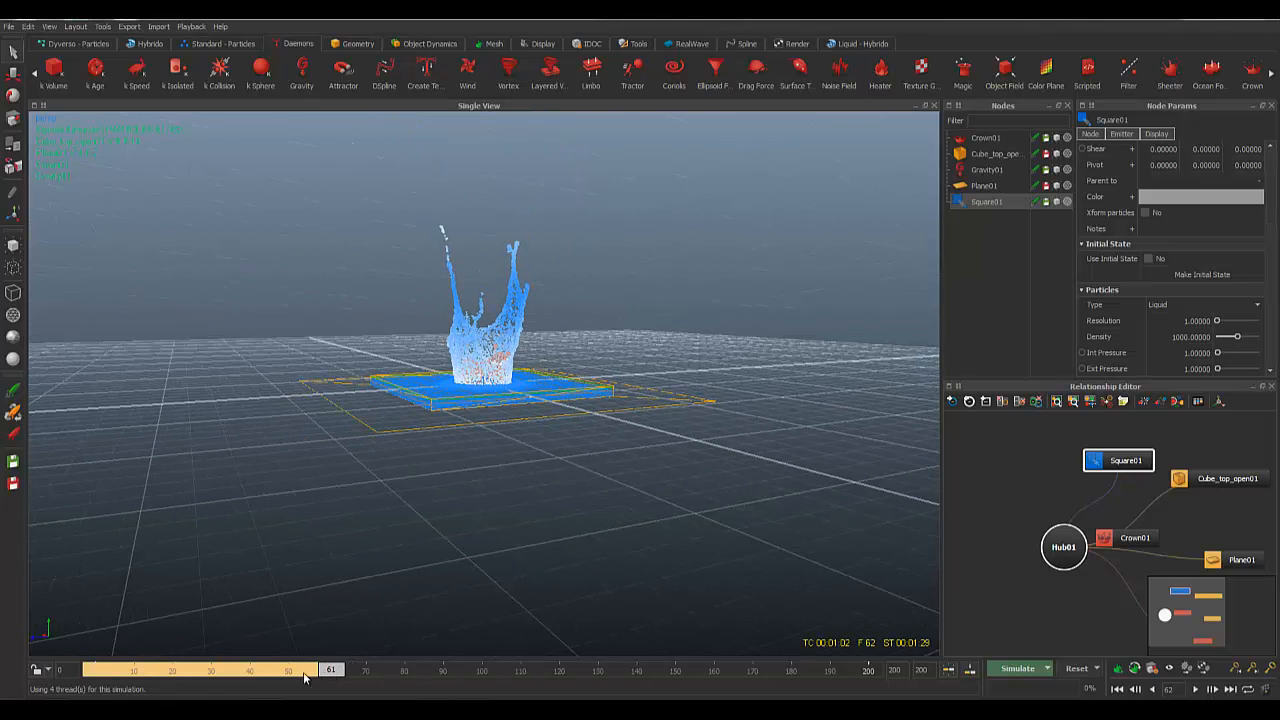
mouse_move(303, 672)
left_mouse_down()
mouse_move(137, 672)
mouse_move(310, 680)
mouse_move(116, 684)
mouse_move(222, 689)
left_mouse_up()
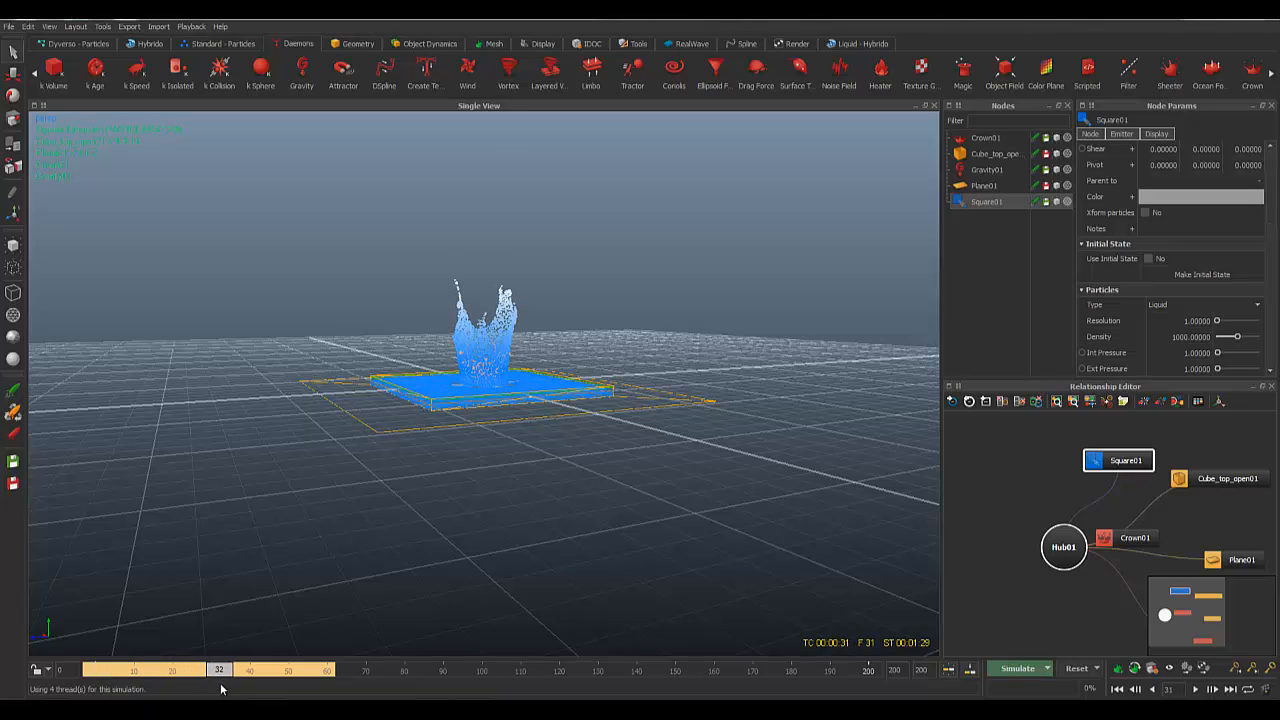
scroll(477, 400, "up", 5)
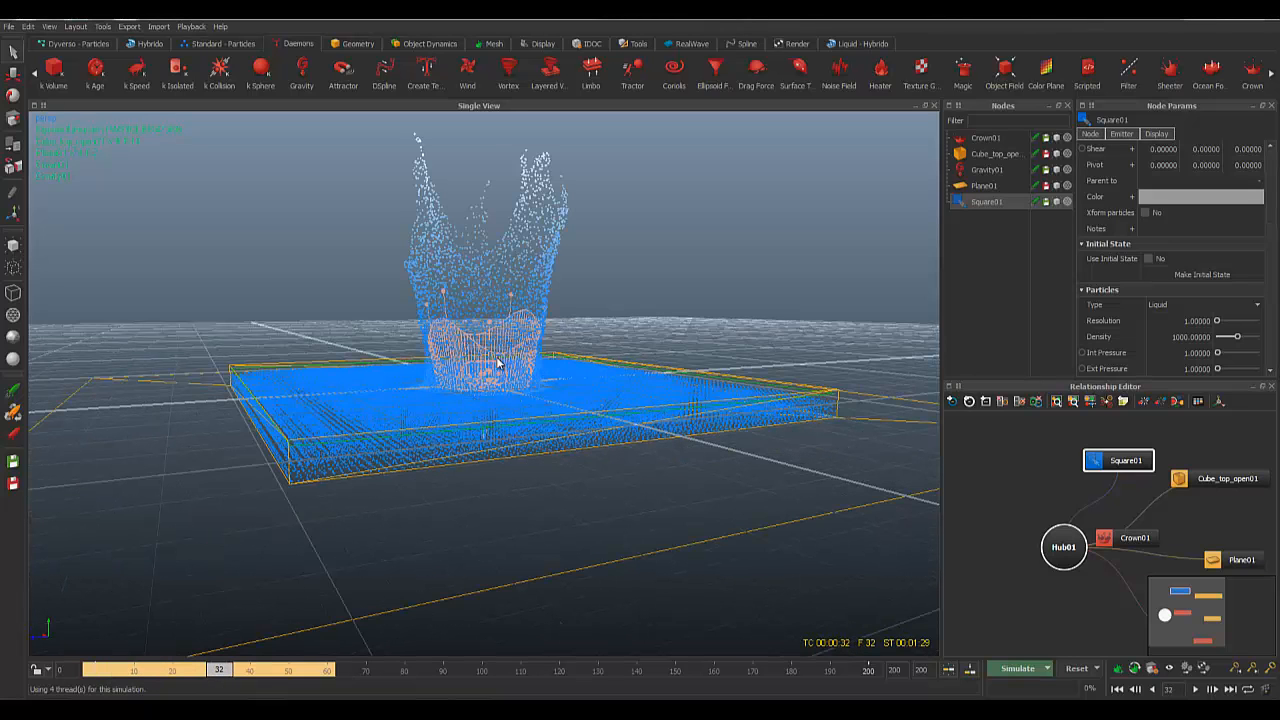
mouse_move(687, 320)
left_mouse_down("alt")
mouse_move(671, 330)
mouse_move(701, 320)
left_mouse_up("alt")
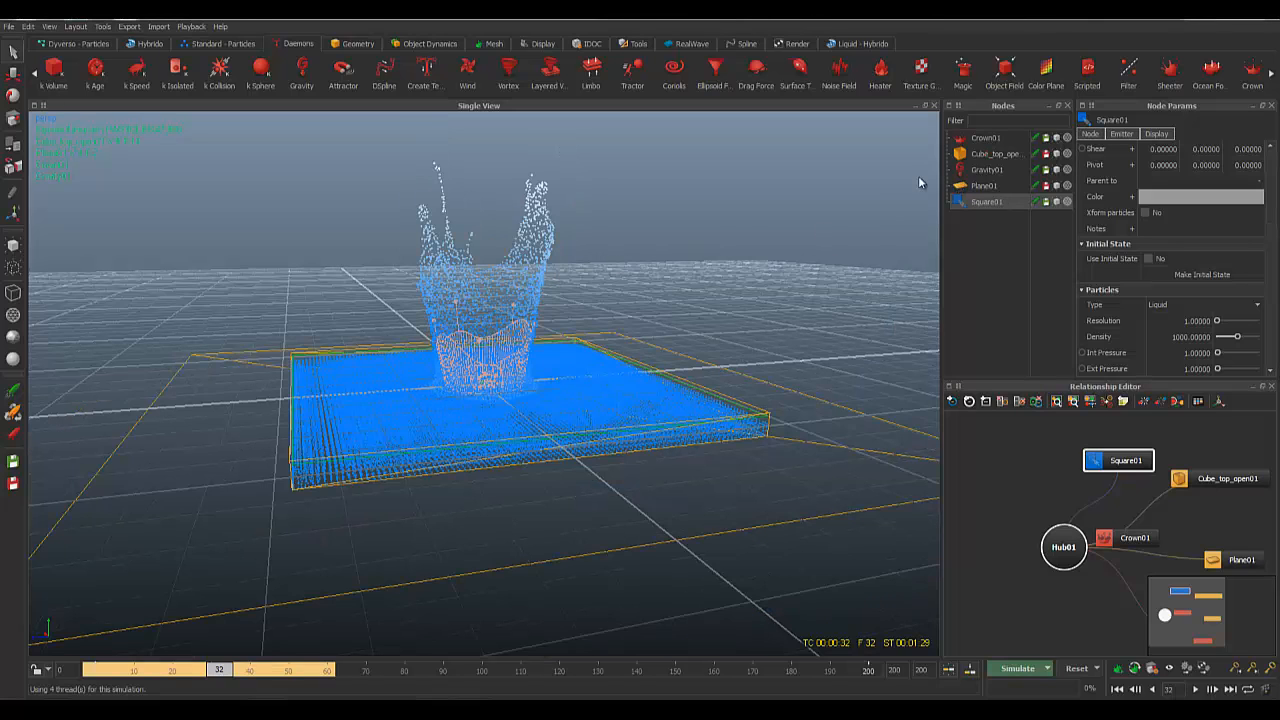
Step: Hide the Crown01 daemon in the viewport and orbit to a near-horizontal view
left_click(983, 140)
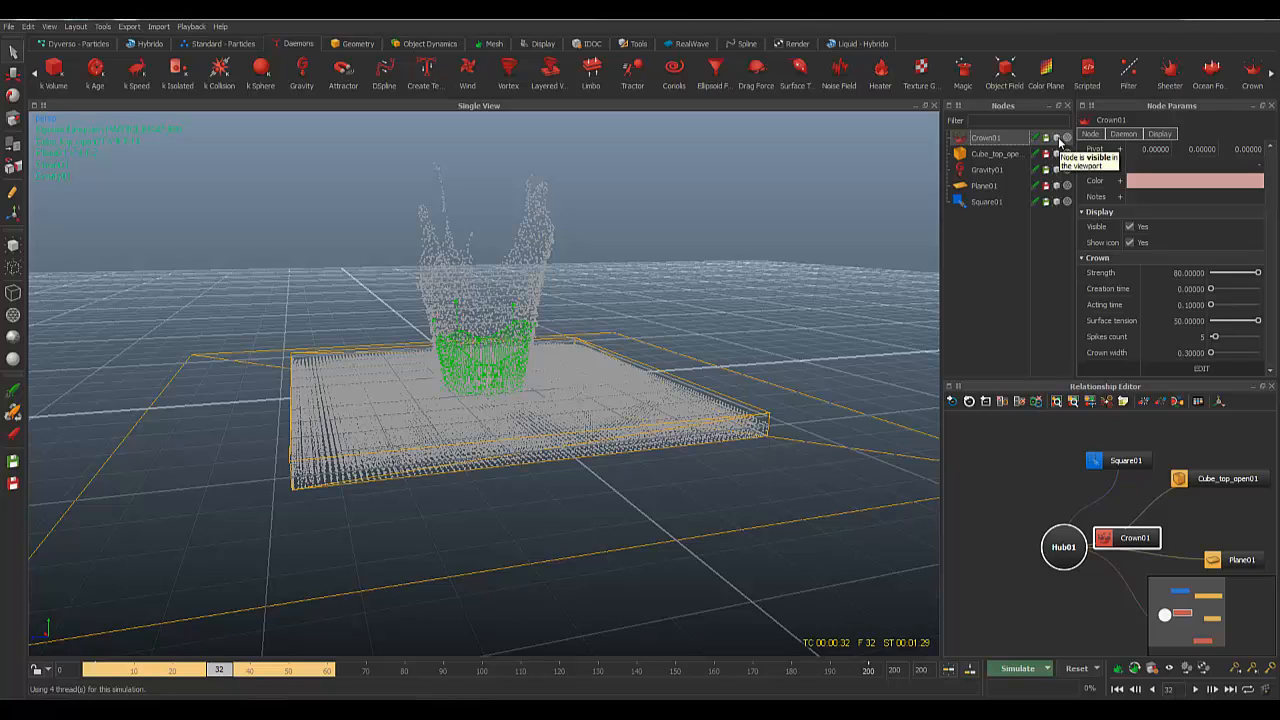
left_click(1058, 140)
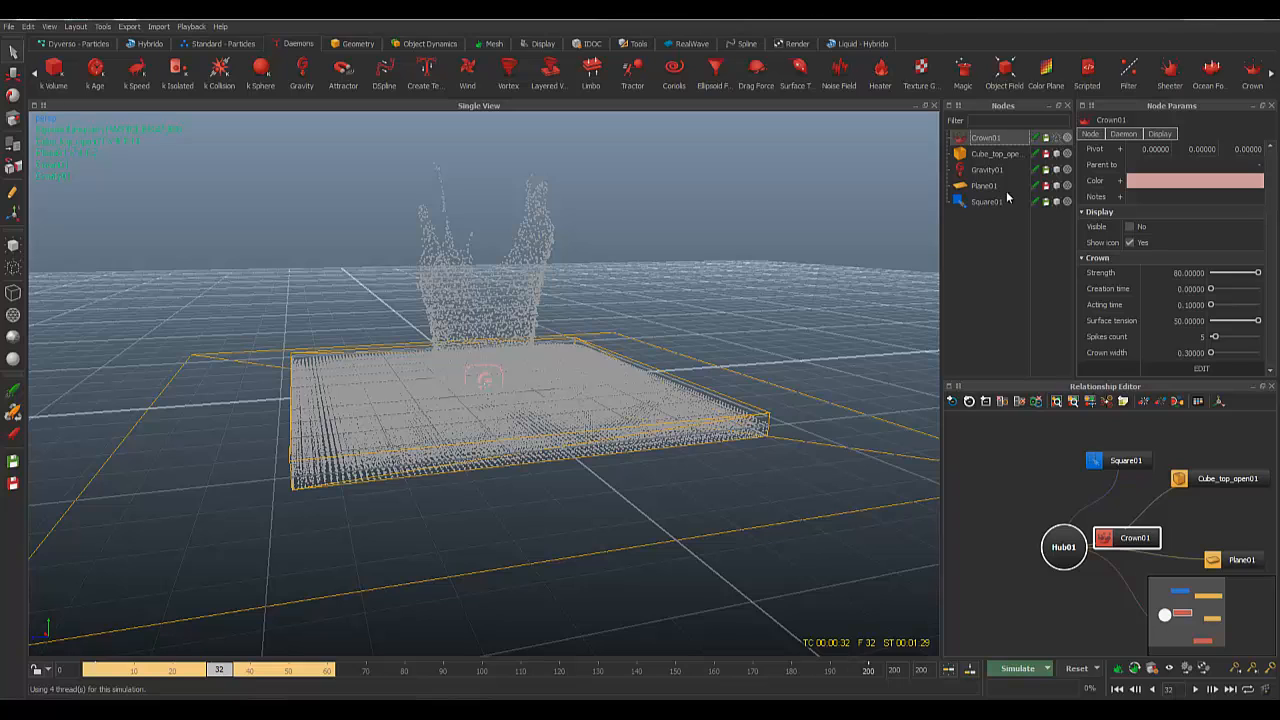
left_click_drag(549, 324, 574, 341, "alt")
scroll(574, 341, "down", 5)
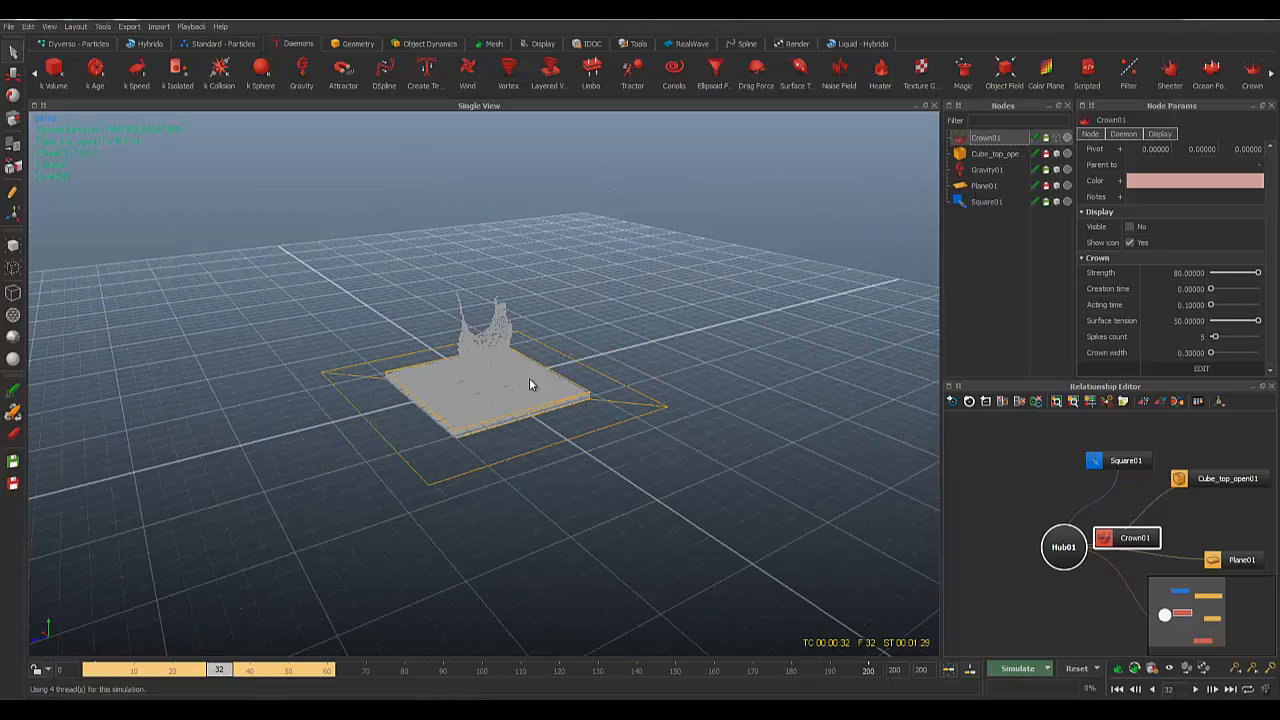
left_click_drag(547, 409, 536, 400, "alt")
Step: Frame the tank from a higher, frontal angle and request a simulation reset with Ctrl+R
scroll(536, 400, "up", 6)
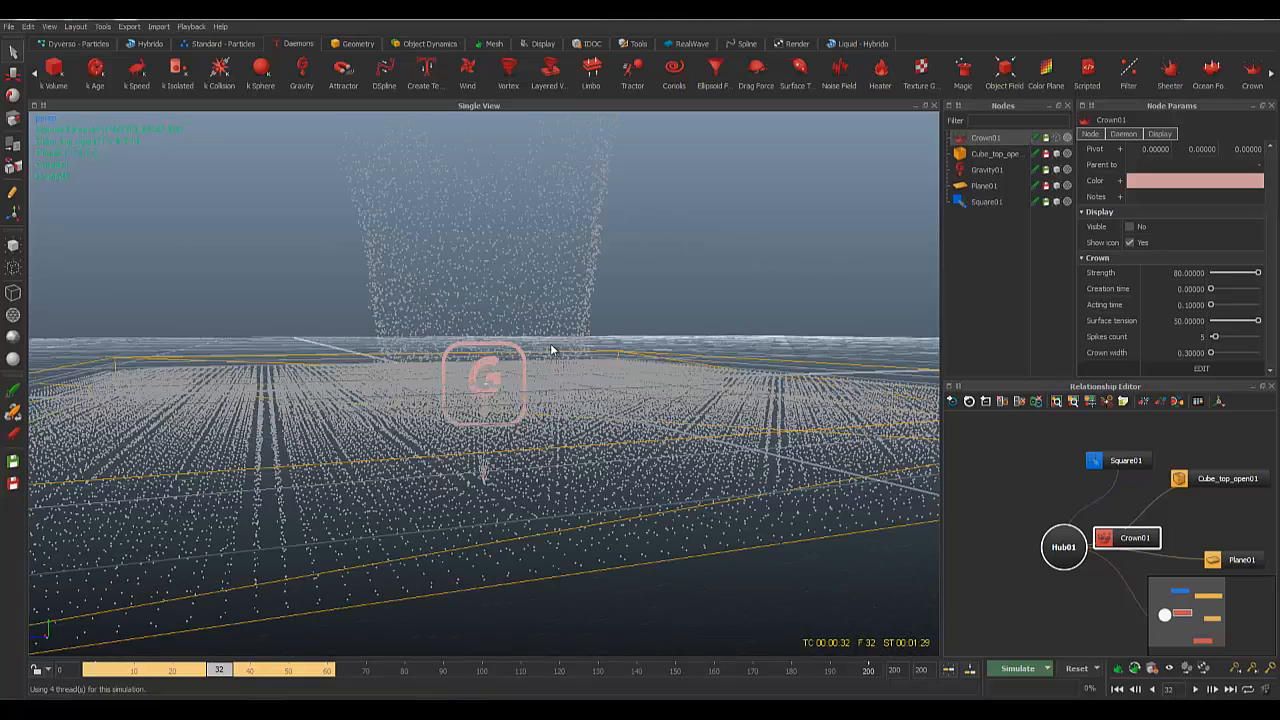
scroll(551, 349, "down", 5)
left_click_drag(582, 314, 609, 323, "alt")
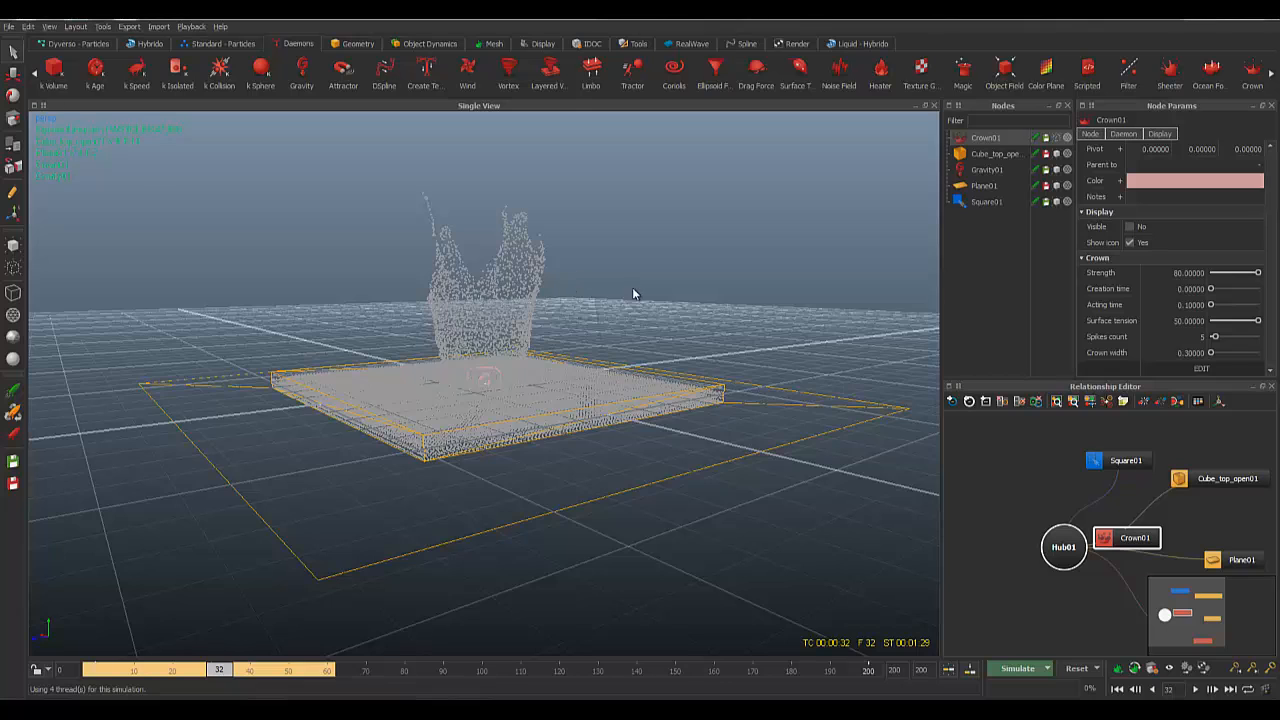
left_click_drag(632, 287, 605, 298, "alt")
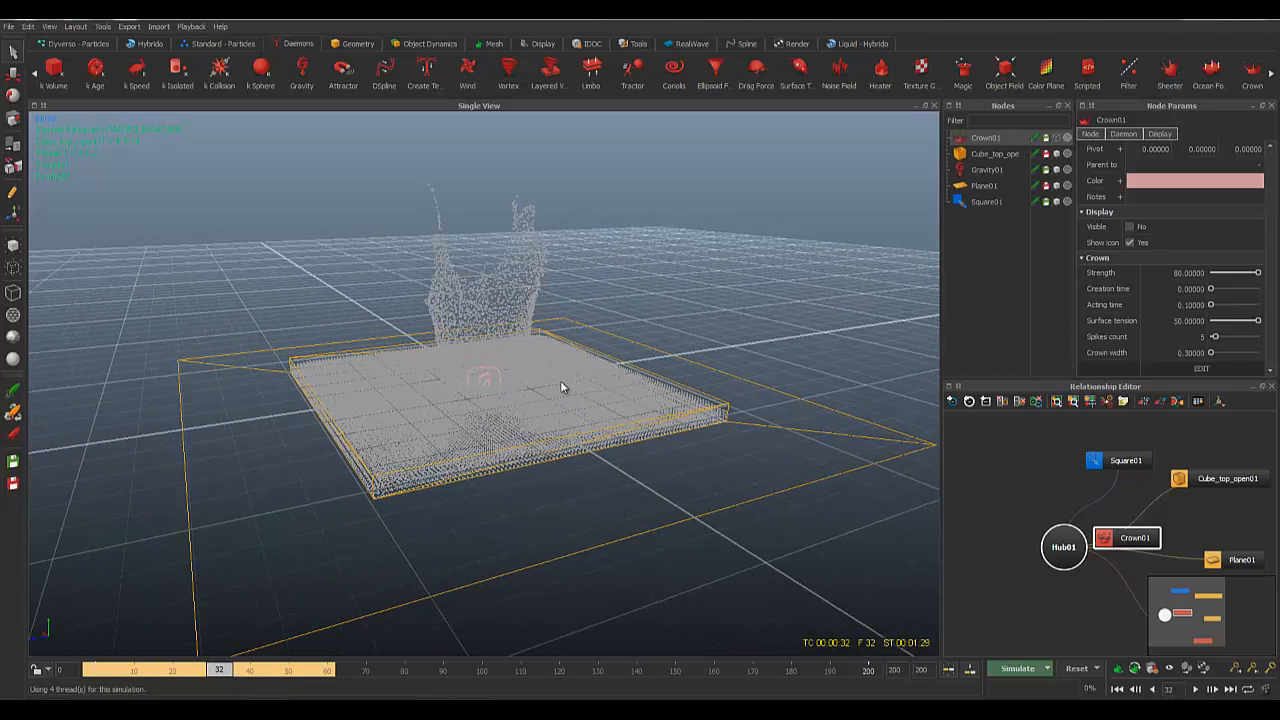
scroll(561, 387, "up", 2)
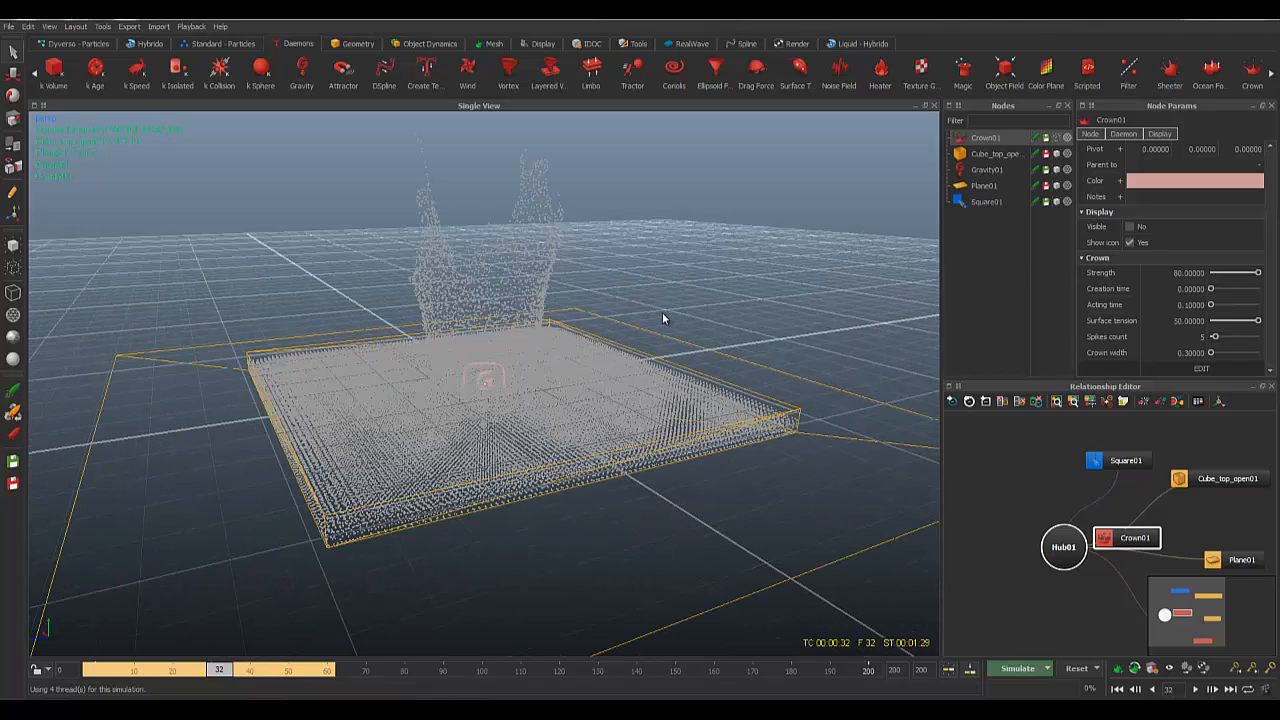
key("ctrl+r")
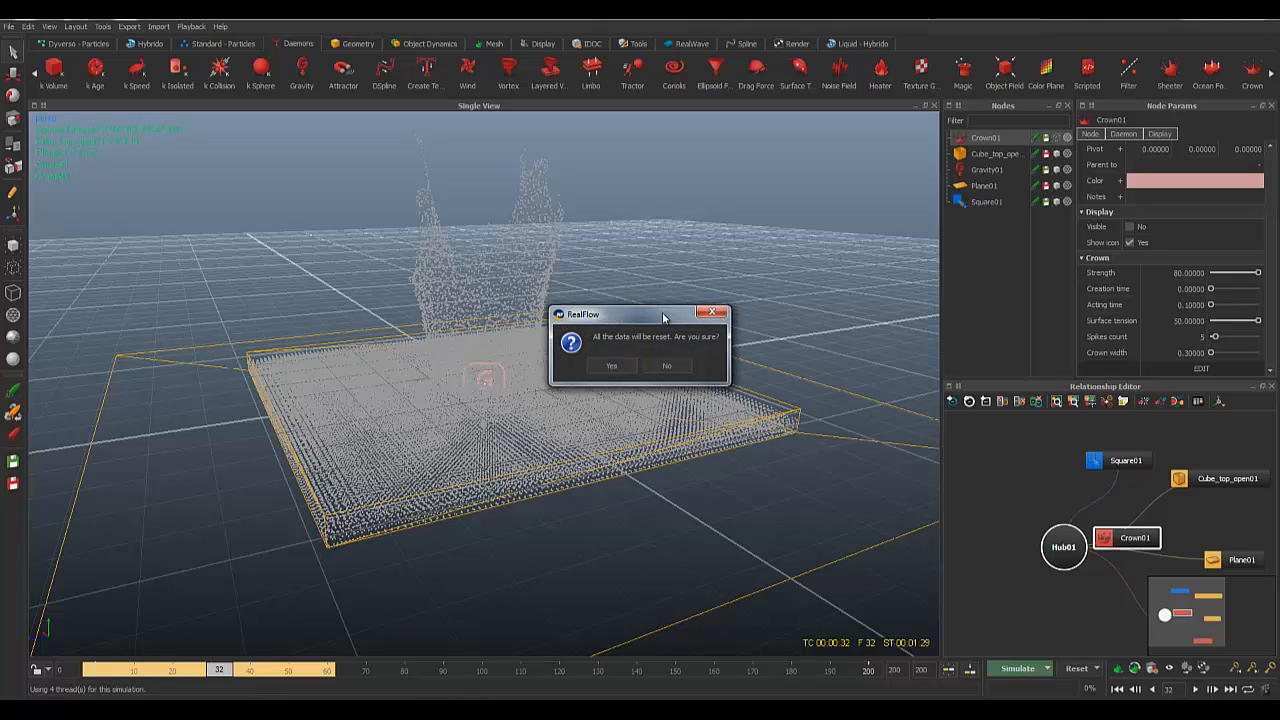
Step: Confirm the reset, set Crown01 Strength to 60, and reset the simulation again
key("Return")
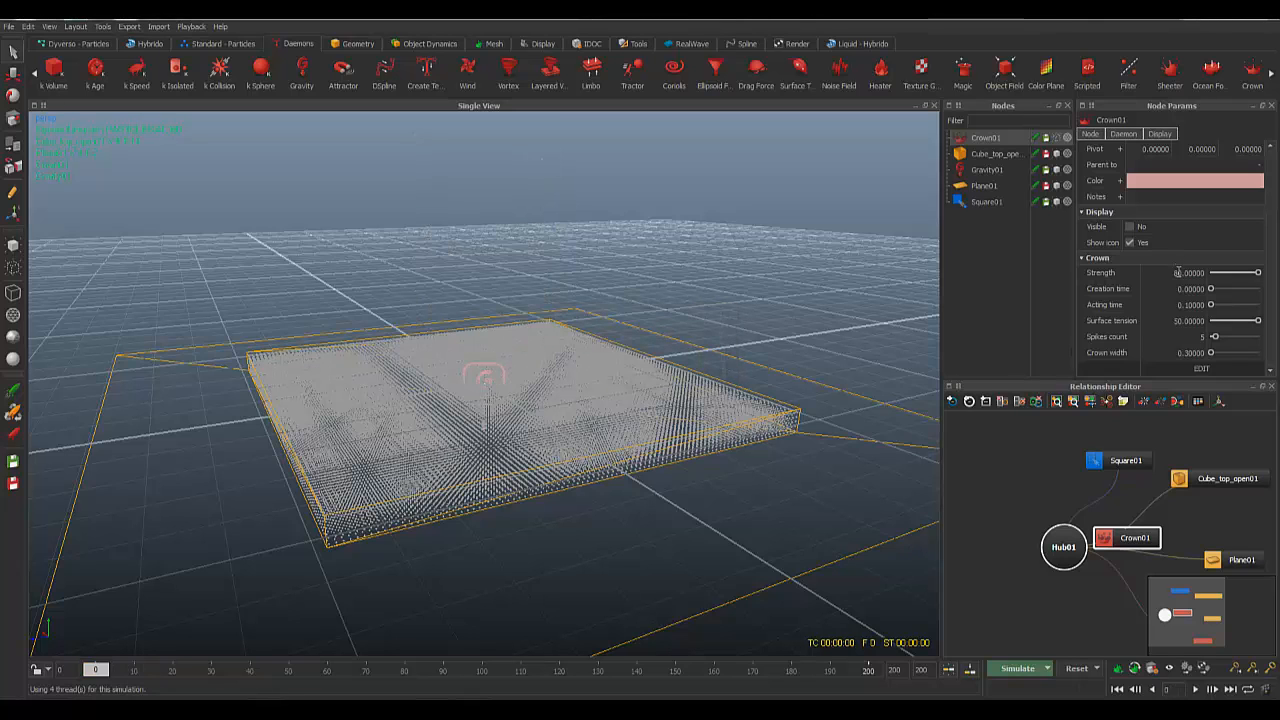
double_click(1178, 272)
type("60")
key("Return")
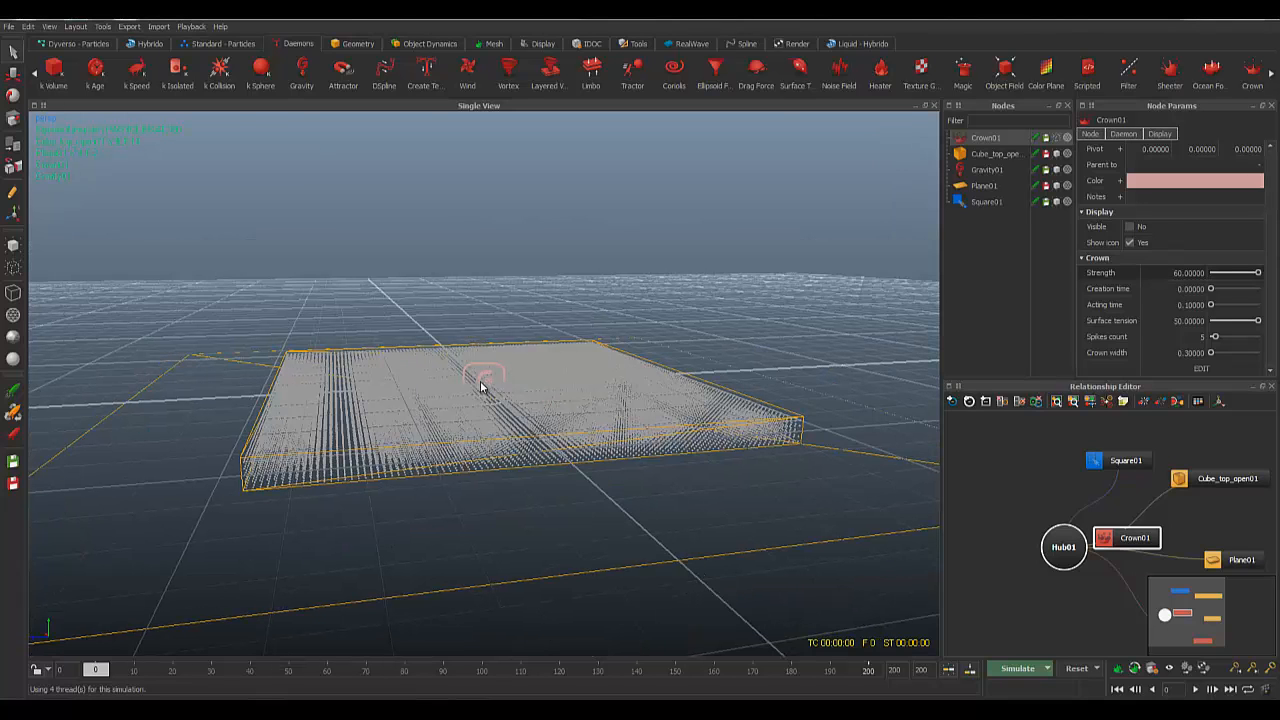
key("ctrl+r")
key("Return")
Step: Select Square01, re-simulate the splash to about frame 165, and scrub back to review it
left_click(986, 202)
left_click_drag(449, 340, 465, 340, "alt")
key("alt+a")
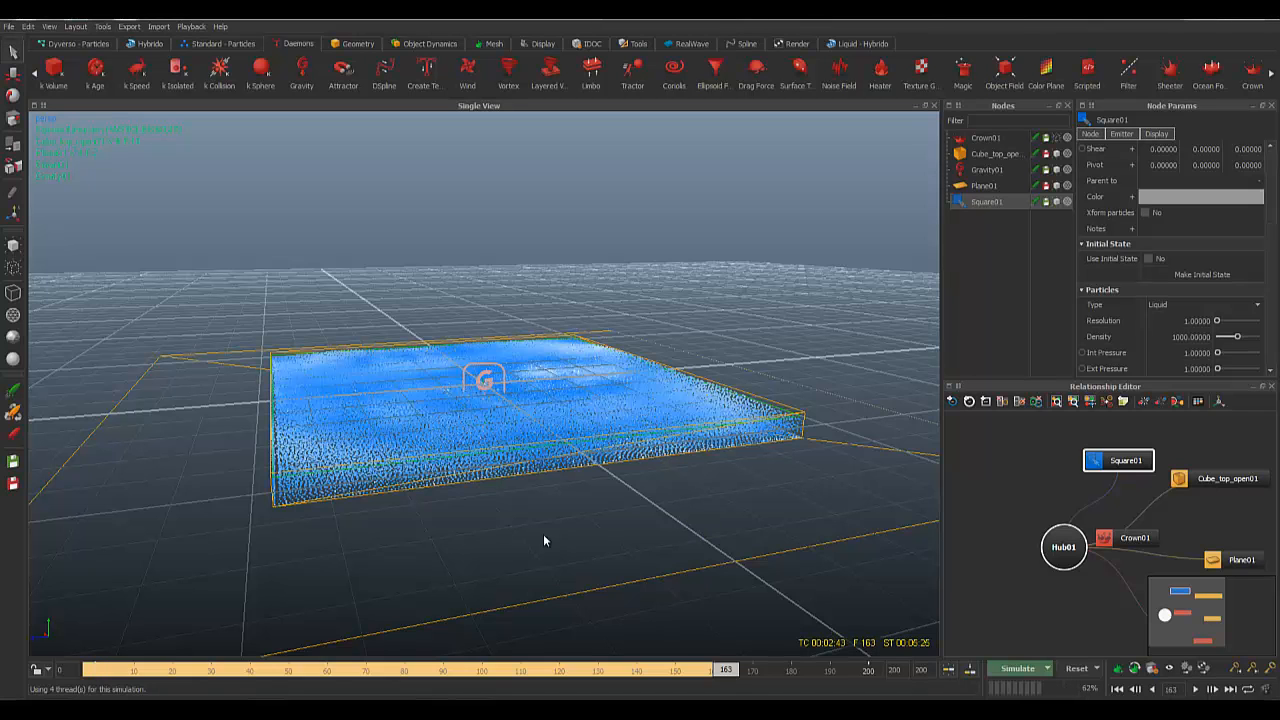
left_click_drag(732, 675, 203, 675)
left_click_drag(436, 505, 592, 369, "alt")
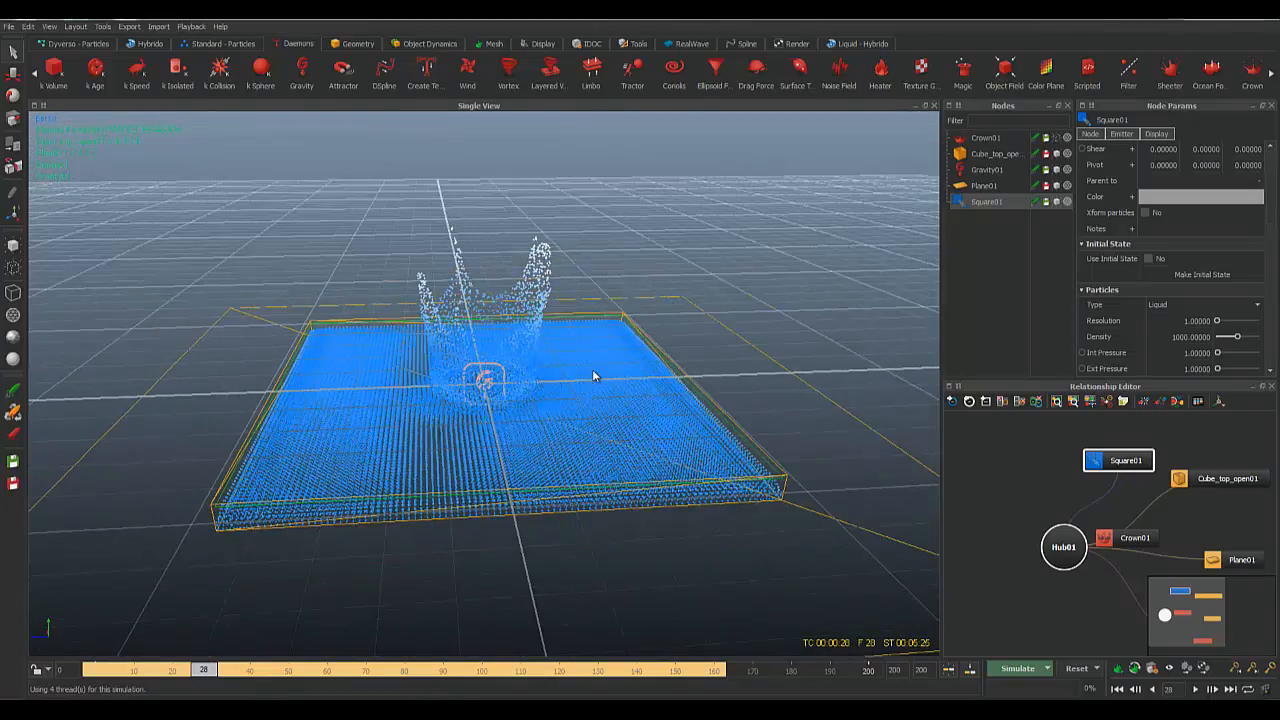
scroll(593, 368, "down", 5)
scroll(594, 413, "up", 10)
scroll(594, 413, "down", 7)
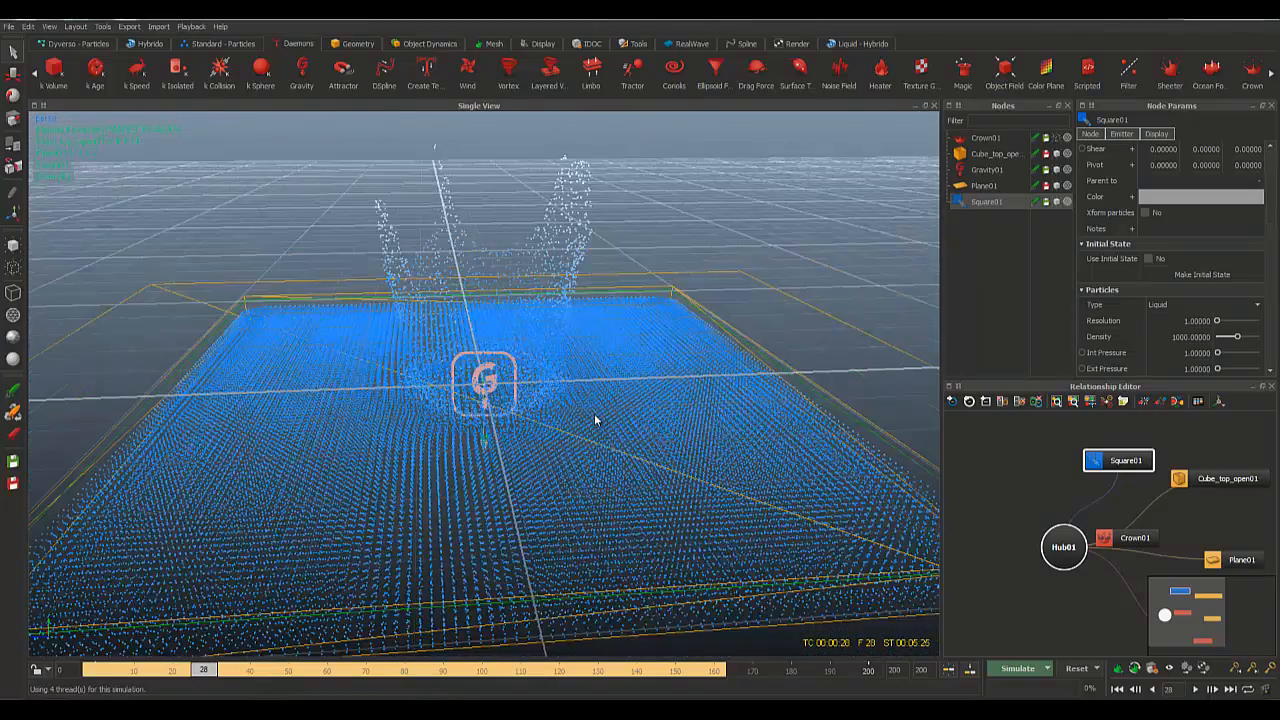
Step: Orbit around the re-simulated splash from low, oblique and higher angles to inspect it
mouse_move(526, 451)
left_mouse_down("alt")
mouse_move(499, 430)
mouse_move(516, 429)
left_mouse_up("alt")
scroll(516, 429, "up", 5)
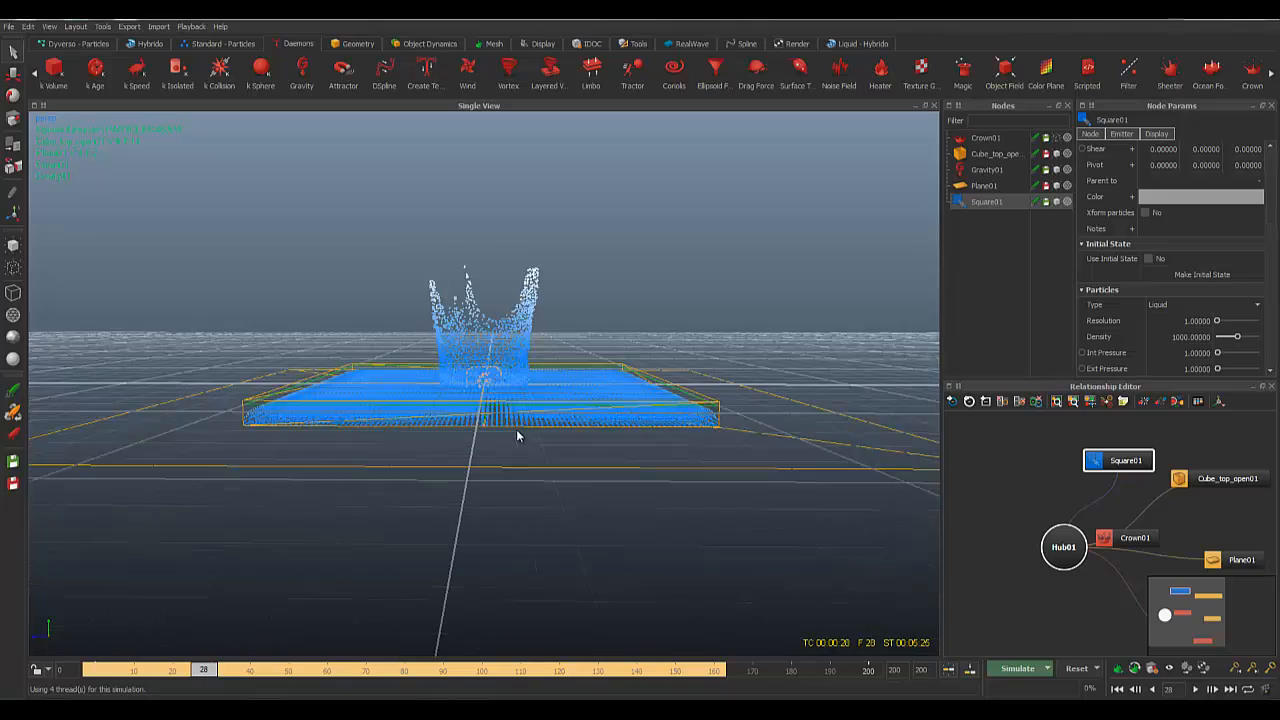
left_click_drag(491, 388, 565, 398, "alt")
scroll(571, 403, "down", 4)
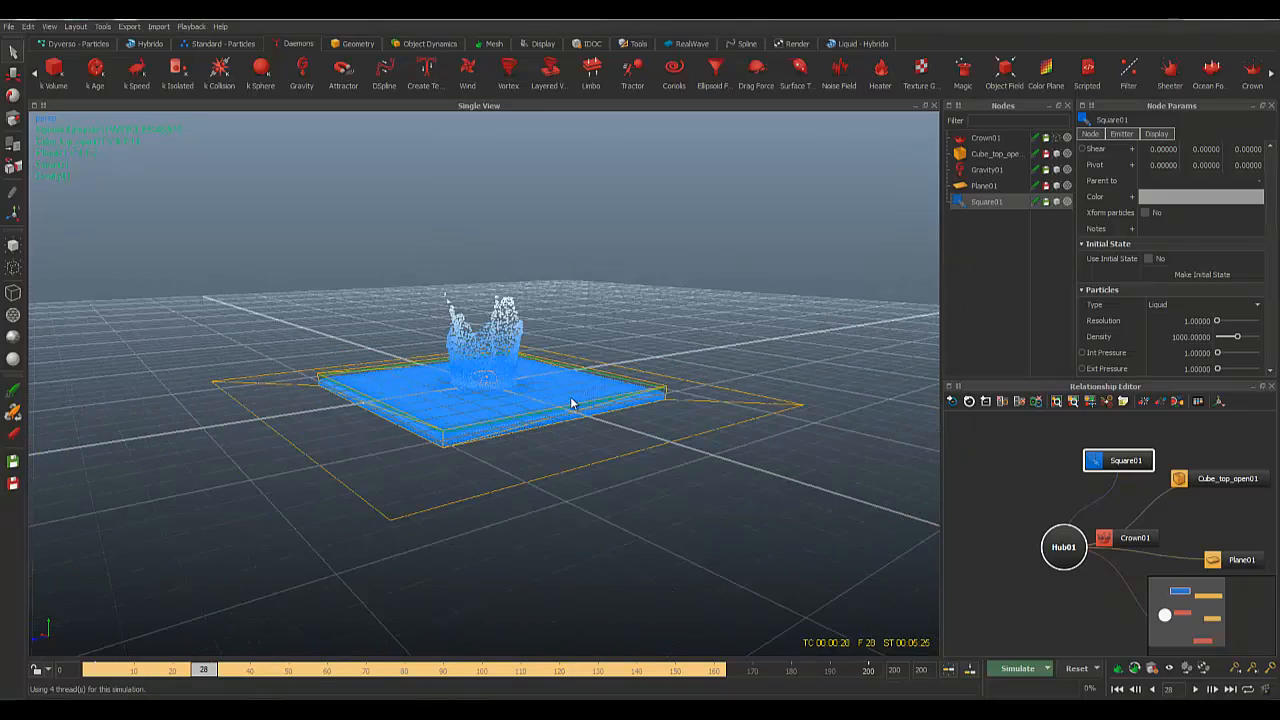
mouse_move(697, 421)
left_mouse_down("alt")
mouse_move(663, 429)
mouse_move(711, 409)
left_mouse_up("alt")
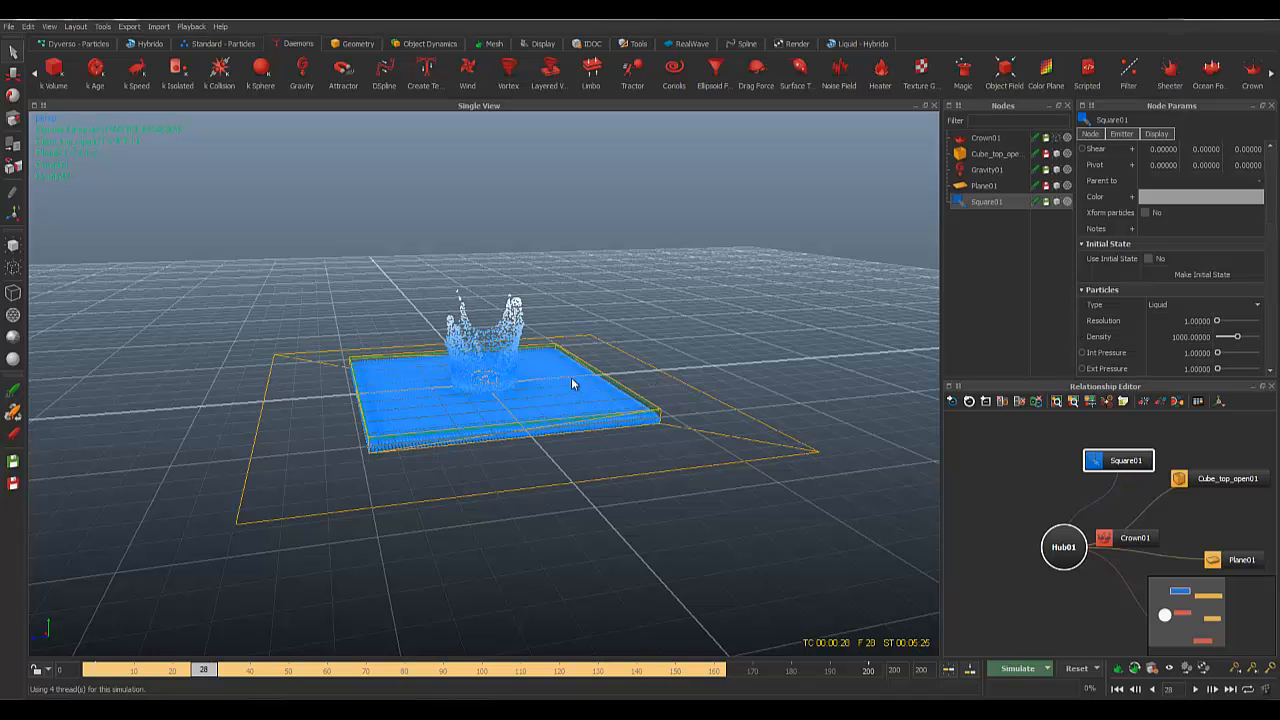
mouse_move(572, 383)
left_mouse_down("alt")
mouse_move(622, 365)
mouse_move(586, 393)
left_mouse_up("alt")
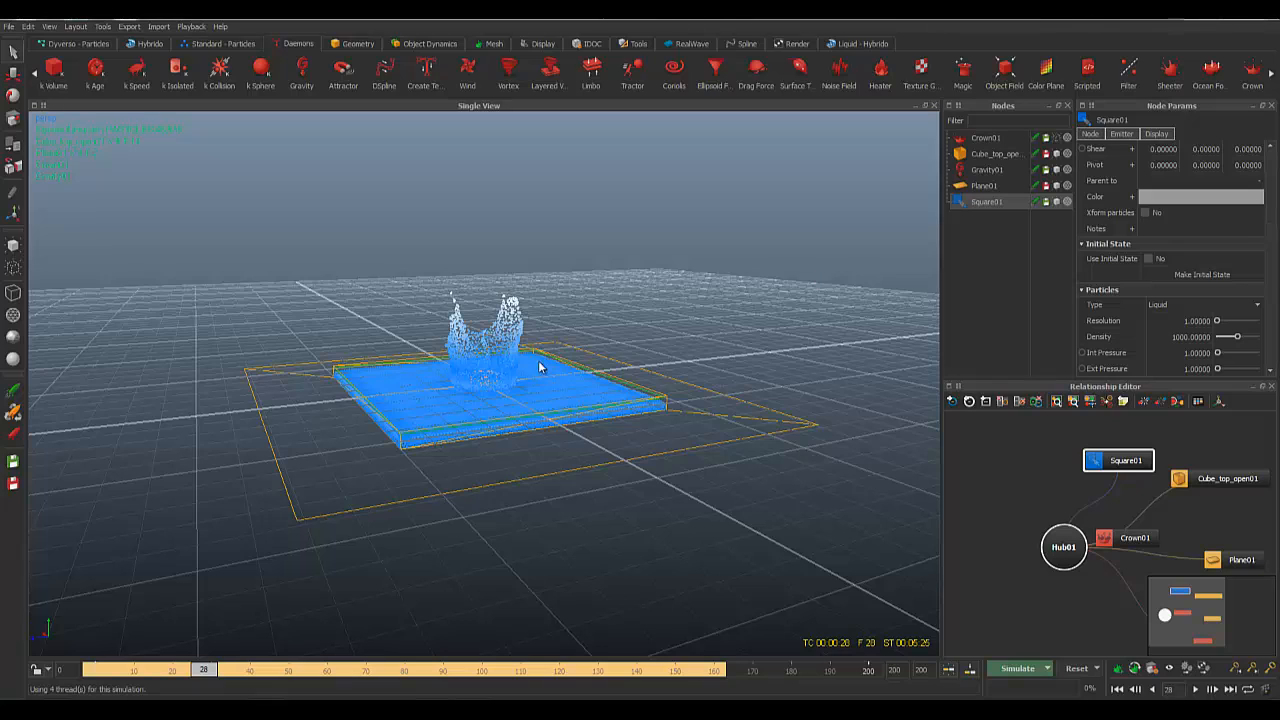
left_click_drag(540, 366, 646, 373, "alt")
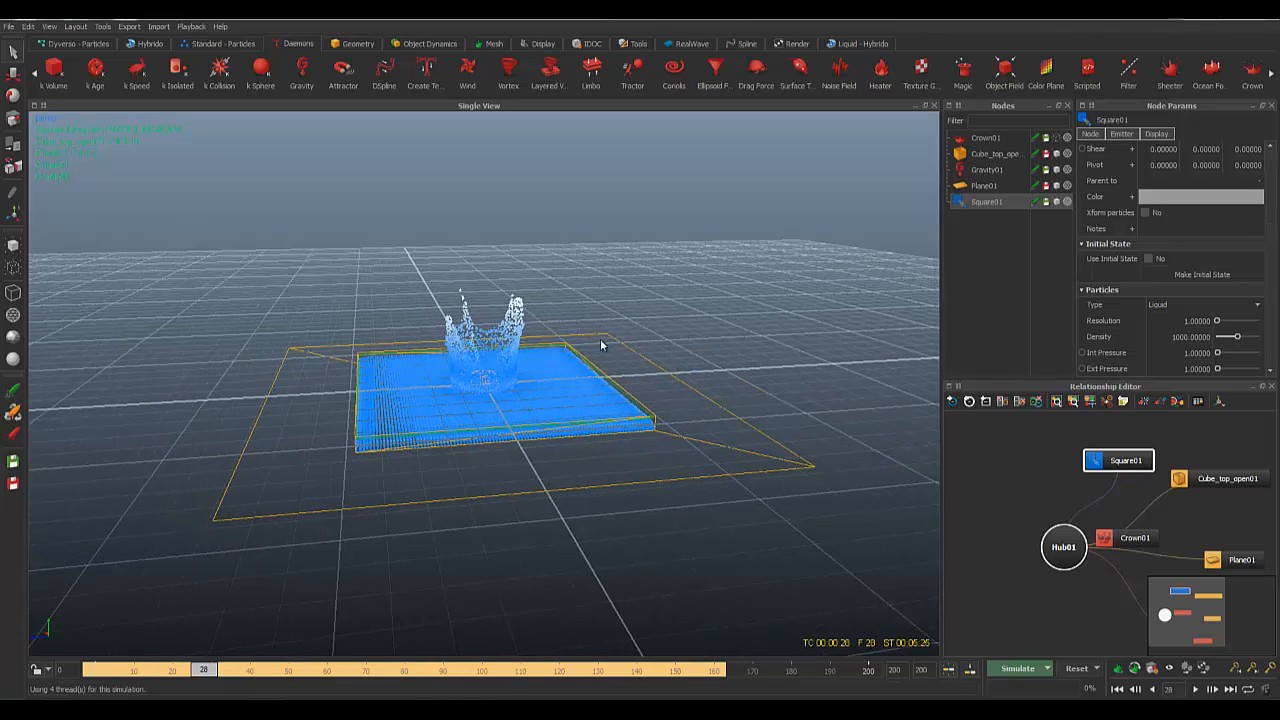
left_click_drag(550, 324, 607, 318, "alt")
scroll(630, 385, "down", 3)
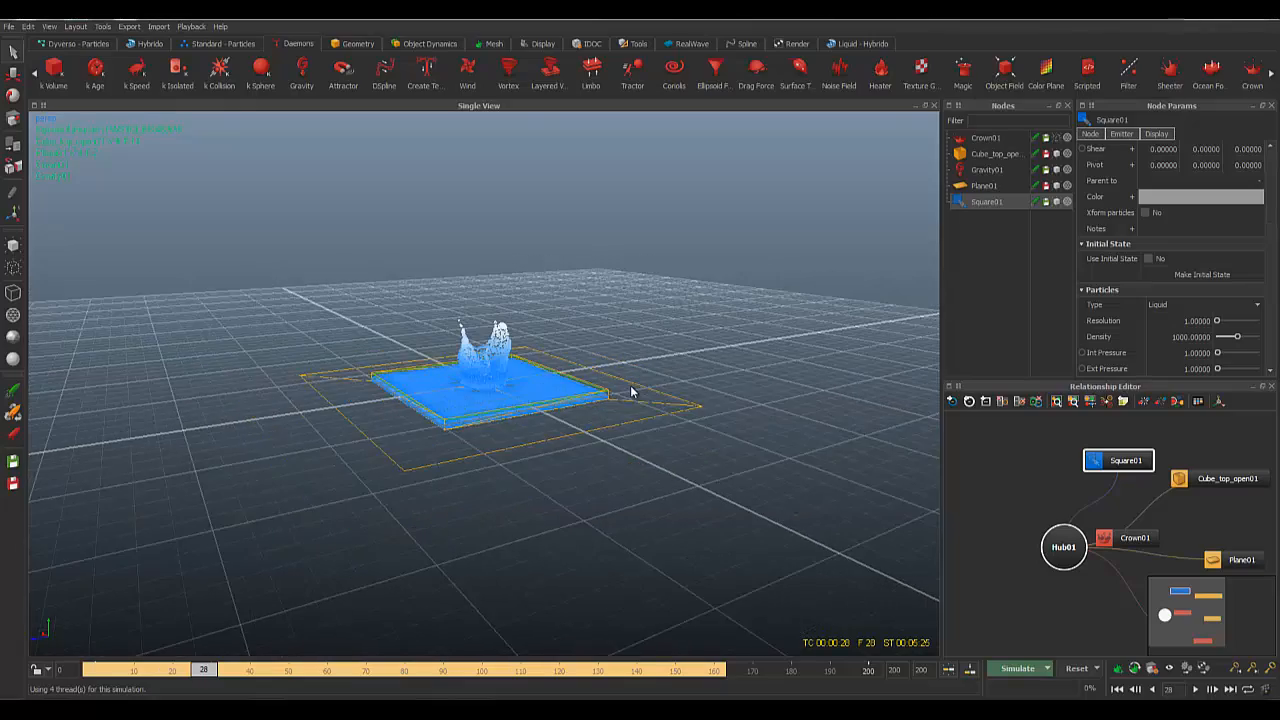
scroll(637, 385, "up", 8)
scroll(636, 380, "down", 5)
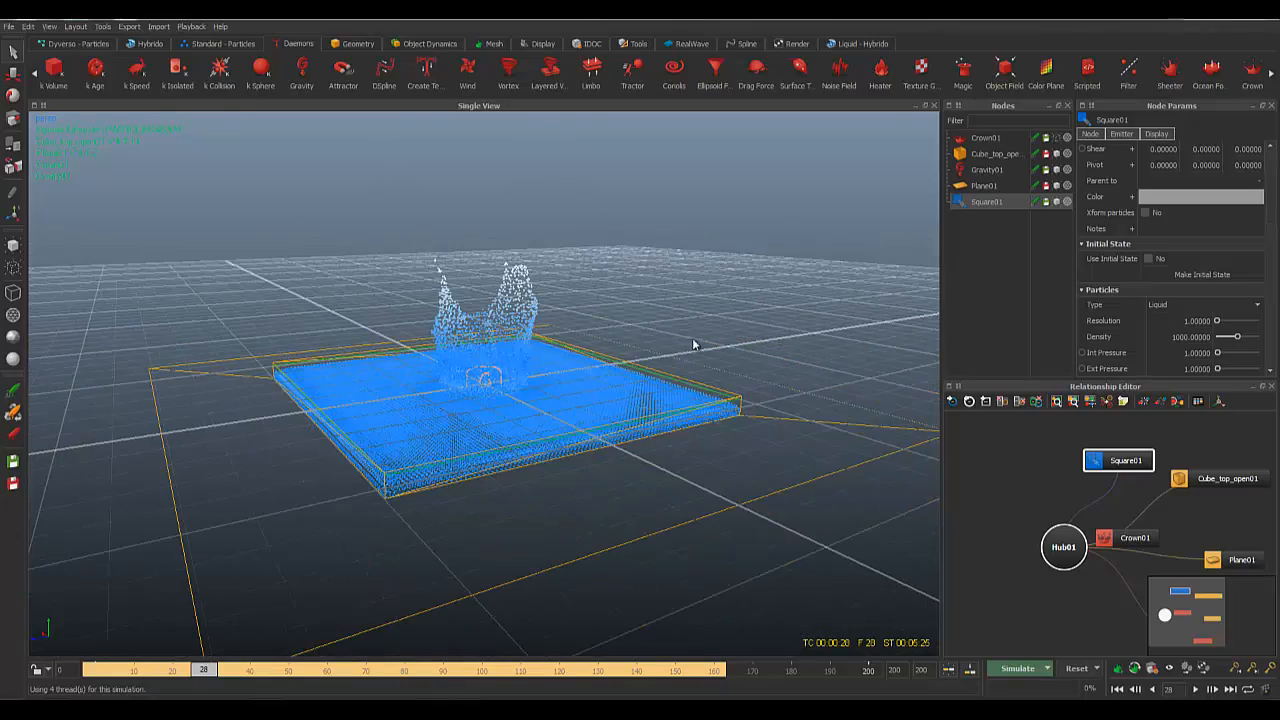
left_click_drag(692, 337, 707, 279, "alt")
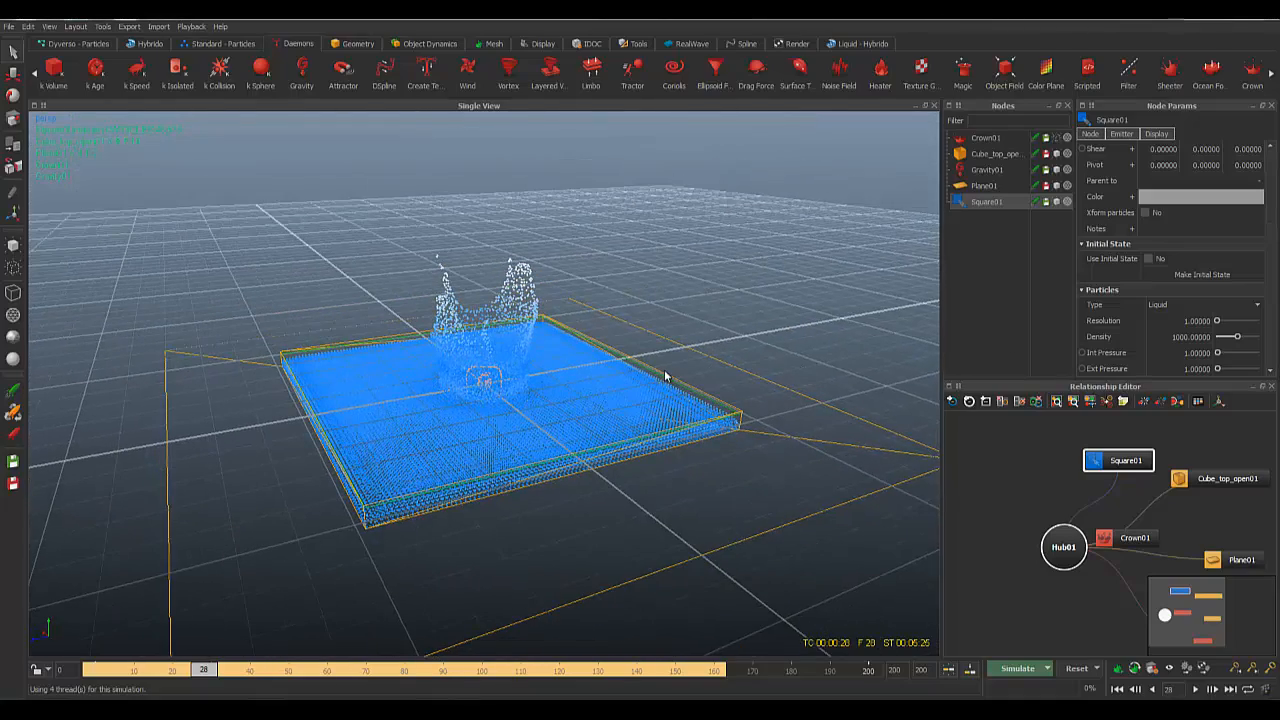
left_click_drag(628, 390, 678, 378, "alt")
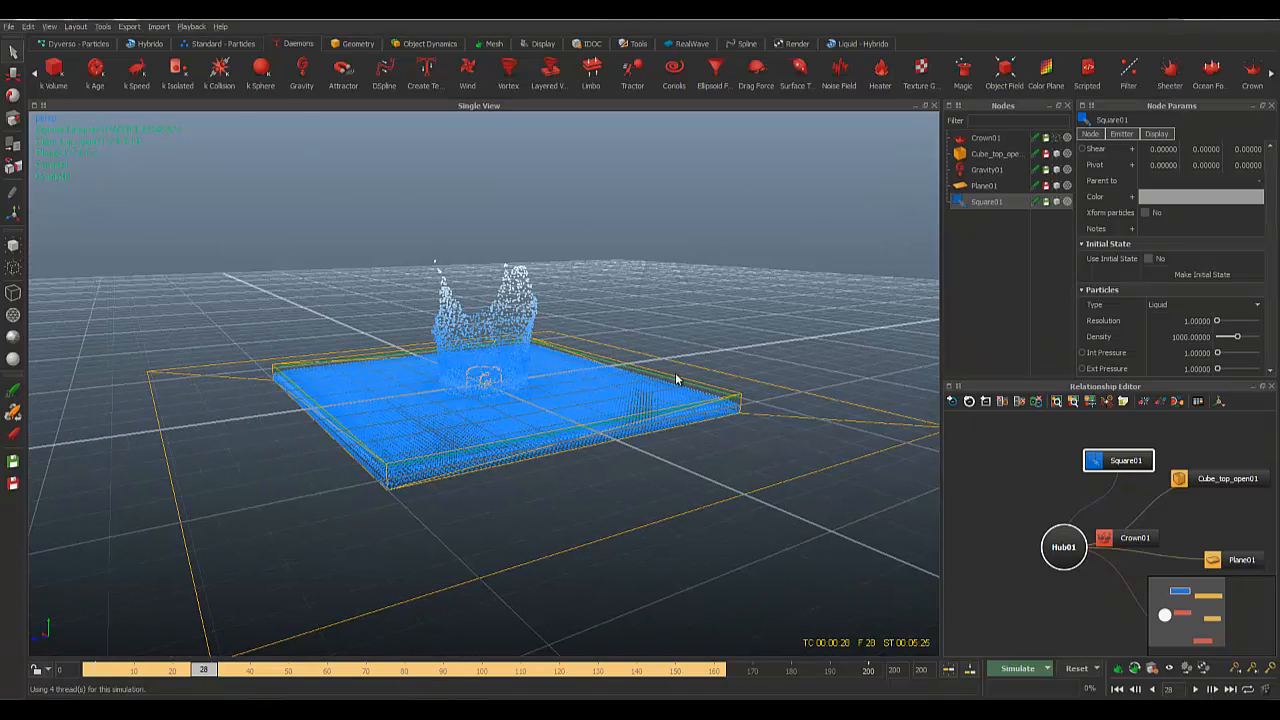
Step: Set Square01's fluid Resolution to 5 and confirm the simulation reset
left_click(1183, 321)
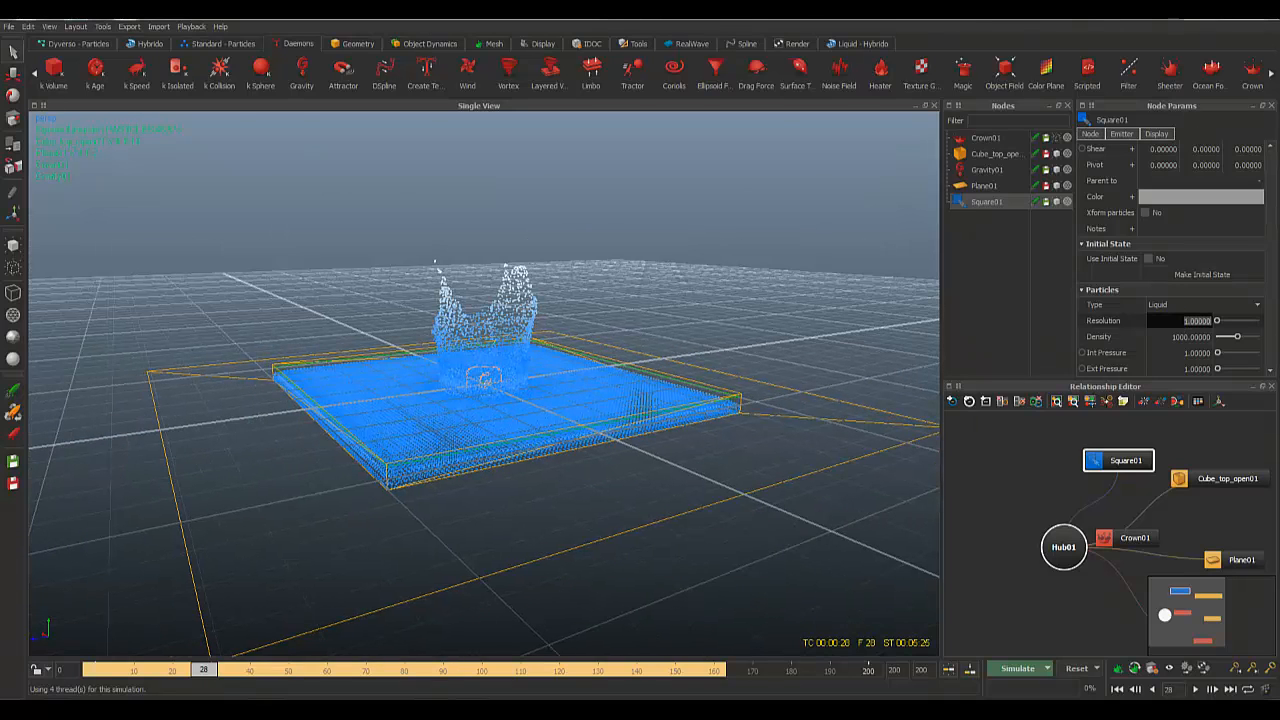
type("5")
key("Return")
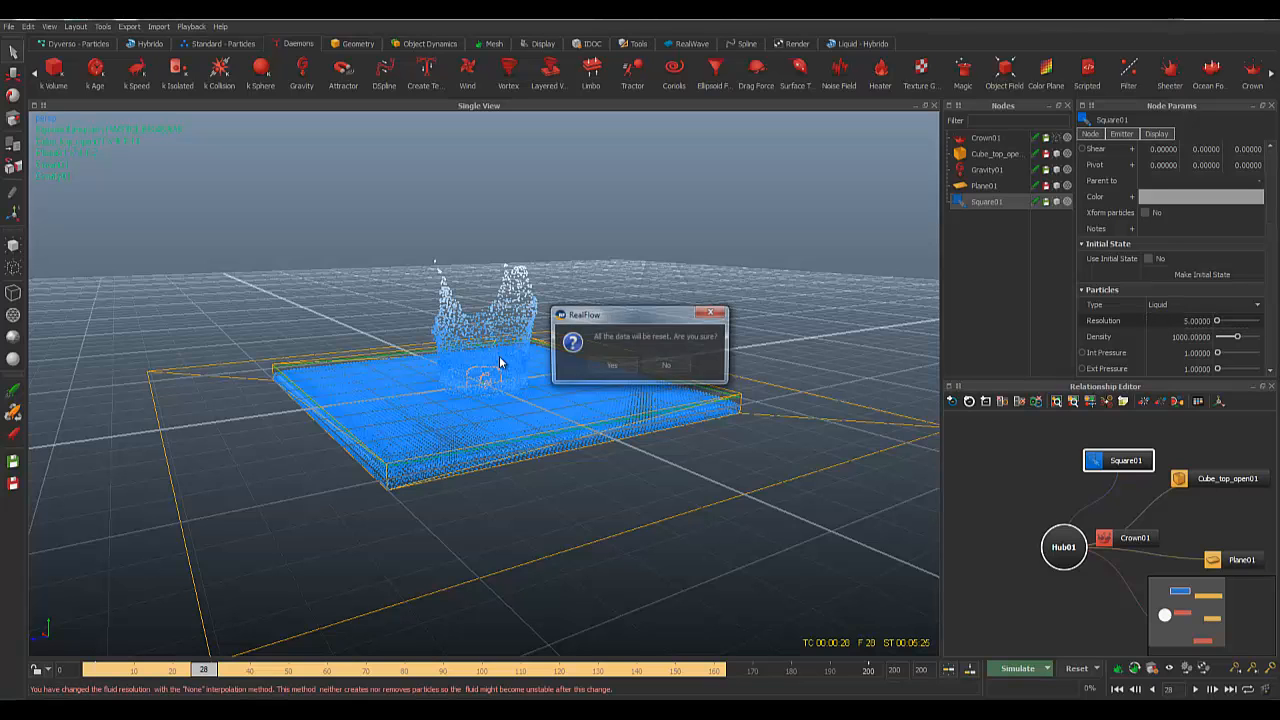
key("Return")
left_click_drag(615, 379, 583, 471, "alt")
scroll(620, 478, "down", 3)
scroll(596, 481, "up", 5)
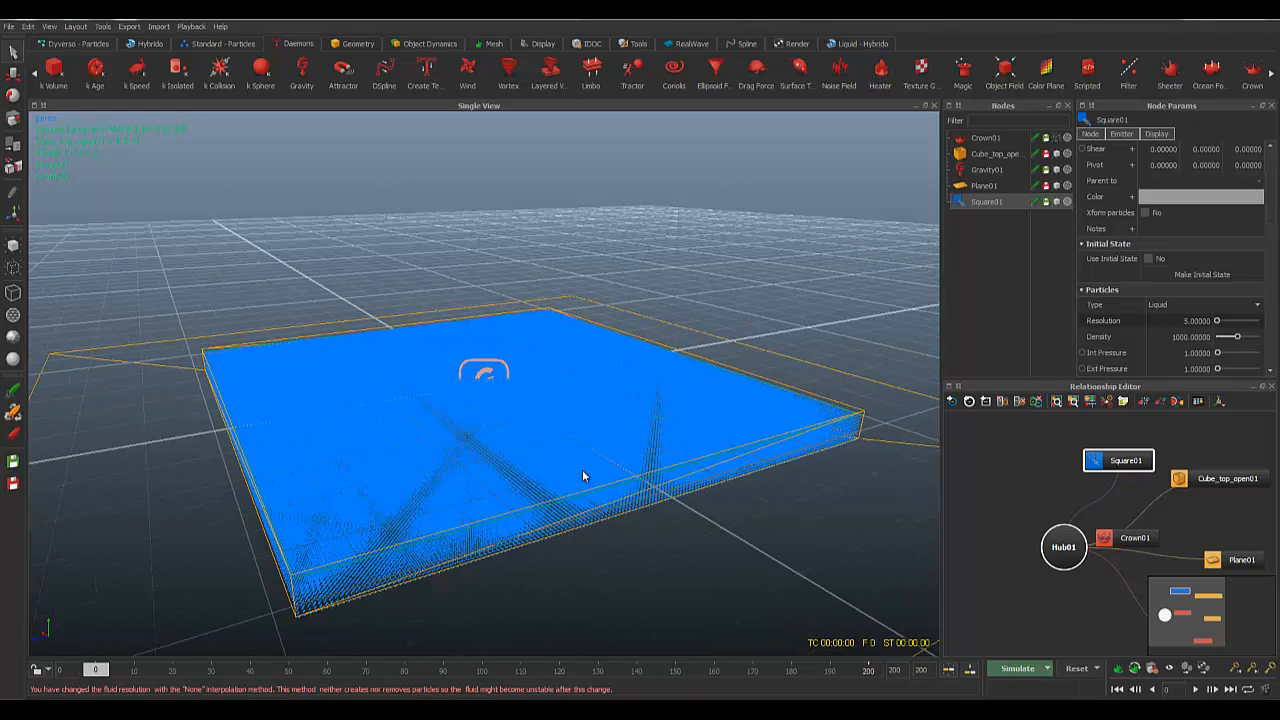
Step: Briefly simulate at the new resolution, then stop, recommit the Resolution value and reset to frame 0
key("ctrl+a")
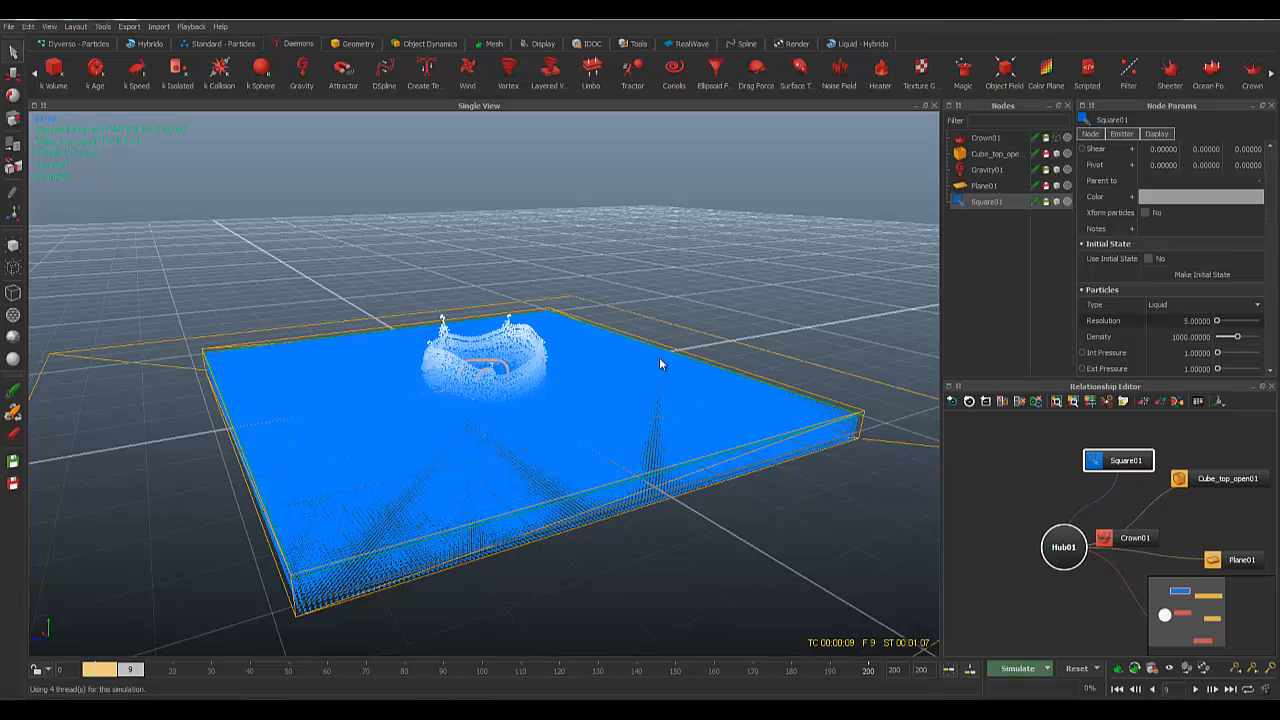
mouse_move(659, 358)
left_mouse_down("alt")
mouse_move(636, 367)
mouse_move(646, 378)
left_mouse_up("alt")
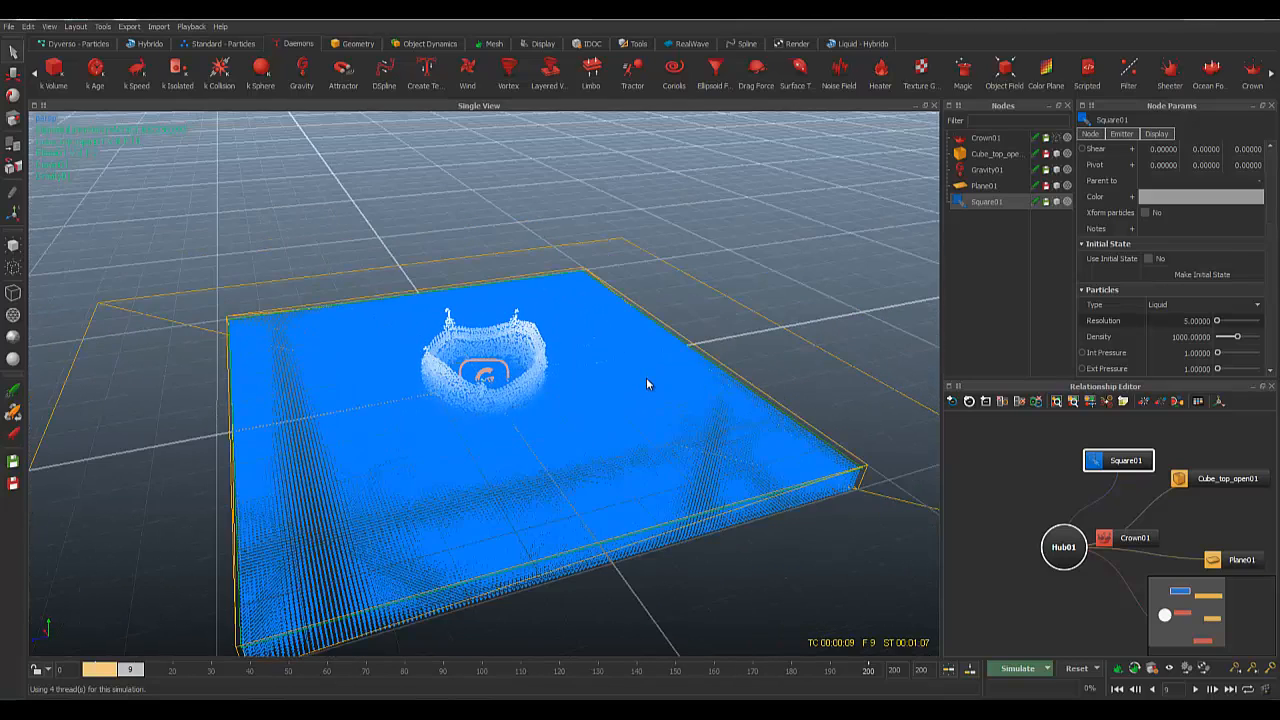
key("Delete")
key("Escape")
left_click(1185, 322)
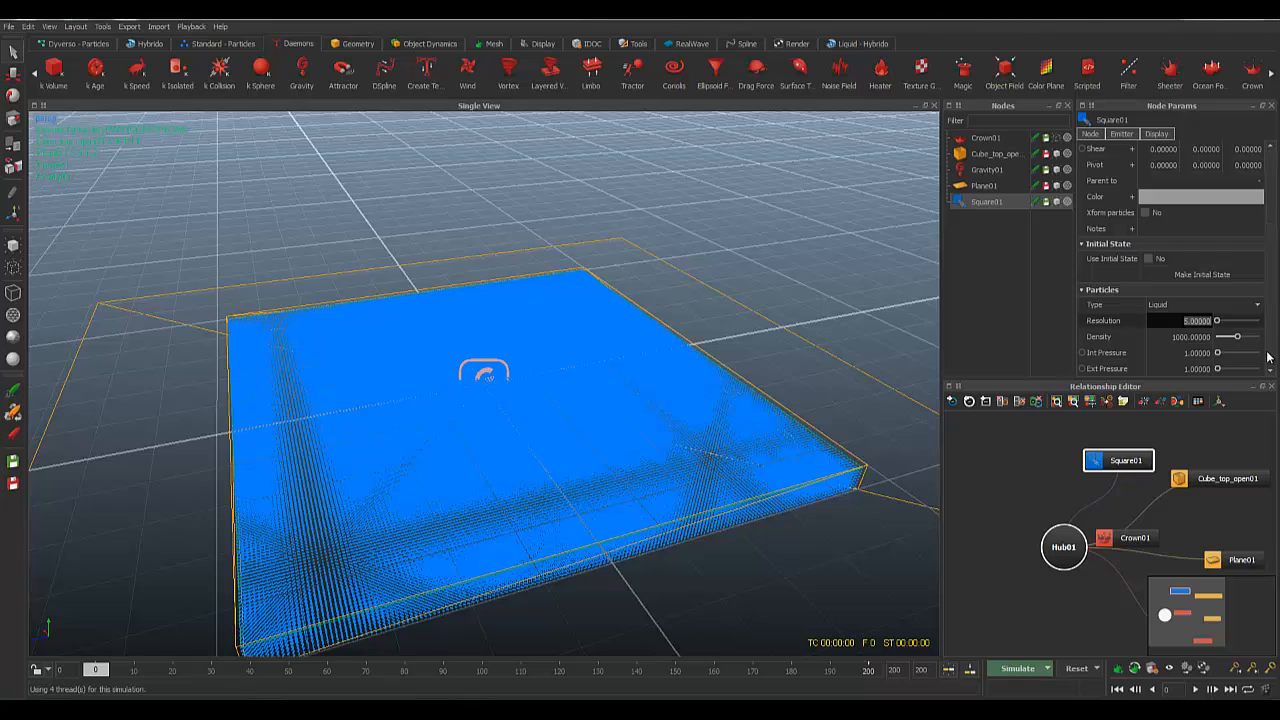
key("Return")
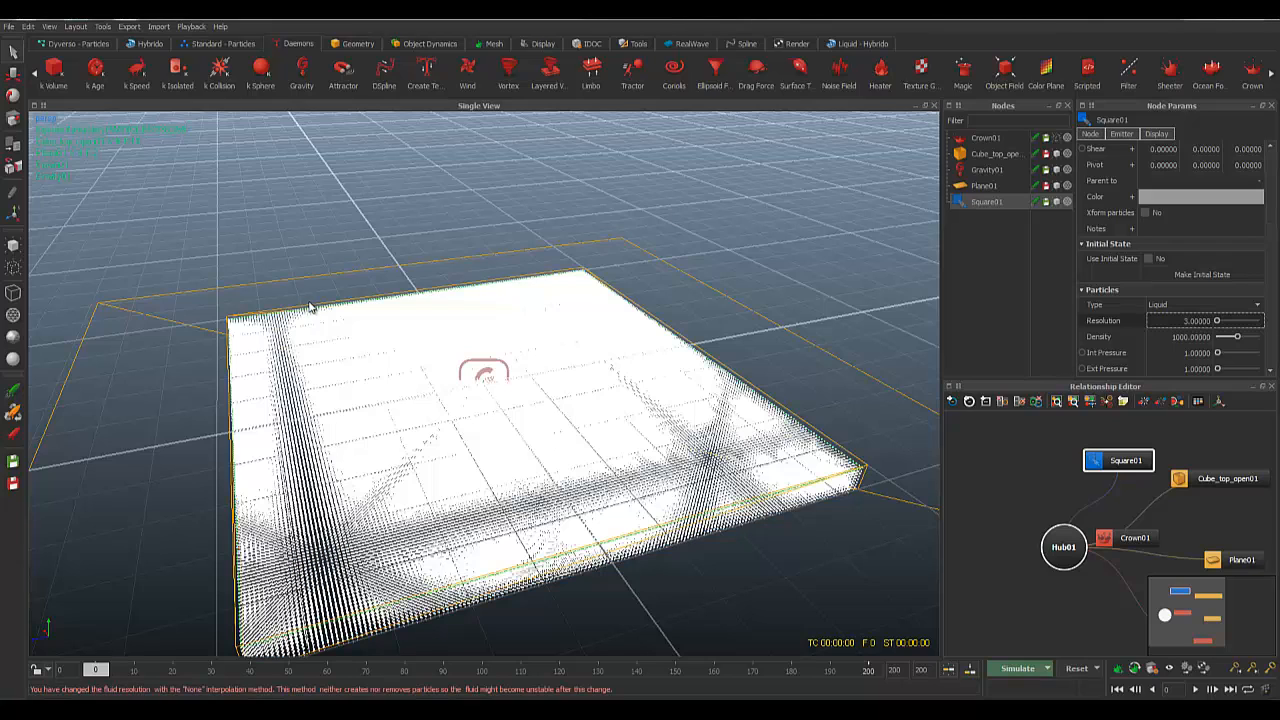
key("Return")
left_click_drag(430, 328, 877, 256, "alt")
Step: Show the Crown01 daemon in the viewport and orbit around its crown wireframe
left_click(990, 138)
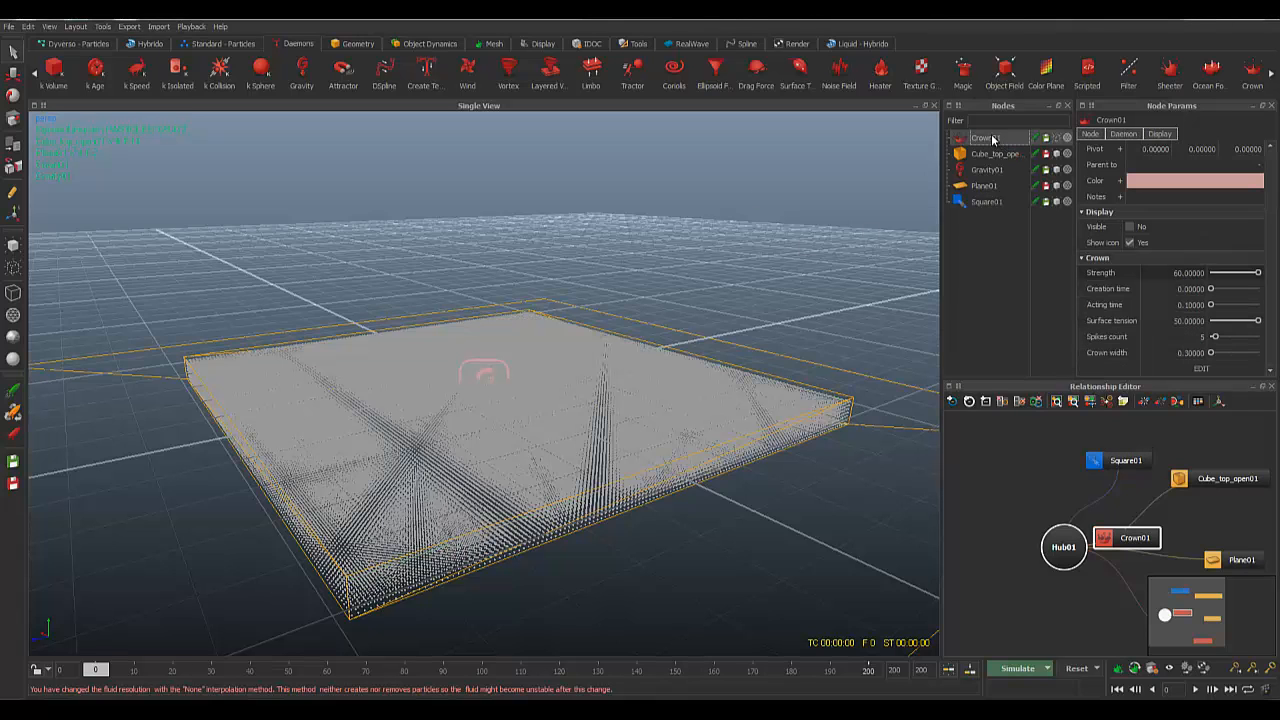
left_click(1057, 138)
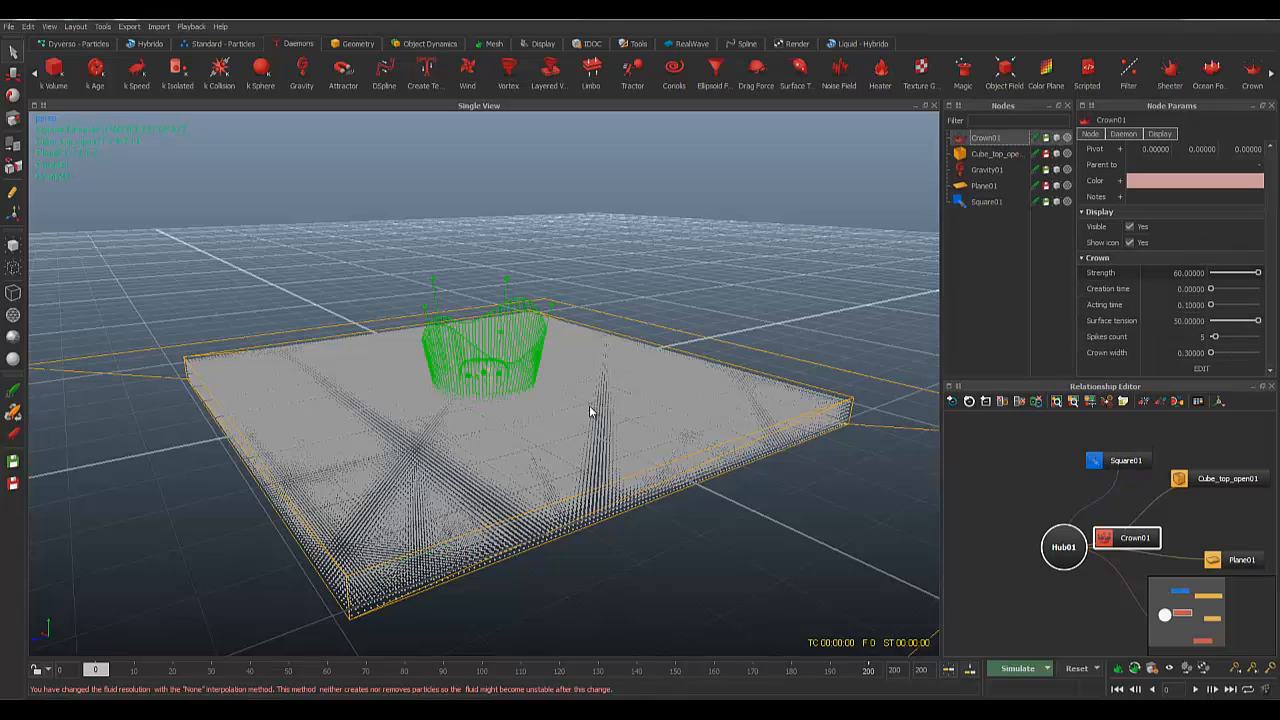
left_click_drag(612, 290, 590, 310, "alt")
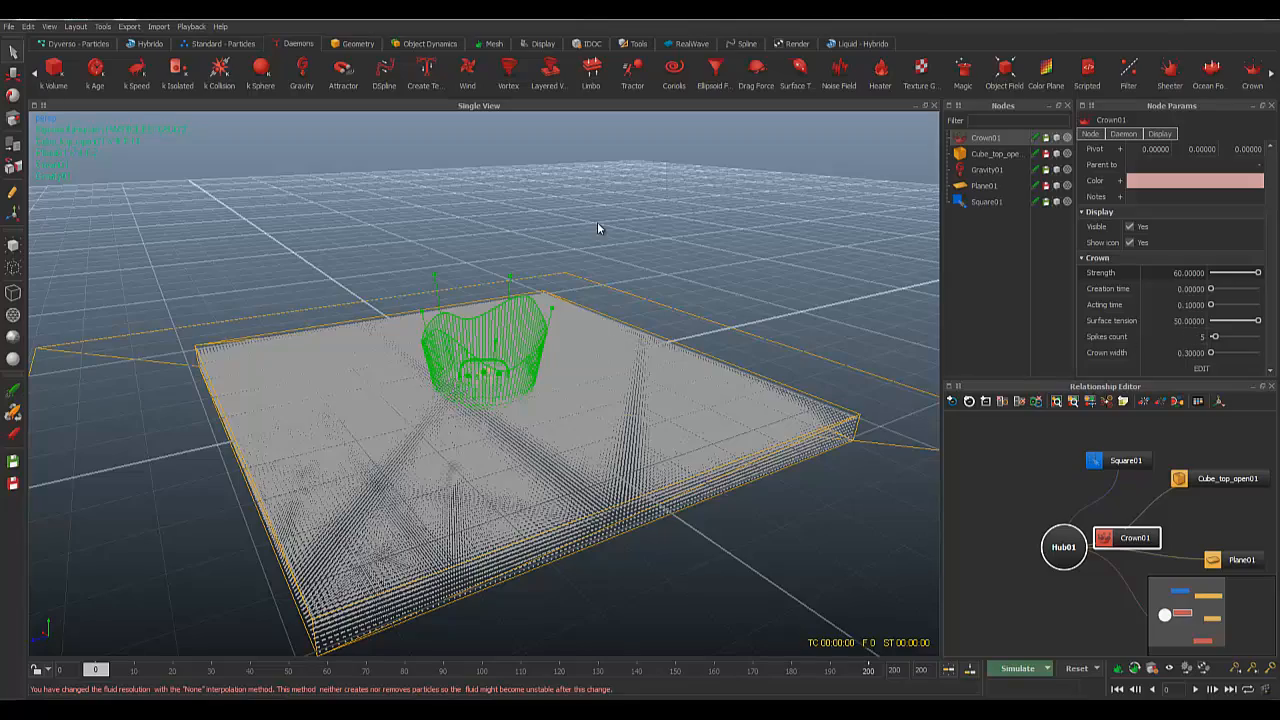
left_click_drag(597, 228, 763, 340, "alt")
Step: Raise Crown01's Spikes count from 5 to 10
left_click(1175, 337)
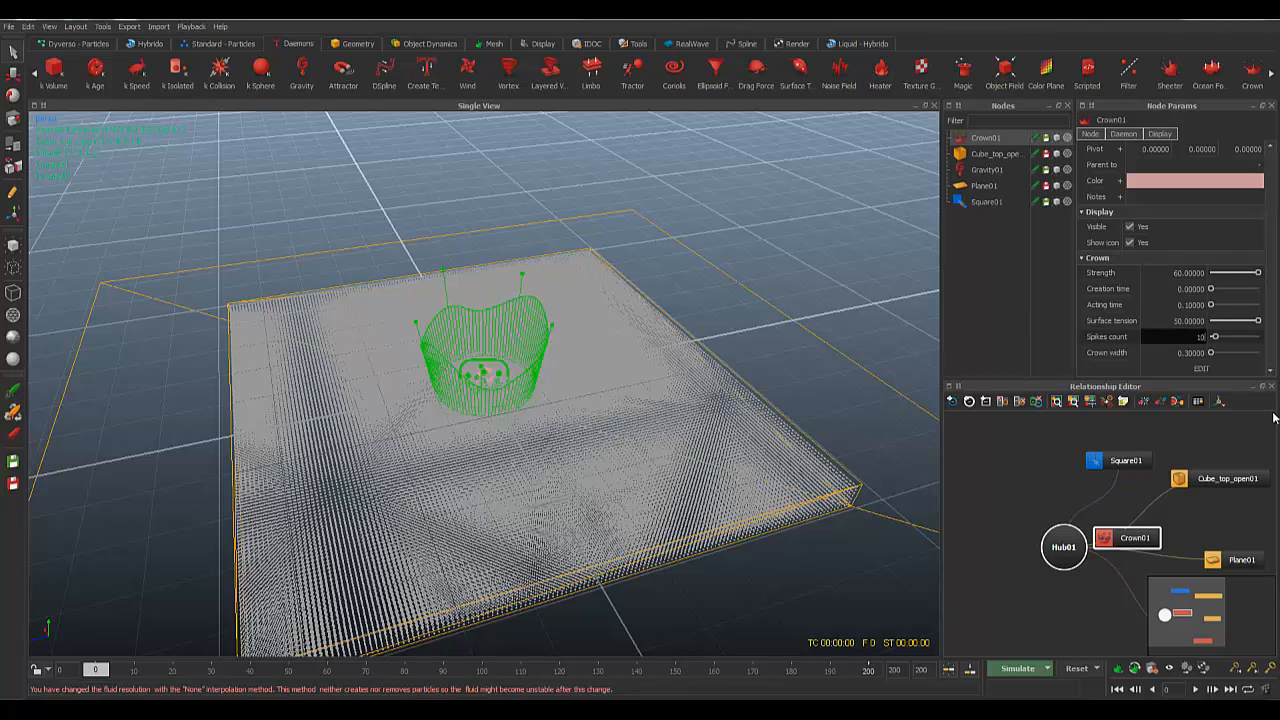
key("Return")
left_click_drag(478, 316, 478, 228, "alt")
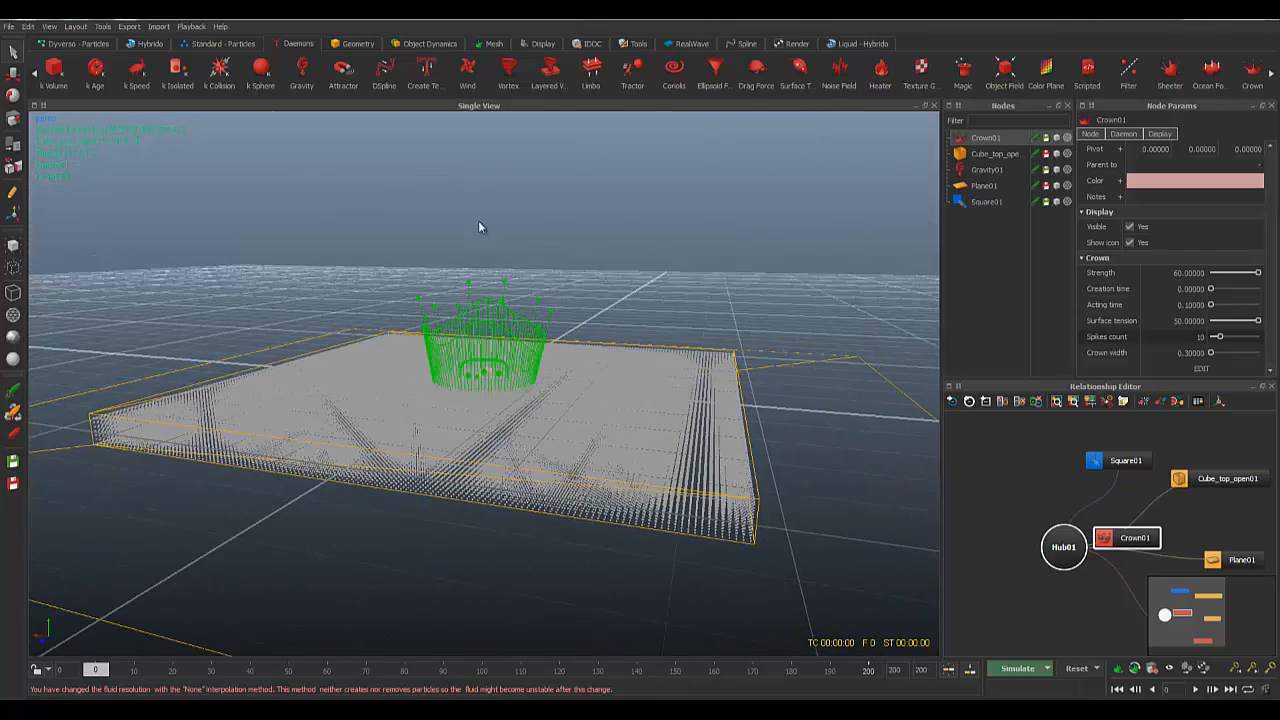
left_click_drag(748, 330, 1095, 350, "alt")
Step: Set the Square01 fluid emitter's Resolution to 4
left_click(986, 202)
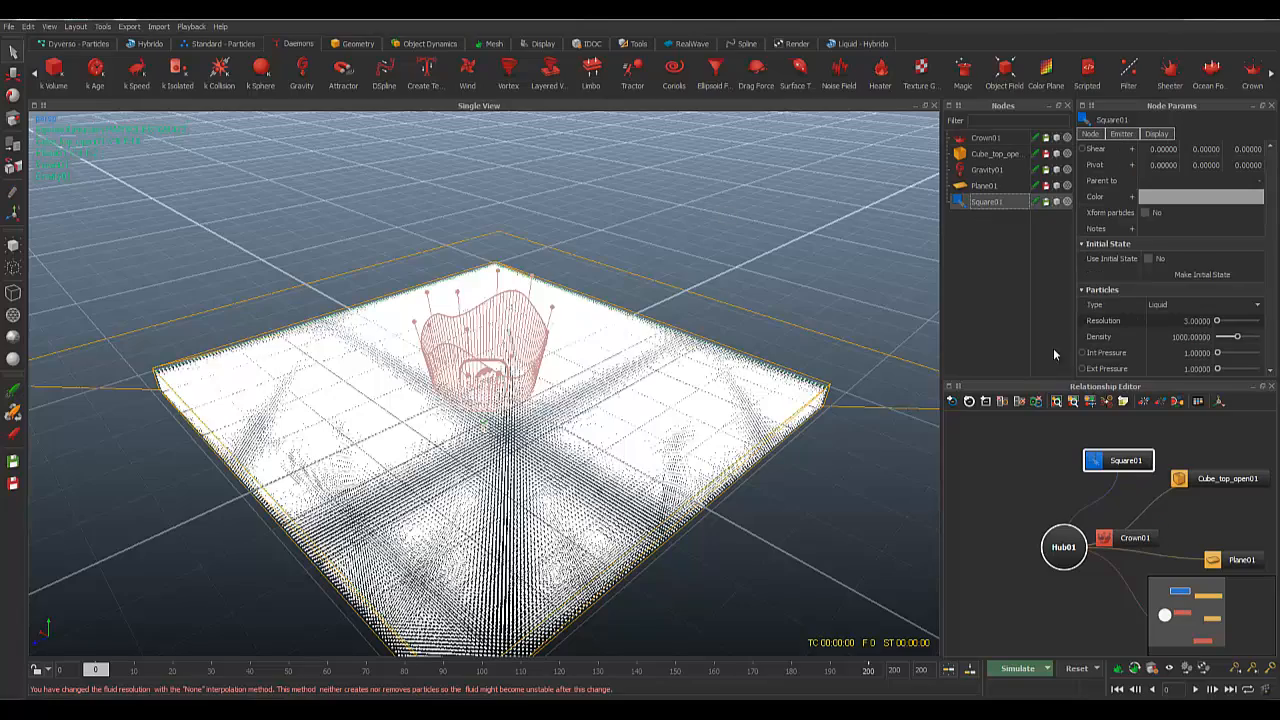
left_click_drag(571, 363, 685, 418, "alt")
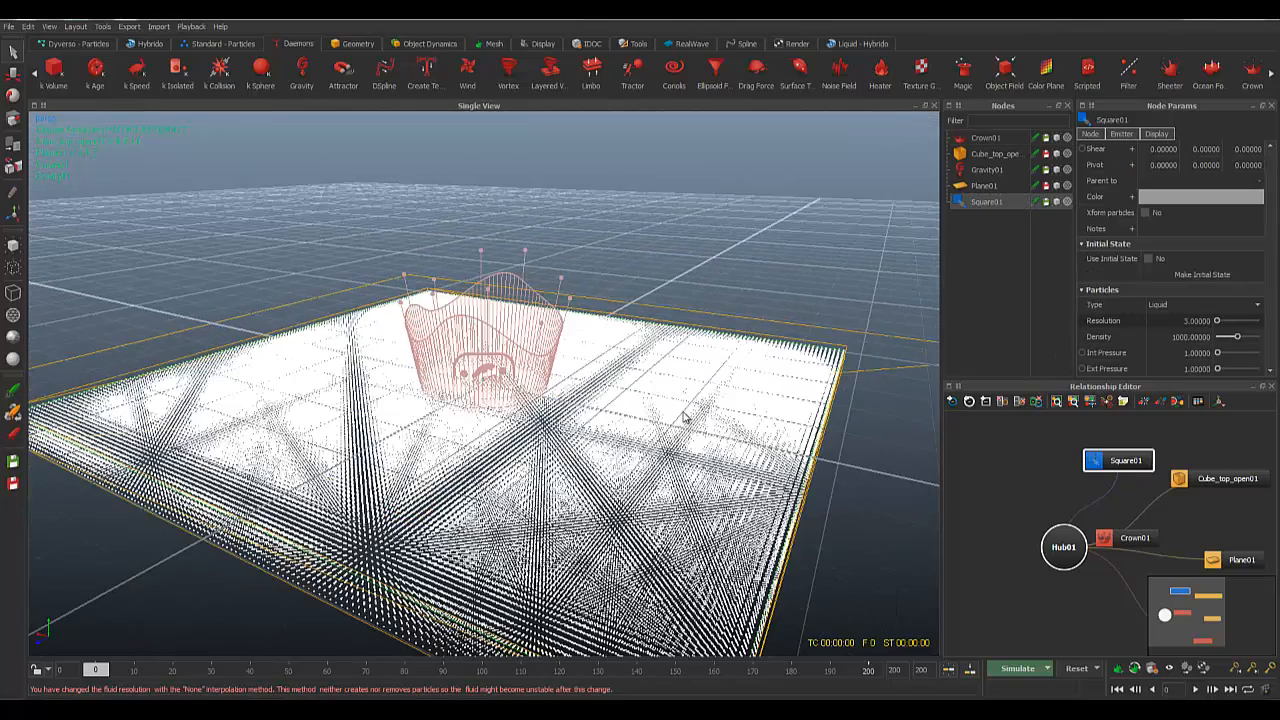
double_click(1200, 321)
type("4")
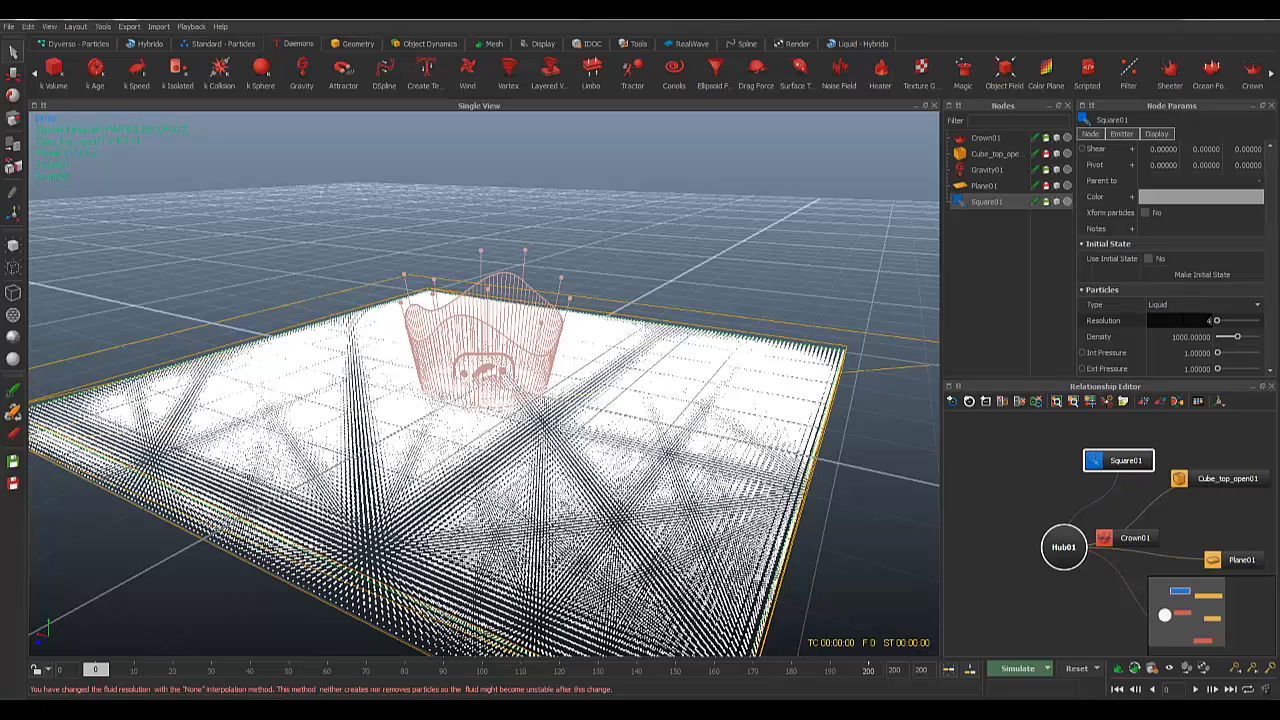
key("Return")
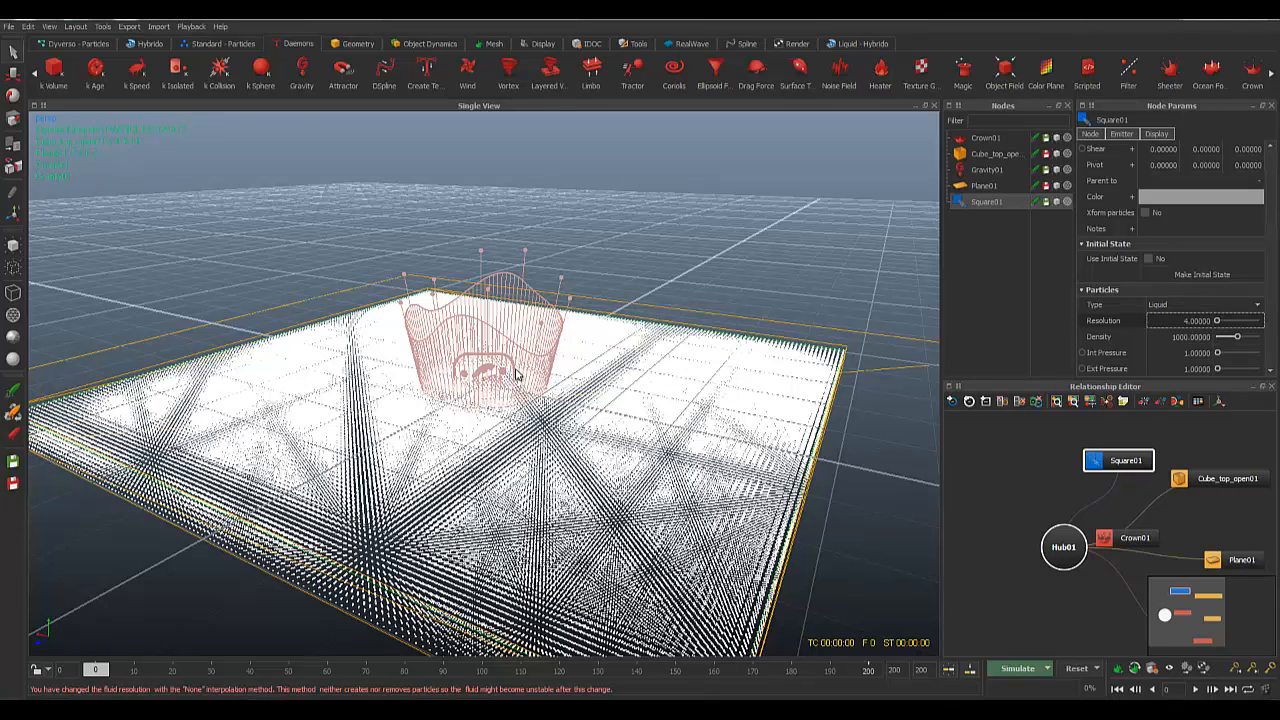
Step: Hide Crown01 in the viewport and start simulating the splash
left_click_drag(664, 321, 647, 328, "alt")
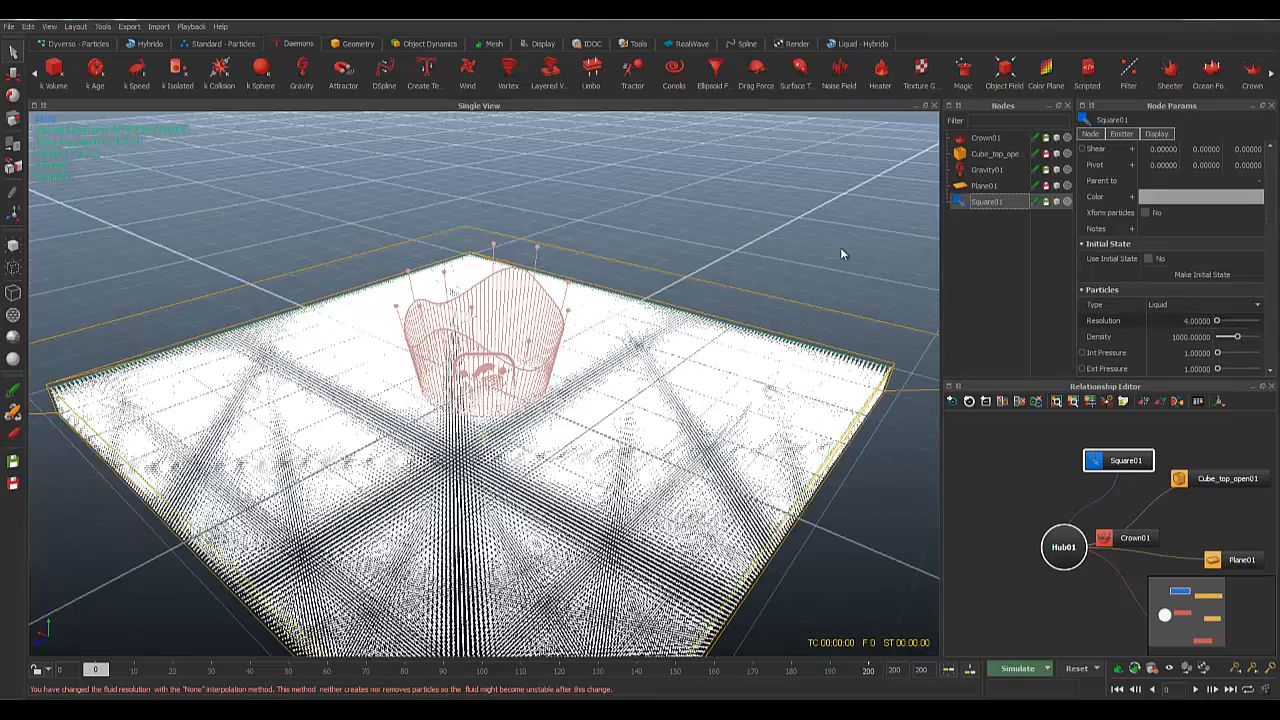
left_click_drag(685, 287, 688, 296, "alt")
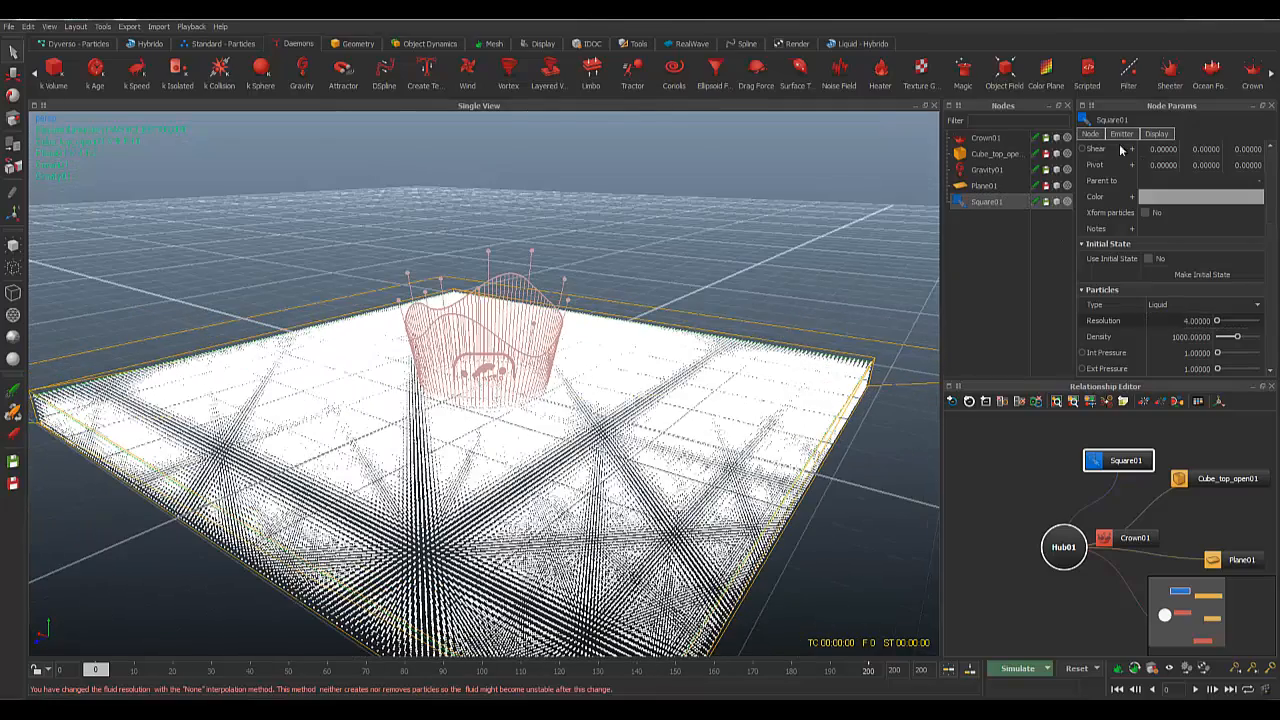
left_click(1058, 138)
left_click_drag(586, 380, 577, 366, "alt")
scroll(577, 366, "down", 3)
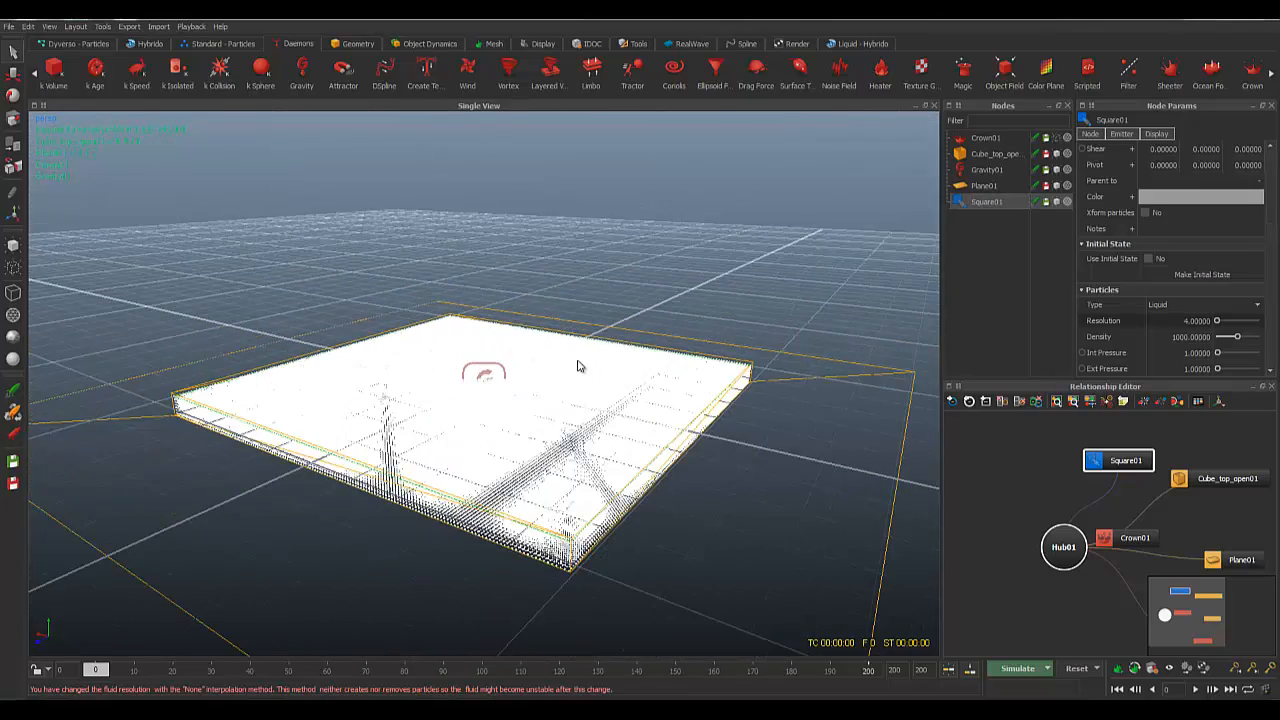
key("ctrl+a")
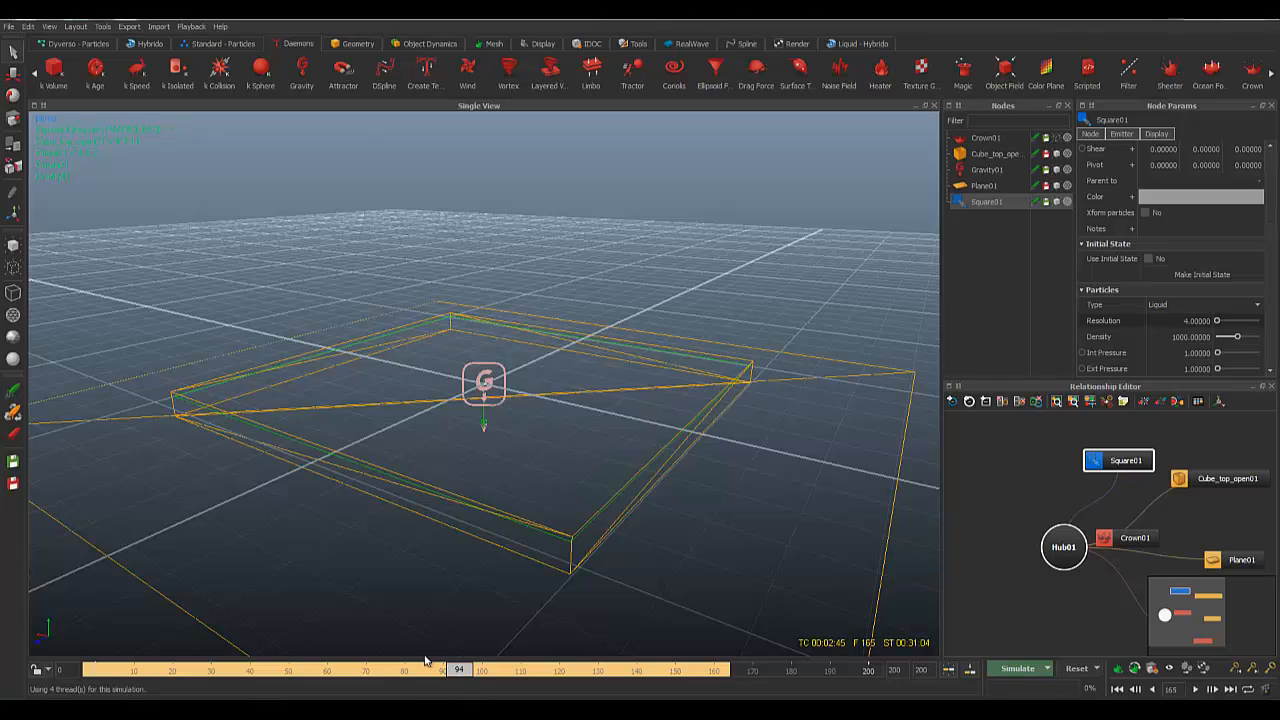
Step: Inspect the cached splash at frames 38, 48 and 2, zooming in and out
left_click(237, 688)
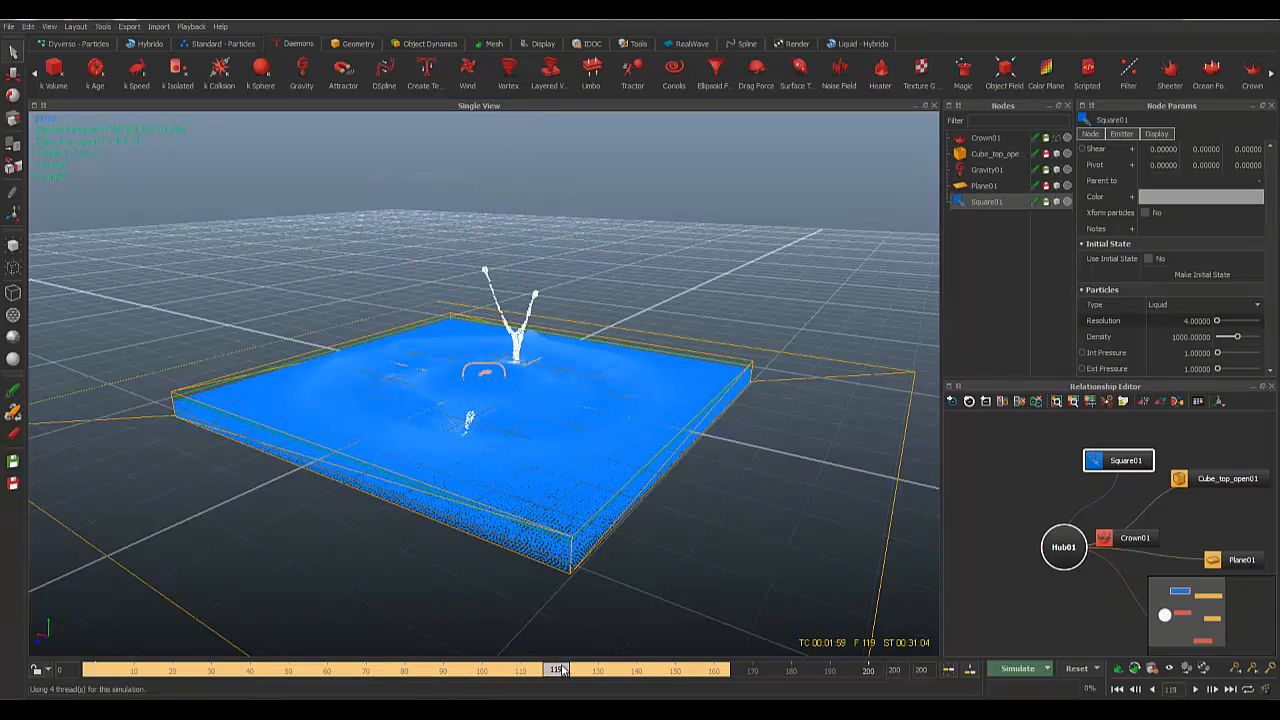
left_click(285, 670)
left_click(104, 671)
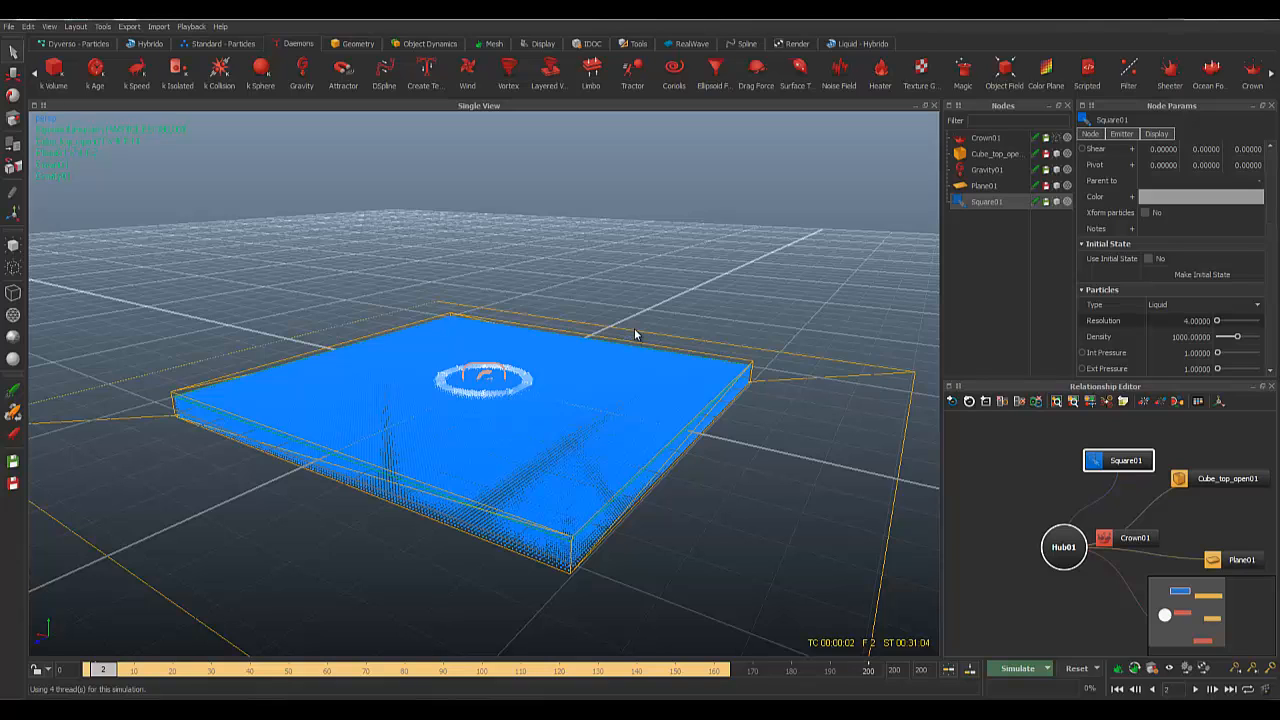
scroll(560, 311, "down", 3)
scroll(560, 311, "up", 5)
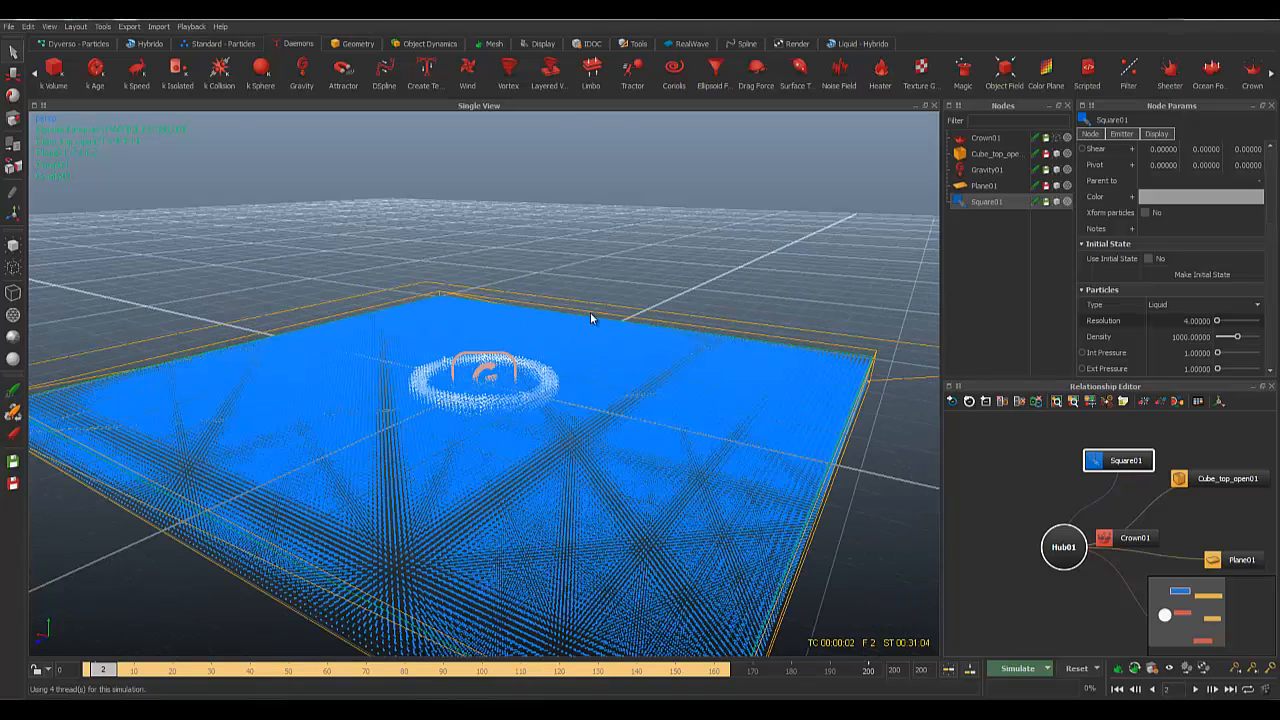
scroll(590, 312, "down", 2)
scroll(590, 318, "down", 4)
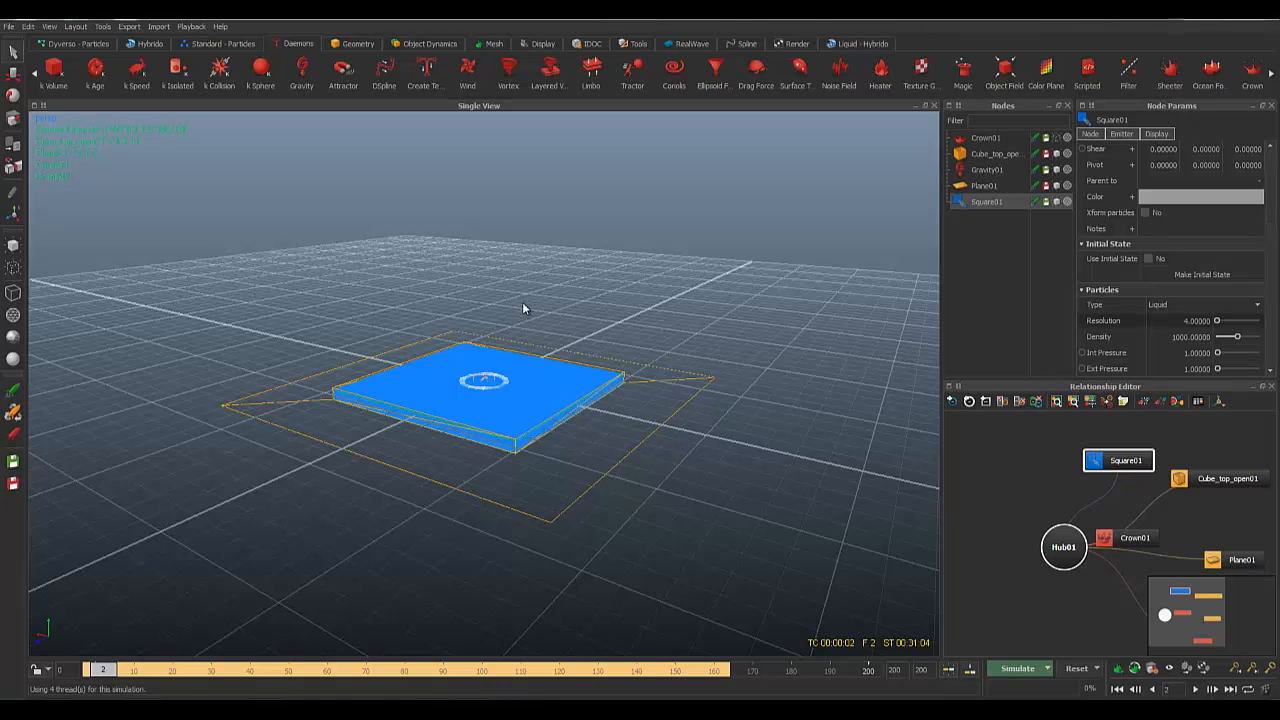
Step: Scrub the splash from its early frames through frame 157, where the liquid settles
scroll(606, 432, "up", 3)
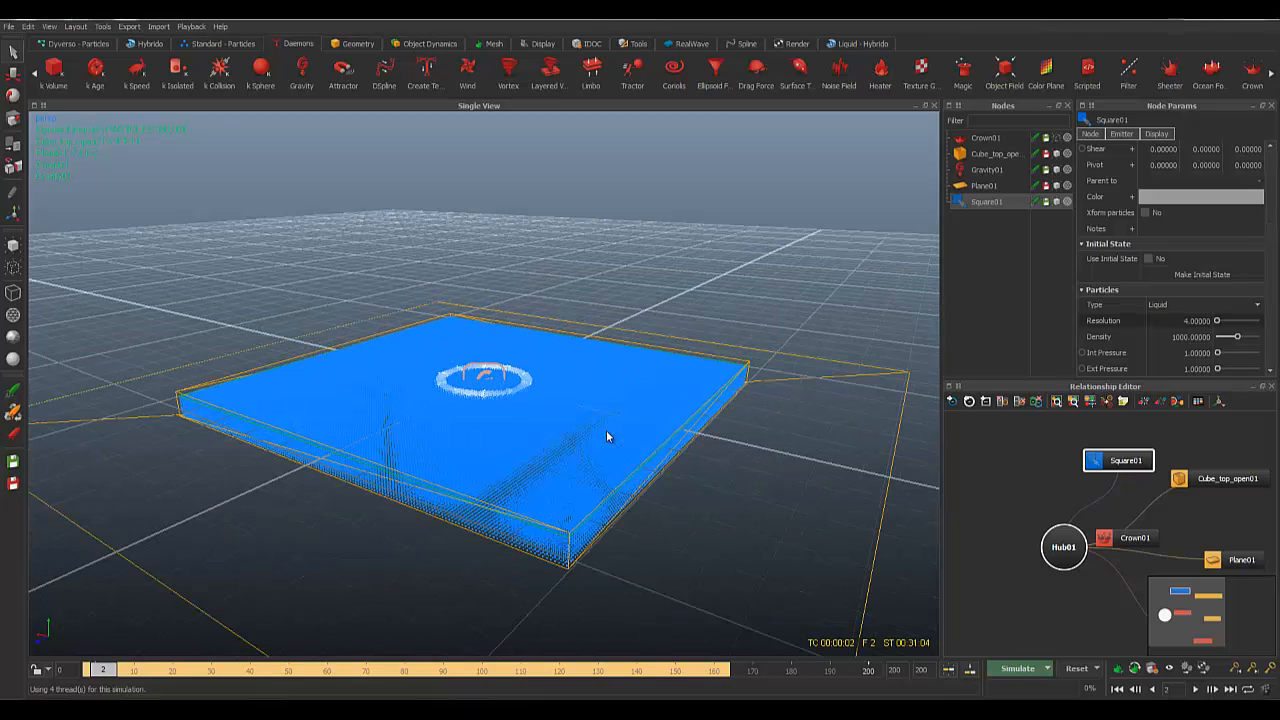
left_click_drag(101, 671, 203, 677)
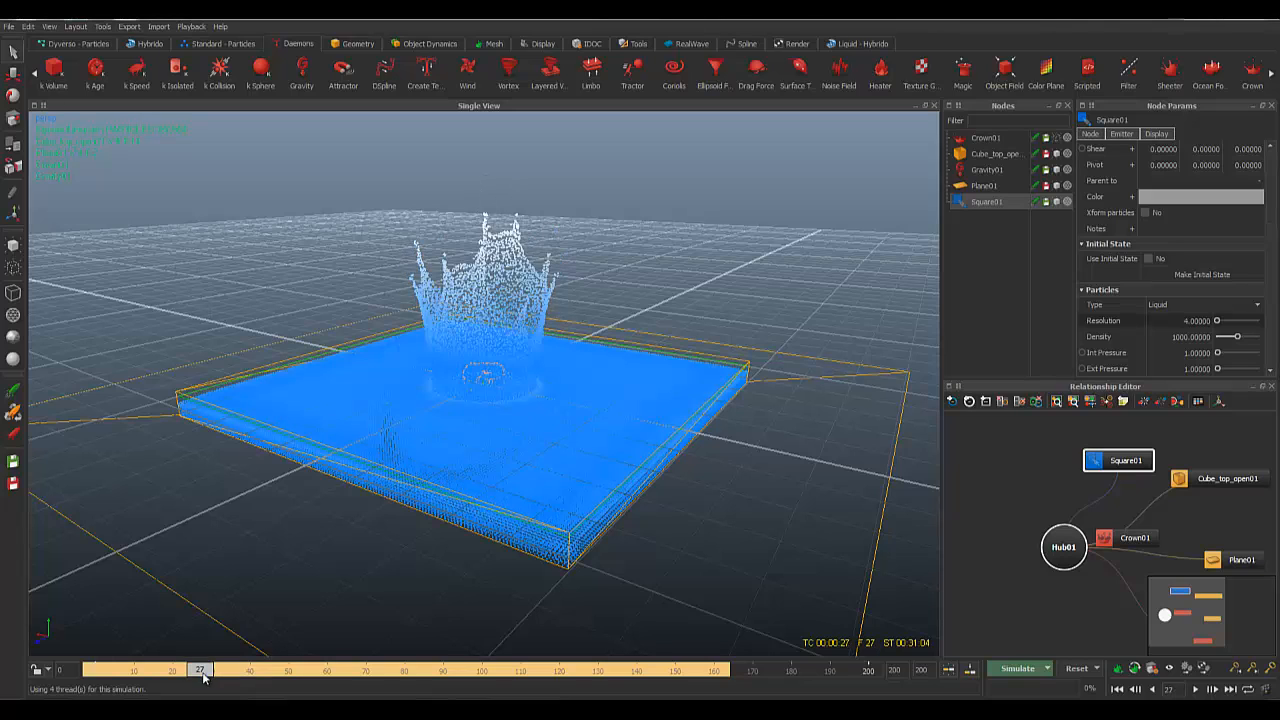
mouse_move(722, 415)
left_mouse_down("alt")
mouse_move(696, 424)
mouse_move(688, 405)
mouse_move(697, 415)
left_mouse_up("alt")
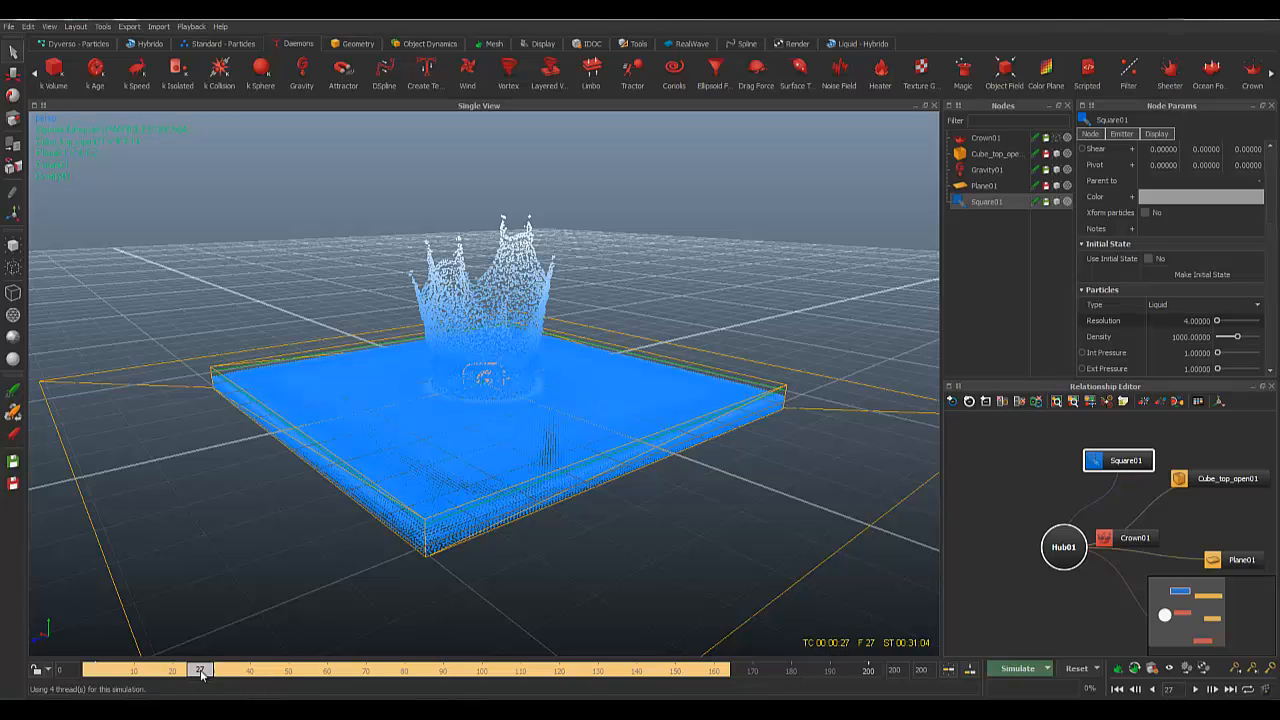
left_click_drag(200, 673, 580, 672)
left_click_drag(661, 667, 733, 684)
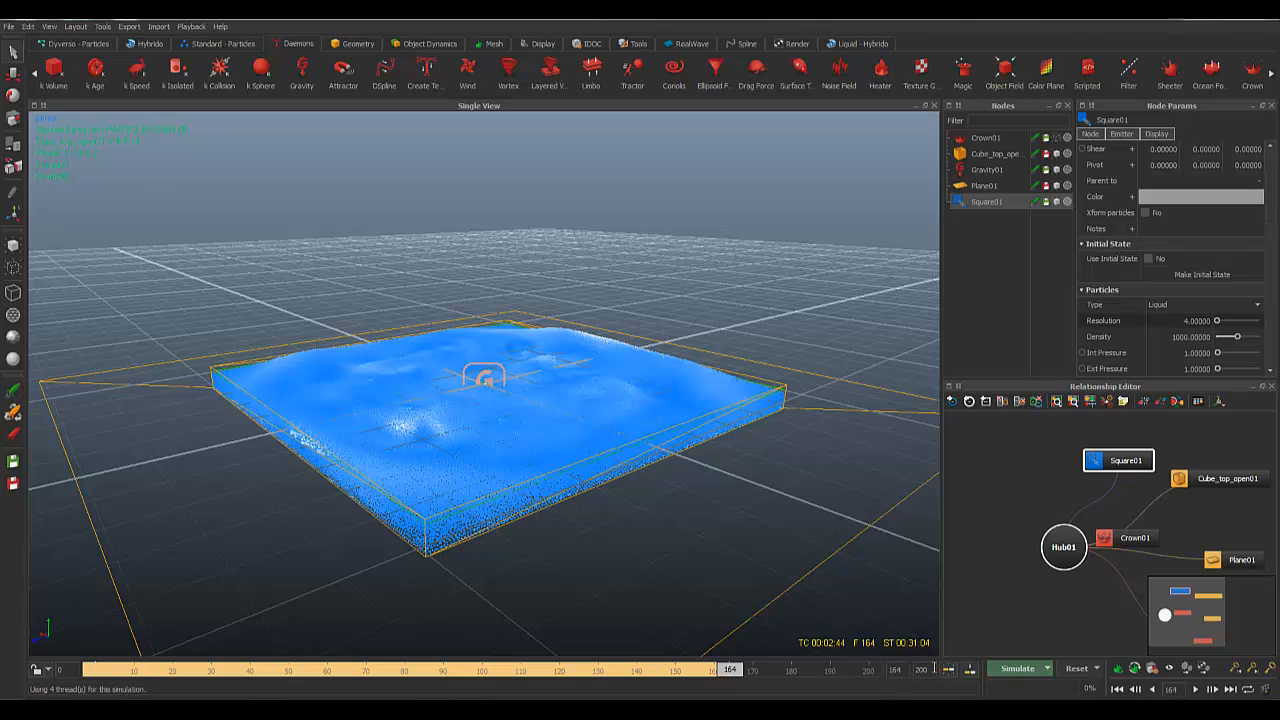
Step: End the playback range at frame 164 and show the tall crown at frame 35
type("164")
key("Return")
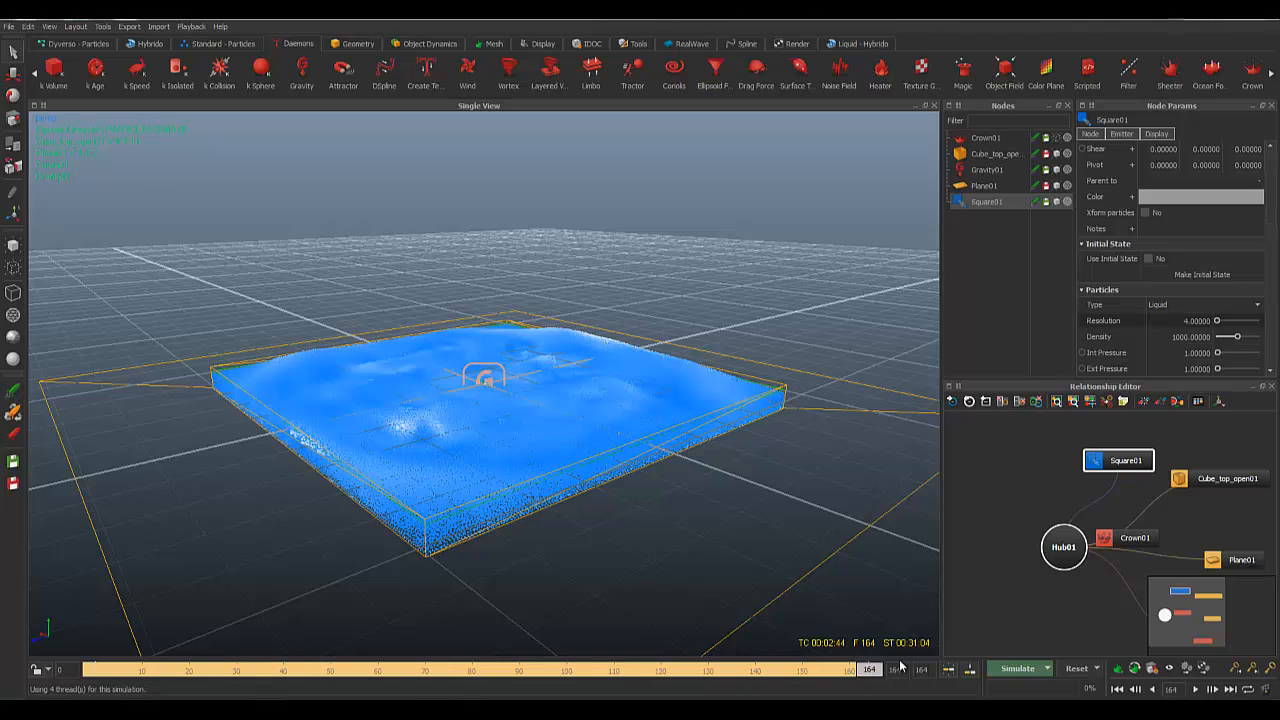
left_click(154, 671)
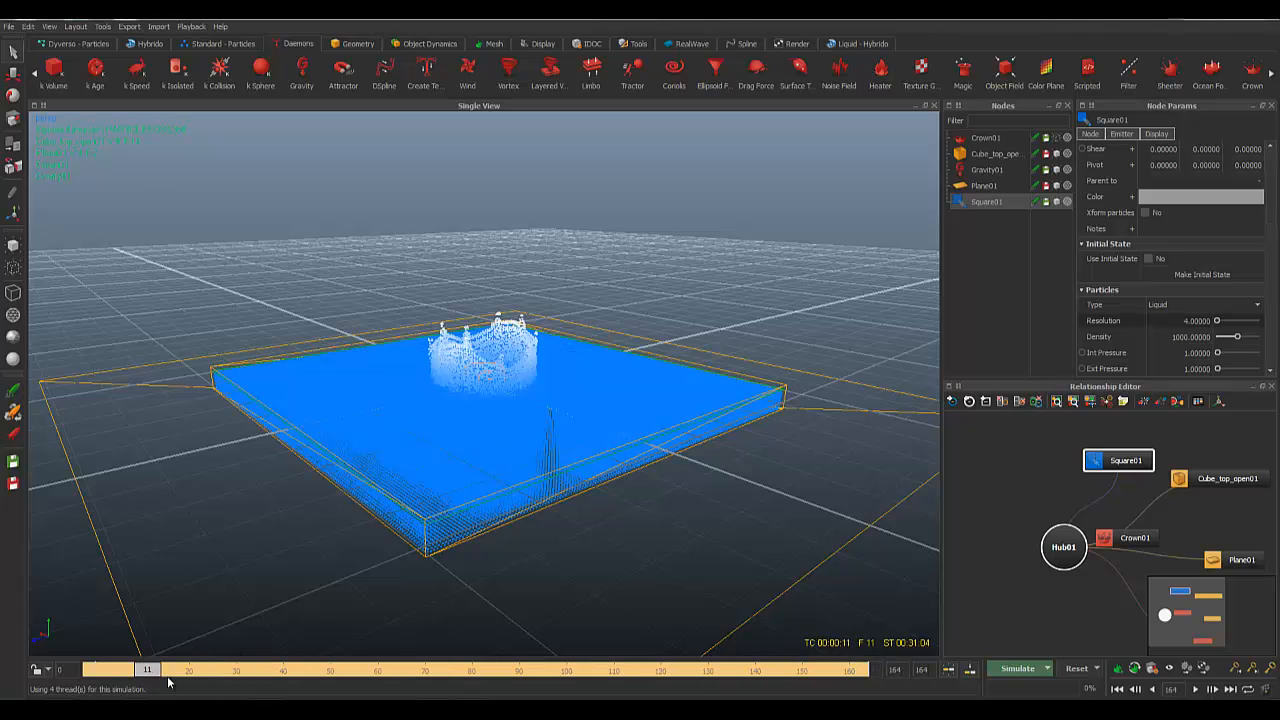
left_click(265, 671)
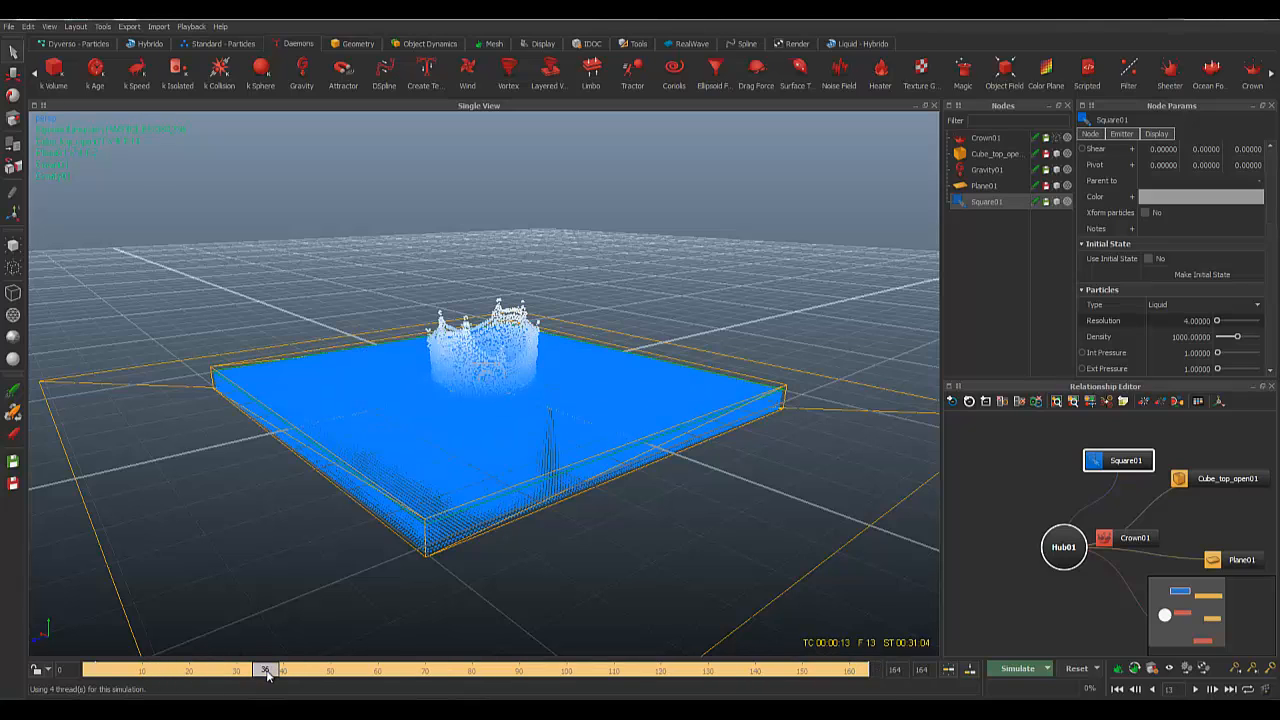
left_click_drag(265, 671, 264, 671)
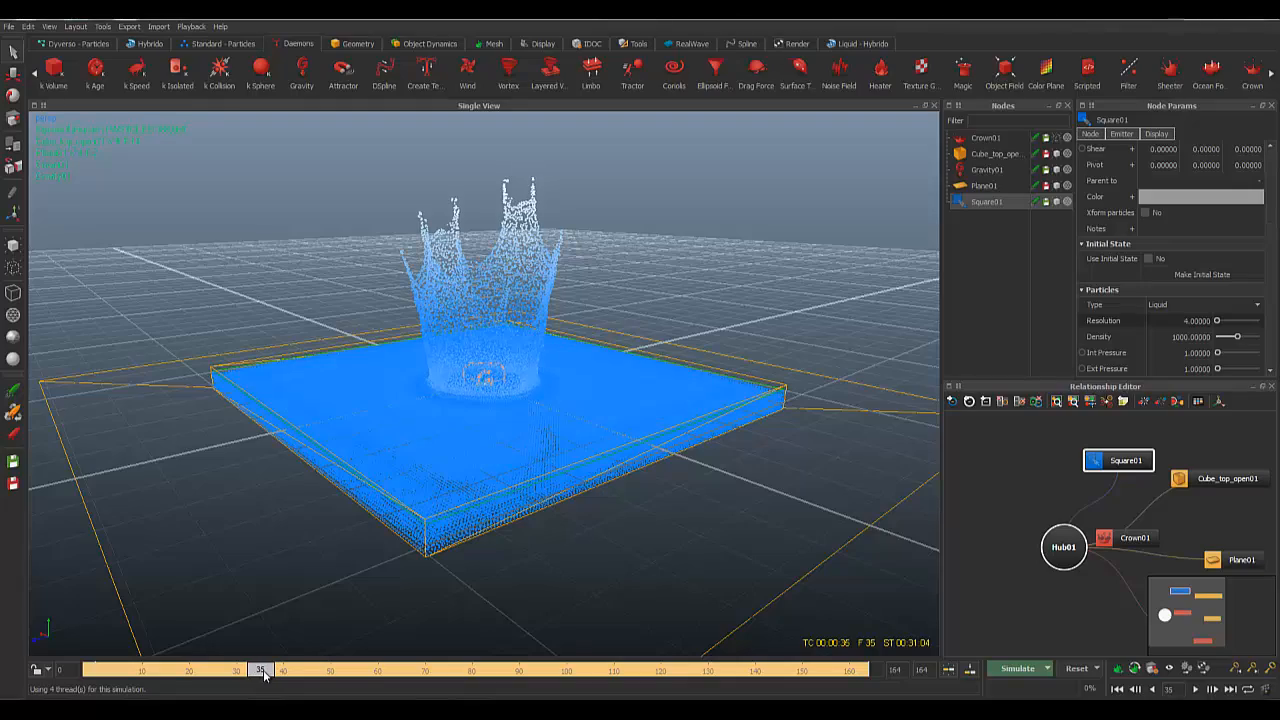
left_click_drag(681, 370, 852, 312, "alt")
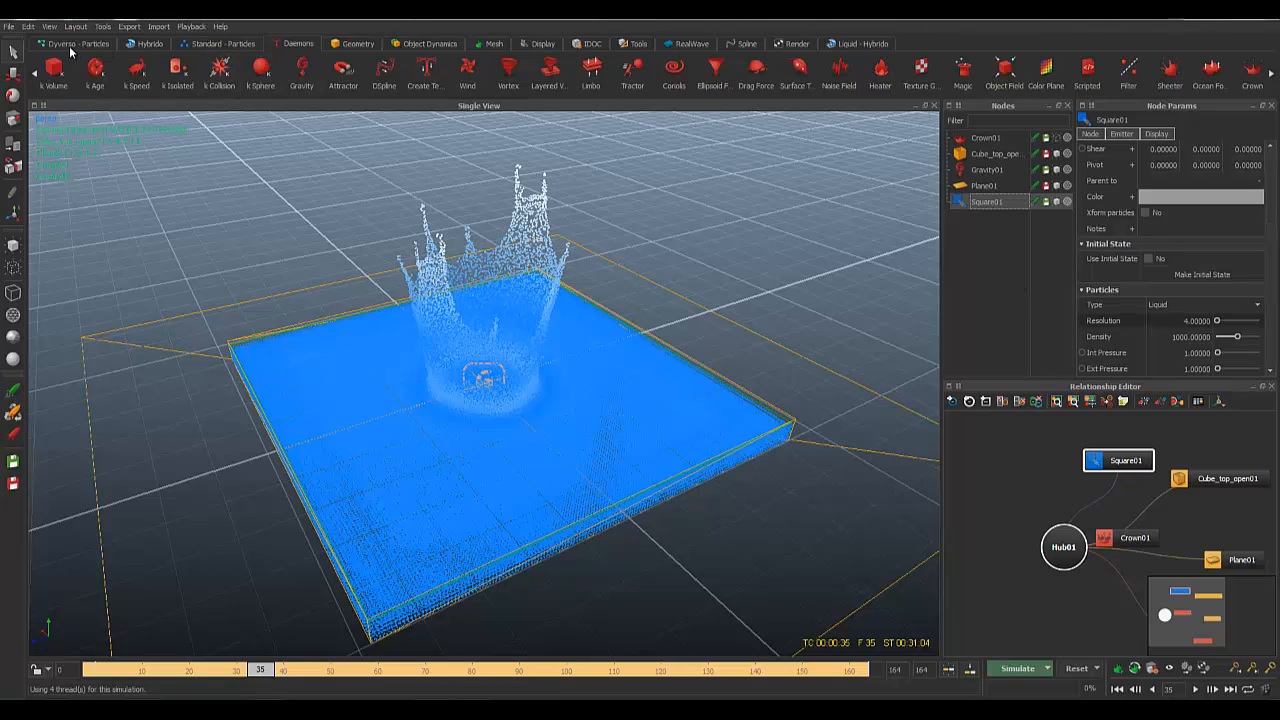
Step: Create ParticleMesh01 from the Mesh shelf and expand it to show Square01 beneath it
left_click(212, 44)
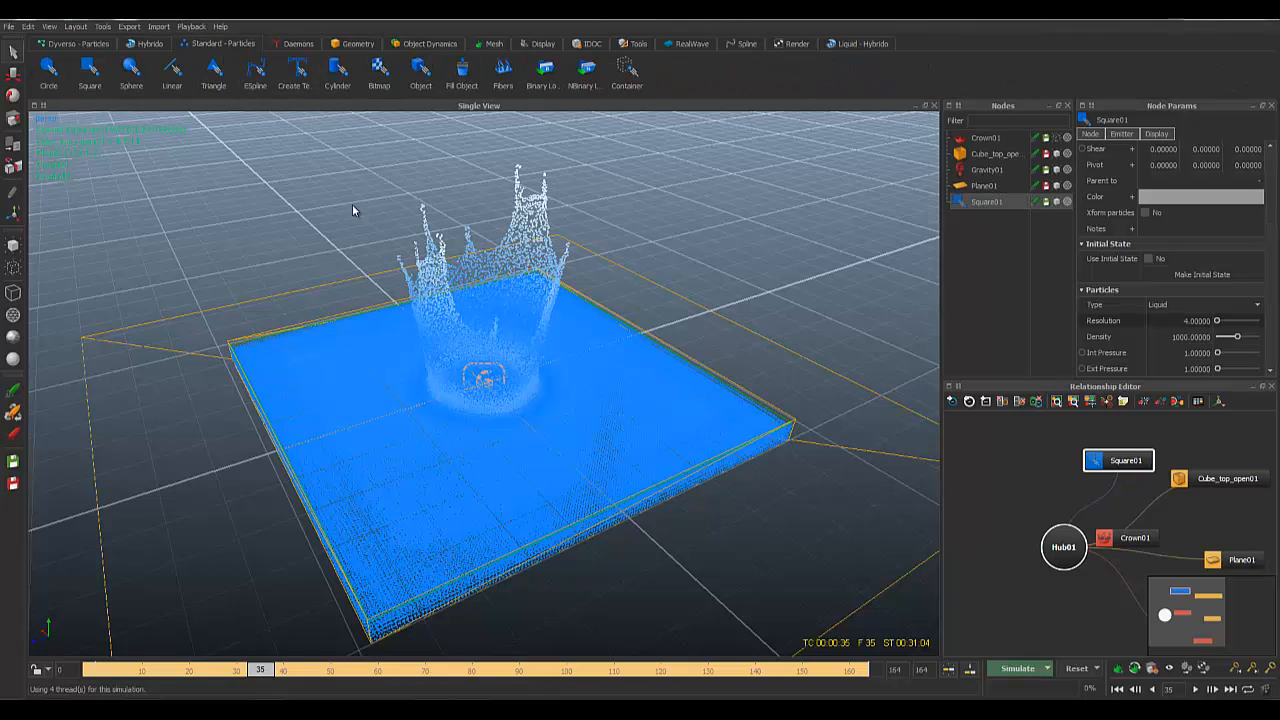
left_click(493, 44)
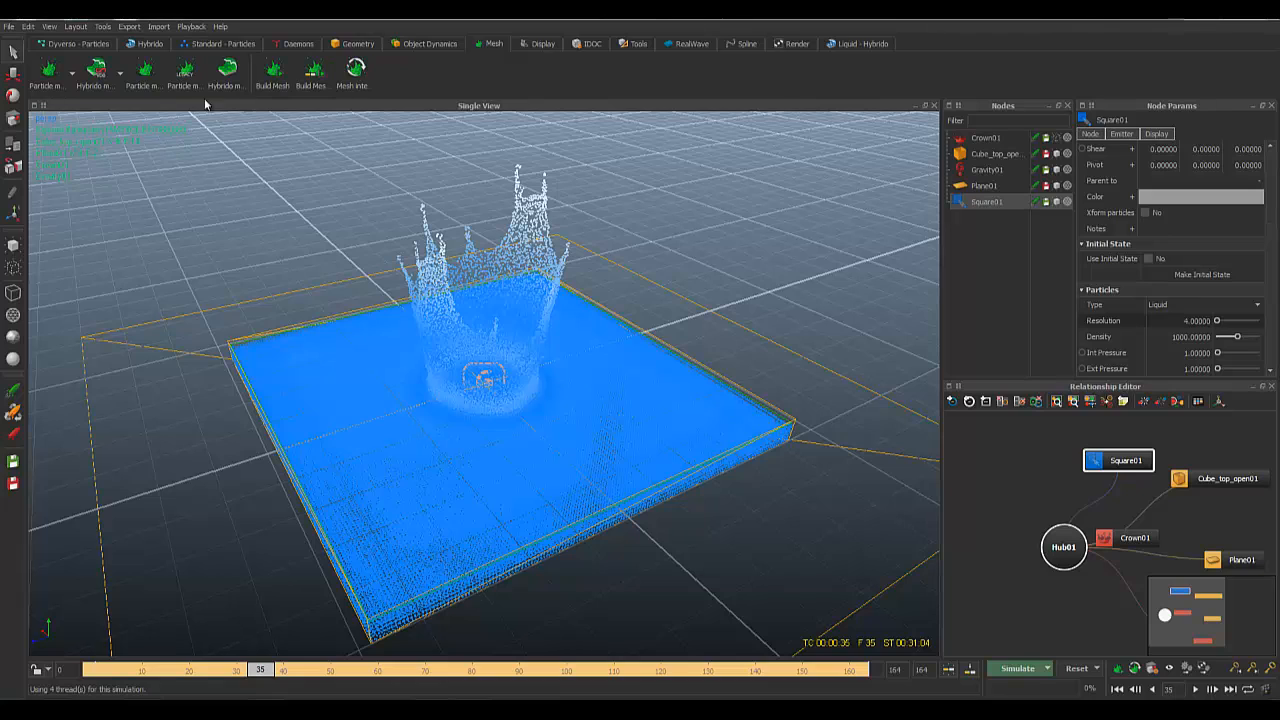
left_click(145, 72)
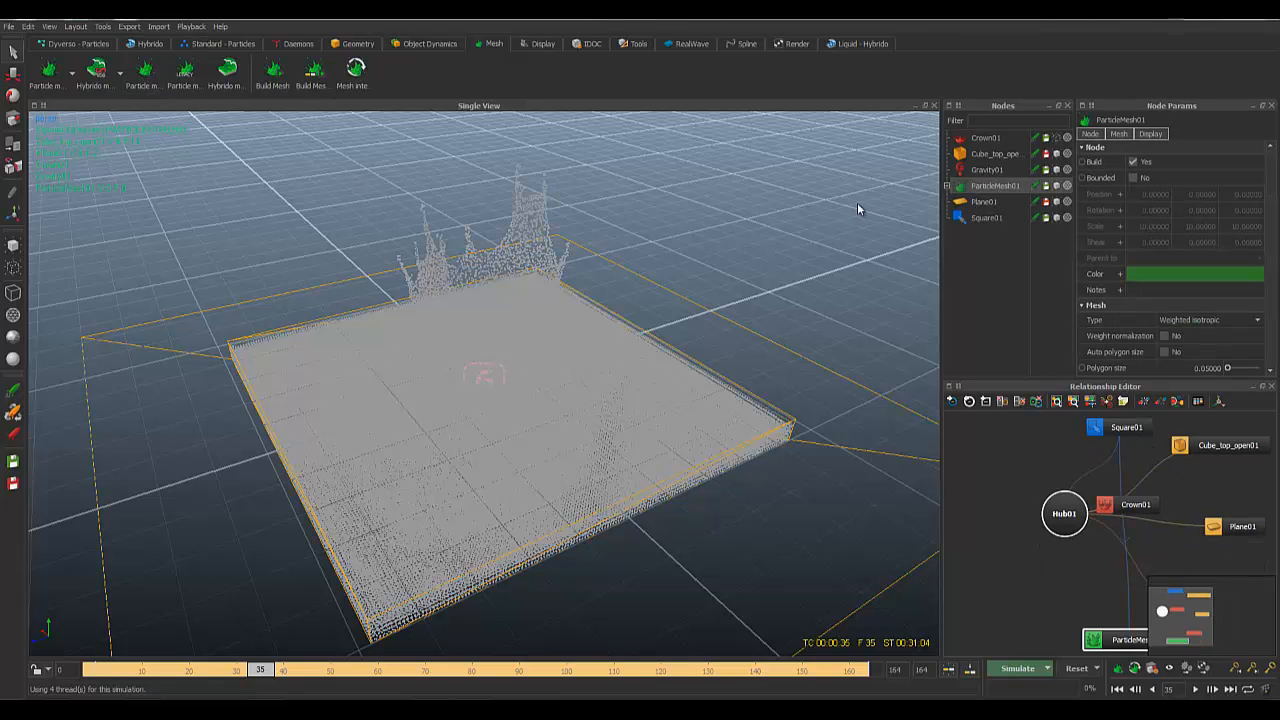
left_click_drag(632, 300, 639, 279, "alt")
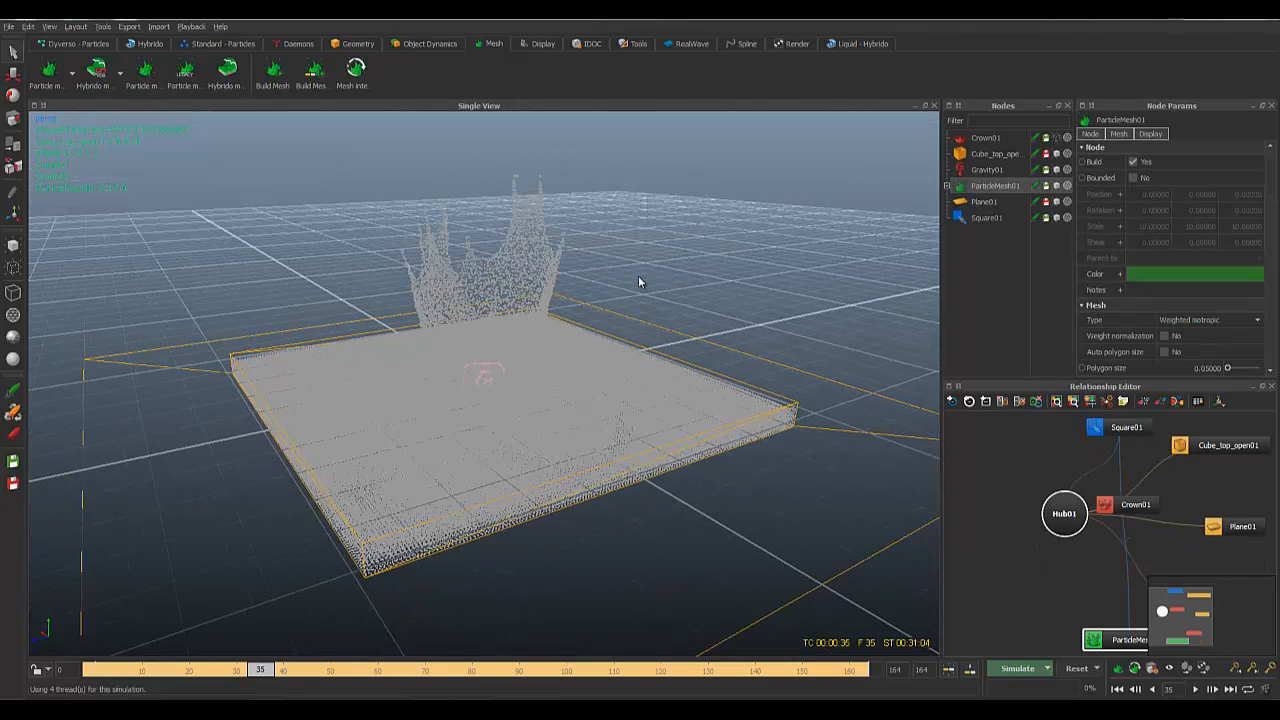
left_click(947, 186)
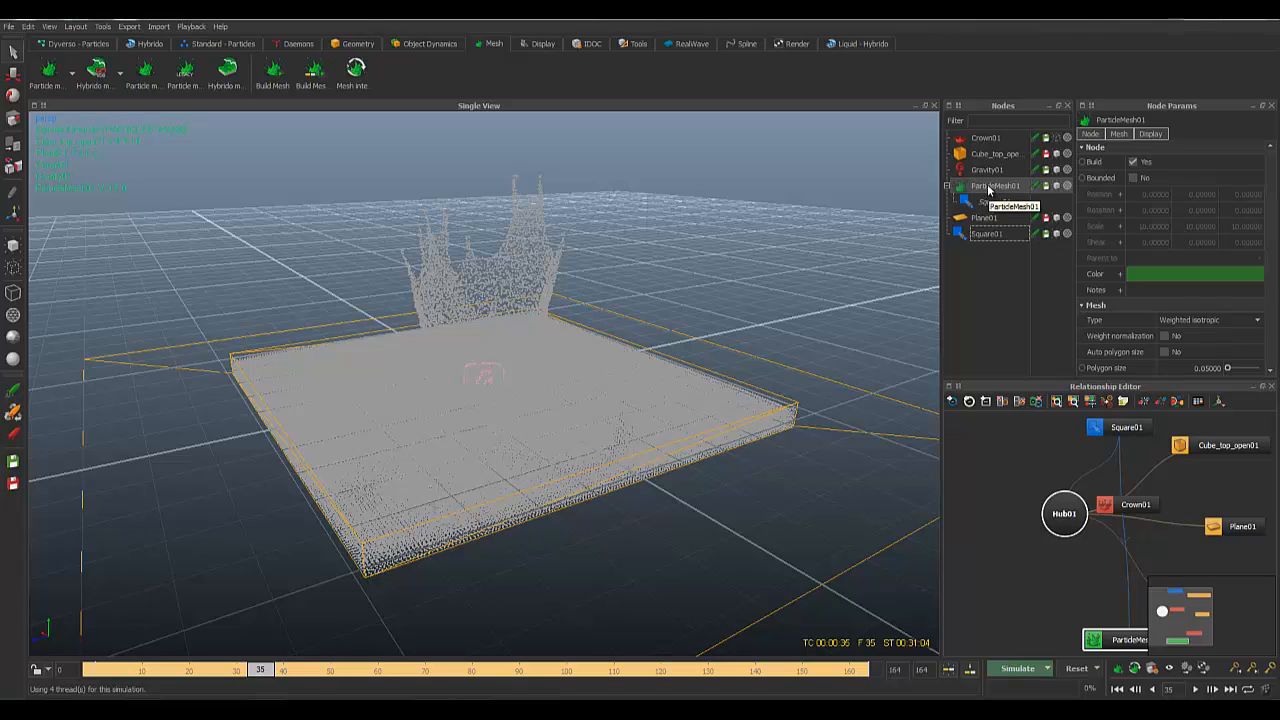
left_click(989, 202)
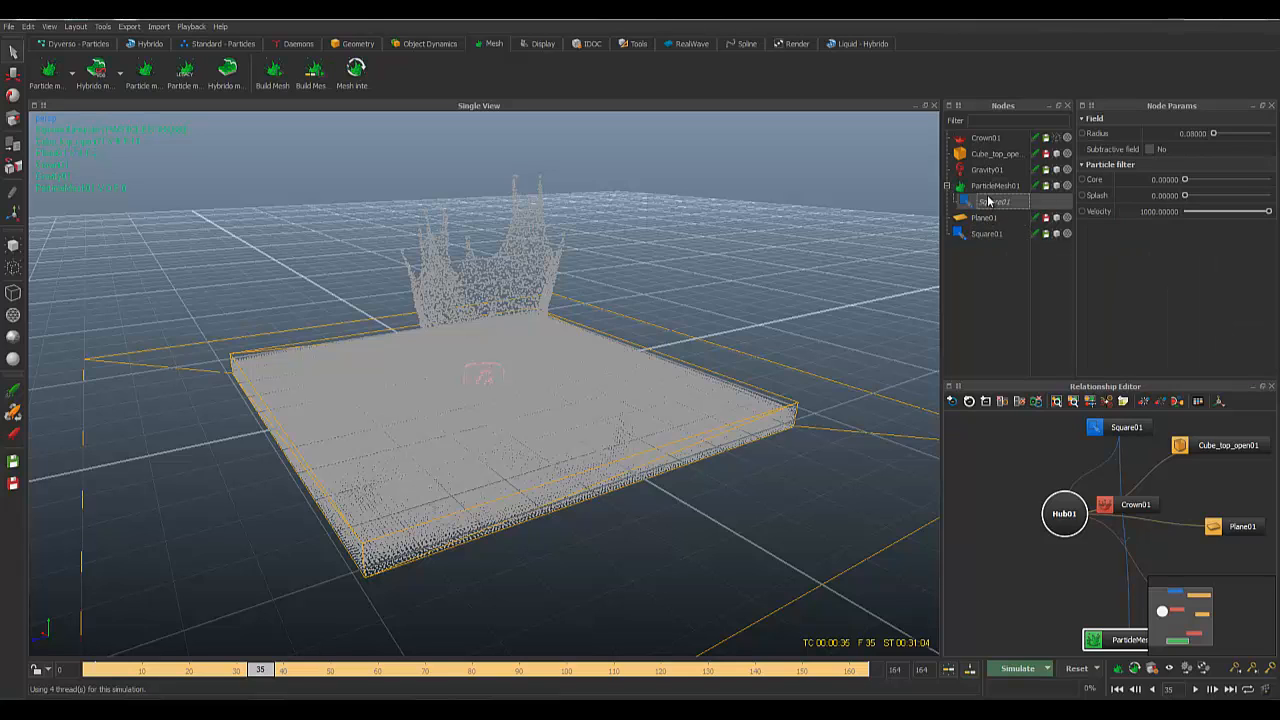
left_click(993, 186)
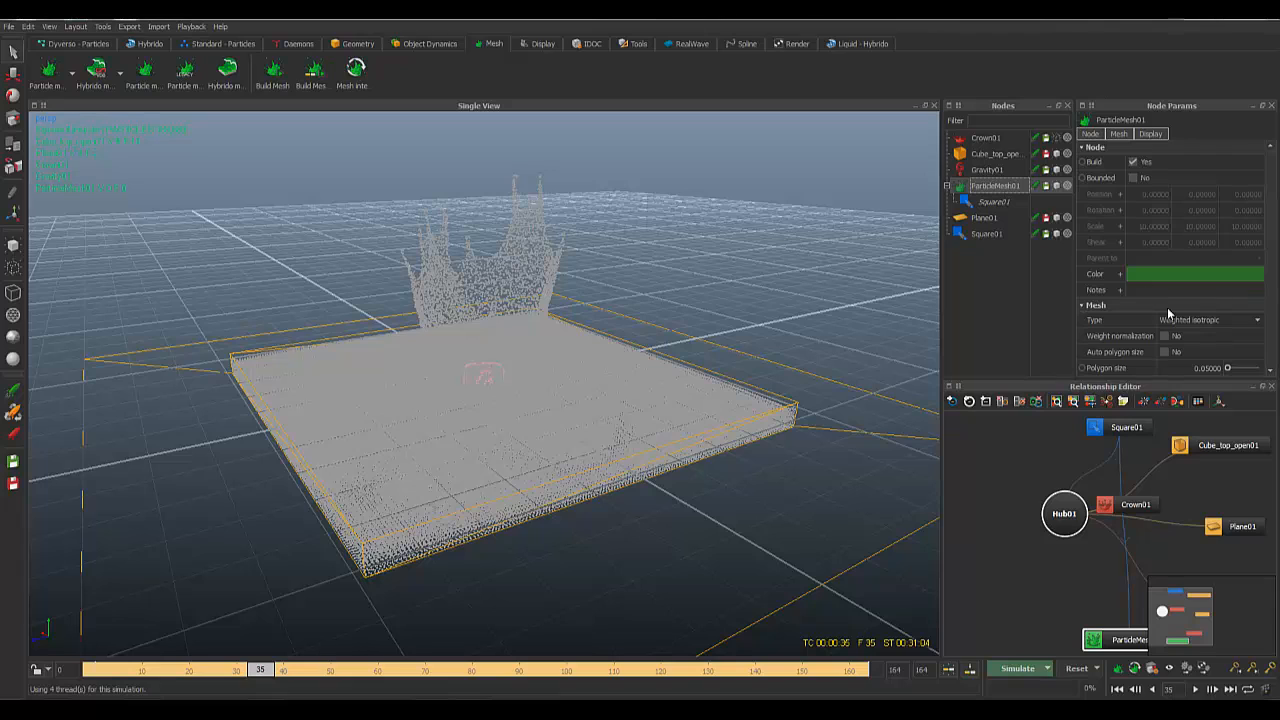
scroll(1168, 314, "down", 3)
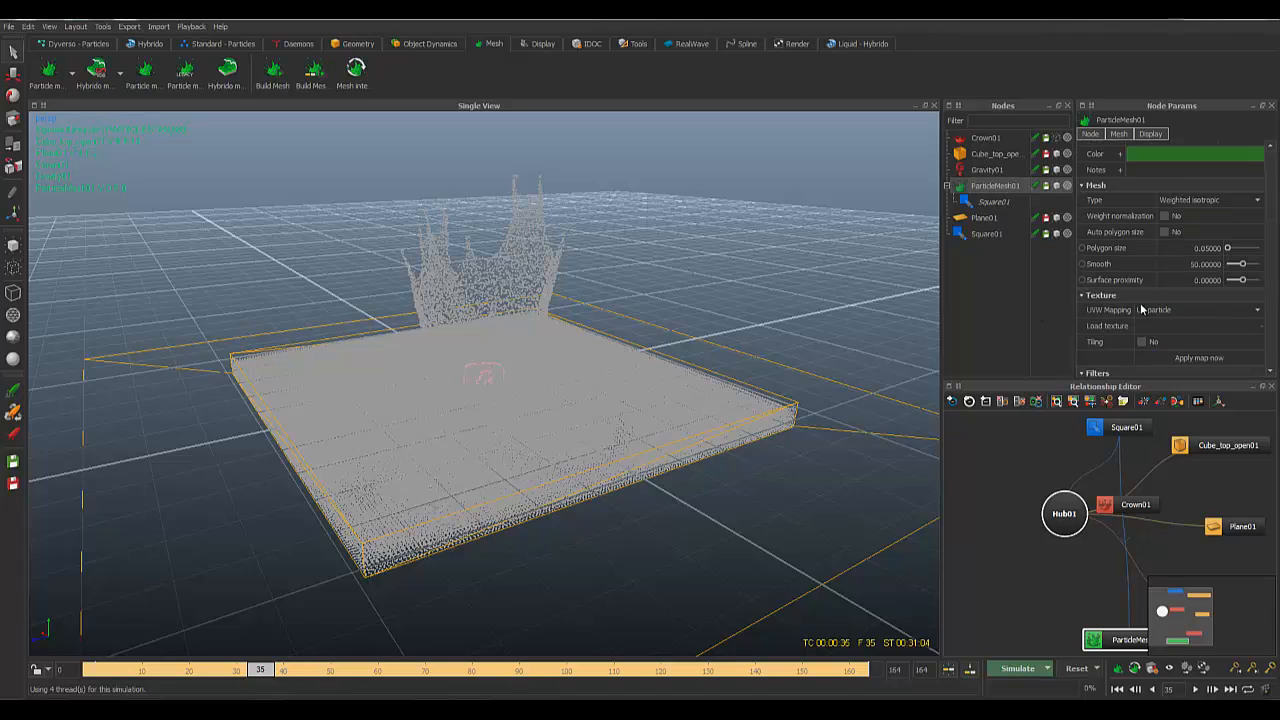
scroll(1141, 309, "up", 1)
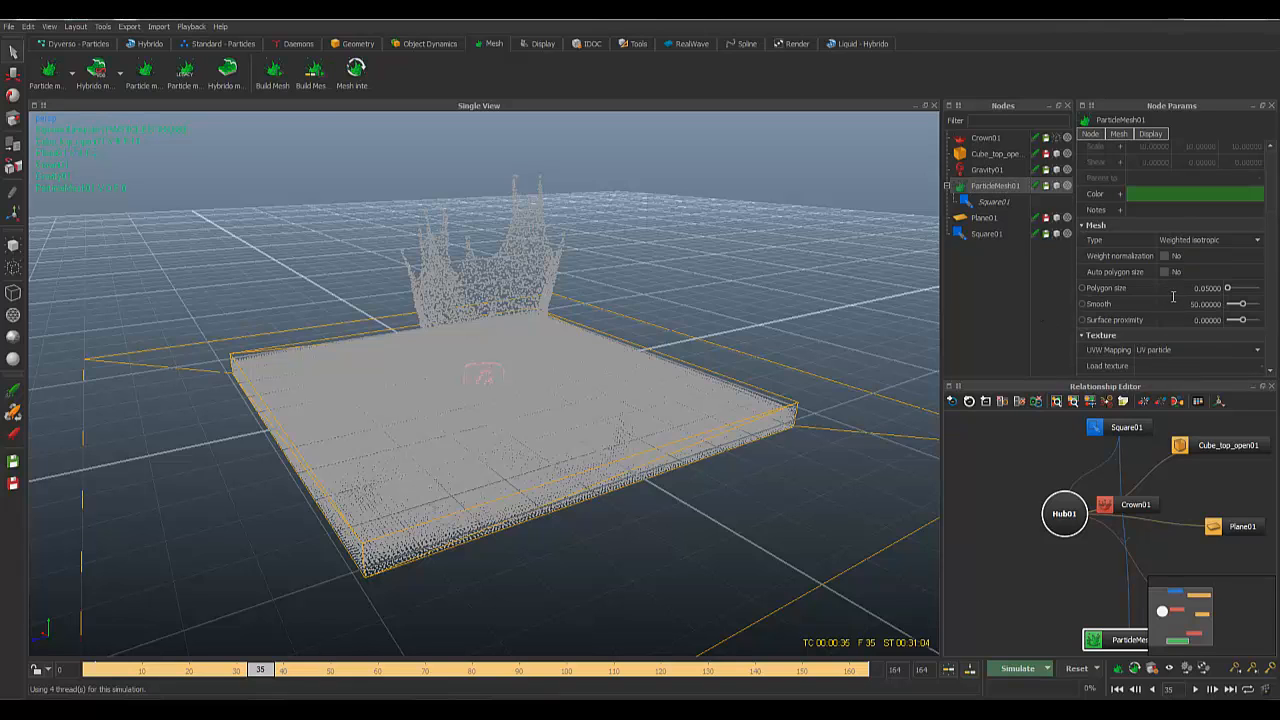
scroll(1126, 301, "down", 8)
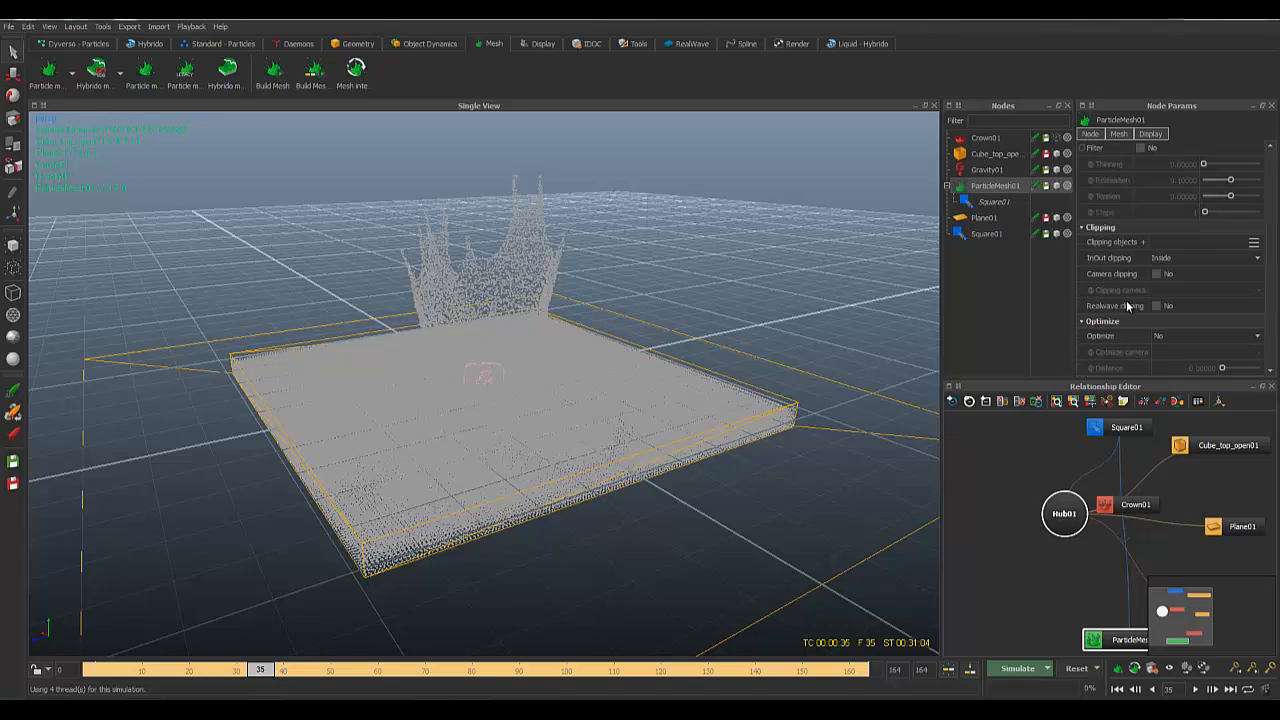
scroll(1130, 310, "up", 3)
scroll(1143, 308, "down", 10)
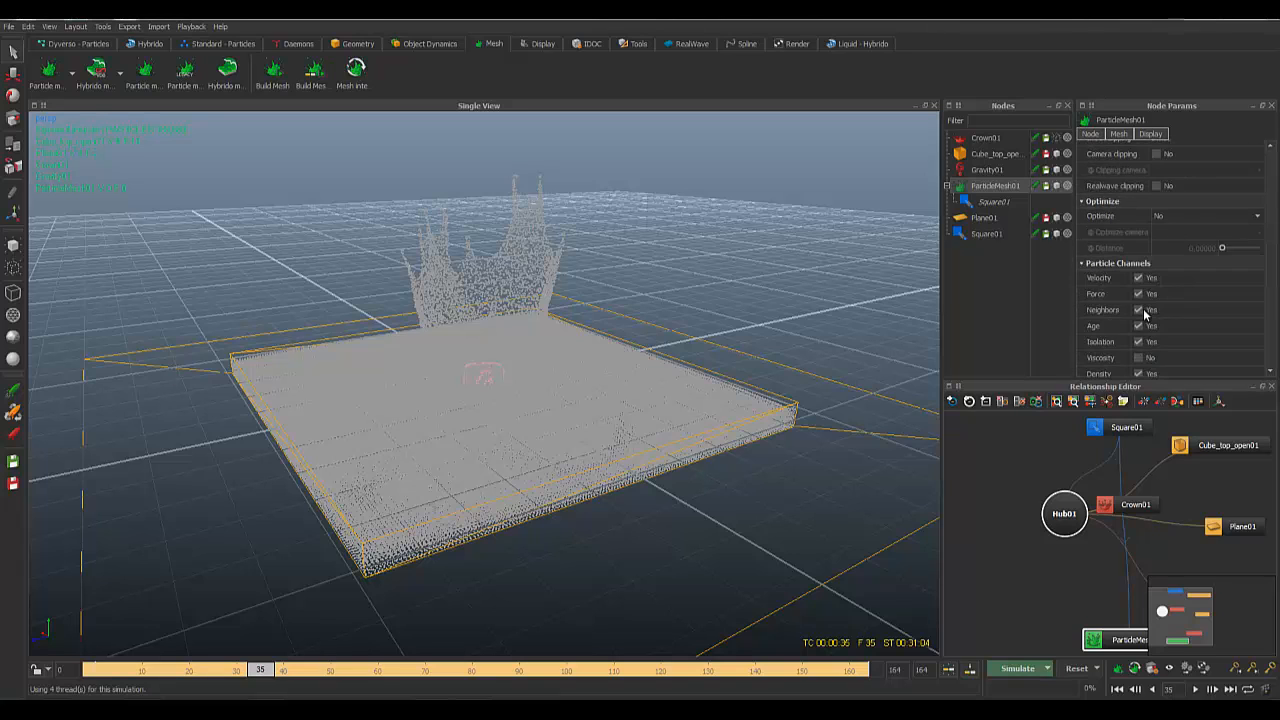
scroll(1135, 306, "up", 3)
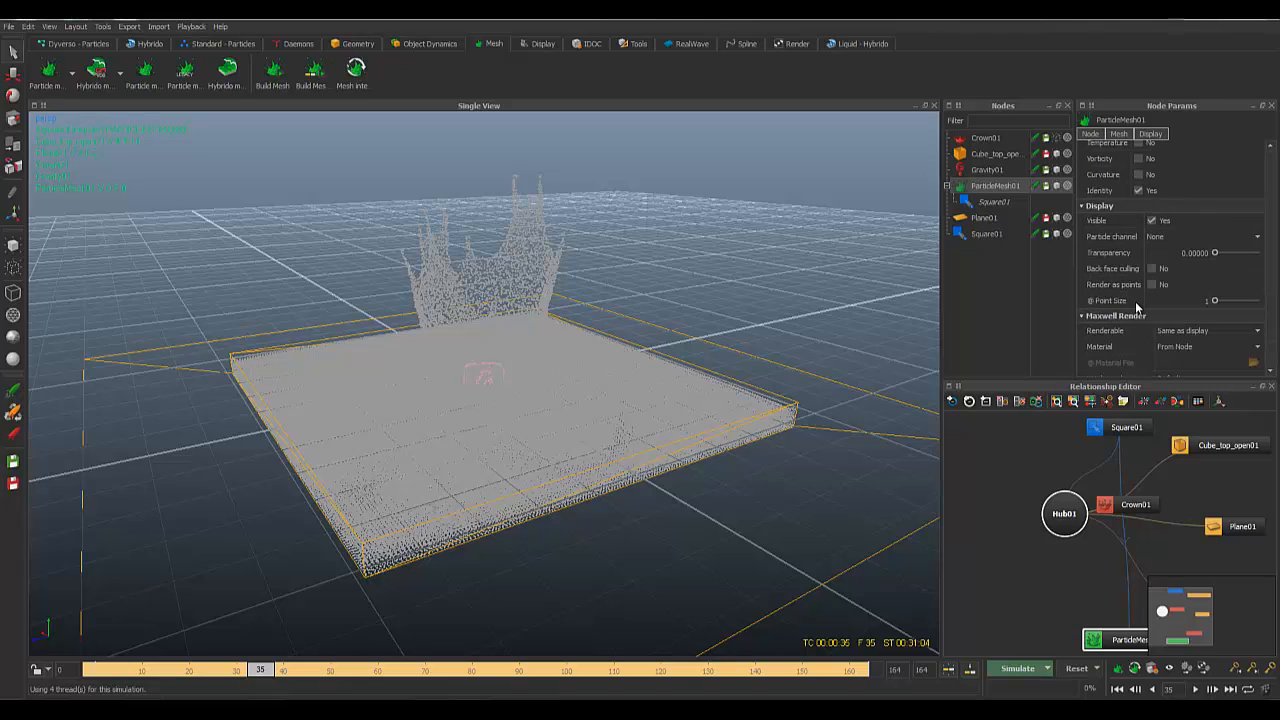
scroll(1135, 301, "up", 5)
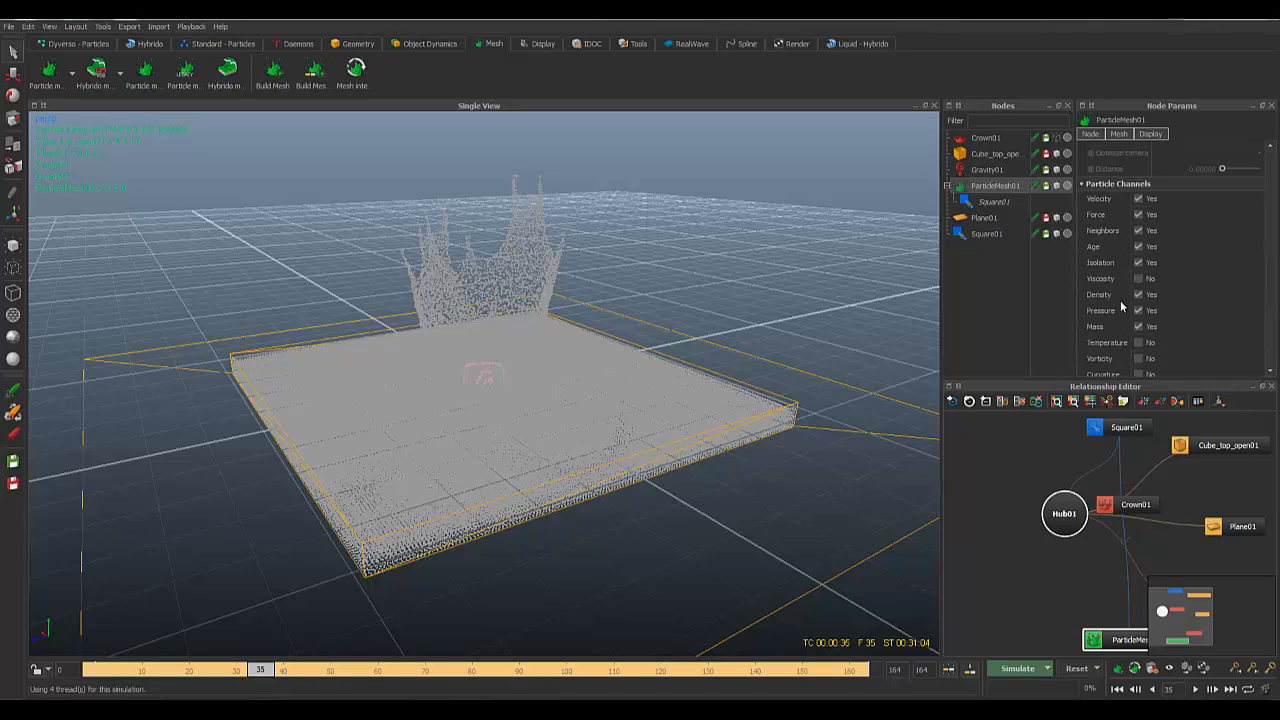
left_click(993, 203)
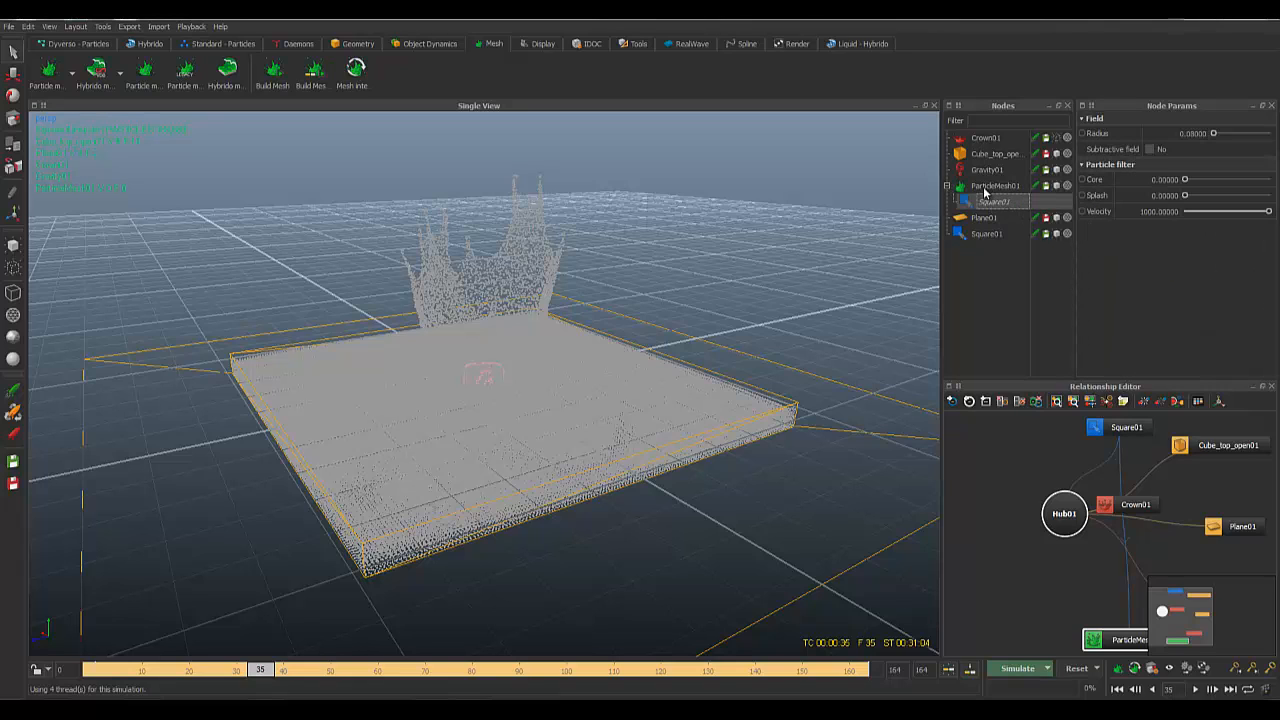
left_click(1000, 186)
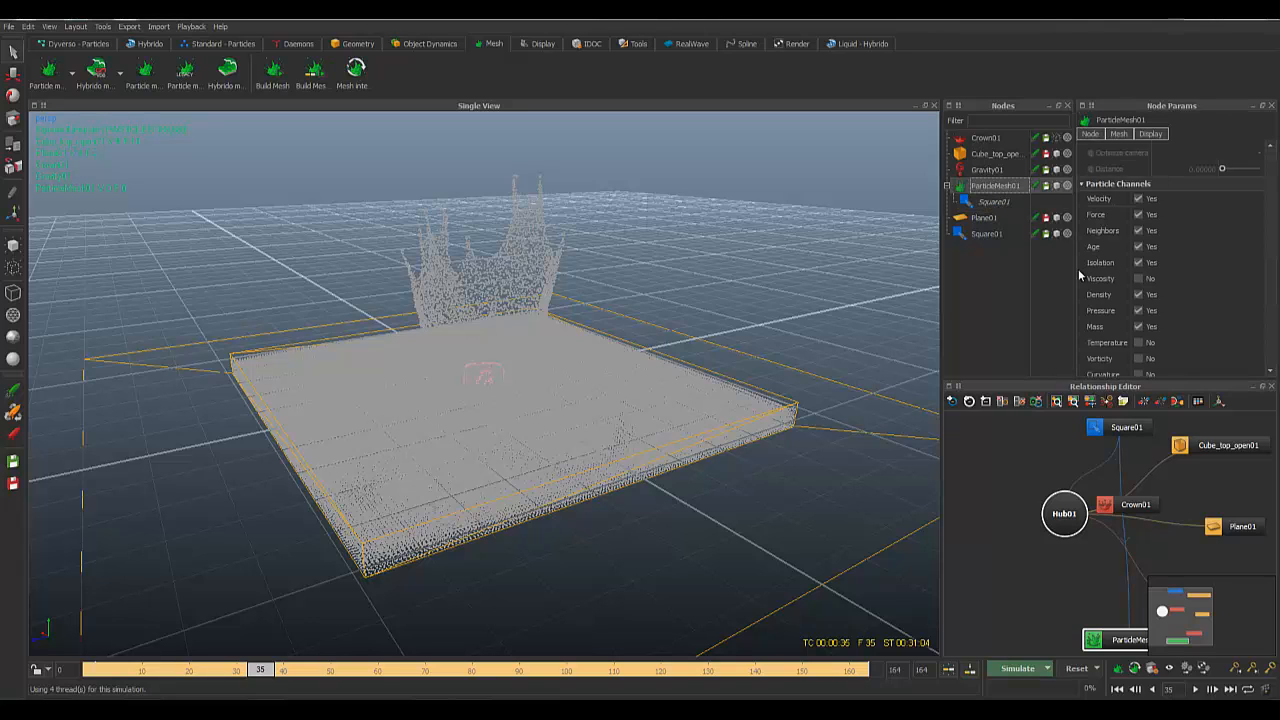
scroll(1078, 269, "down", 5)
scroll(1122, 317, "up", 5)
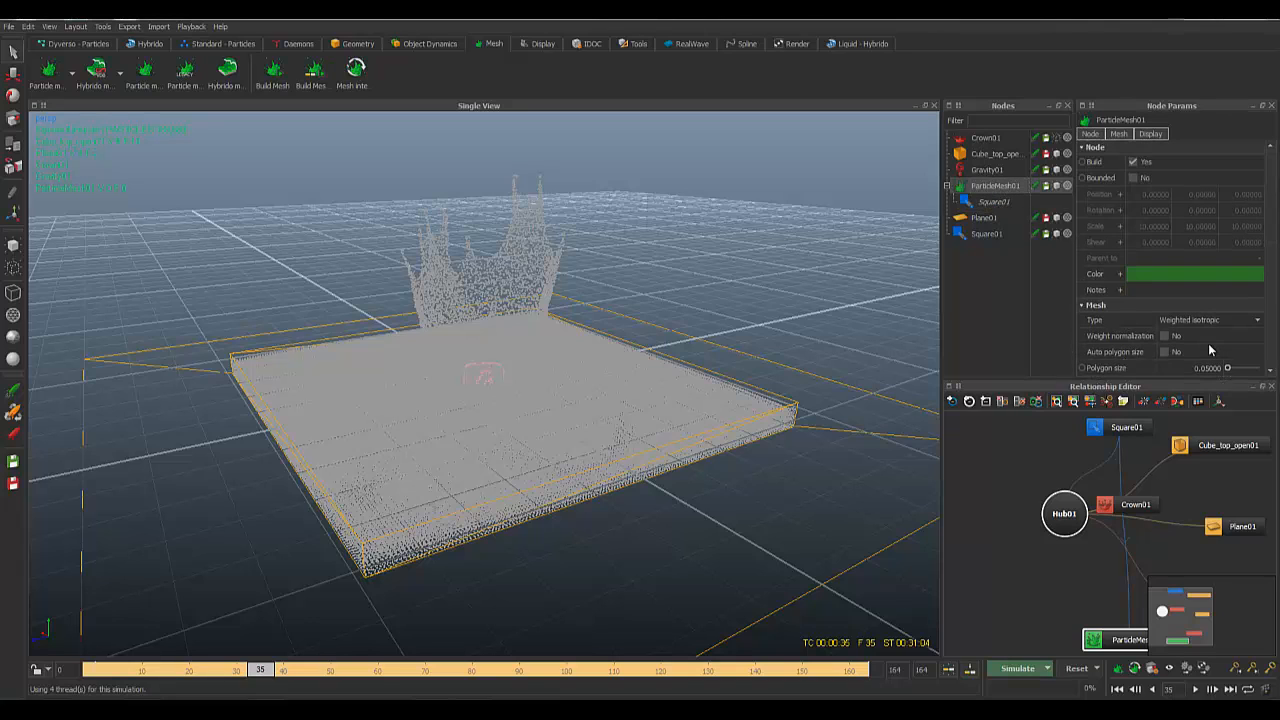
scroll(1210, 349, "down", 3)
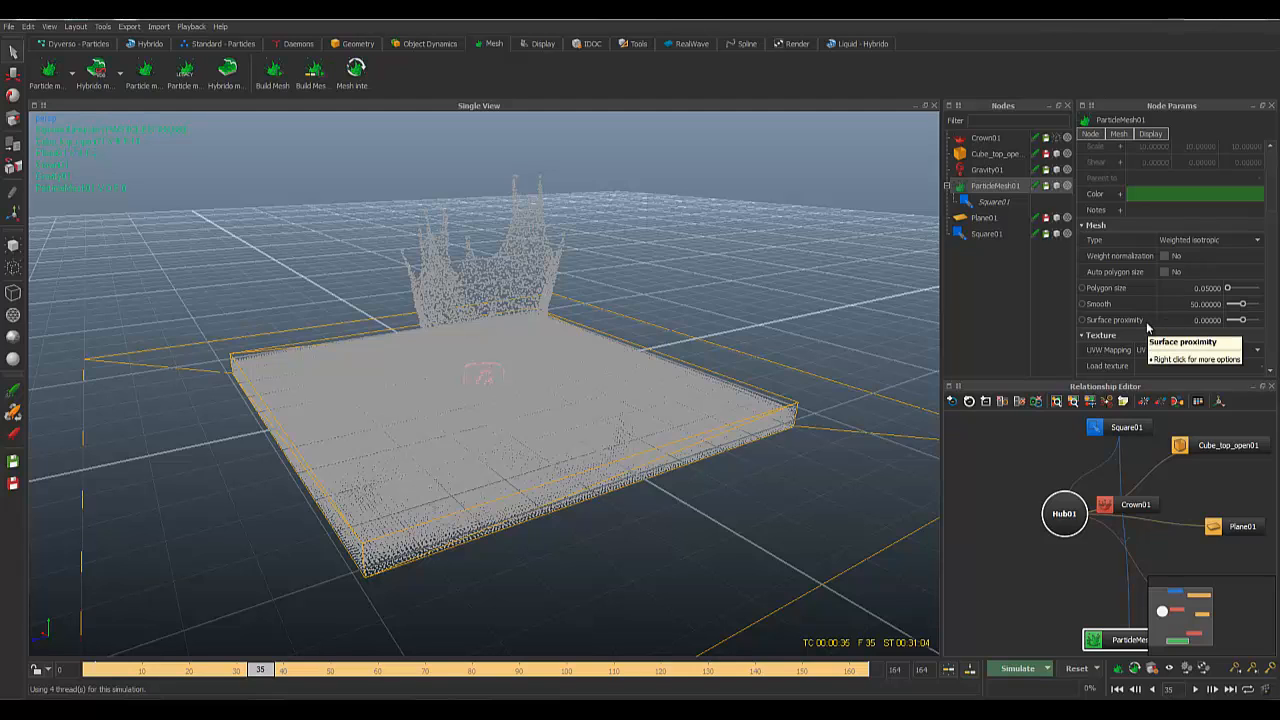
scroll(1147, 327, "down", 2)
left_click(995, 202)
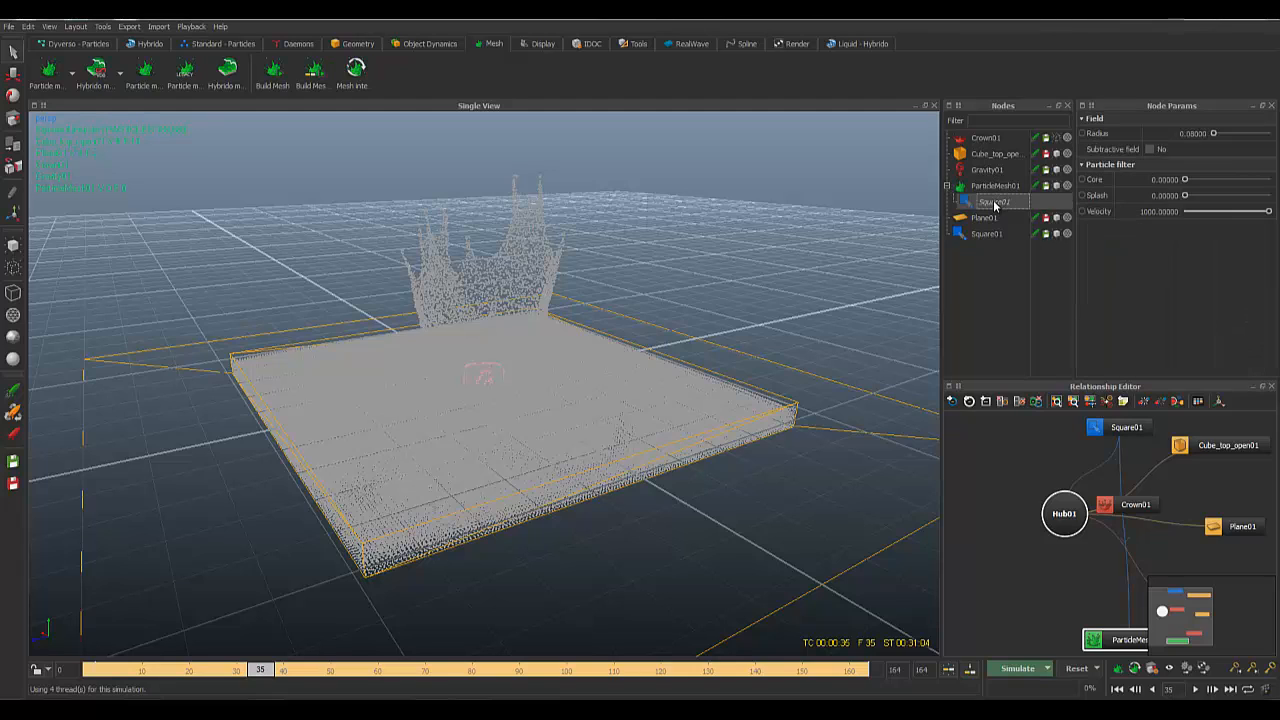
left_click(1003, 189)
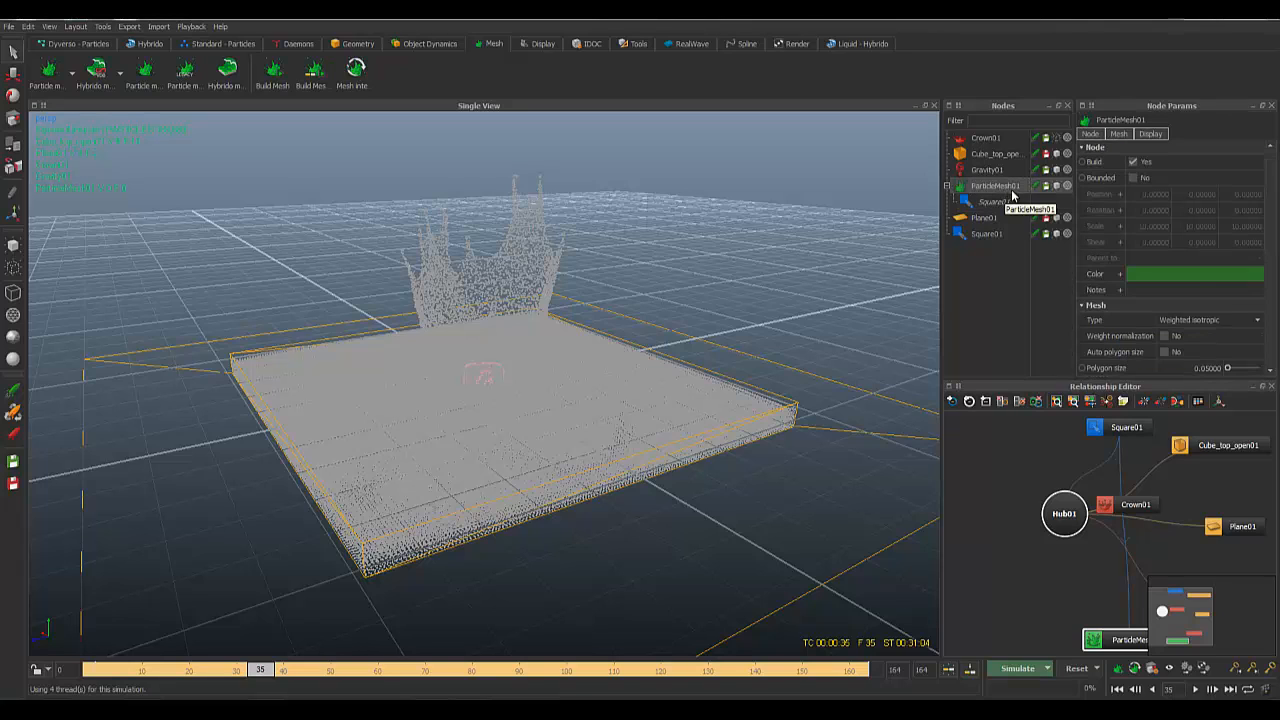
scroll(1118, 272, "up", 2)
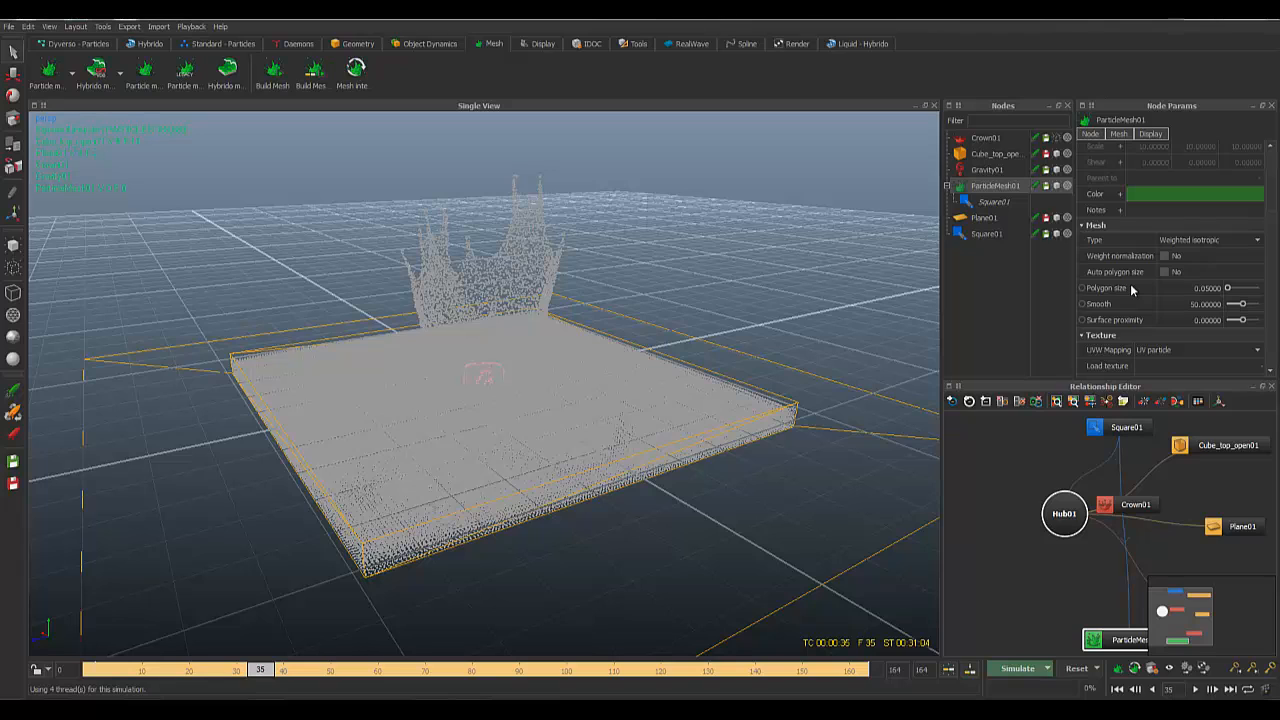
scroll(1133, 290, "down", 2)
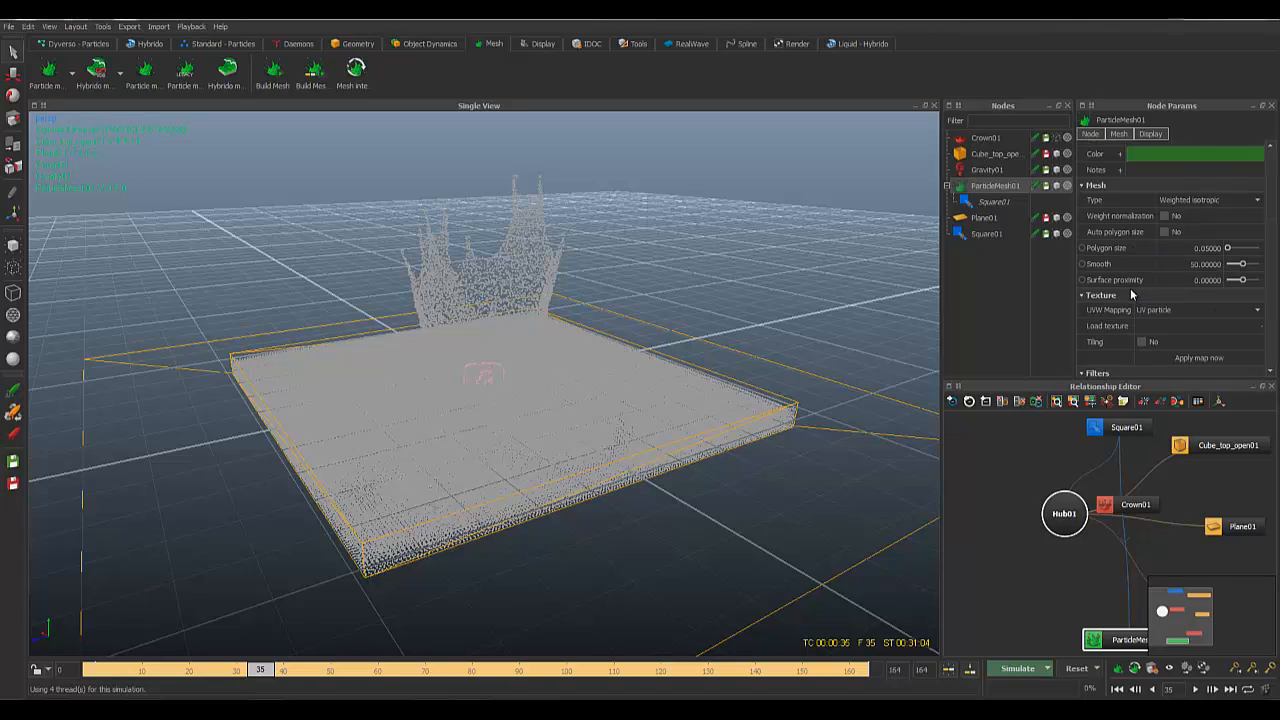
scroll(1130, 290, "down", 5)
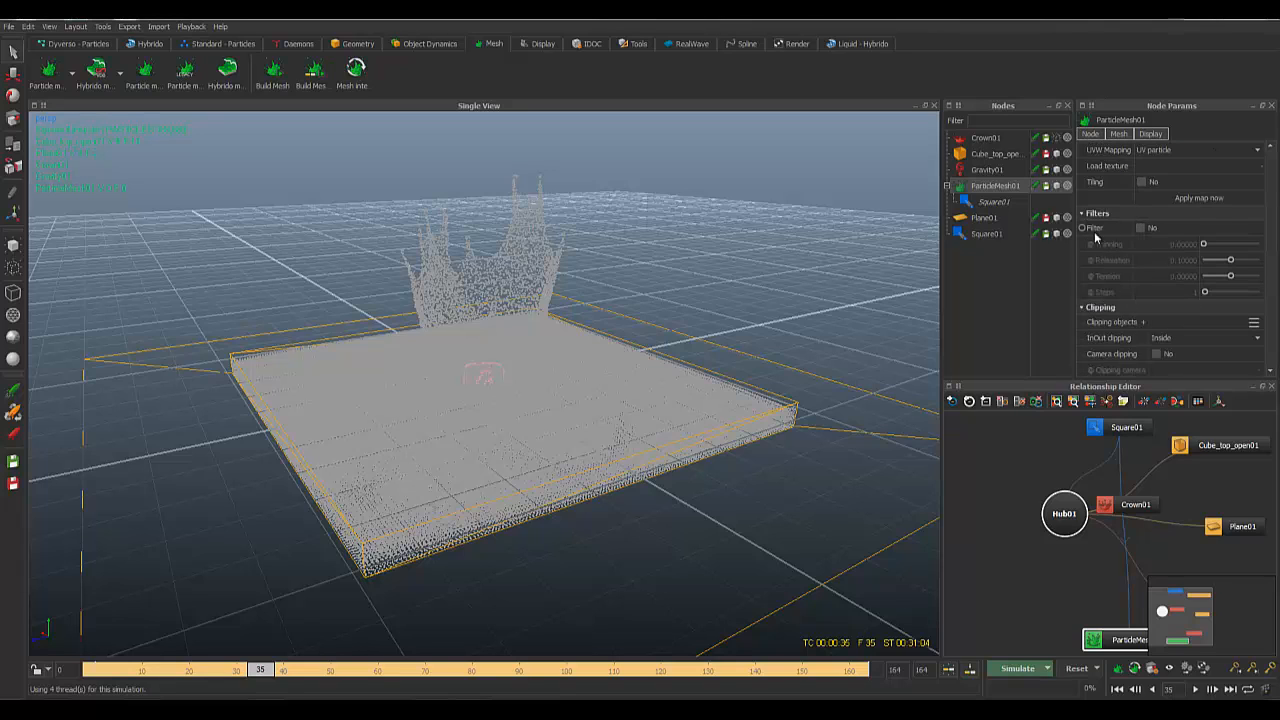
Step: Turn on Filter with Thinning 0.02 for ParticleMesh01, then Build the mesh
left_click(1140, 229)
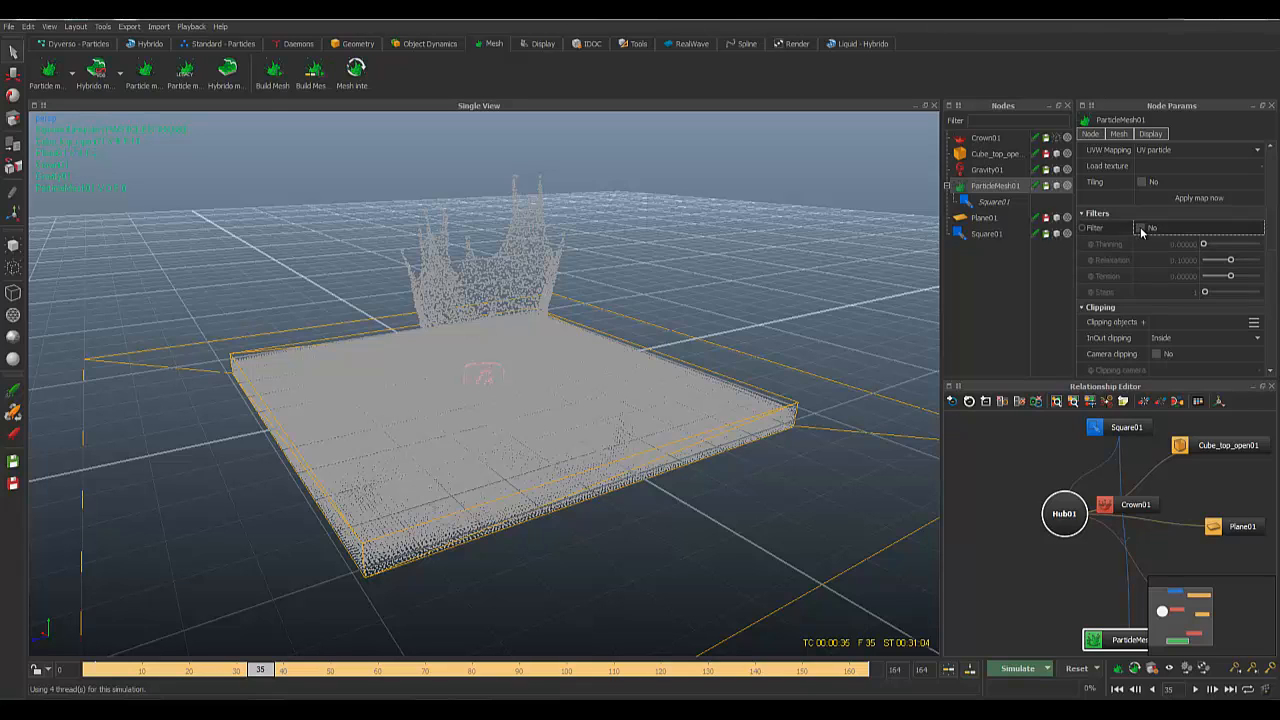
left_click(1141, 229)
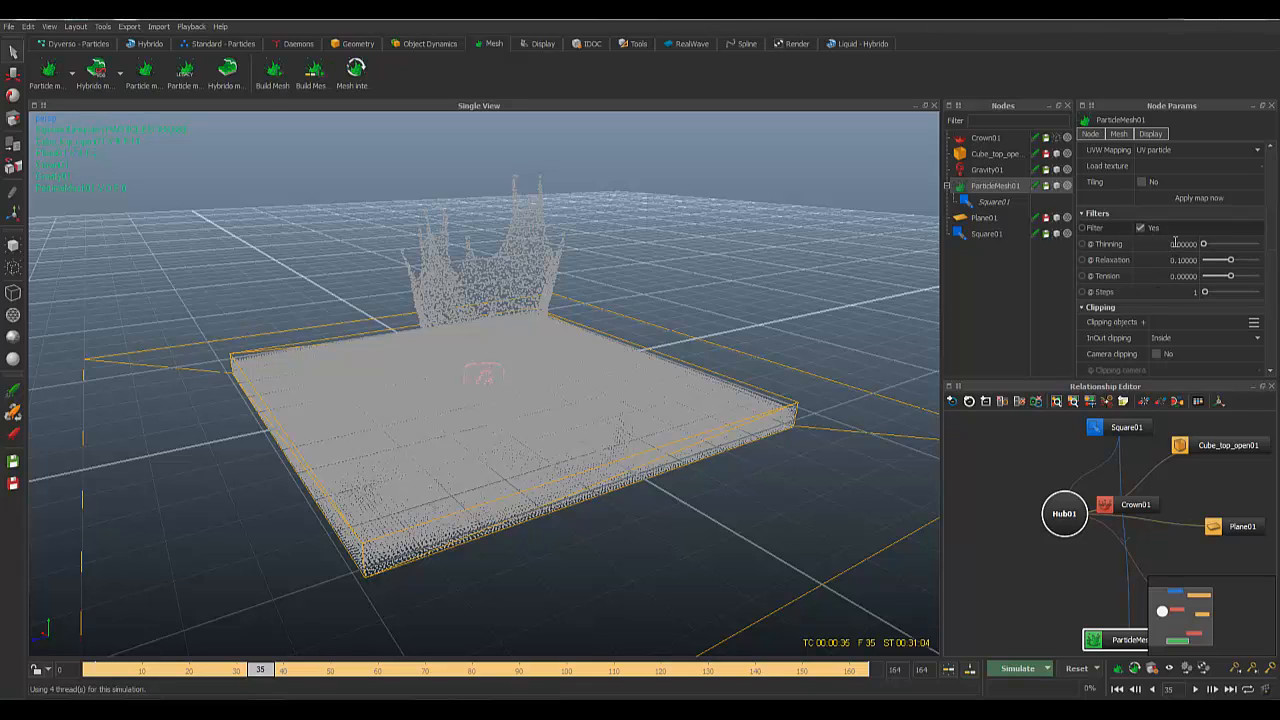
left_click(1169, 247)
type(".0")
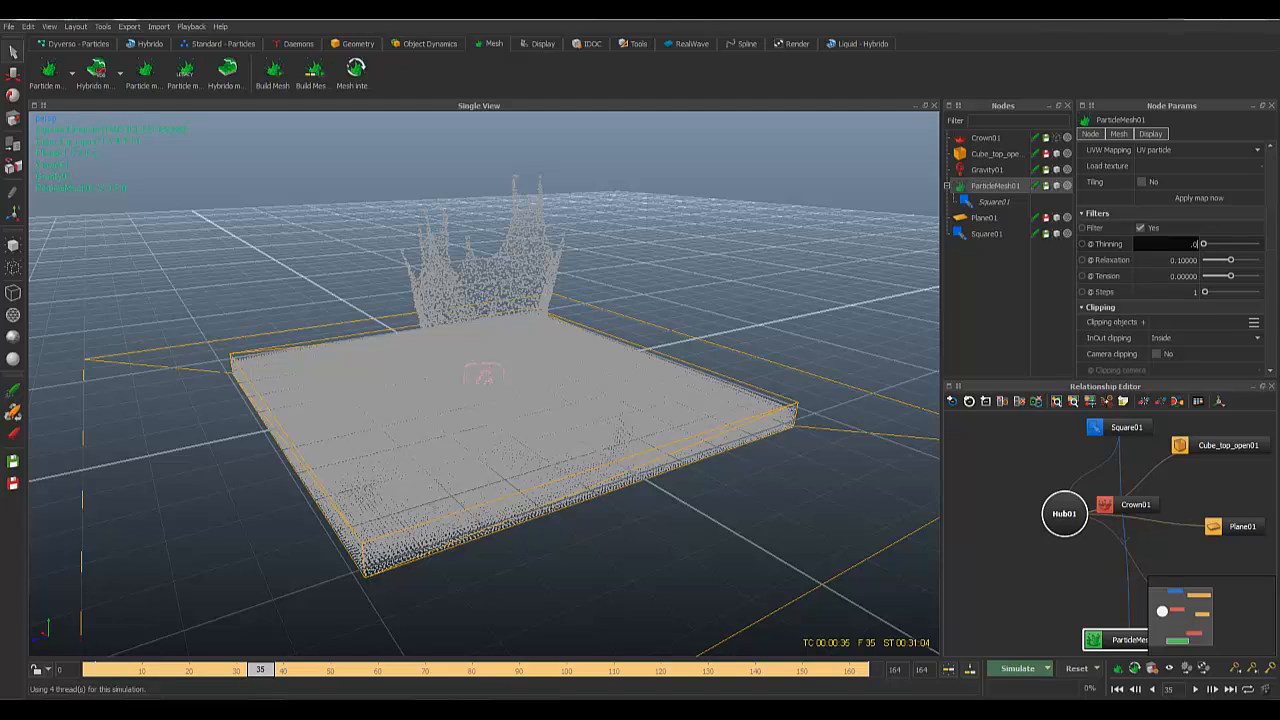
type("2")
key("Return")
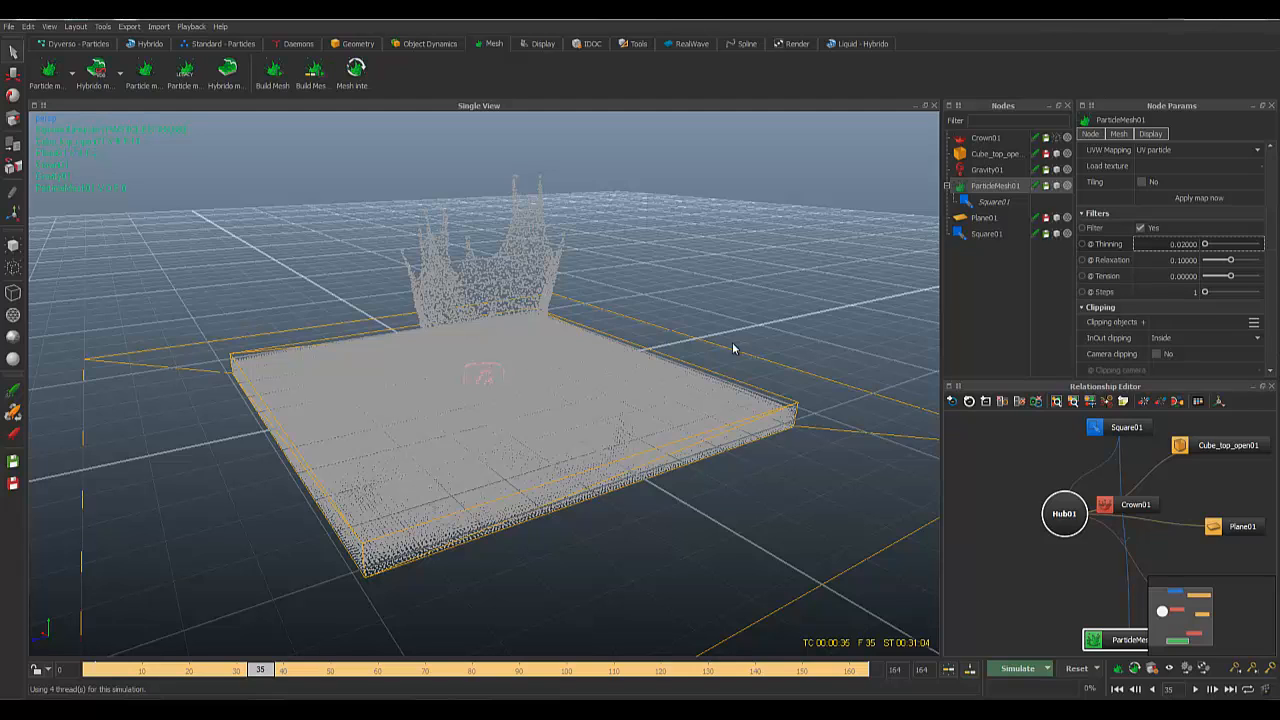
right_click(985, 187)
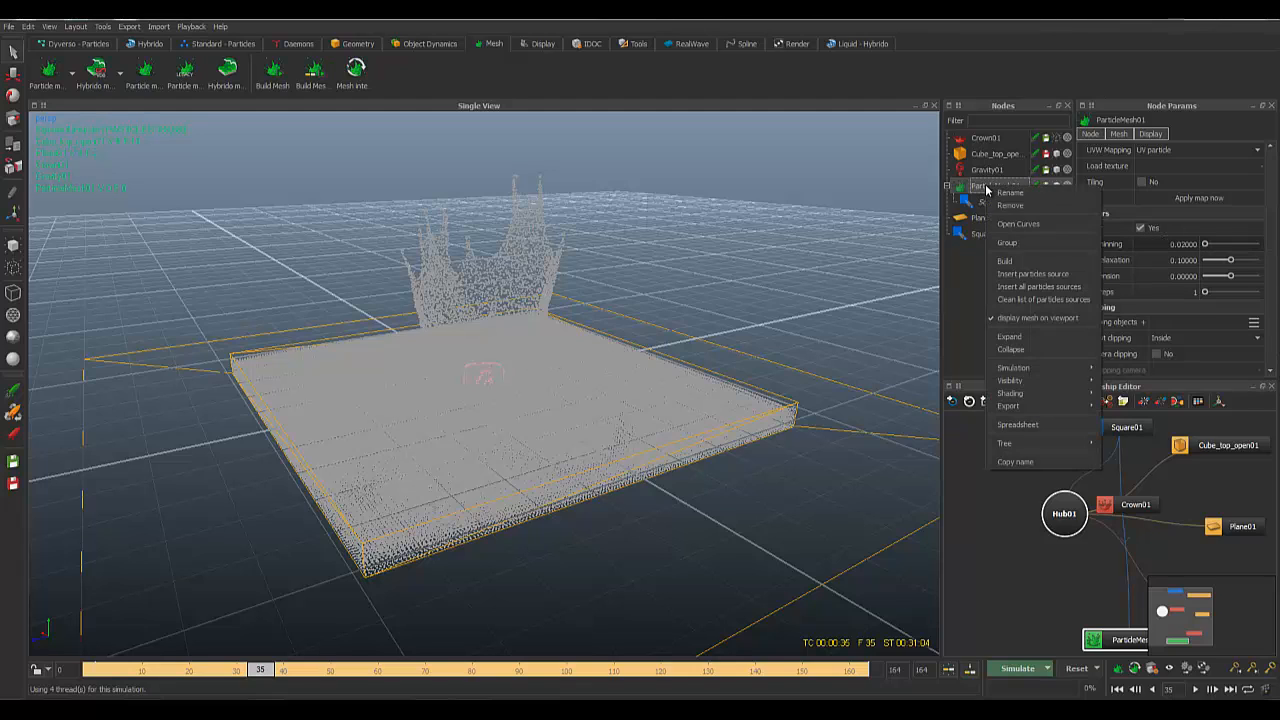
left_click(1005, 261)
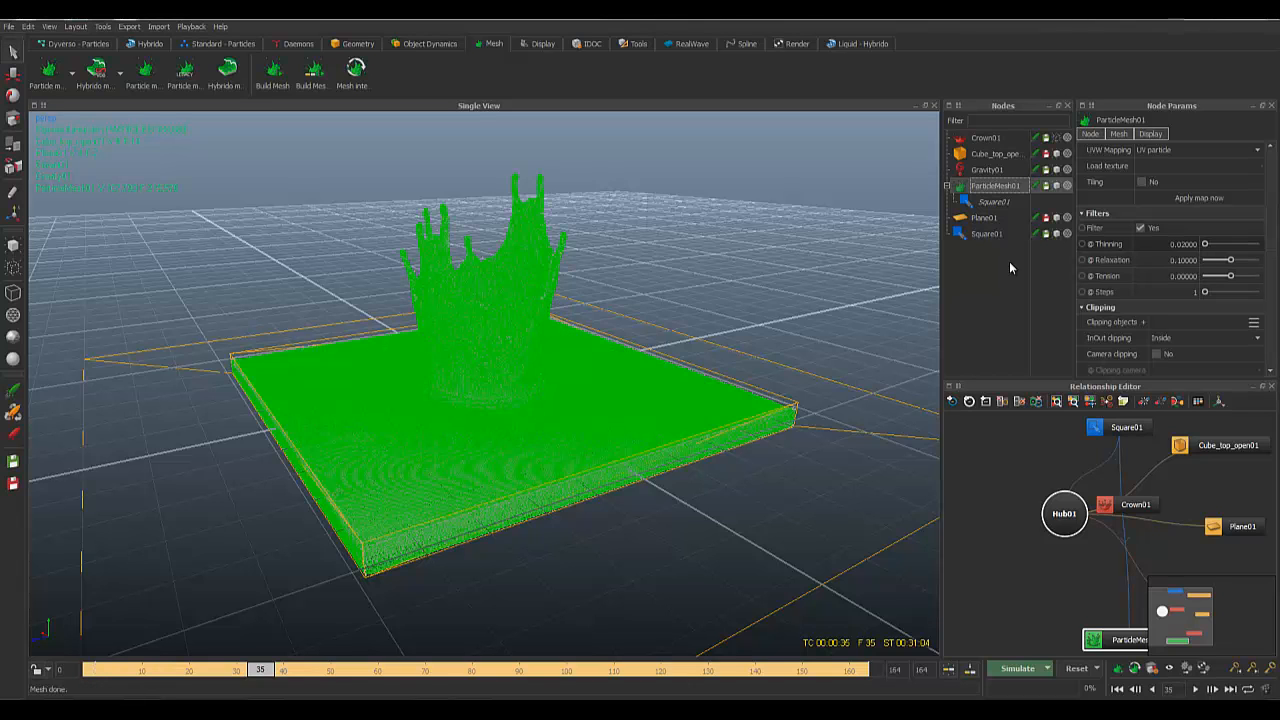
Step: Switch the viewport to smooth shaded display and orbit around the crown-splash mesh
middle_click_drag(744, 264, 710, 286)
left_click(710, 286)
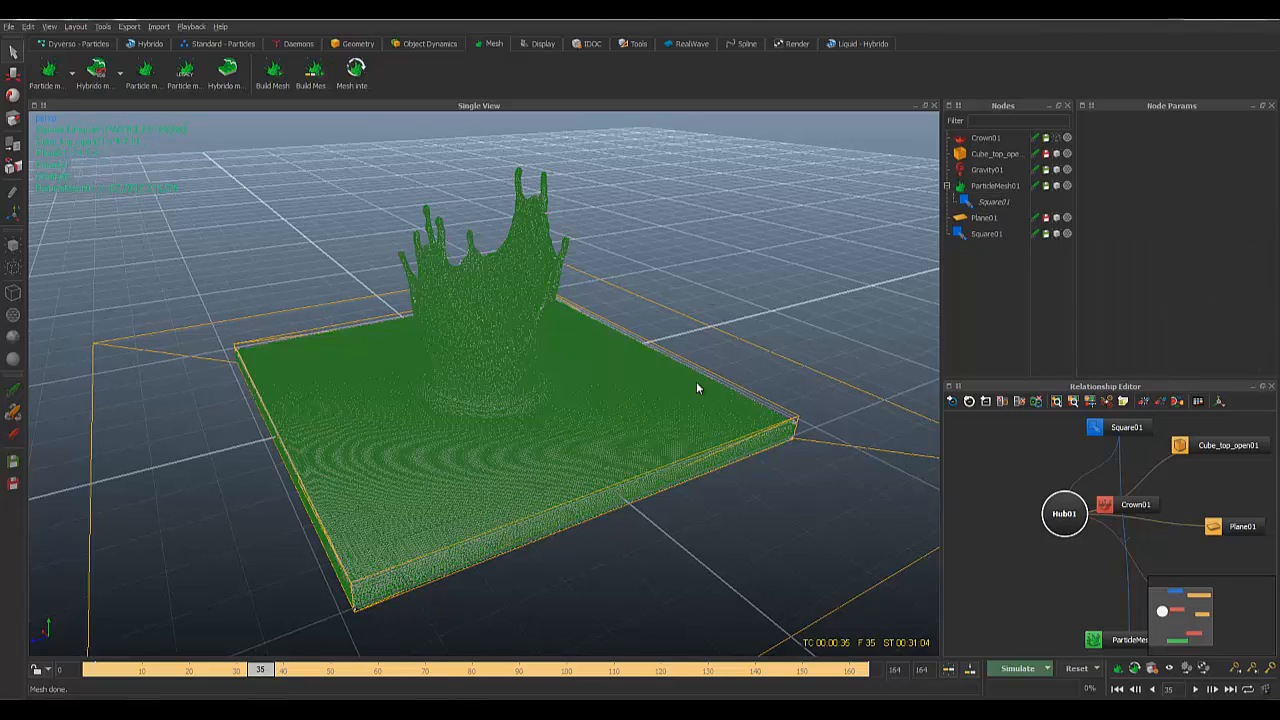
mouse_move(696, 381)
middle_mouse_down()
mouse_move(689, 366)
mouse_move(715, 366)
middle_mouse_up()
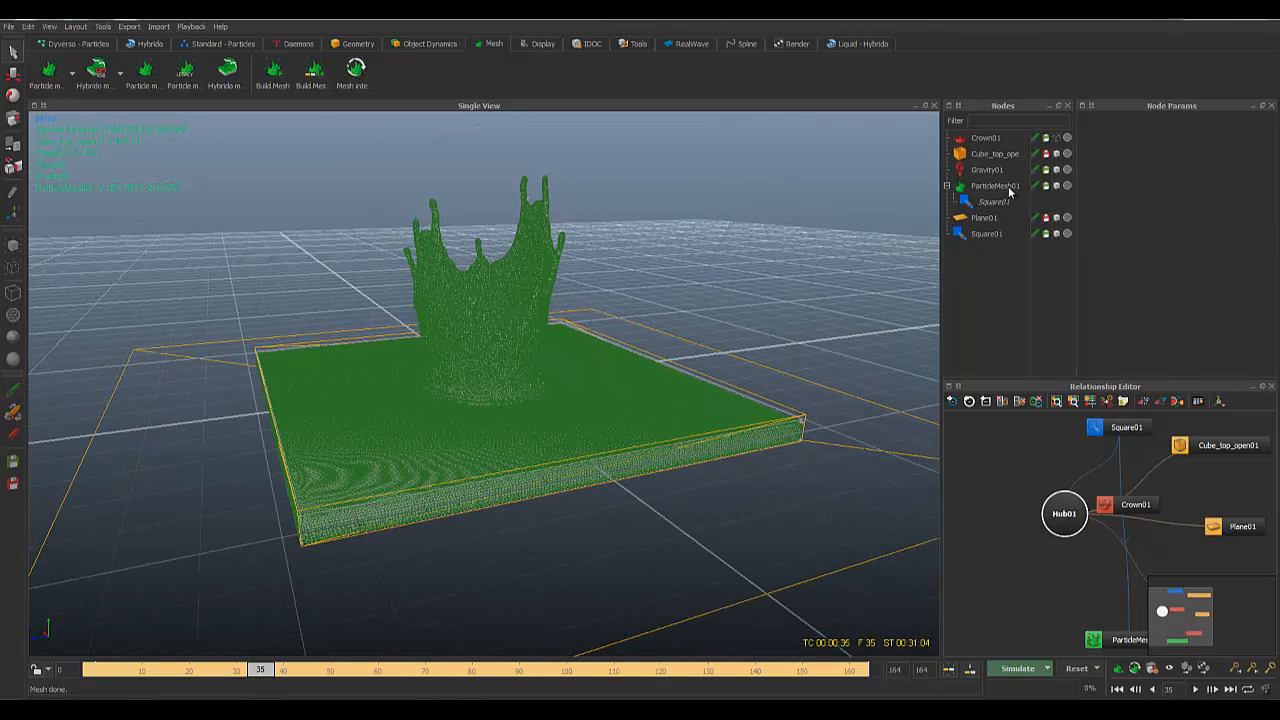
left_click(993, 238)
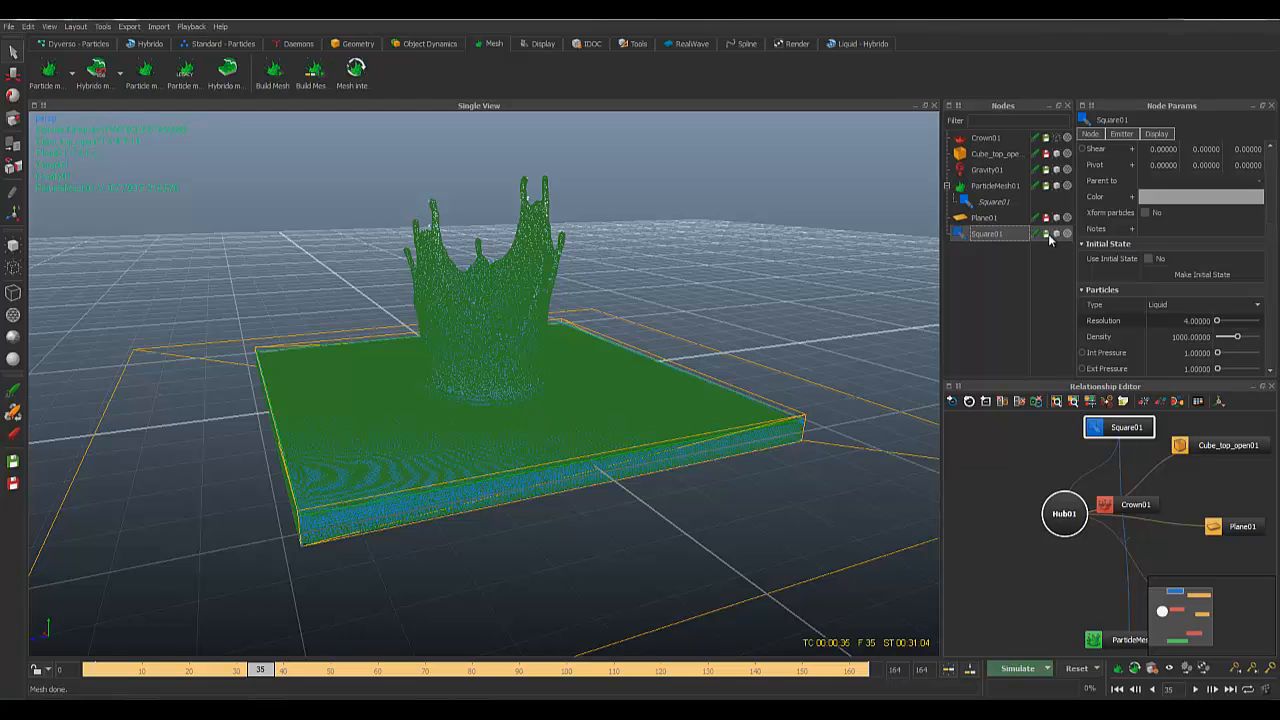
middle_click_drag(922, 273, 743, 224)
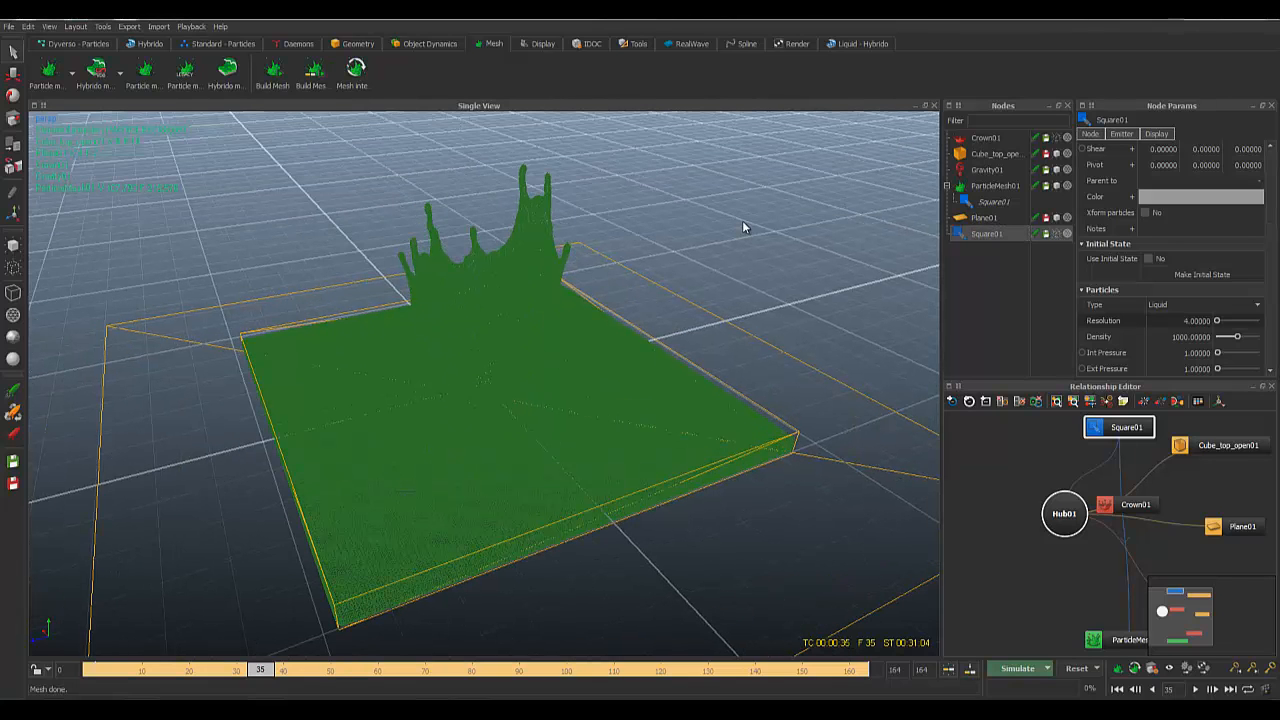
left_click(743, 224)
middle_click_drag(774, 306, 696, 314)
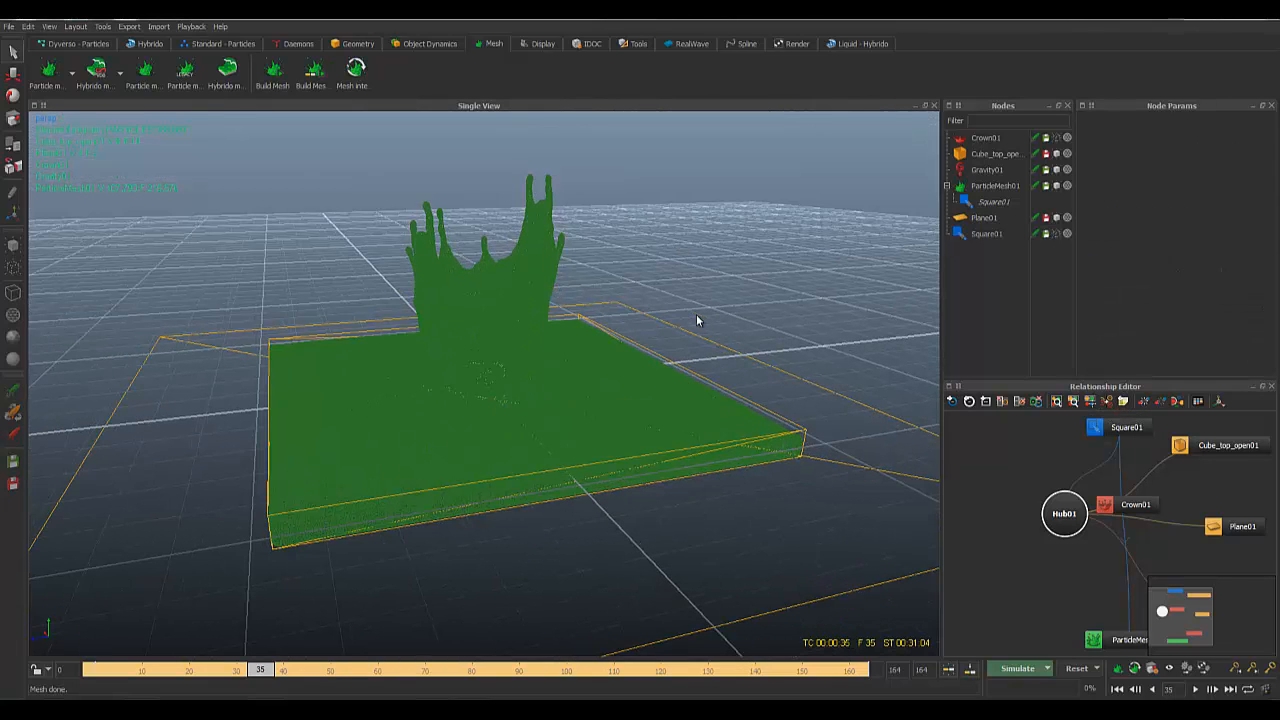
key("0")
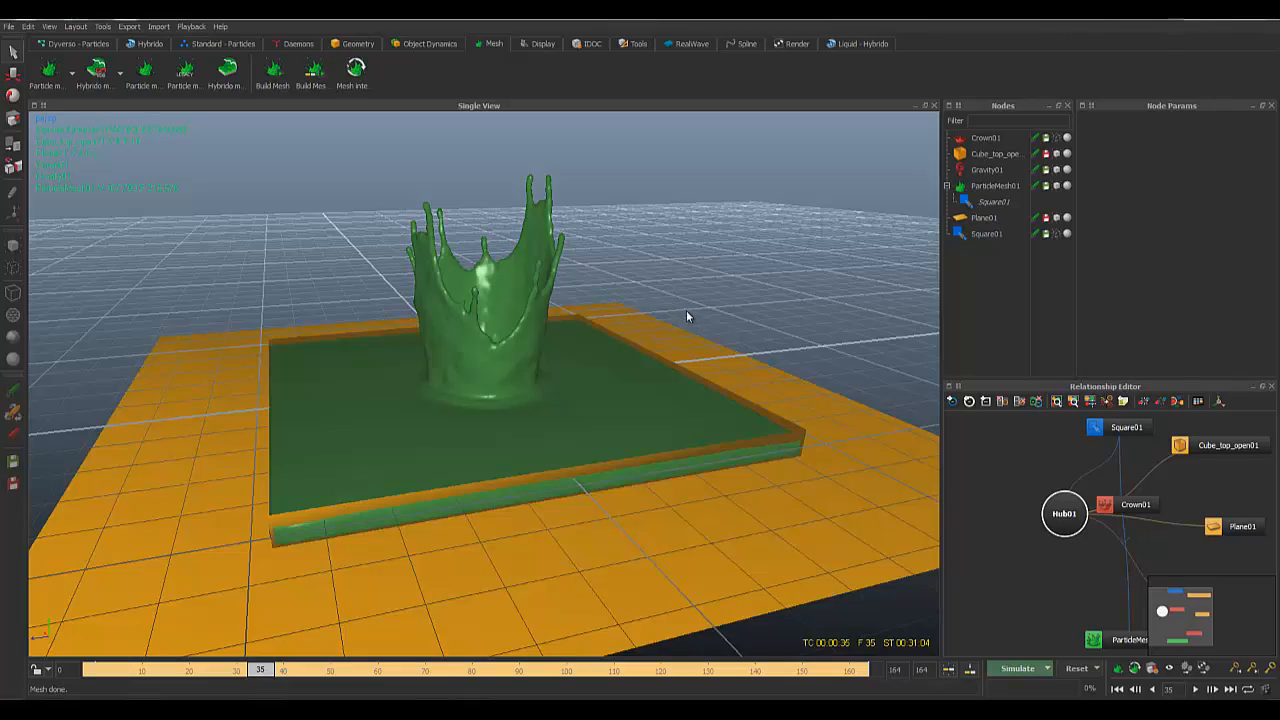
middle_click_drag(686, 316, 638, 285)
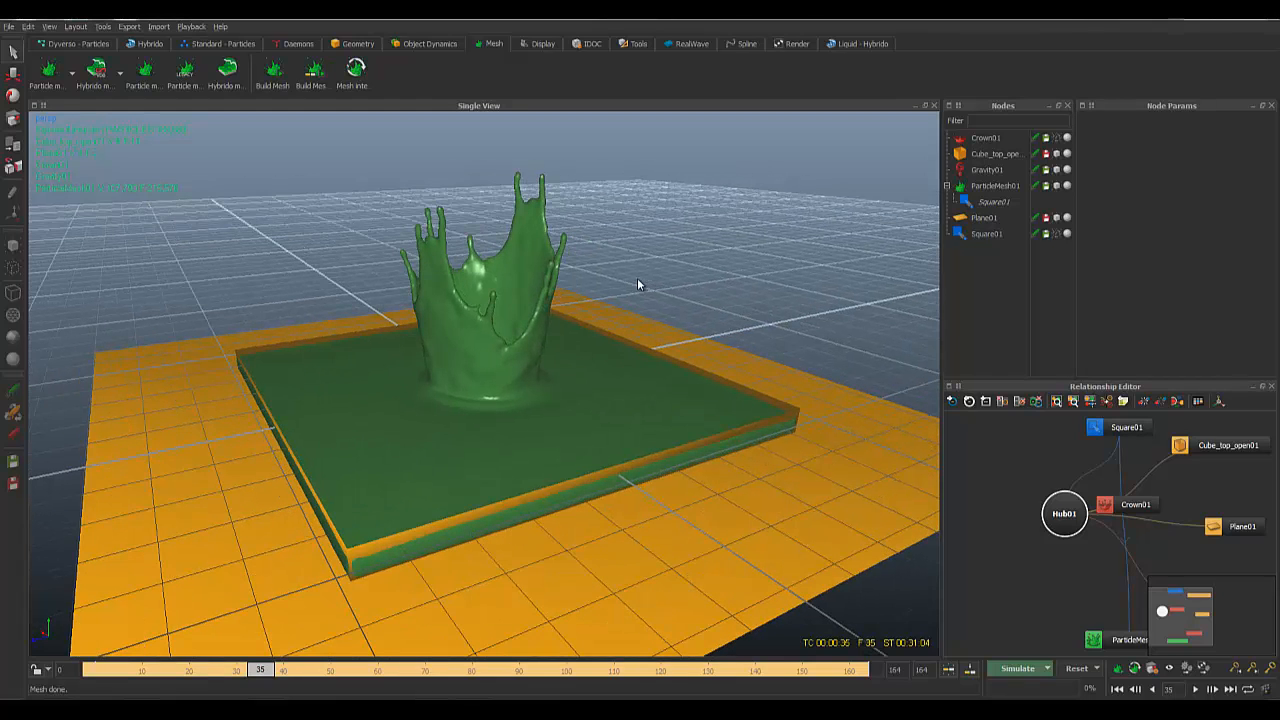
Step: Change ParticleMesh01's Thinning to 0.1 and rebuild the mesh
left_click(995, 186)
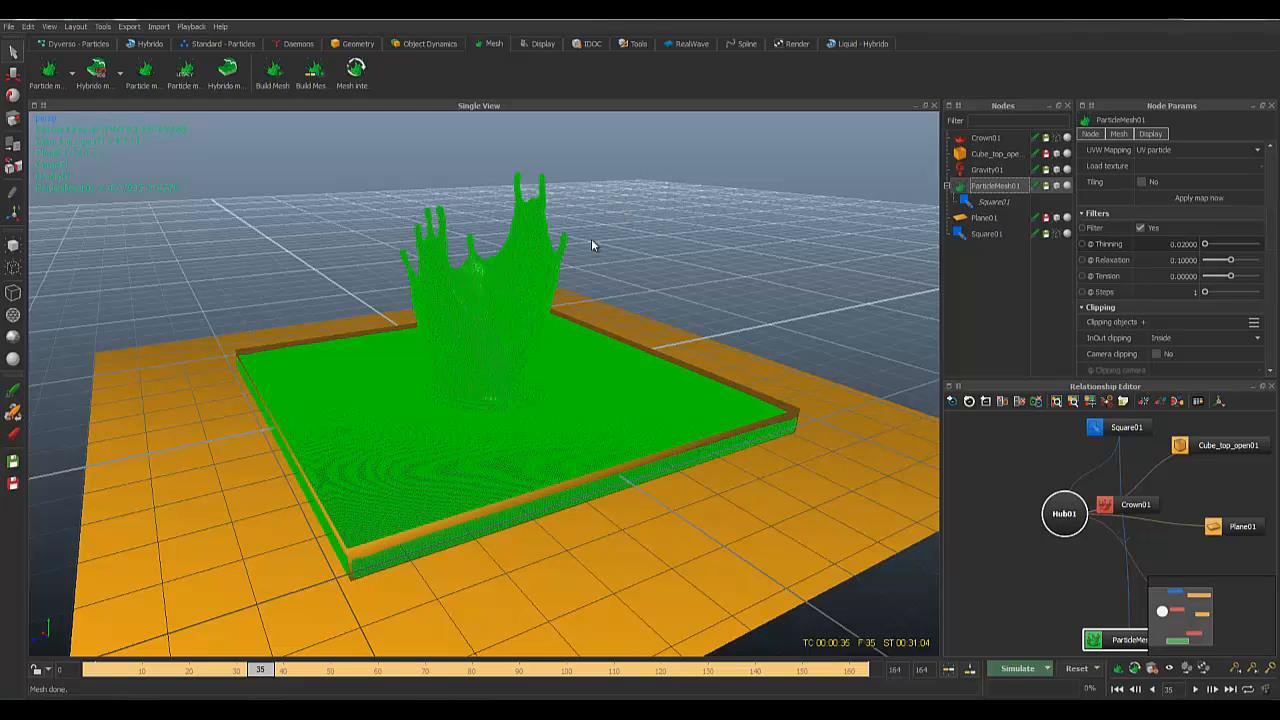
left_click_drag(691, 216, 687, 213, "alt")
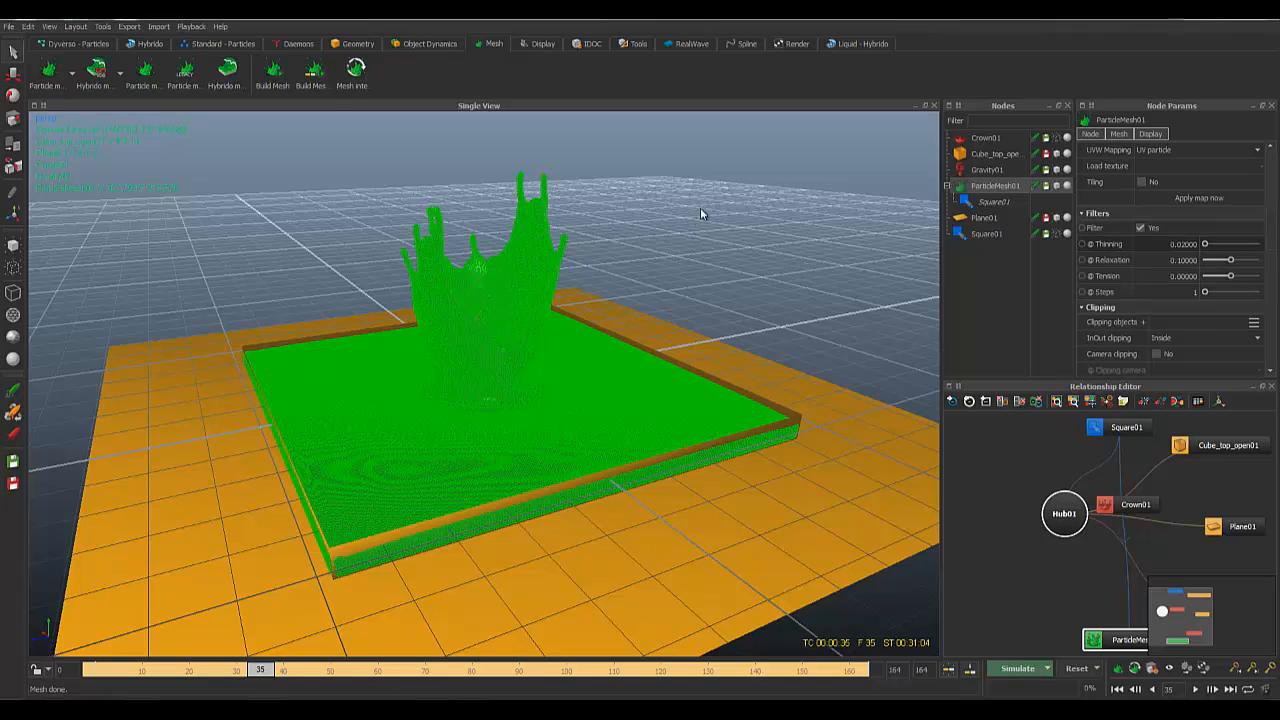
left_click(1183, 244)
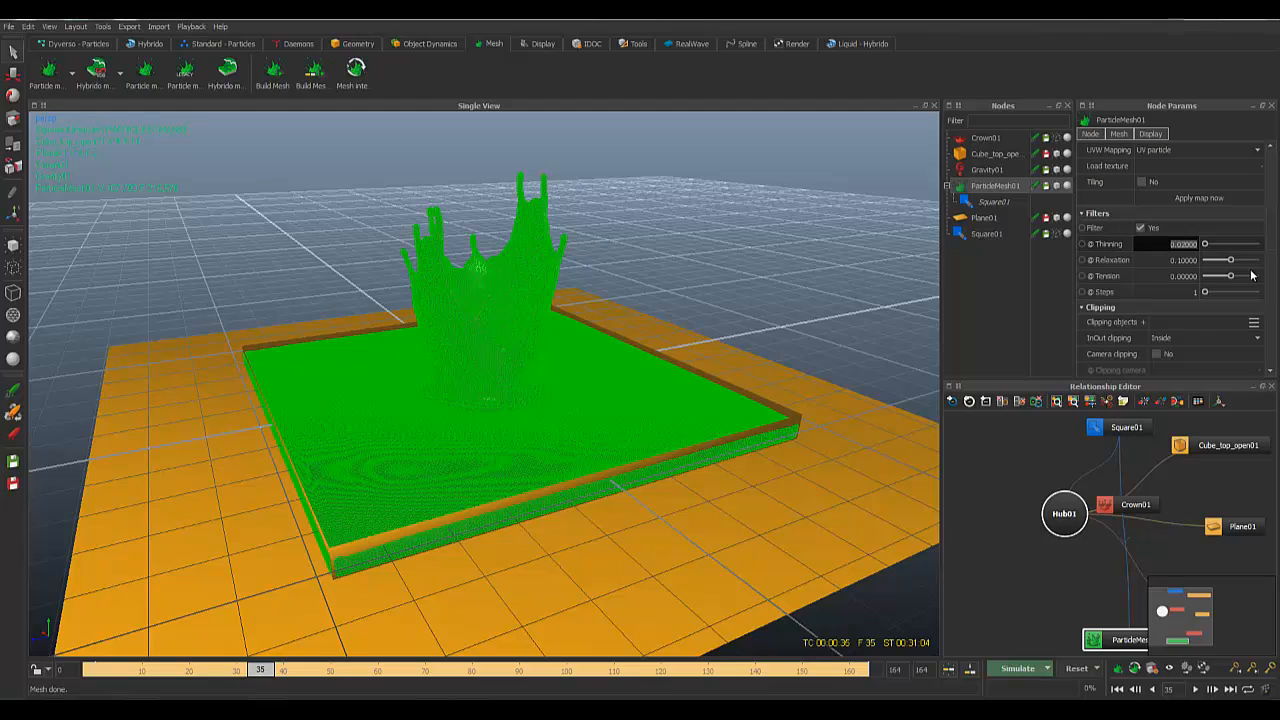
key("BackSpace")
type(".1")
key("Return")
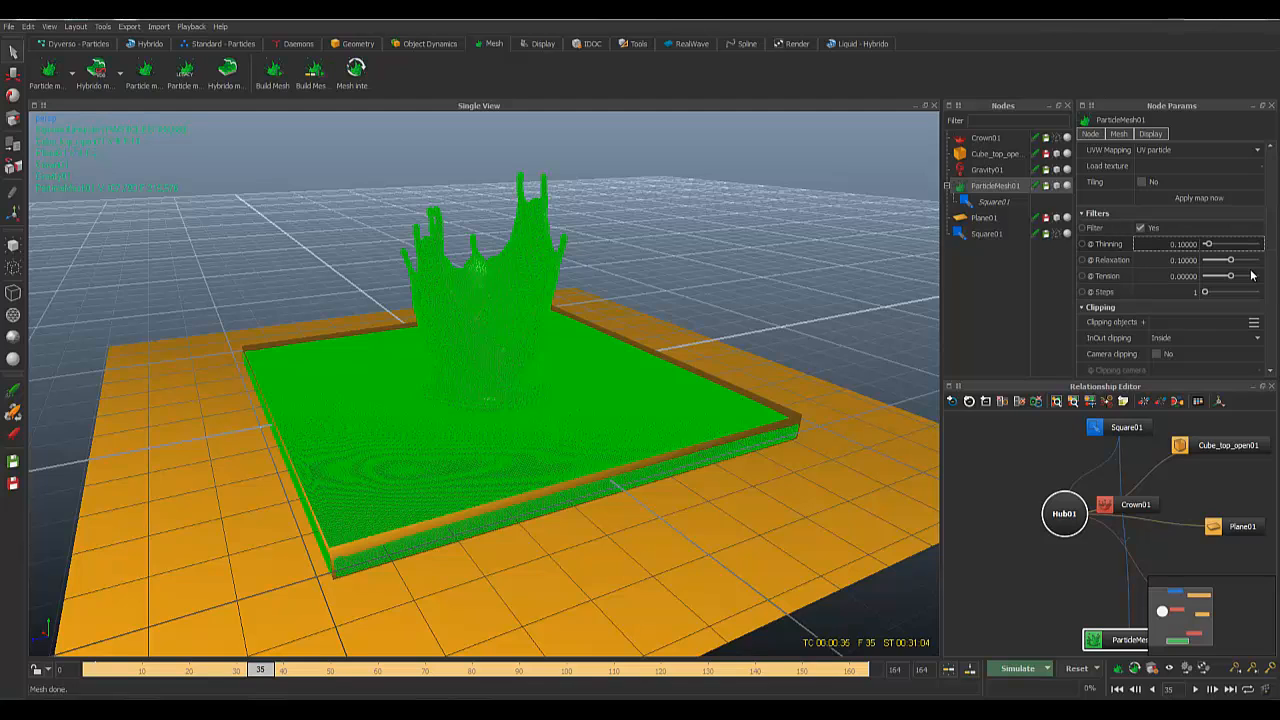
right_click(998, 187)
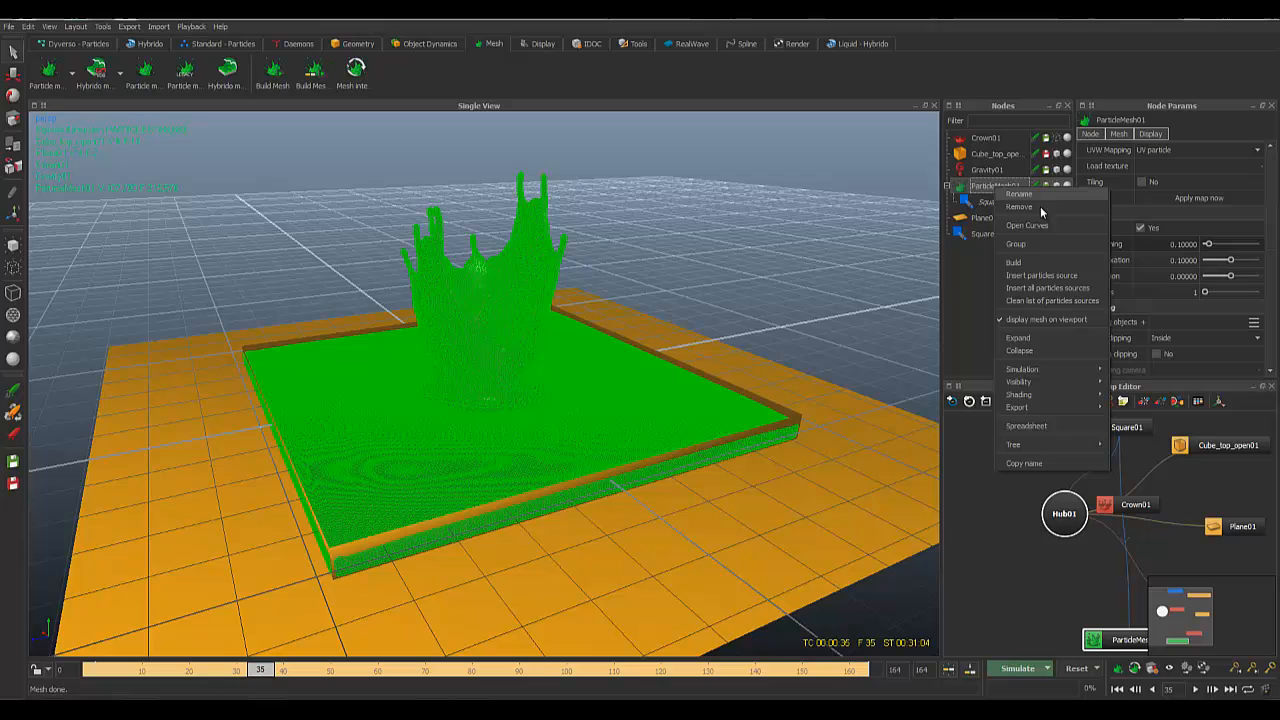
left_click(1027, 264)
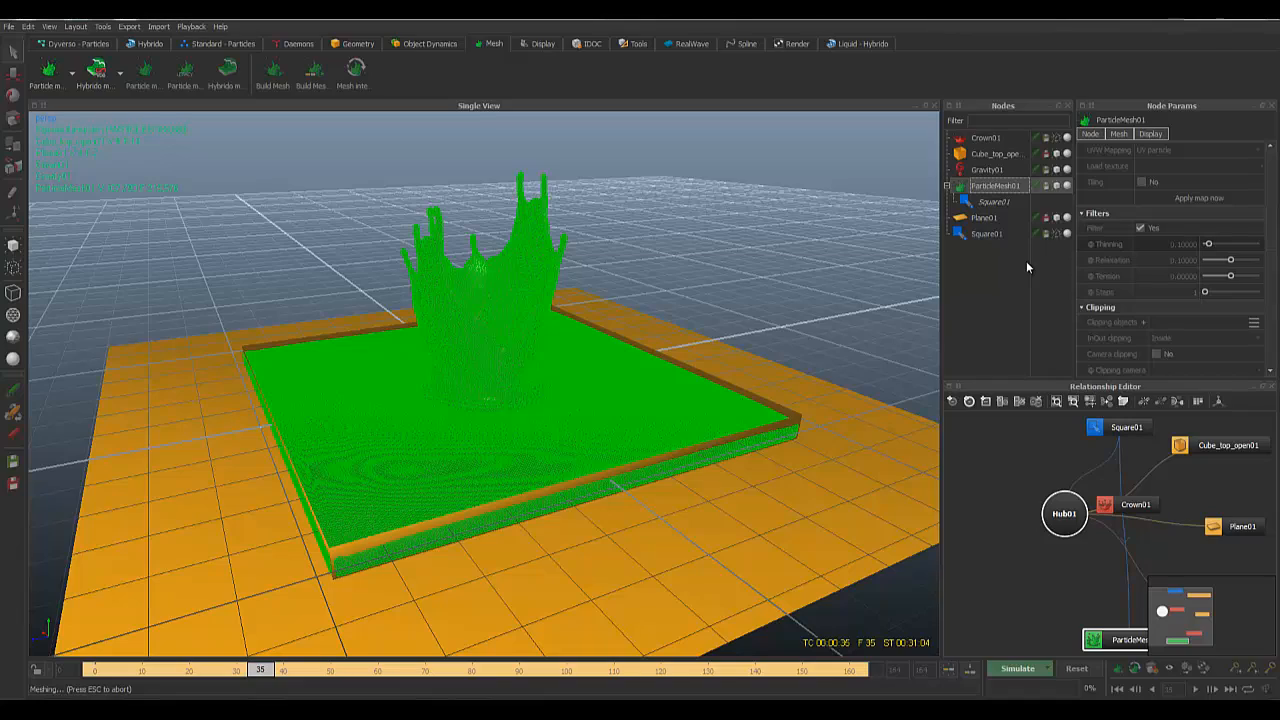
Step: Orbit and zoom around the smoothed, shaded crown-splash mesh, then select Square01
left_click(764, 229)
mouse_move(737, 229)
left_mouse_down("alt")
mouse_move(682, 223)
mouse_move(670, 258)
mouse_move(629, 230)
mouse_move(528, 232)
mouse_move(619, 198)
mouse_move(697, 208)
mouse_move(550, 283)
mouse_move(482, 208)
mouse_move(504, 275)
mouse_move(555, 353)
mouse_move(522, 396)
mouse_move(544, 319)
left_mouse_up("alt")
scroll(588, 288, "up", 5)
scroll(504, 275, "down", 5)
scroll(504, 275, "up", 5)
scroll(543, 307, "down", 5)
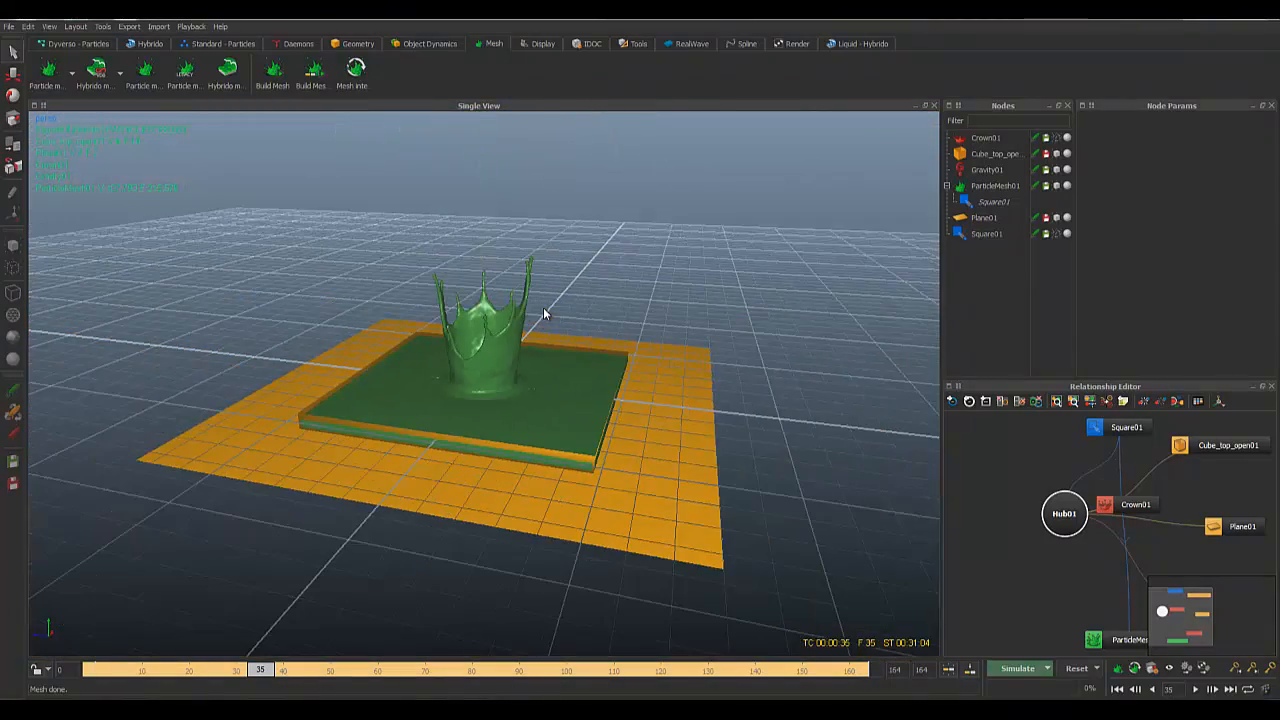
scroll(527, 310, "up", 5)
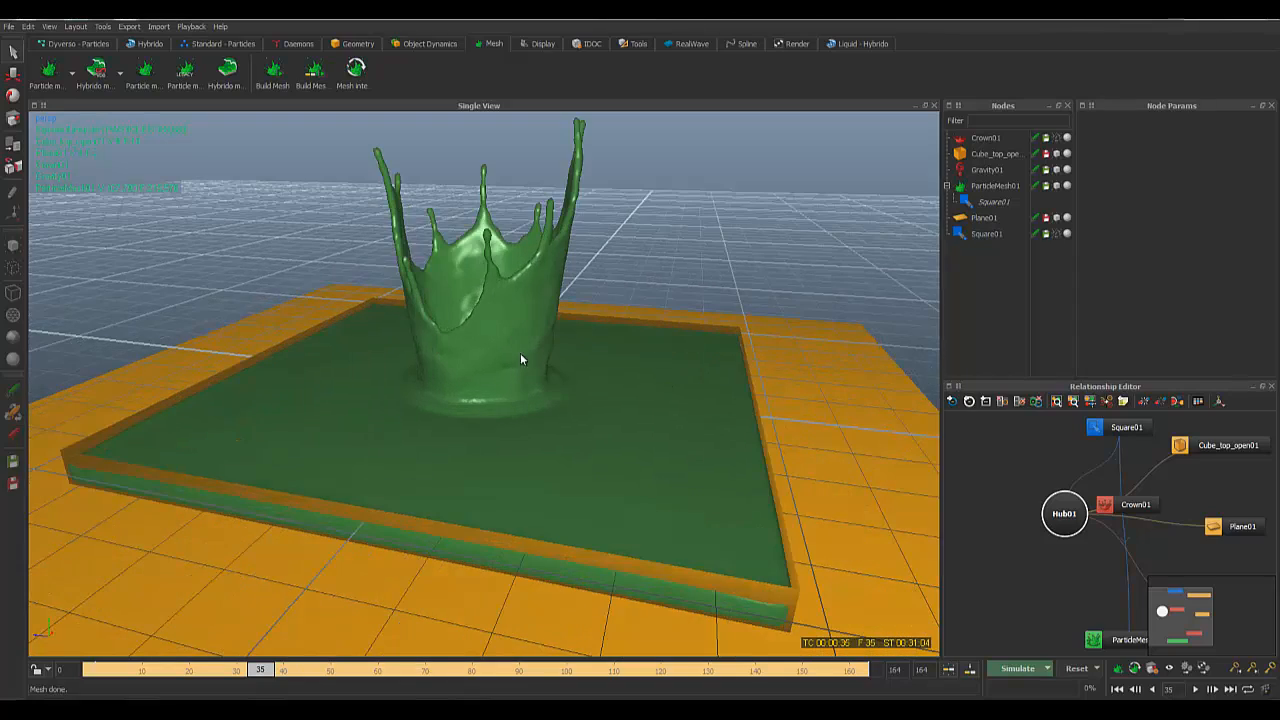
left_click_drag(520, 355, 590, 425, "alt")
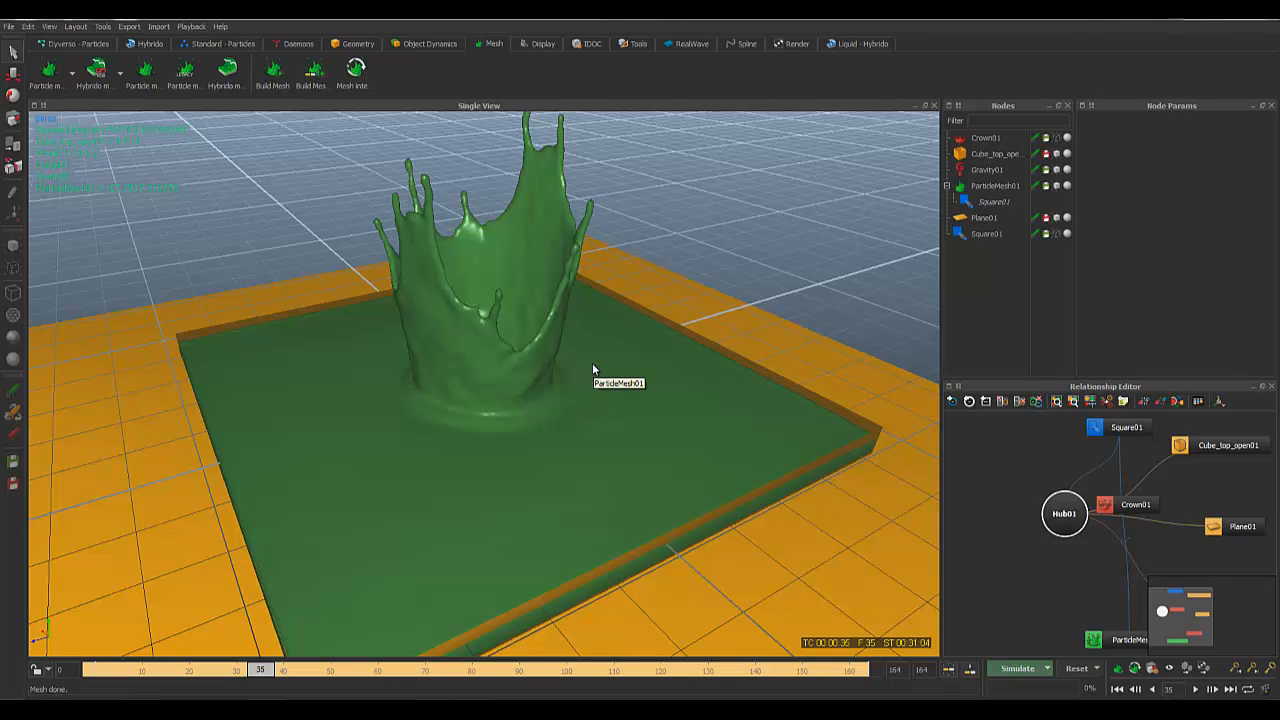
left_click_drag(651, 329, 718, 342, "alt")
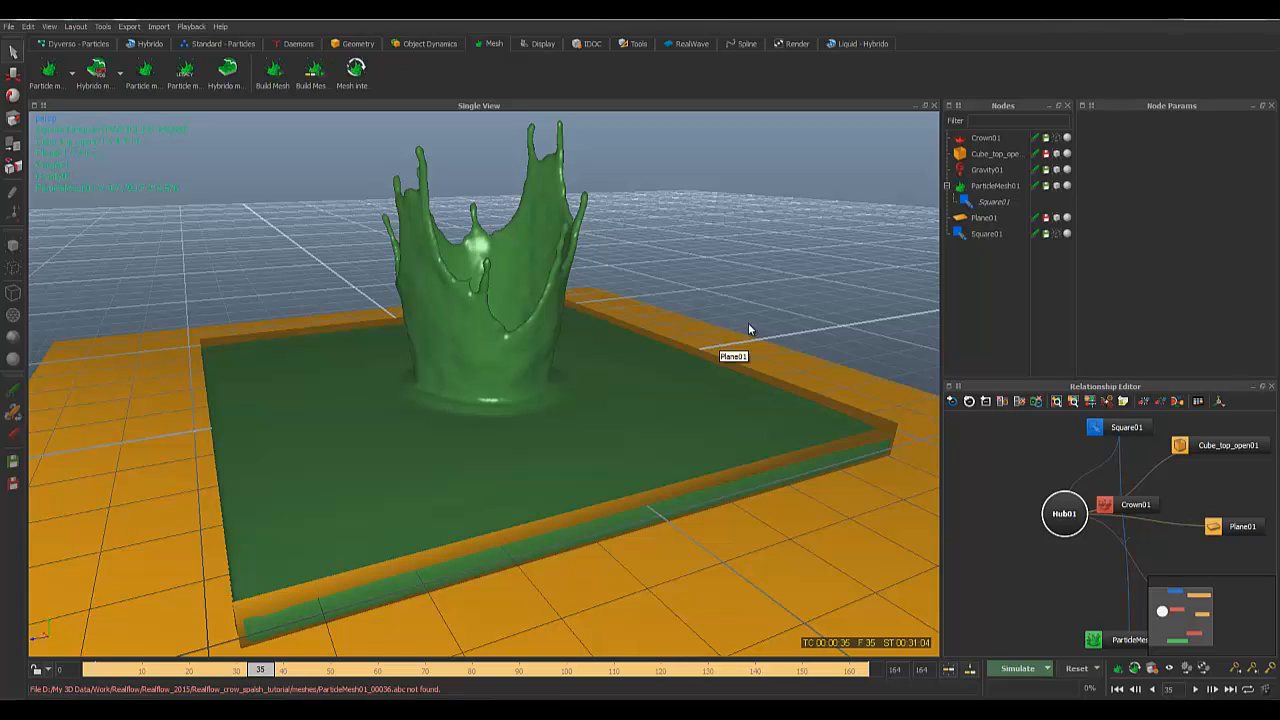
left_click(1015, 236)
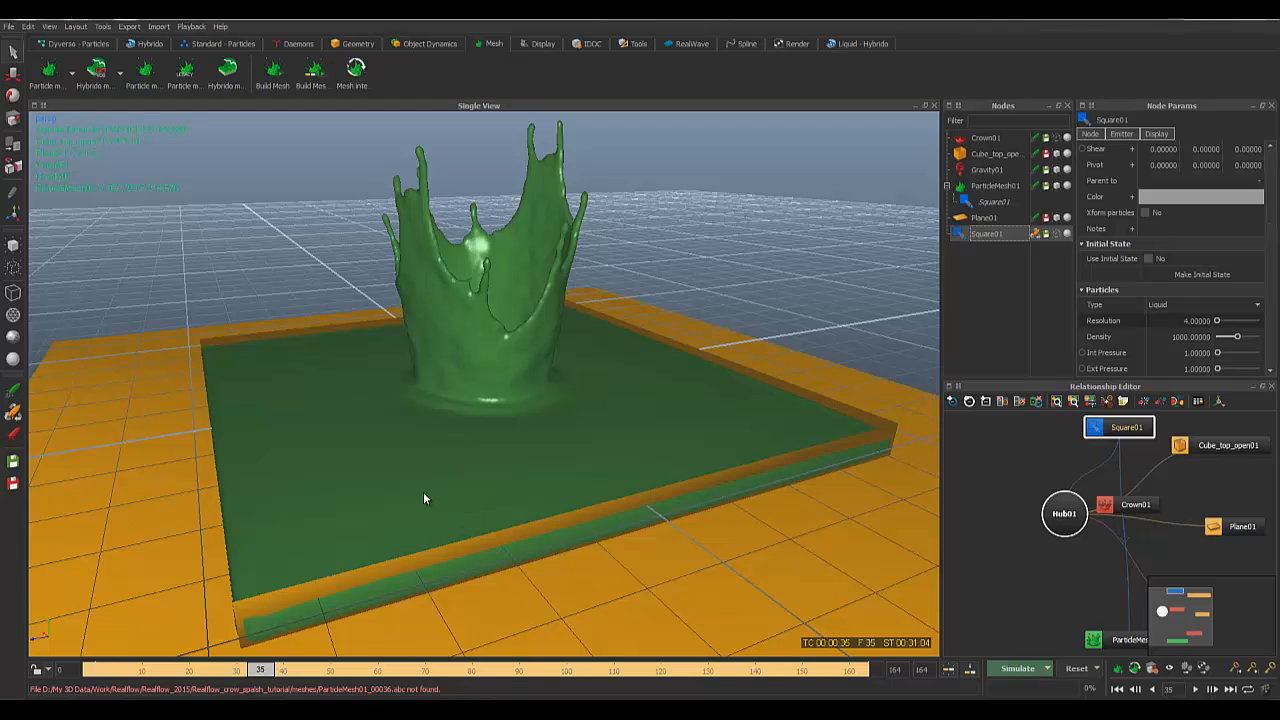
Step: Add Mesh cache (.bin) to ParticleMesh01's exports in Export Central and rewind to frame 0
key("F12")
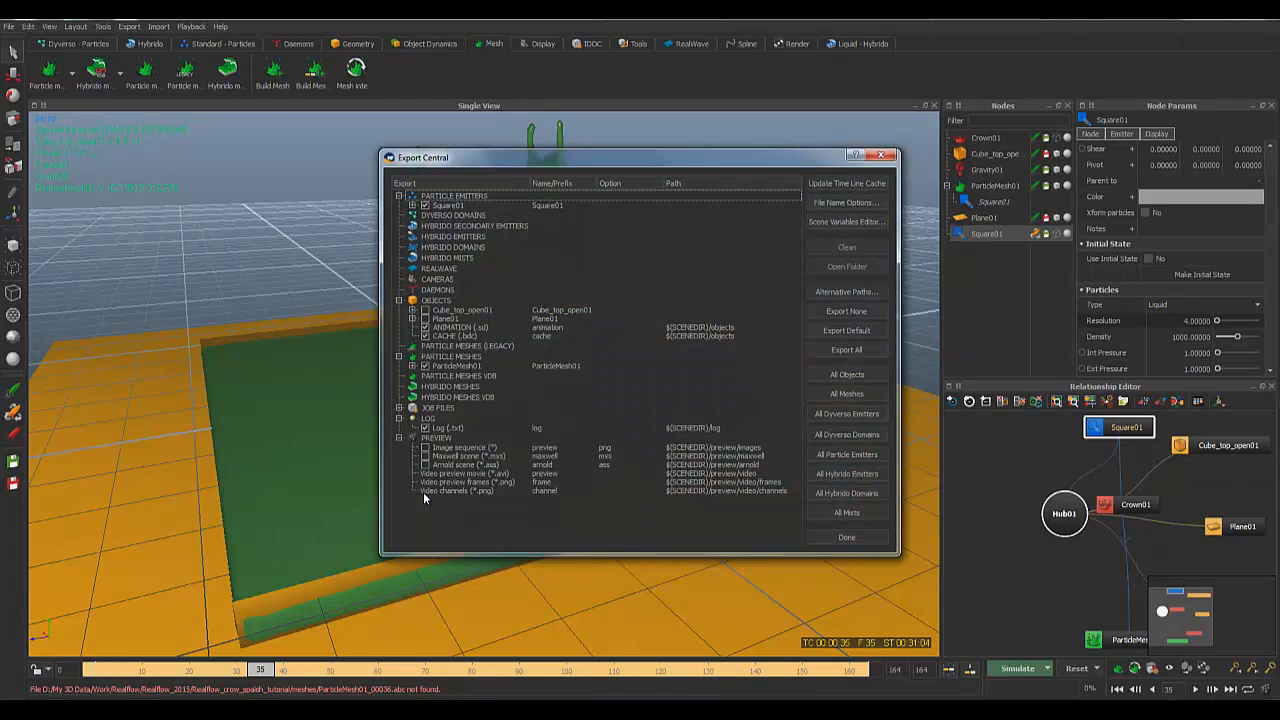
left_click(411, 366)
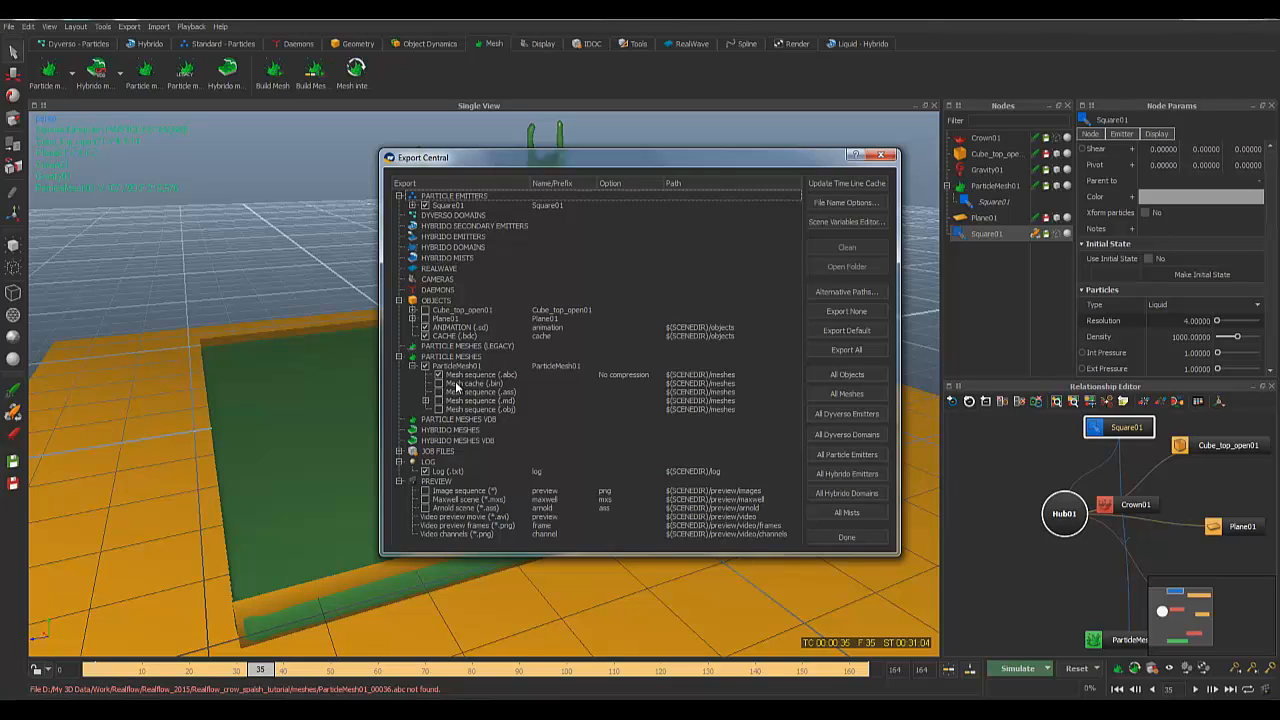
left_click(438, 383)
left_click(472, 382)
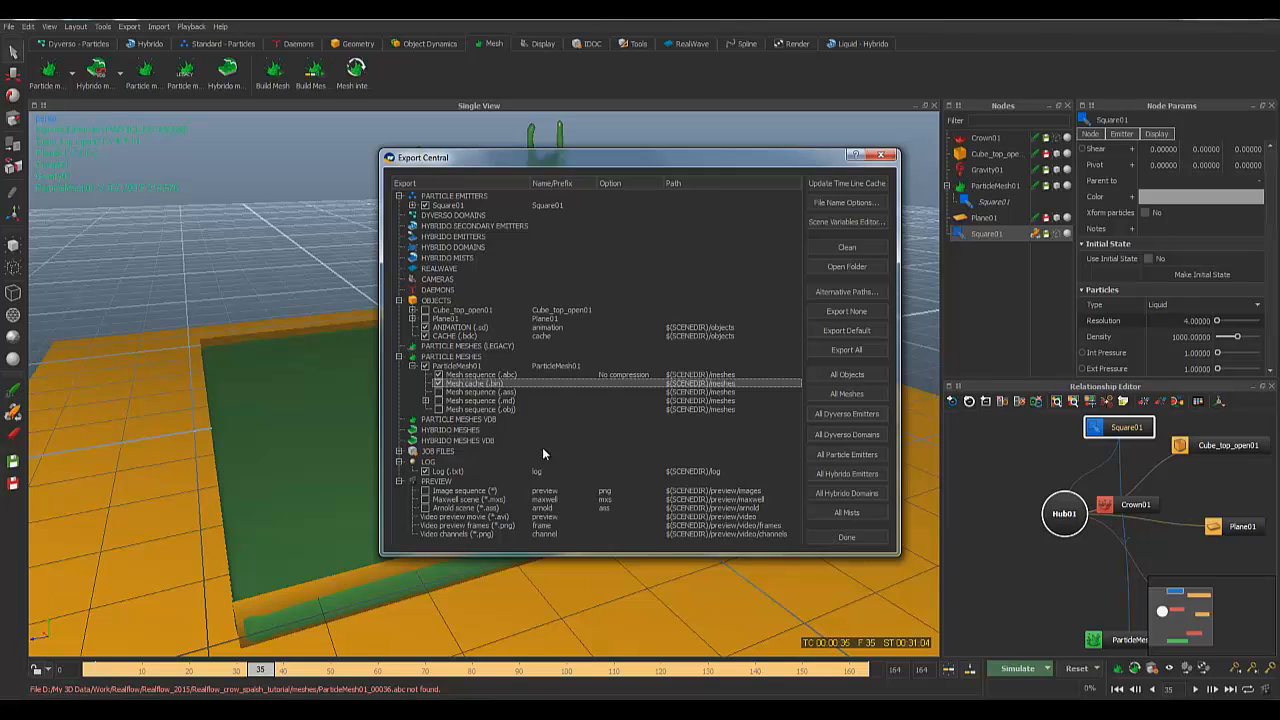
left_click(852, 538)
left_click(96, 672)
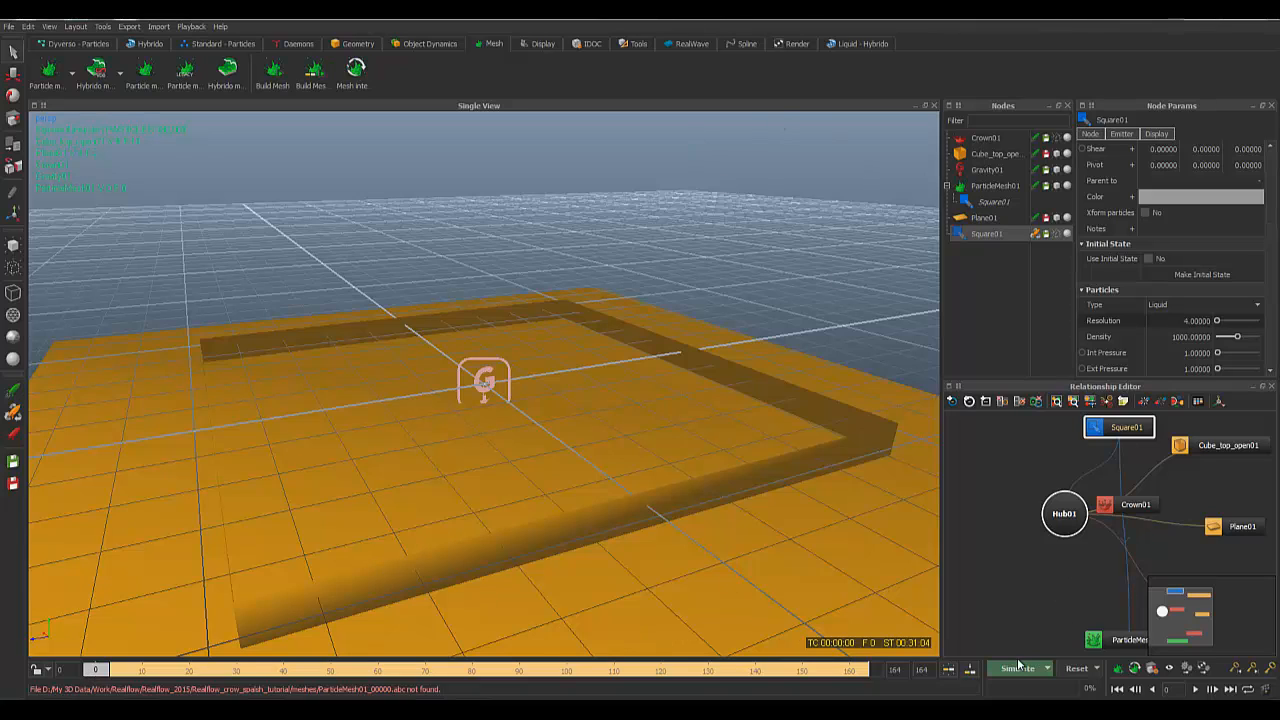
Step: Rerun the ParticleMesh01 simulation, overwriting cached data, to mesh the crown splash through frame 164
left_click(995, 186)
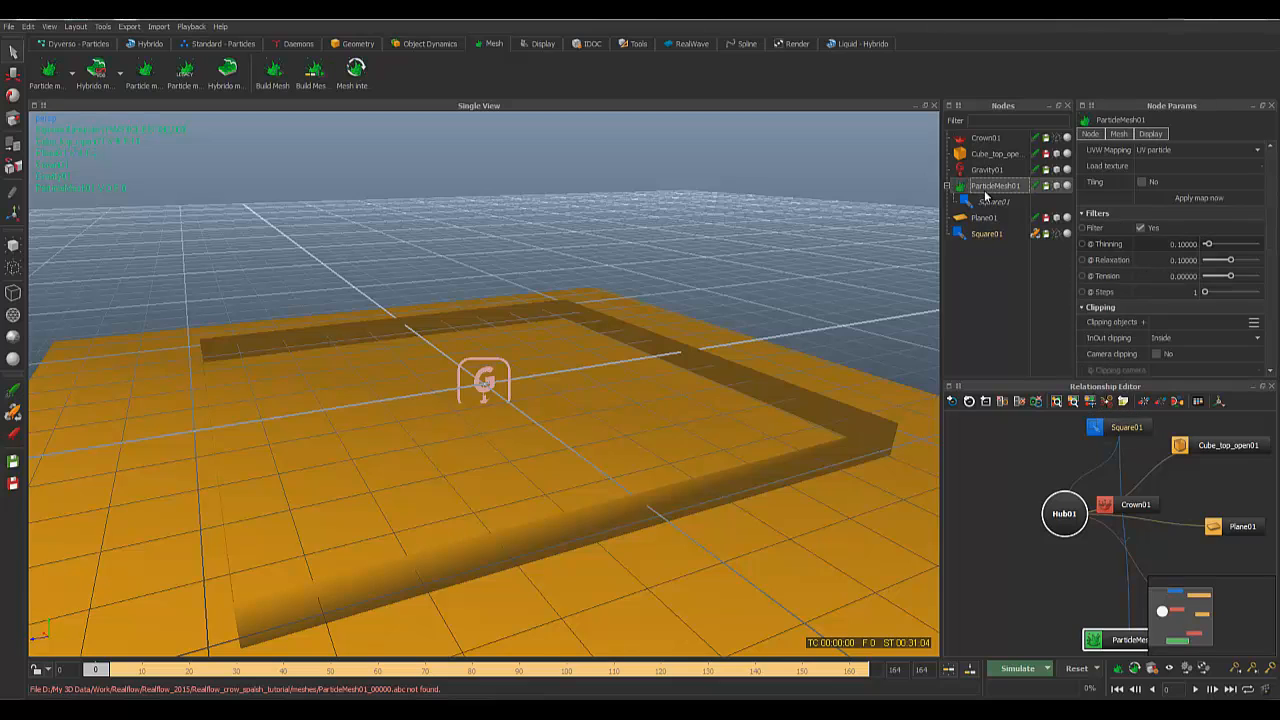
left_click(1003, 668)
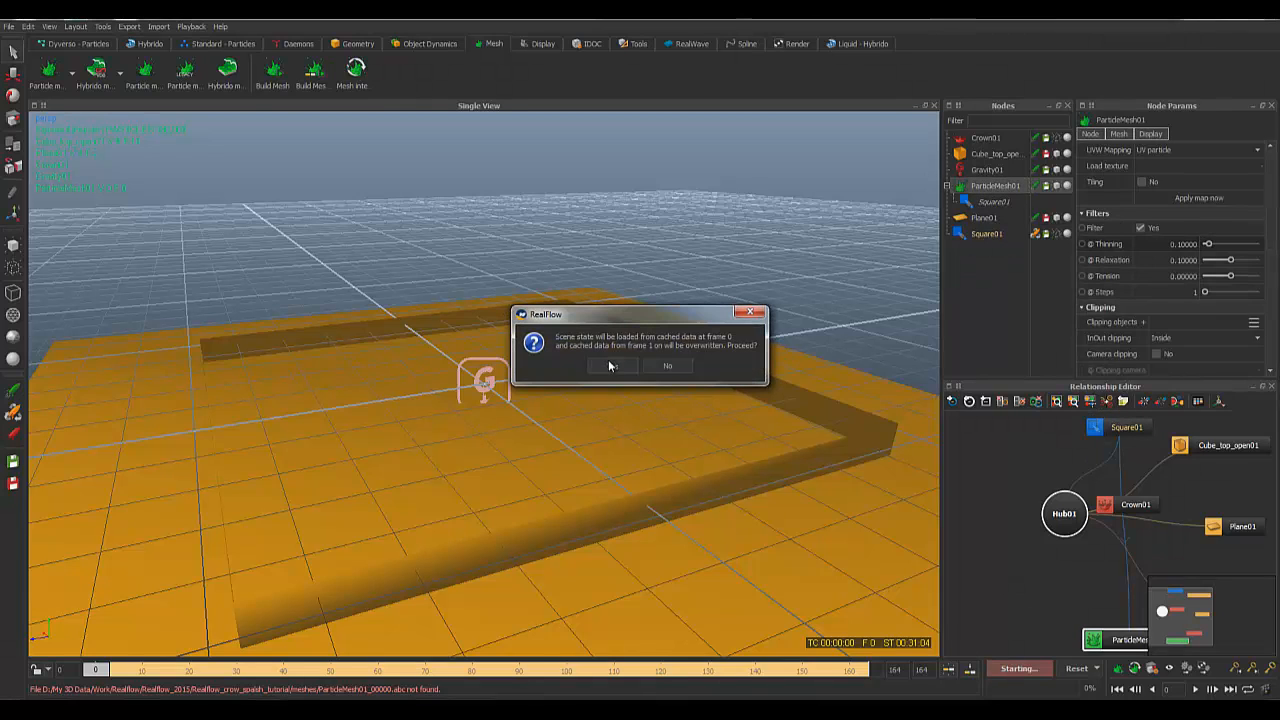
left_click(610, 365)
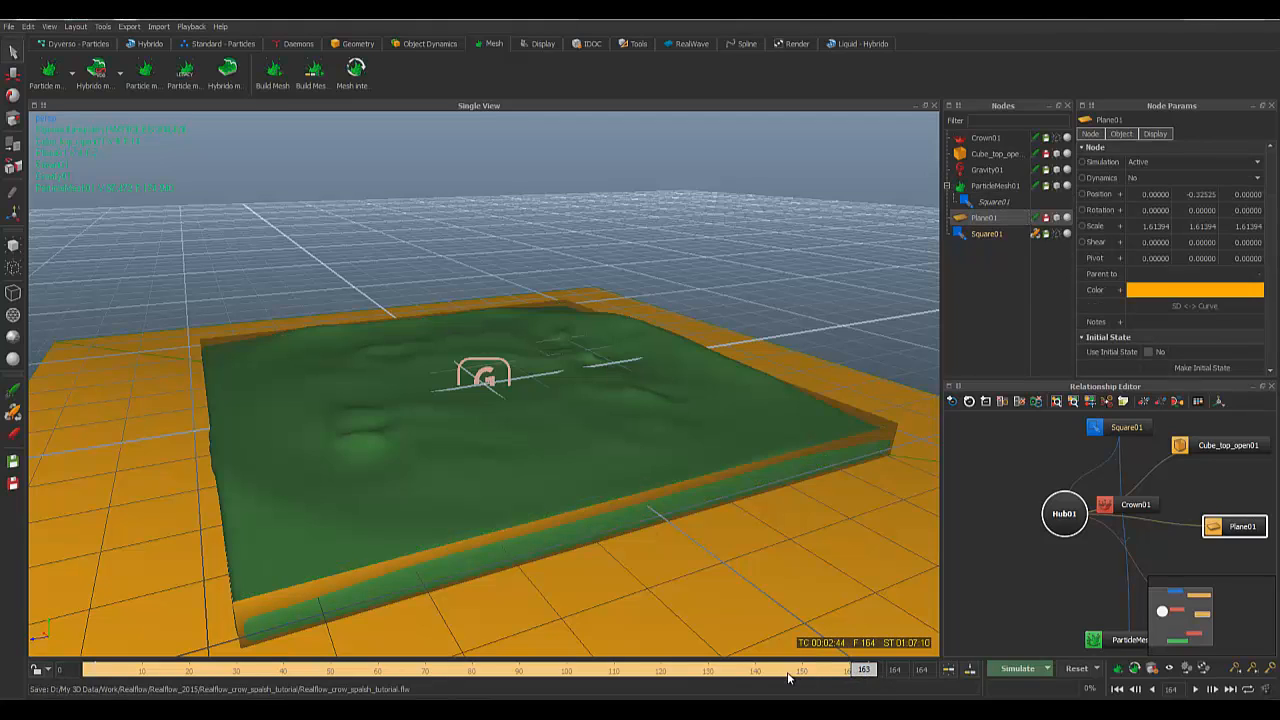
Step: Scrub the timeline back to frame 48 and orbit around the meshed crown splash
left_click_drag(788, 678, 326, 680)
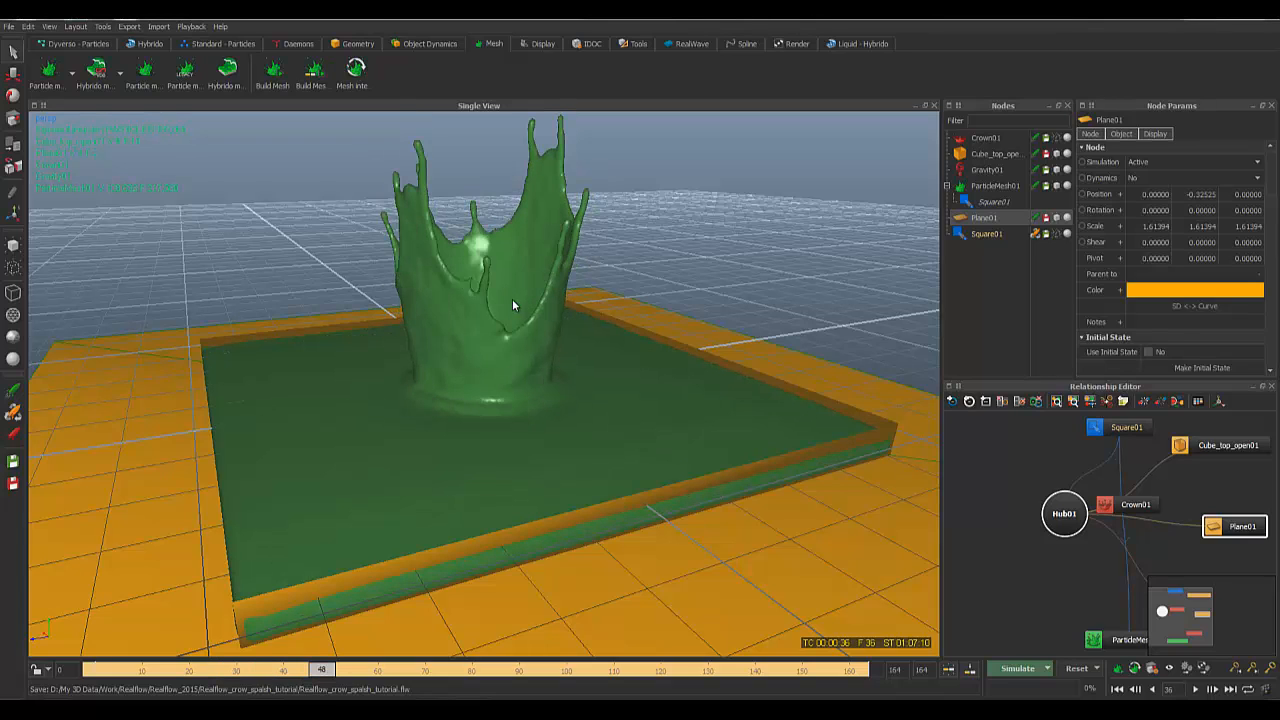
scroll(556, 346, "down", 5)
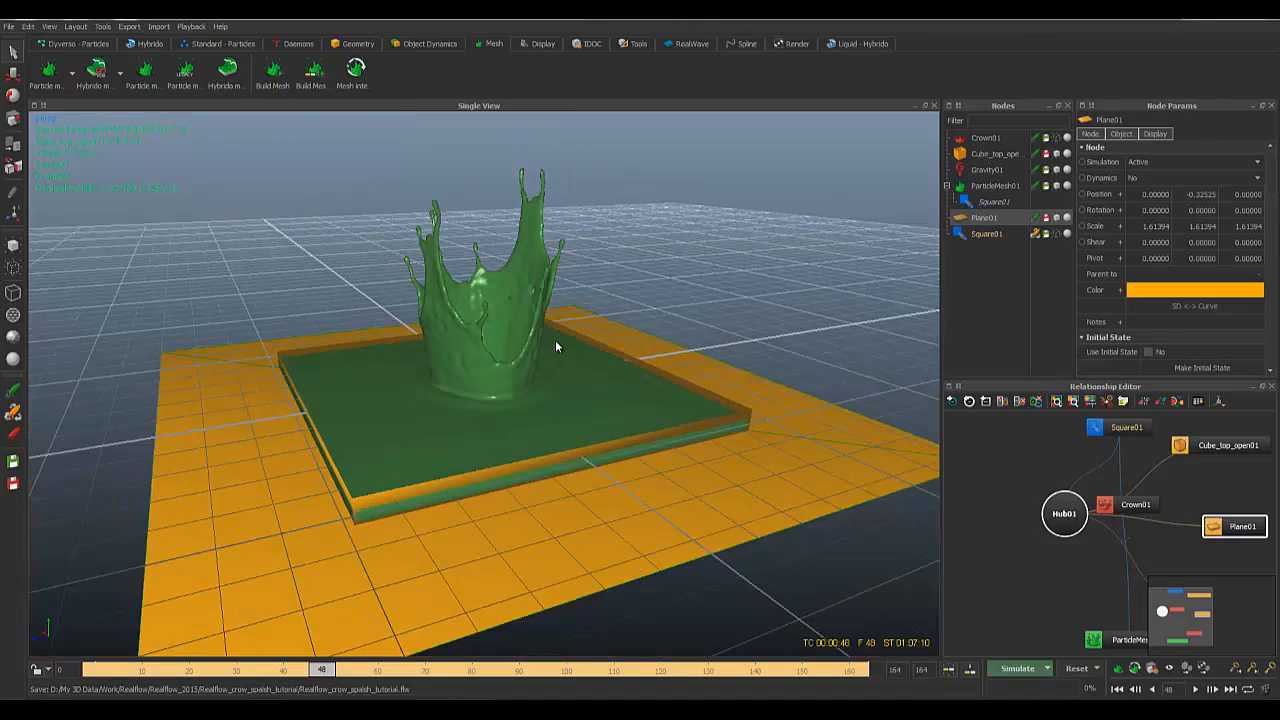
scroll(556, 346, "up", 6)
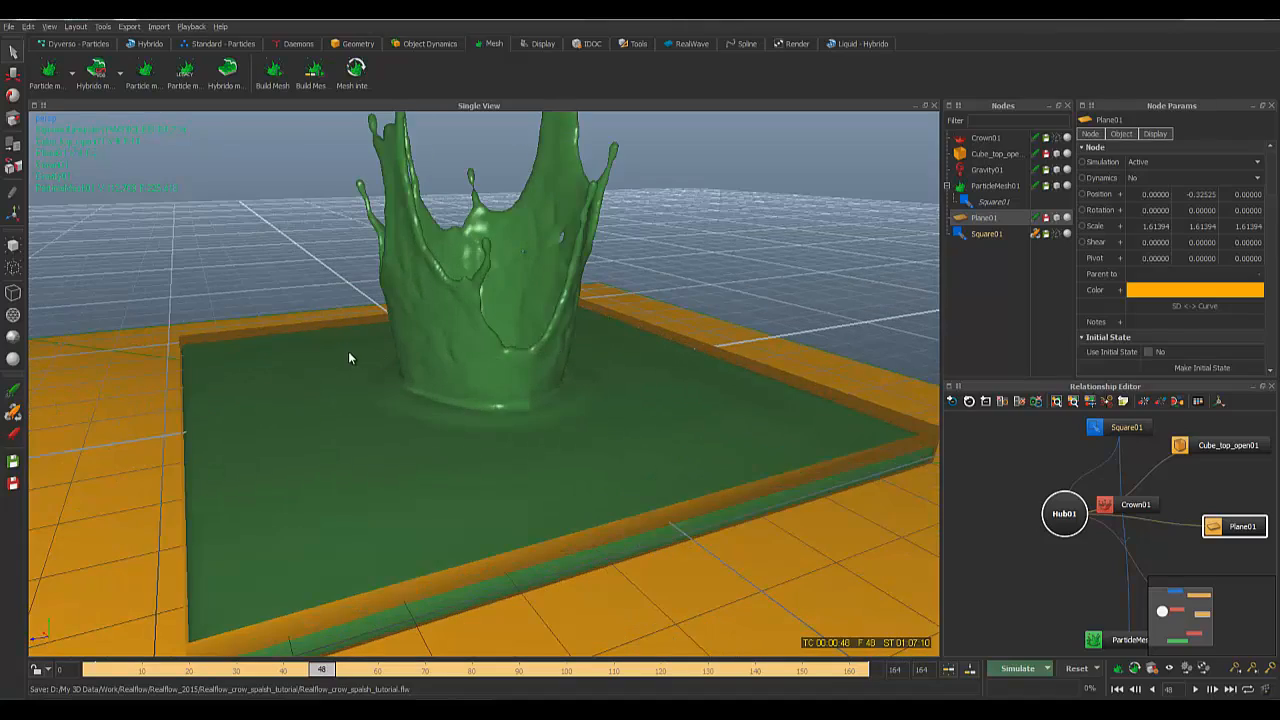
left_click_drag(349, 358, 503, 466, "alt")
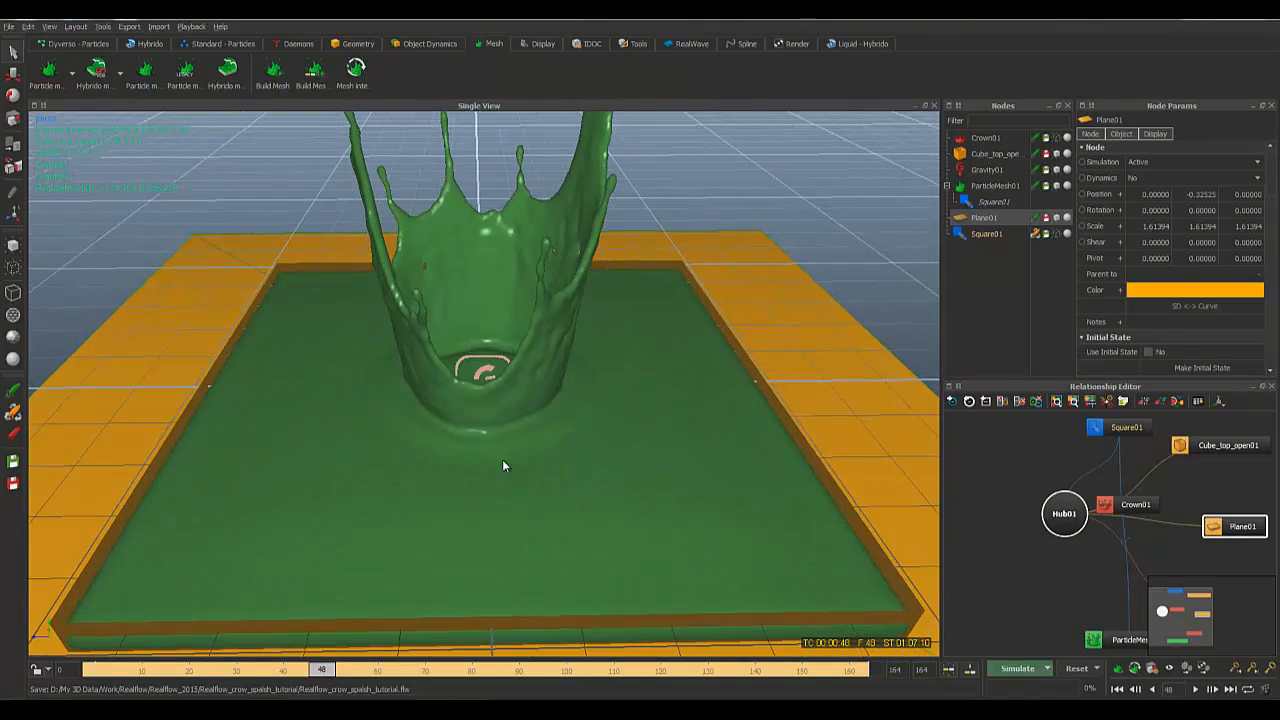
left_click_drag(508, 408, 513, 413, "alt")
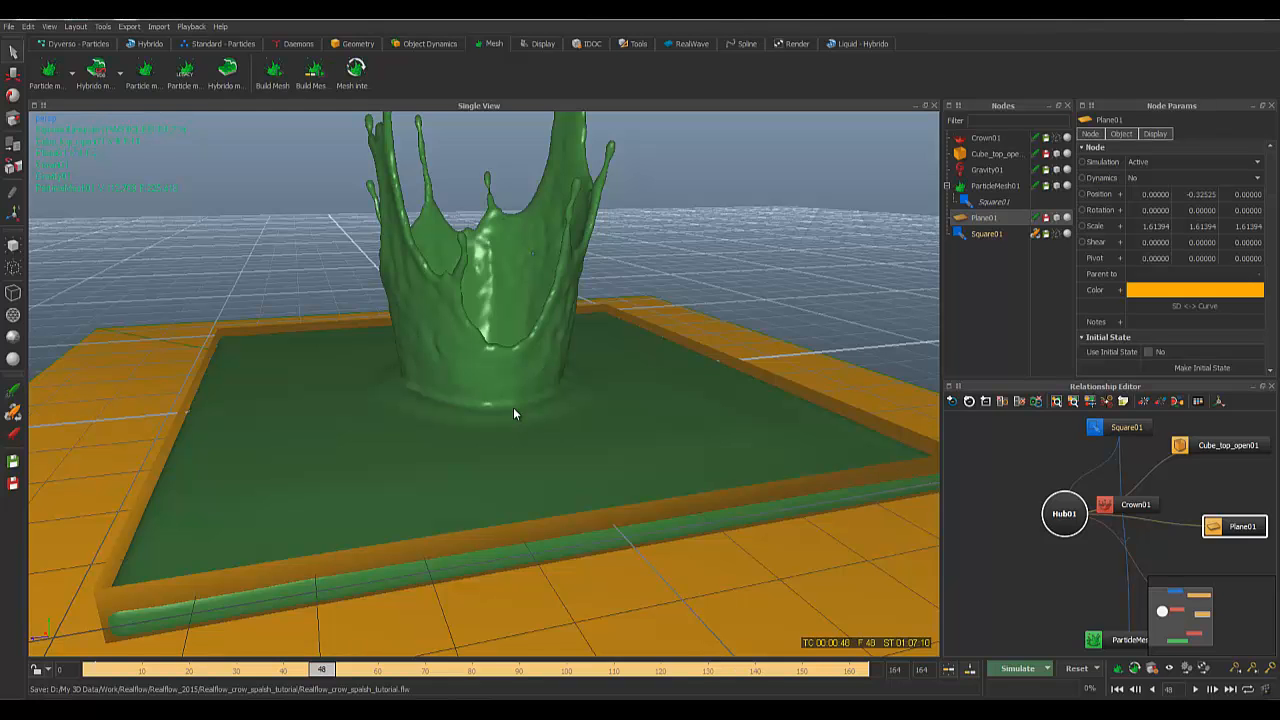
scroll(513, 410, "down", 5)
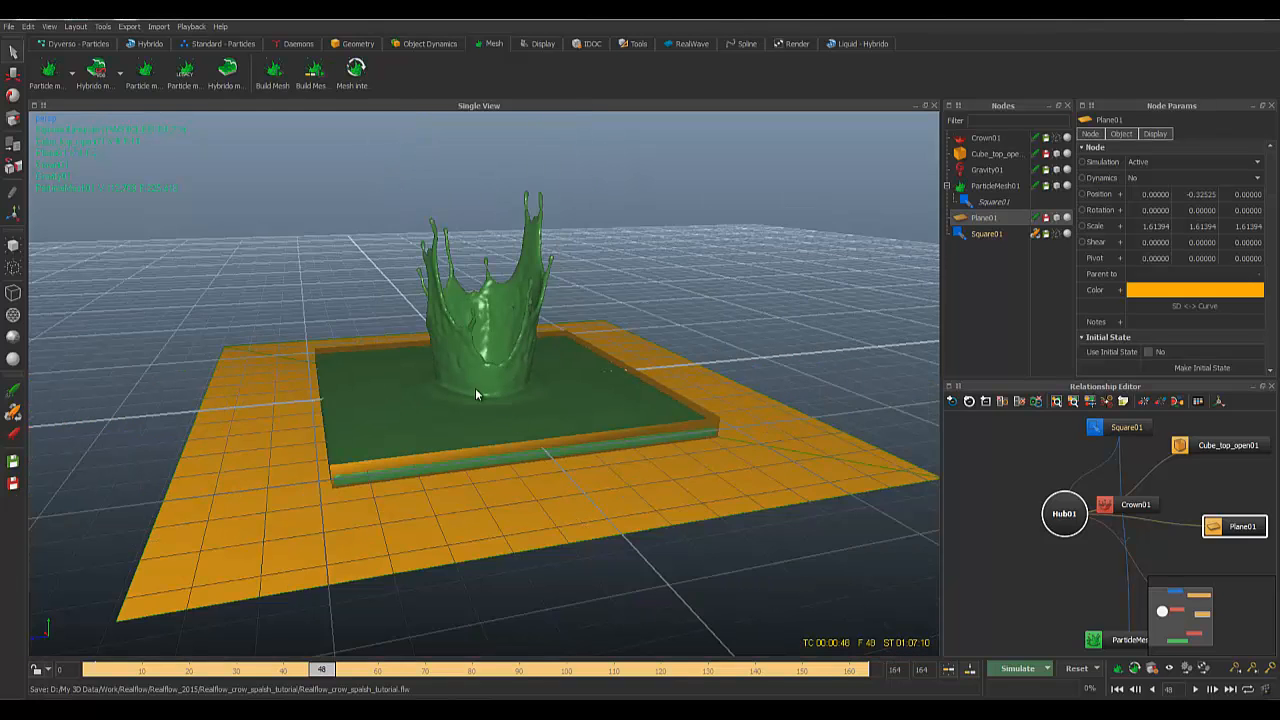
scroll(481, 396, "up", 3)
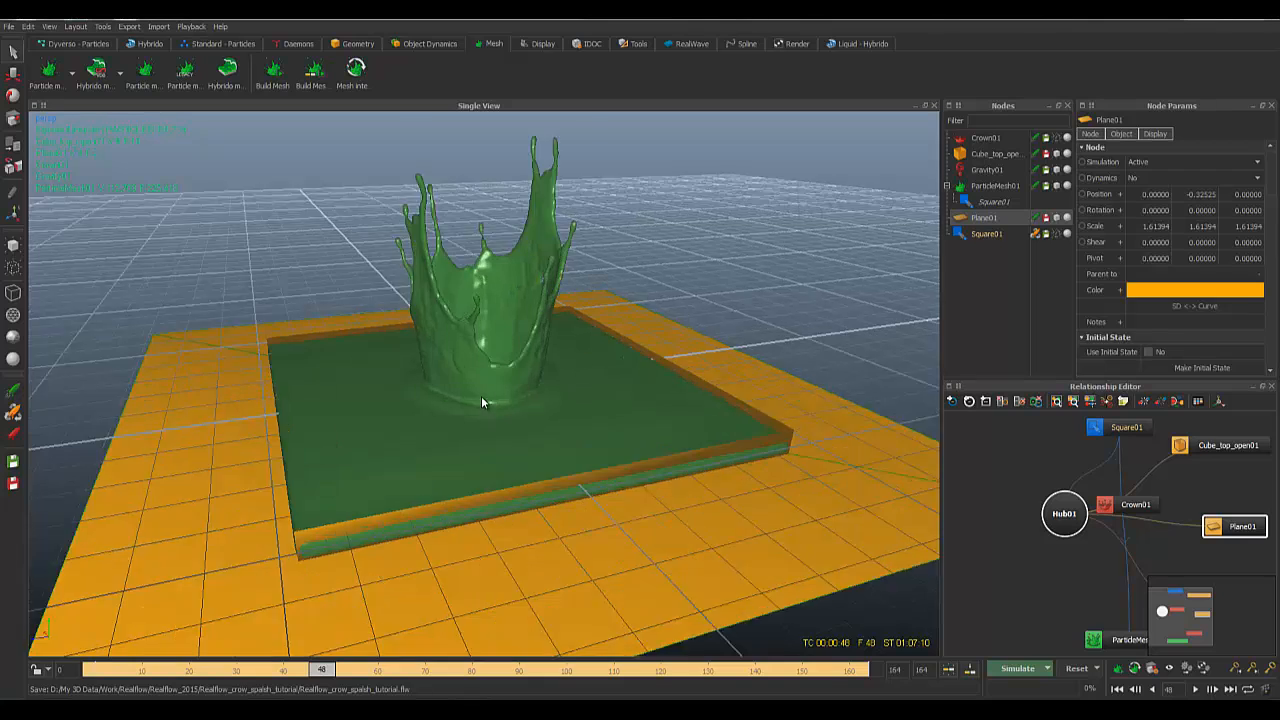
scroll(481, 396, "up", 3)
Step: Select Cube_top_open01 and view the splash from a lower, turned angle
left_click(531, 396)
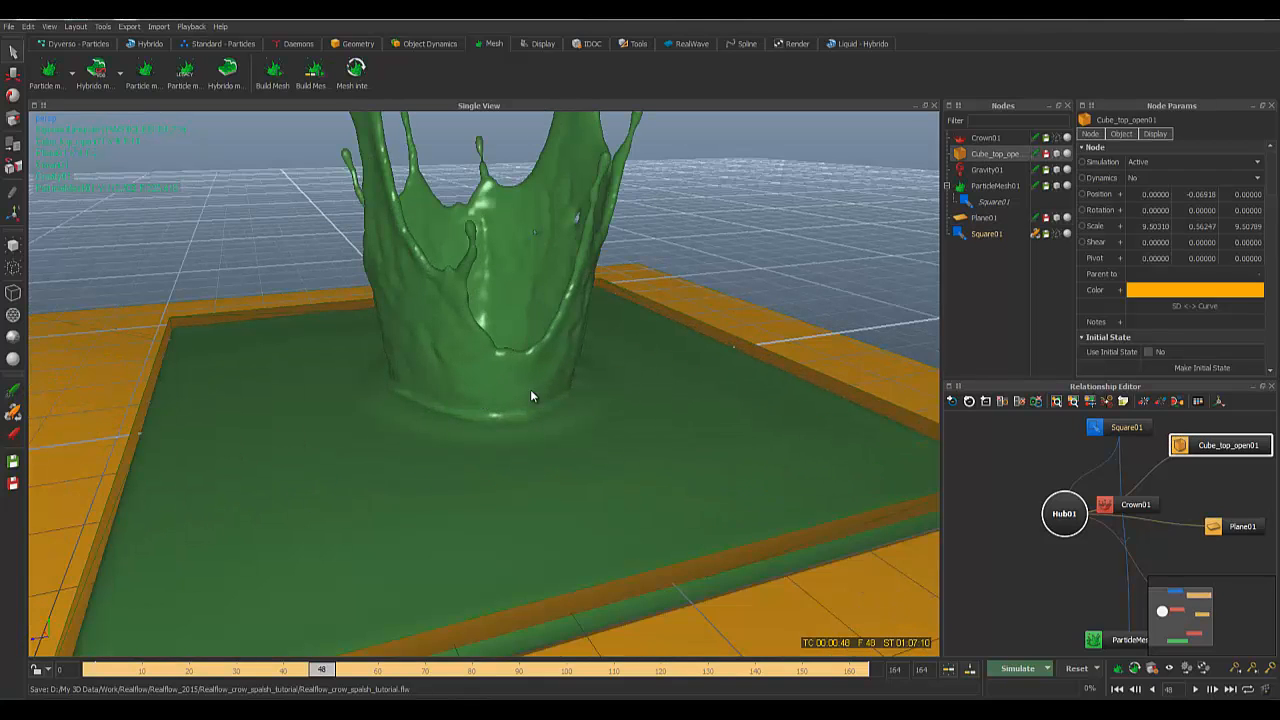
scroll(531, 391, "down", 3)
scroll(531, 391, "up", 2)
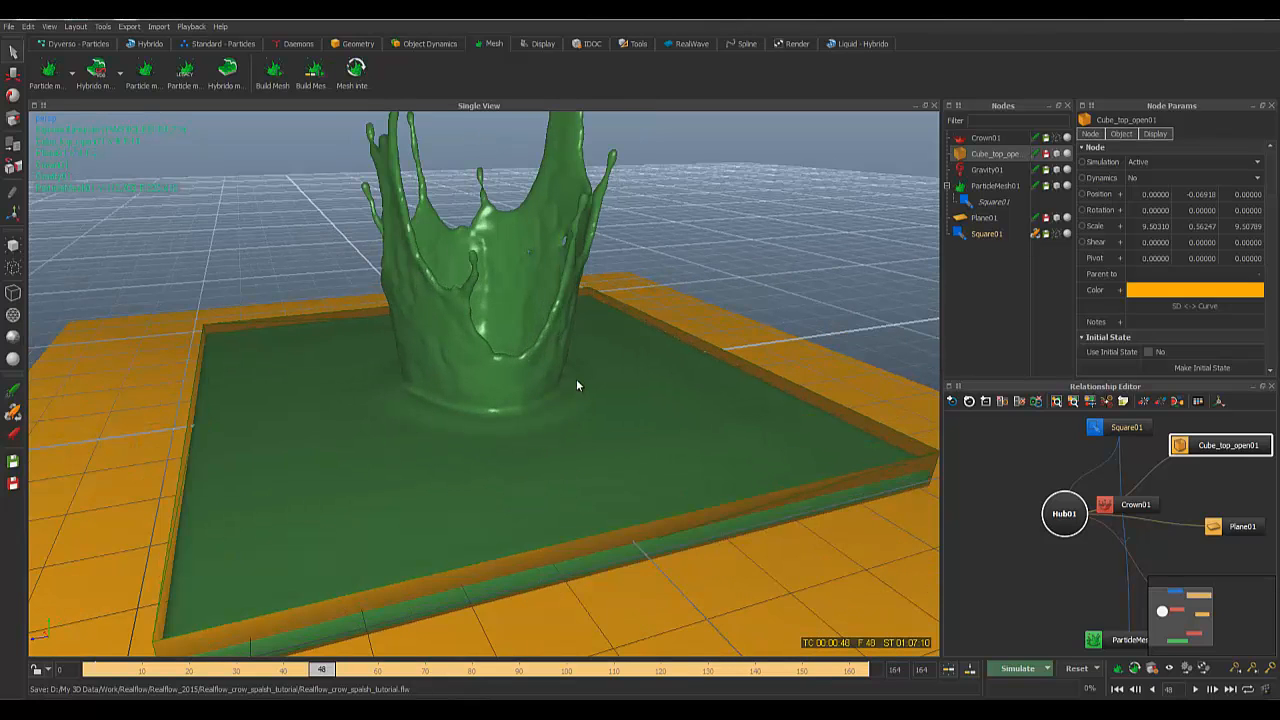
left_click_drag(577, 381, 574, 368, "alt")
Step: Change ParticleMesh01's Maxwell Render material from From Node to tea
left_click(571, 215)
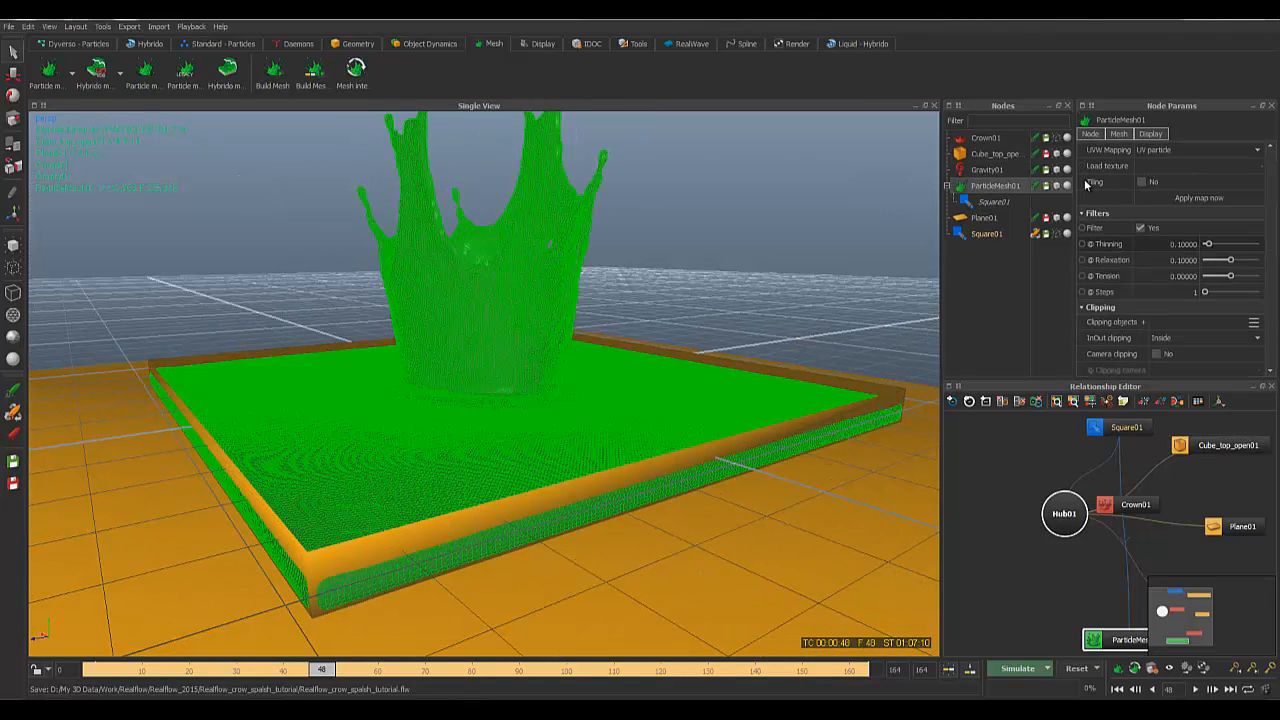
left_click(1151, 133)
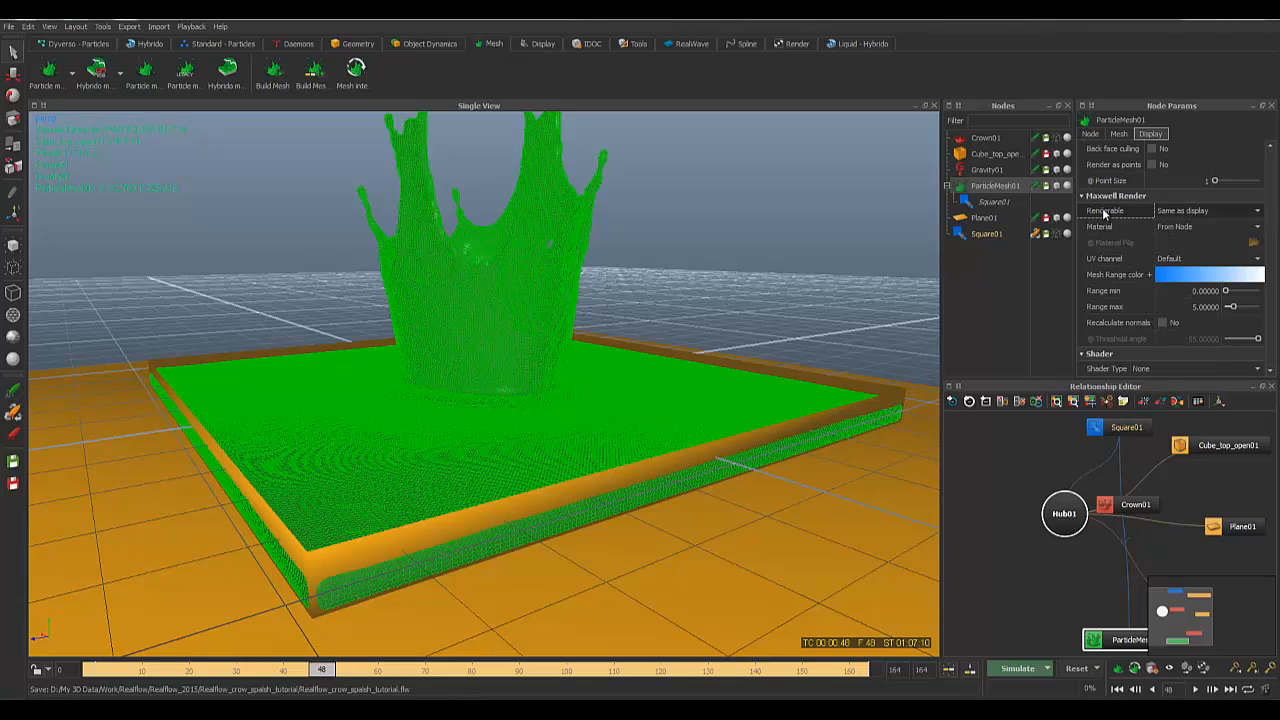
left_click(1180, 229)
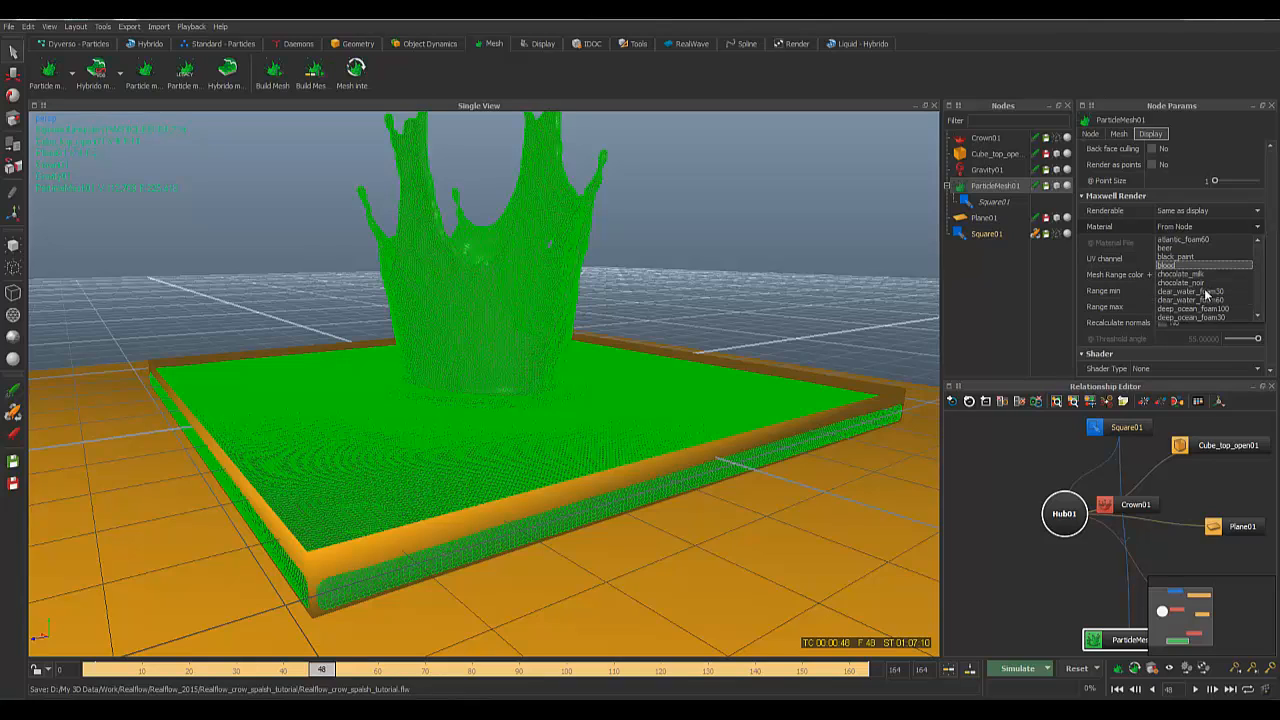
scroll(1203, 296, "down", 1)
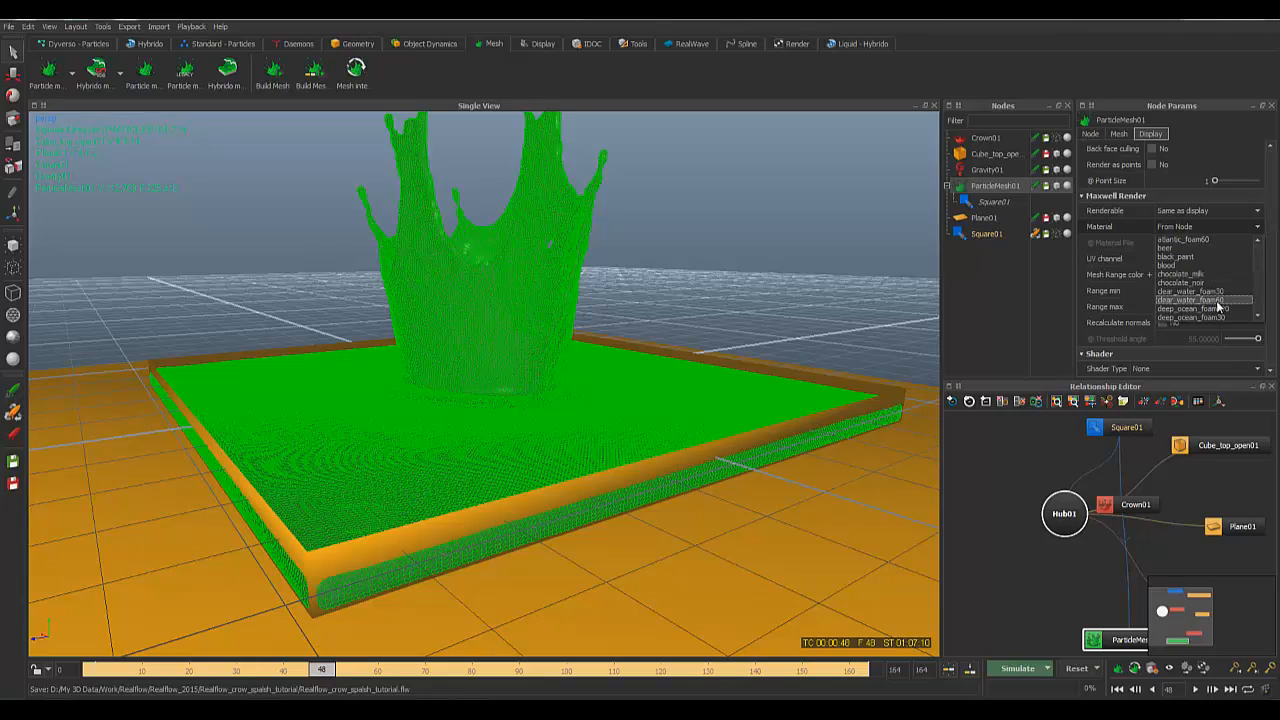
scroll(1210, 305, "down", 3)
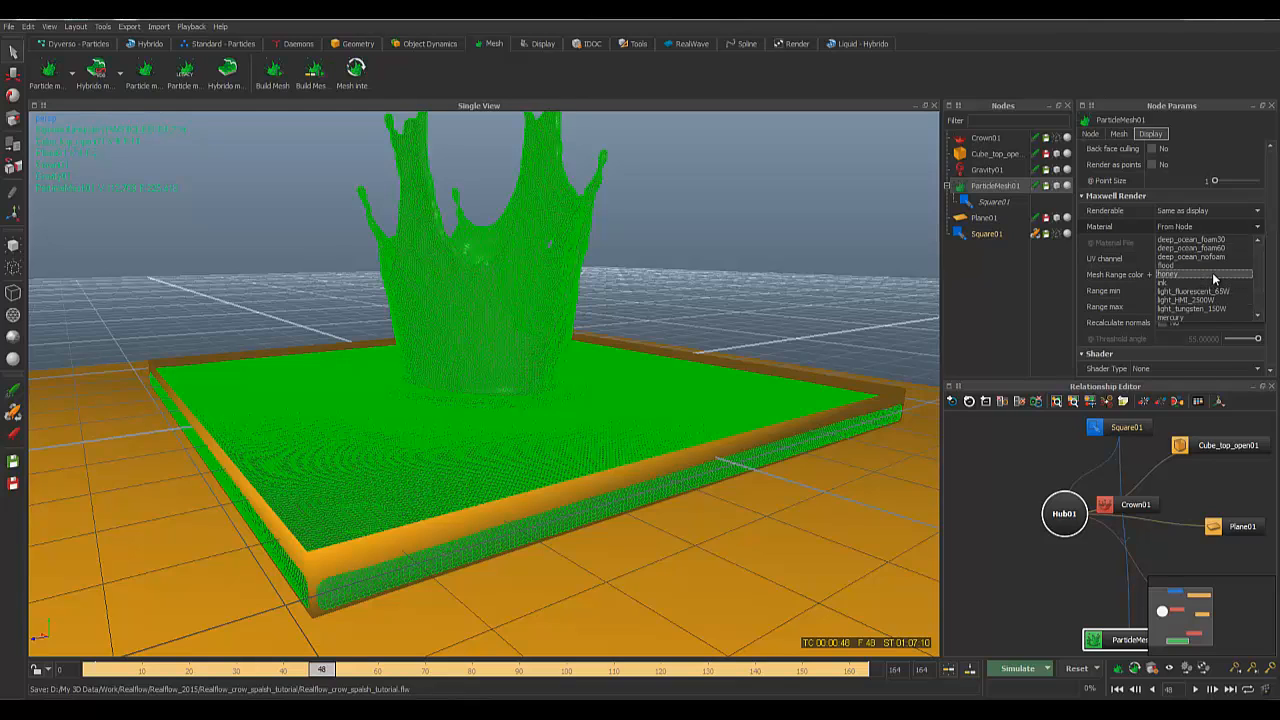
scroll(1212, 285, "down", 2)
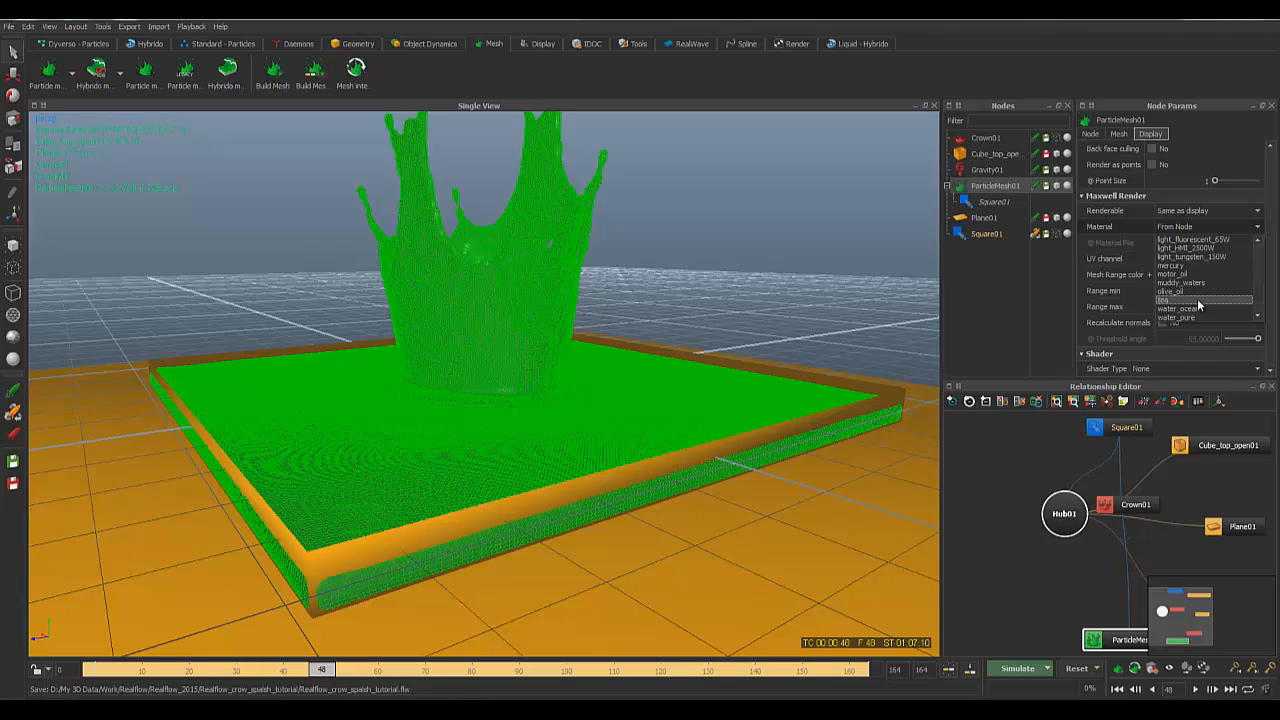
left_click(1199, 301)
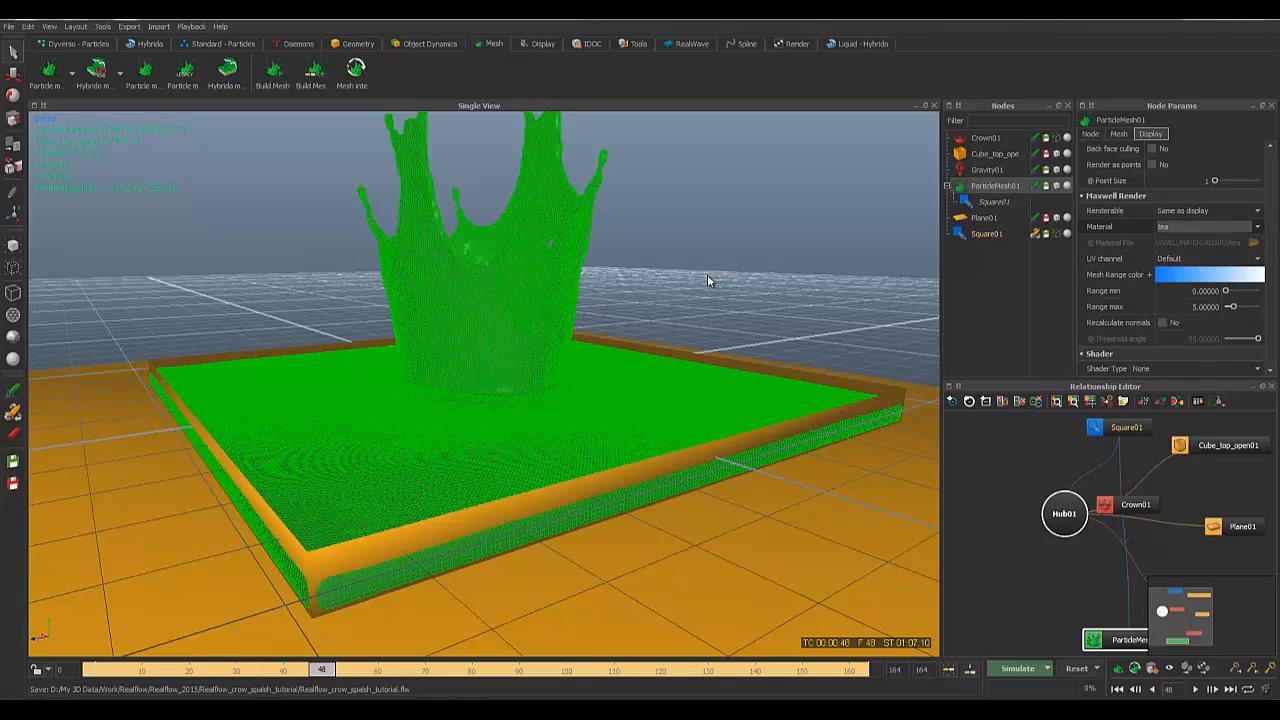
left_click_drag(694, 283, 685, 296, "alt")
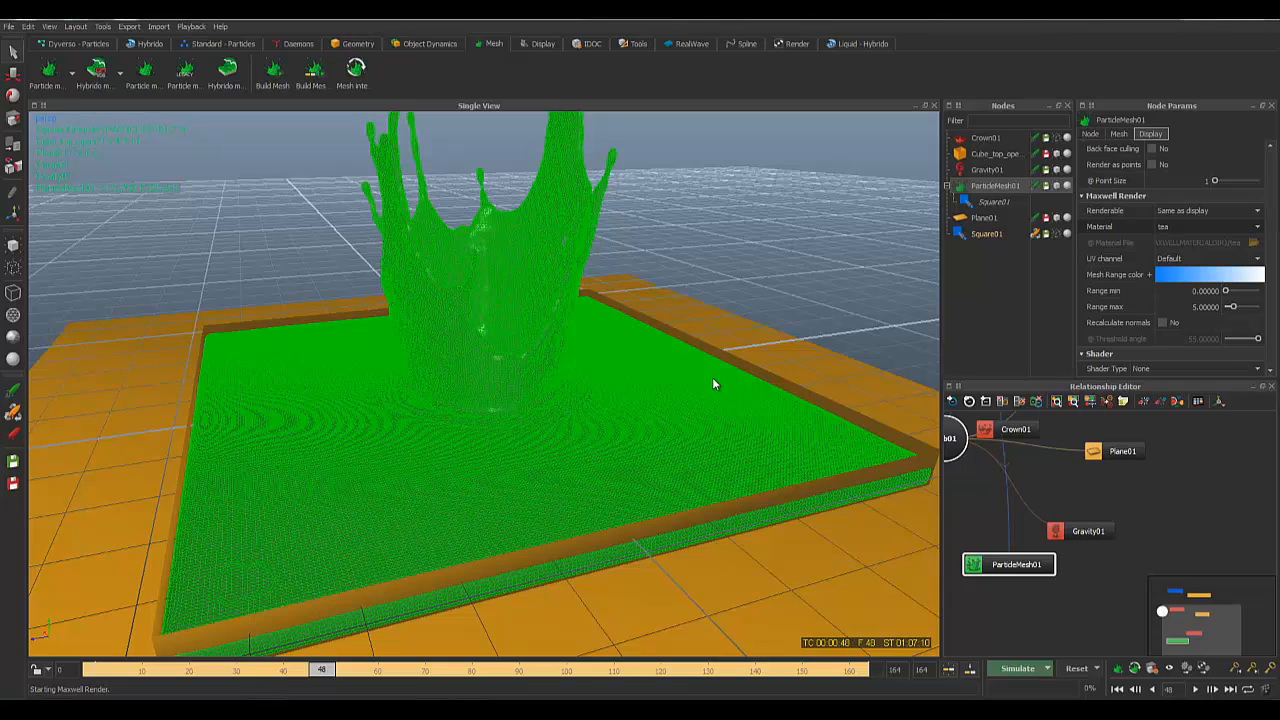
mouse_move(710, 378)
left_mouse_down("alt")
mouse_move(689, 369)
mouse_move(721, 378)
left_mouse_up("alt")
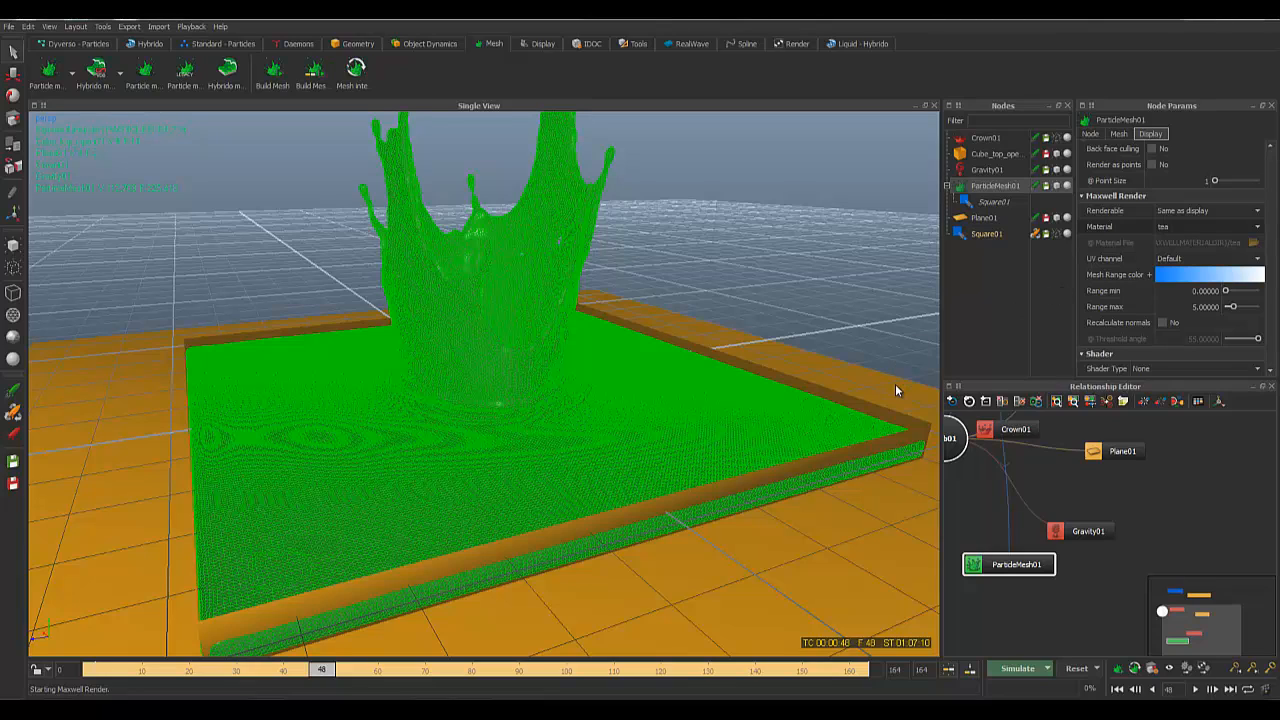
left_click(951, 387)
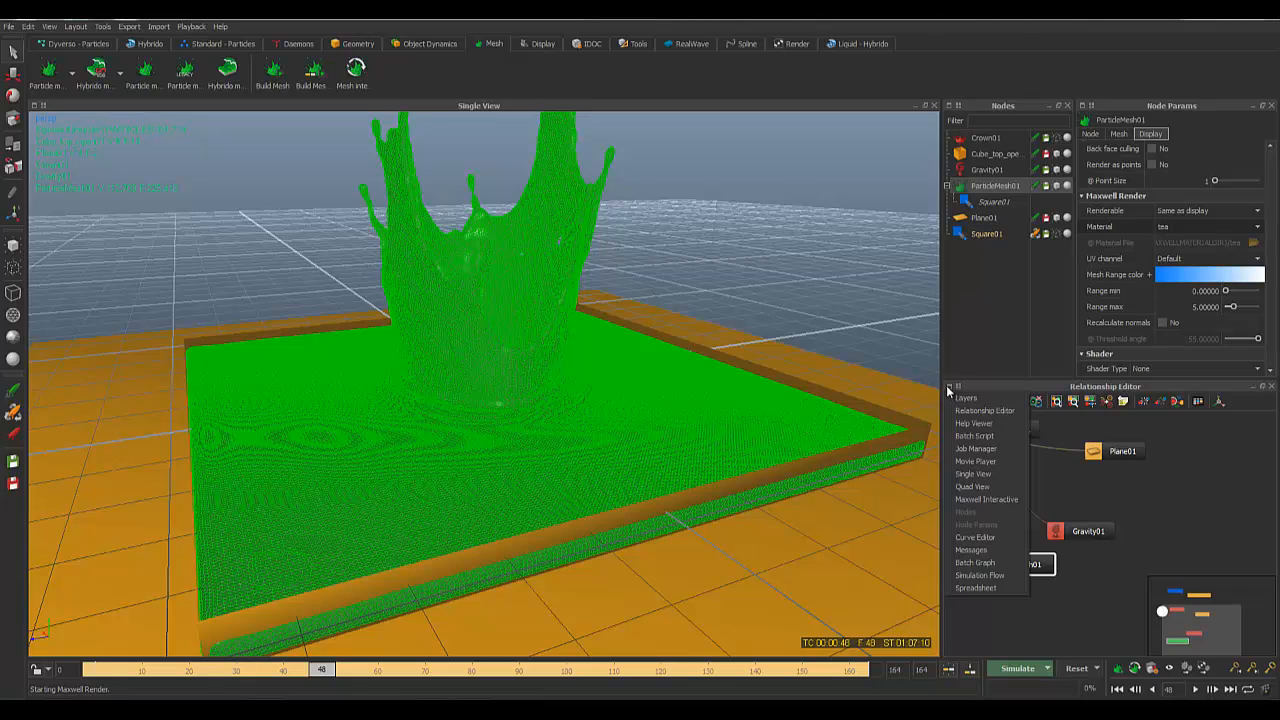
left_click(975, 500)
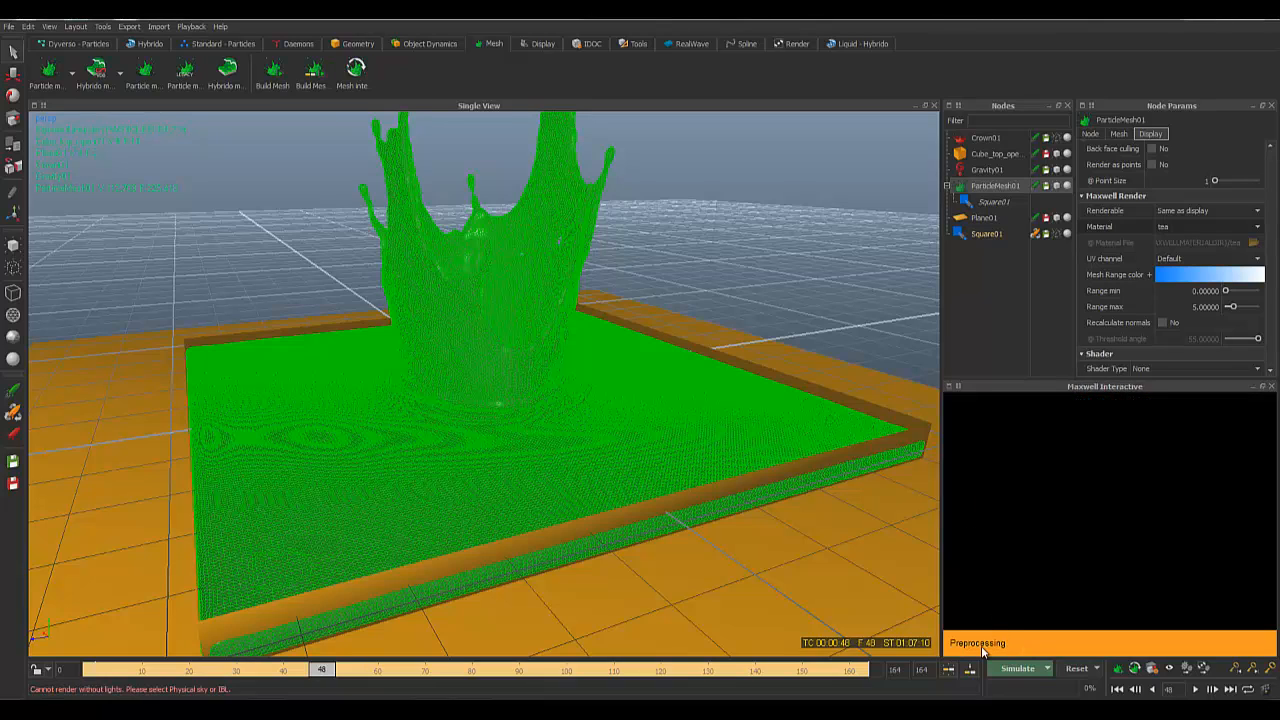
left_click(949, 386)
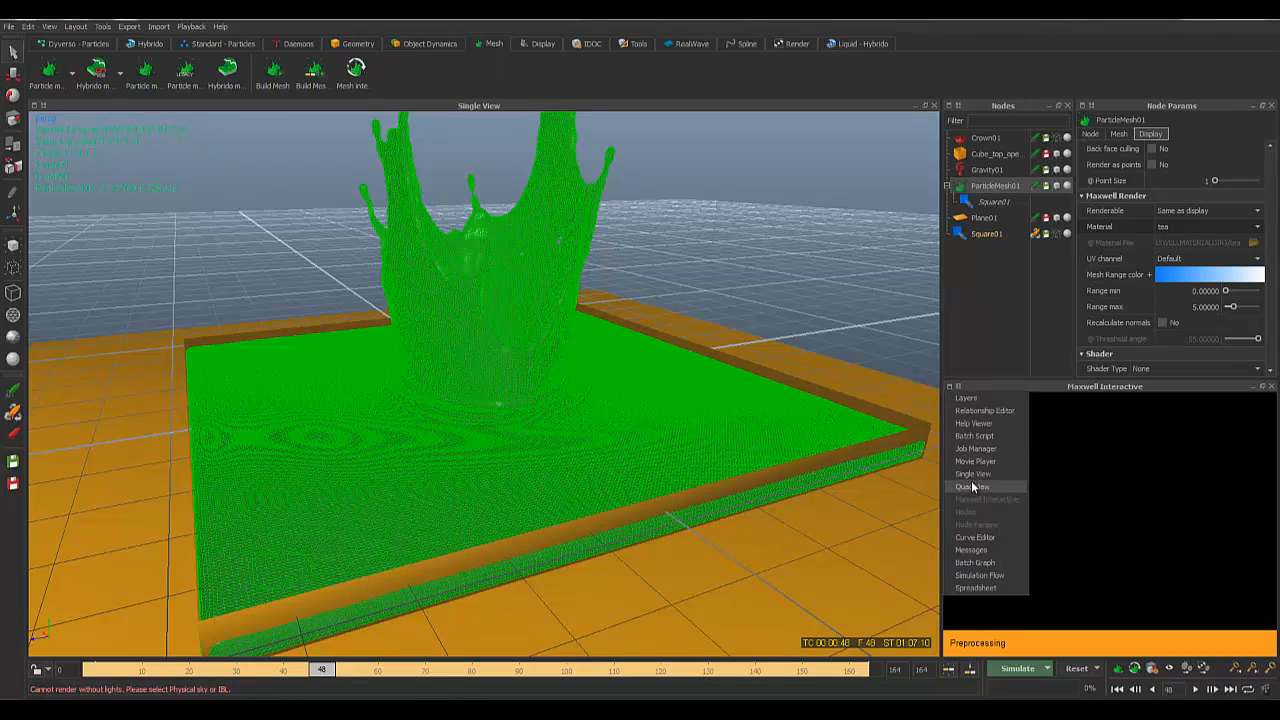
left_click(984, 411)
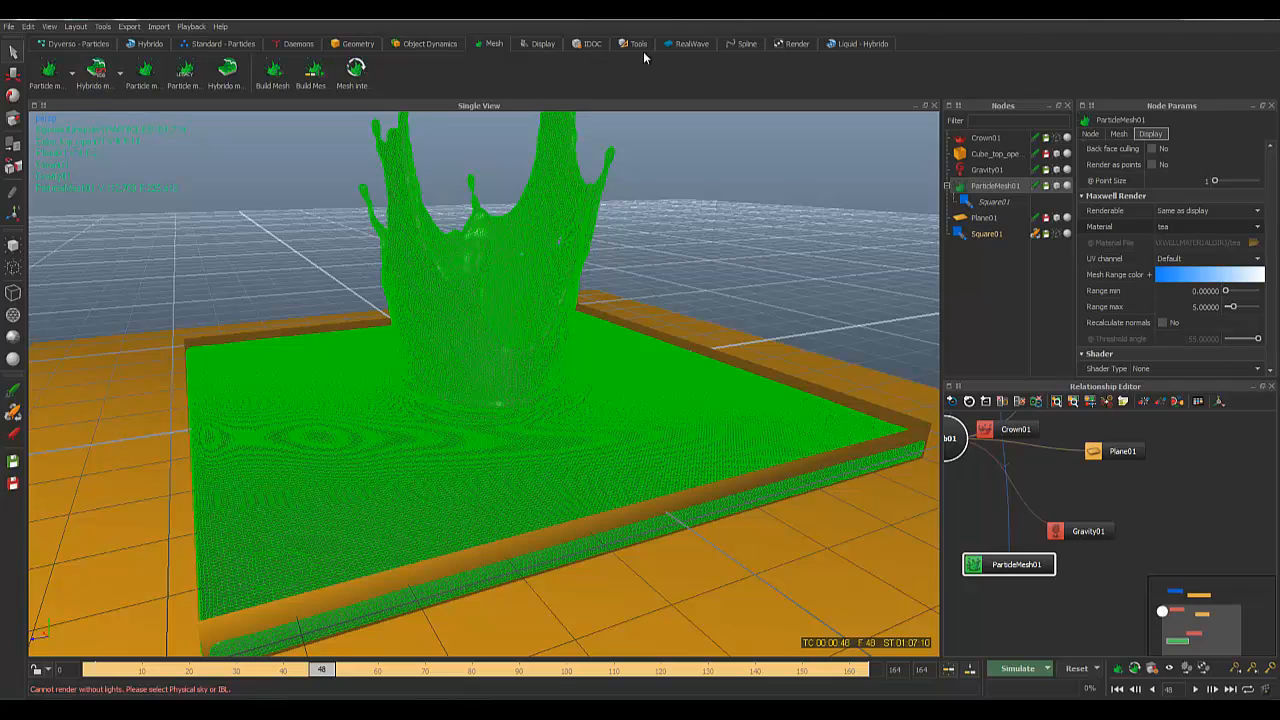
Step: Tick Use Physical Sky in the Maxwell Settings parameters and confirm with OK
left_click(783, 45)
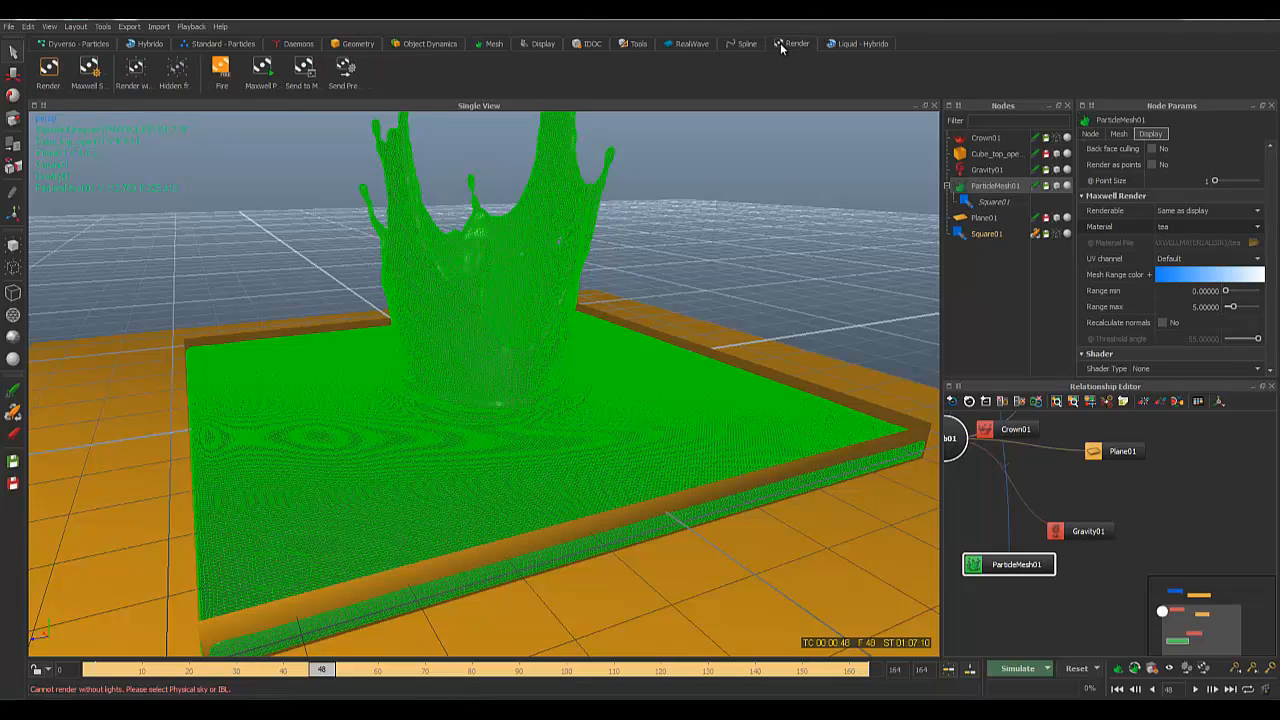
left_click(88, 72)
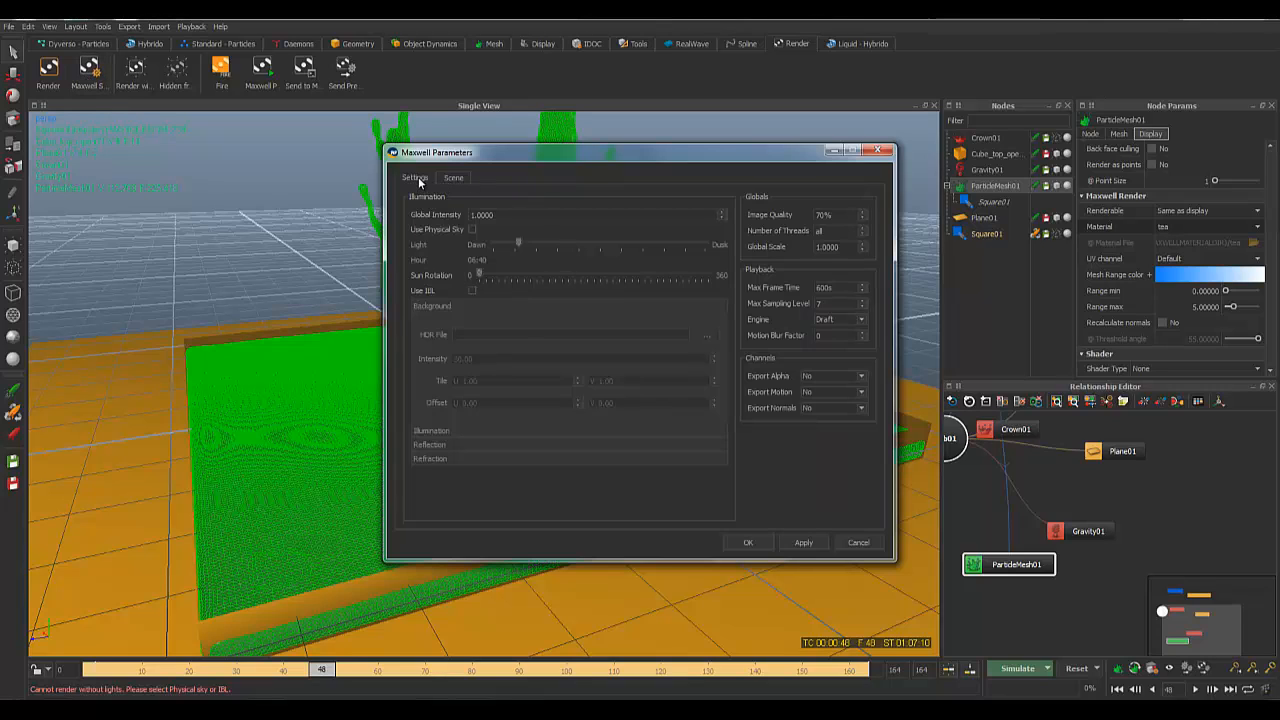
left_click(453, 177)
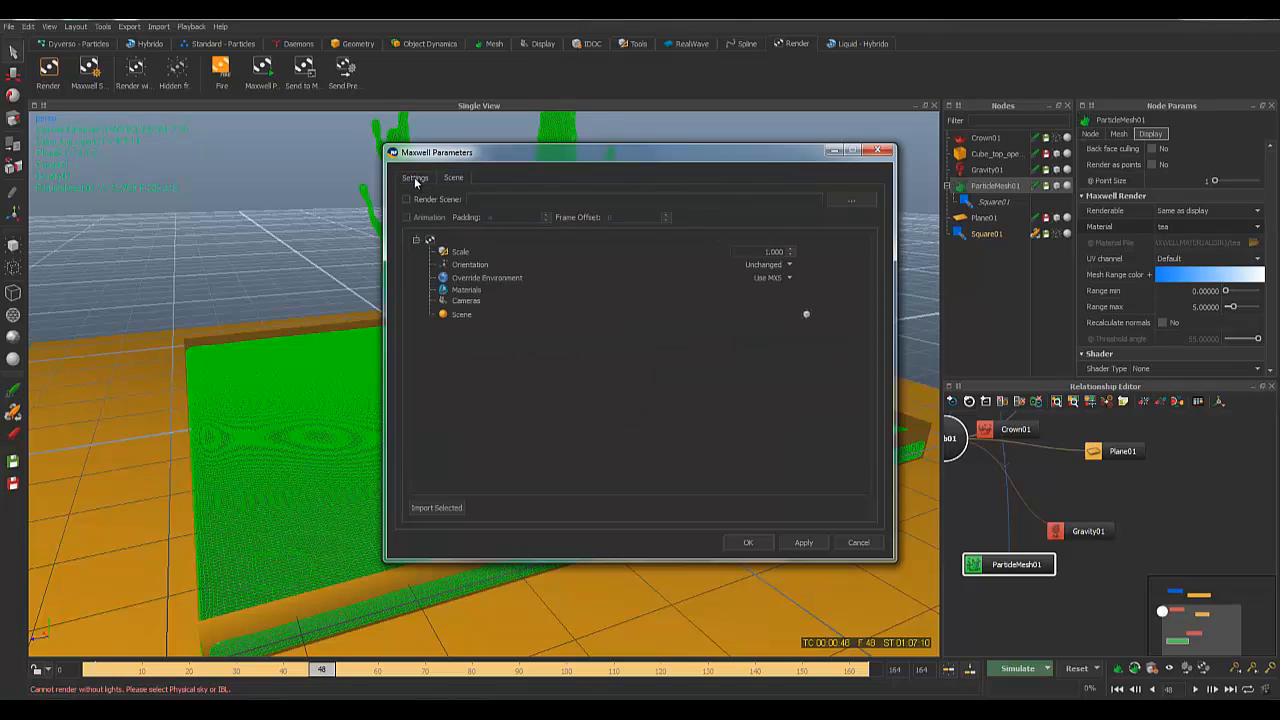
left_click(416, 180)
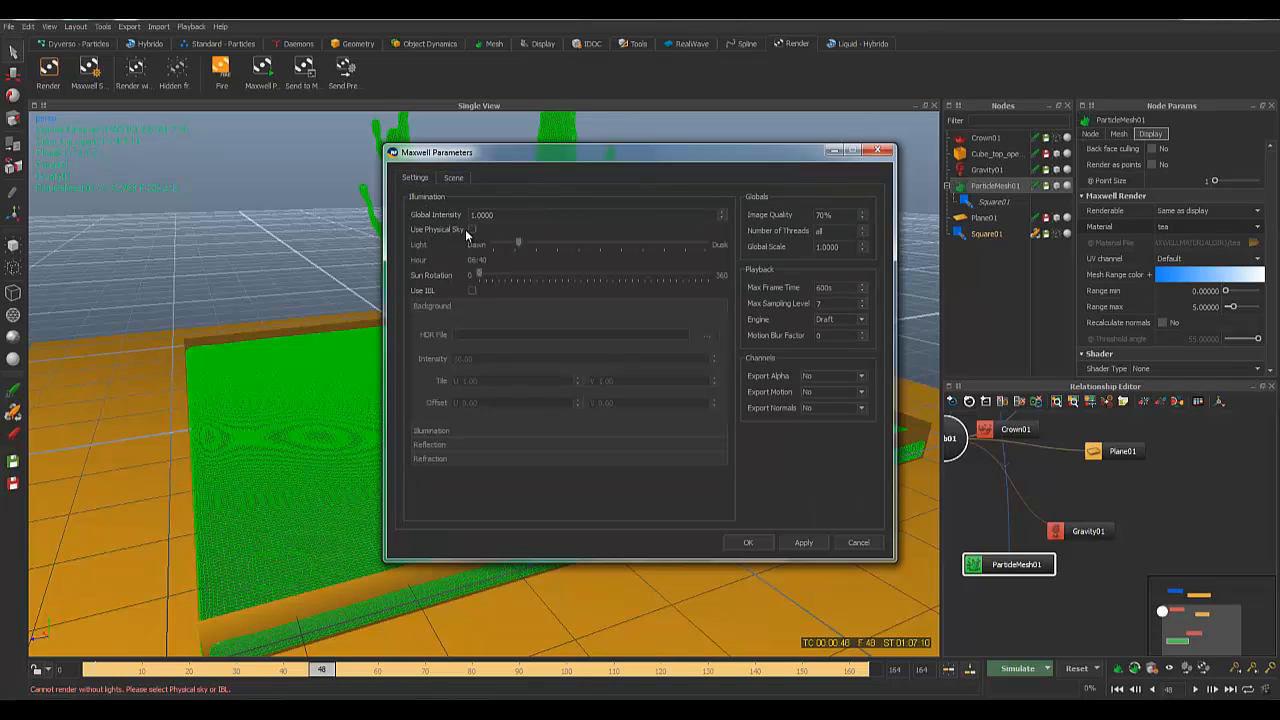
left_click(472, 230)
left_click(747, 542)
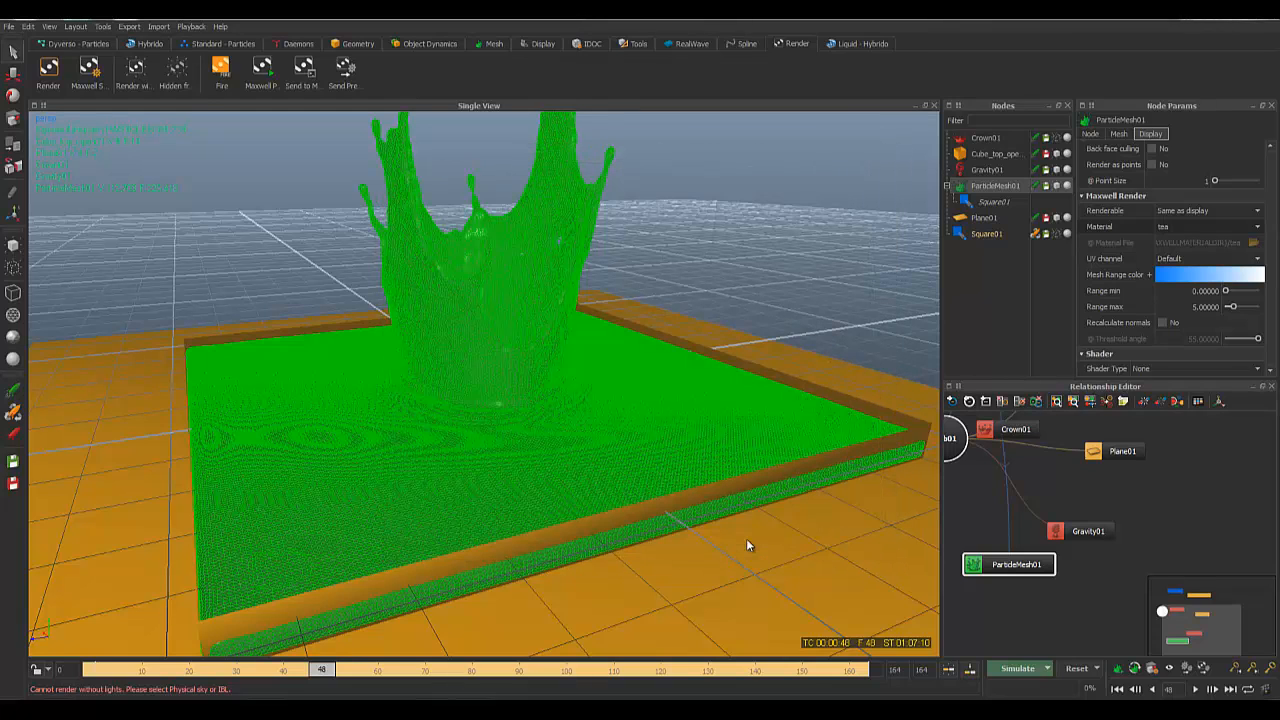
Step: Switch the Relationship Editor panel to Maxwell Interactive and frame the tea splash for the live render
left_click(955, 387)
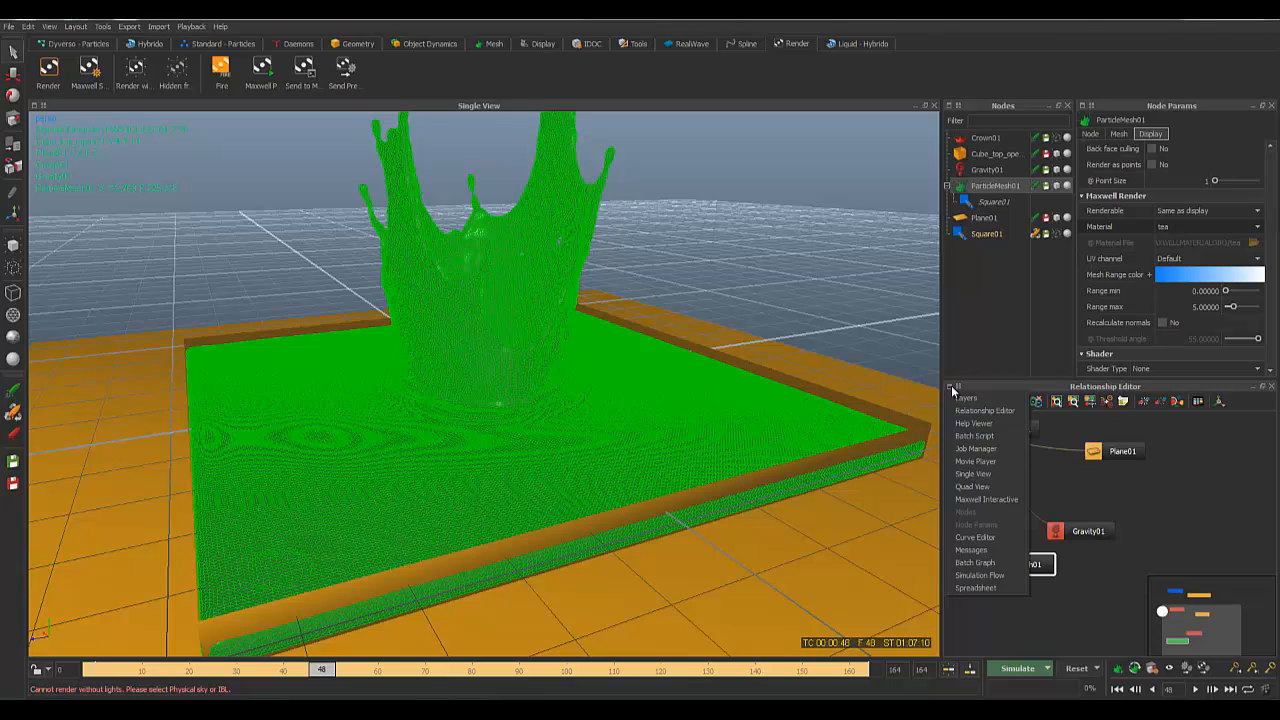
left_click(974, 500)
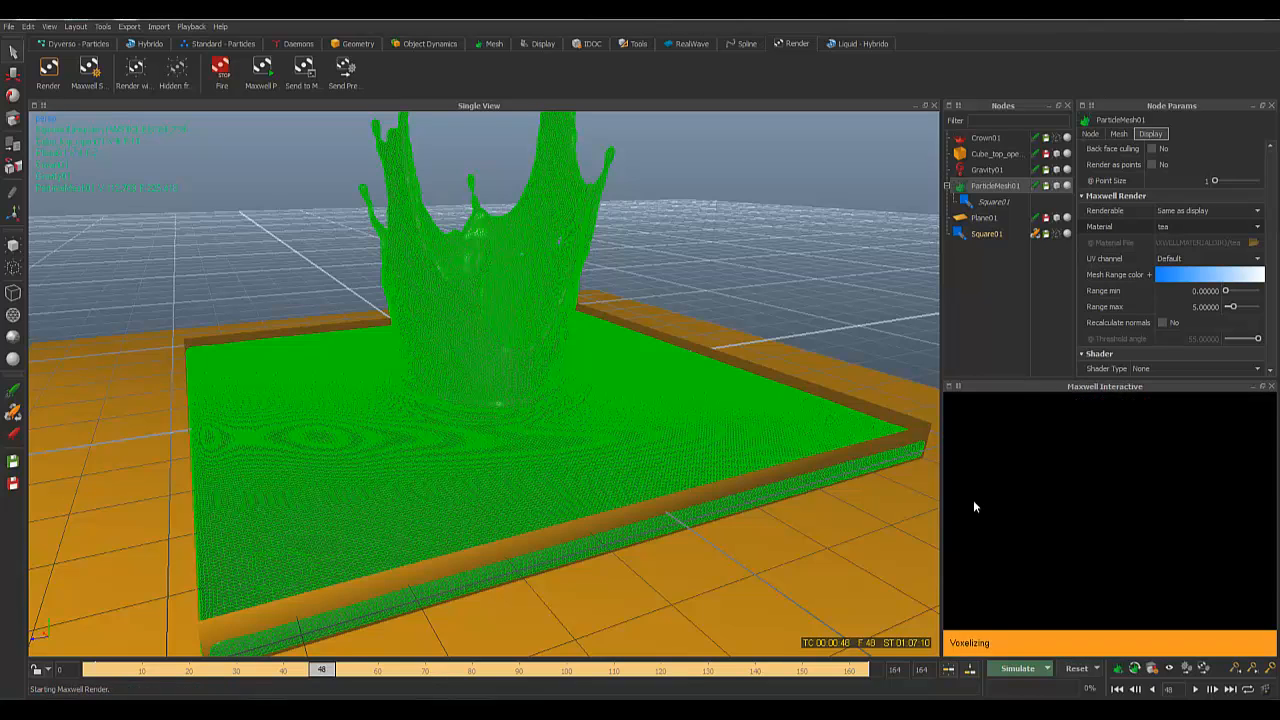
scroll(641, 512, "down", 3)
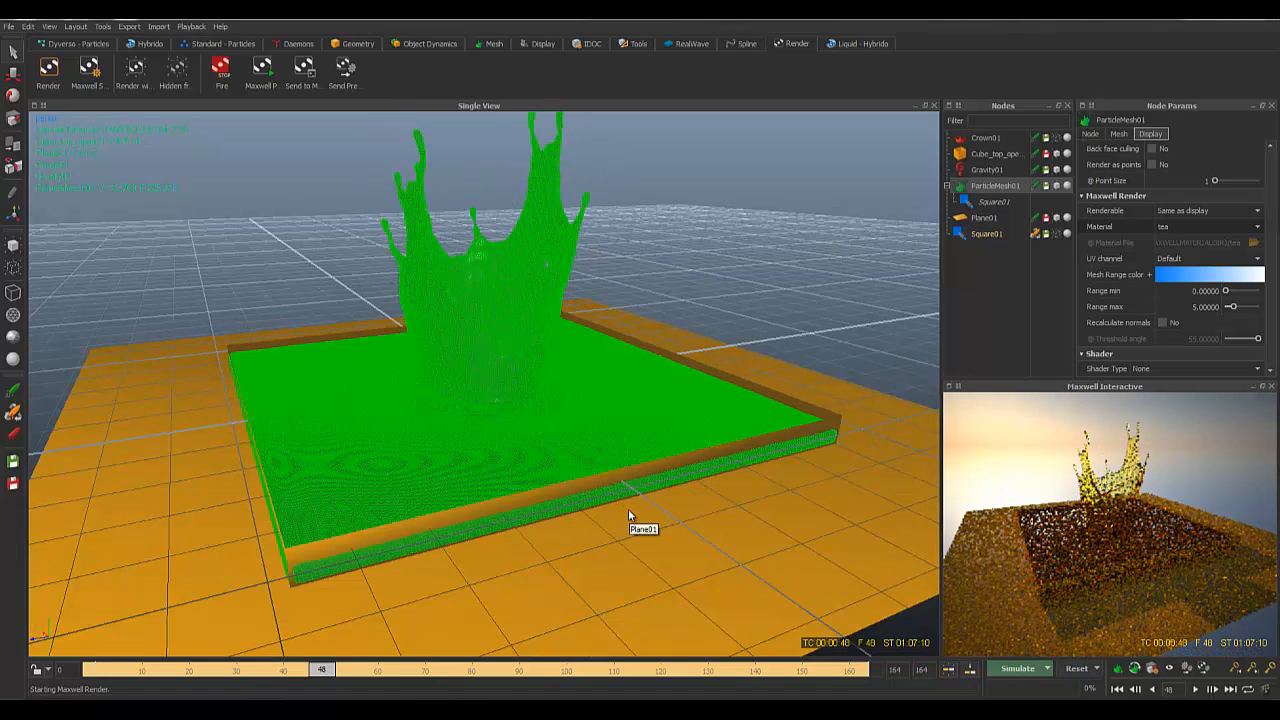
scroll(628, 510, "up", 3)
middle_click_drag(704, 304, 701, 398, "alt")
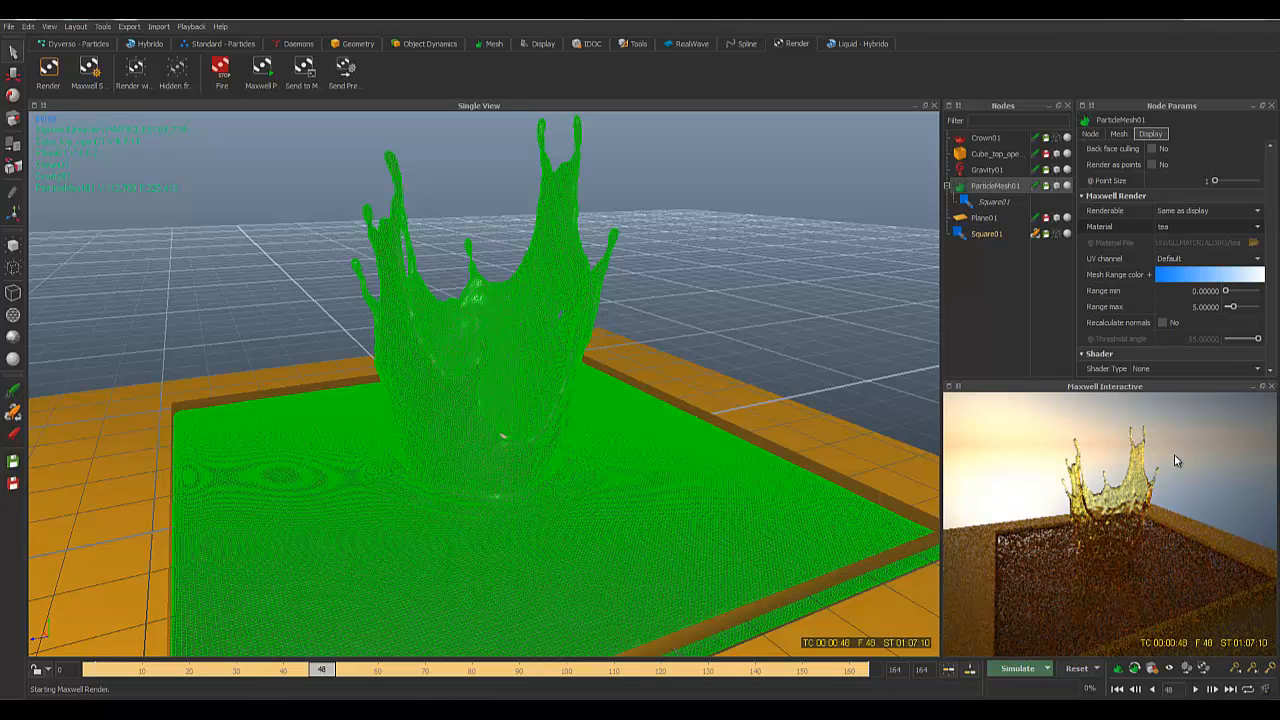
left_click_drag(682, 371, 683, 350, "alt")
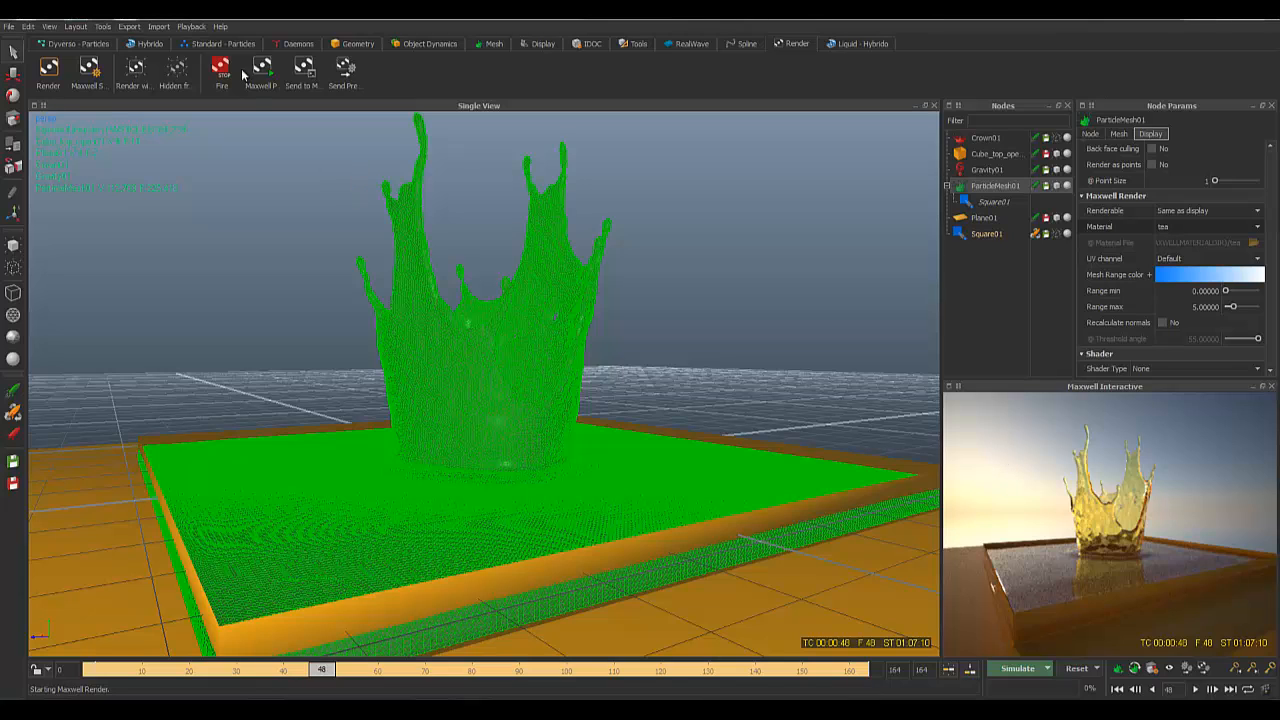
left_click(199, 30)
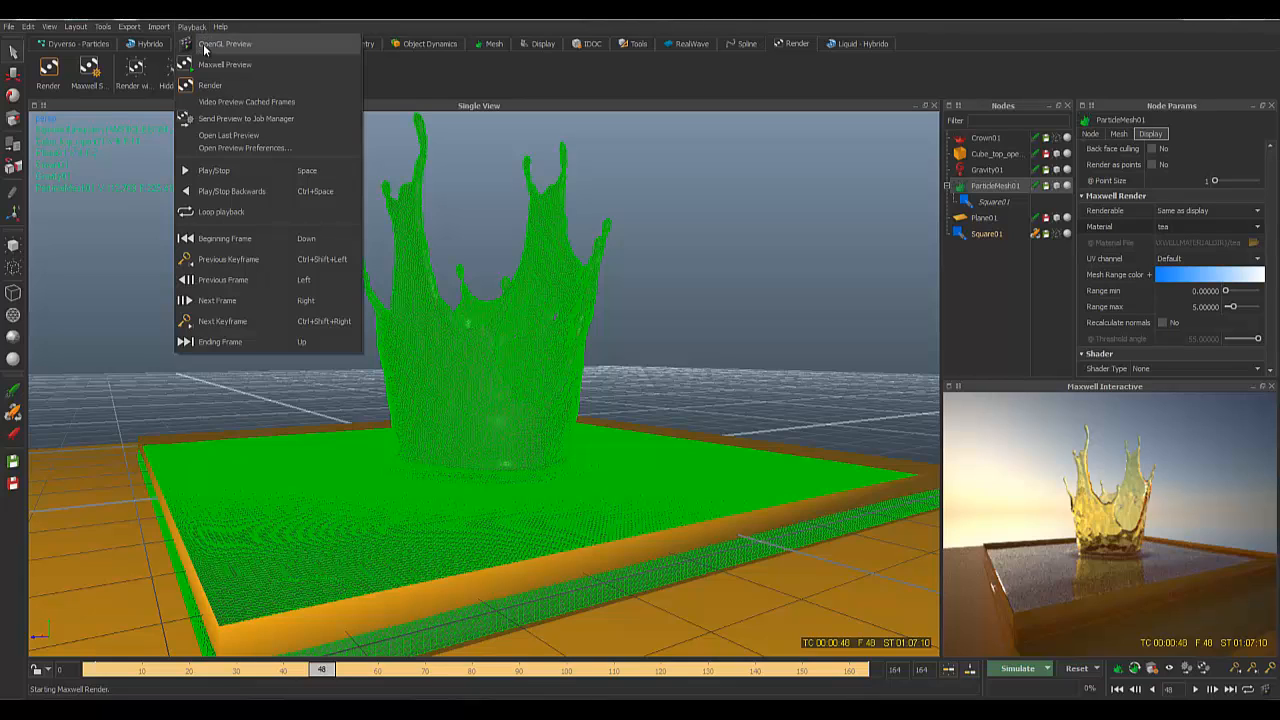
left_click(248, 67)
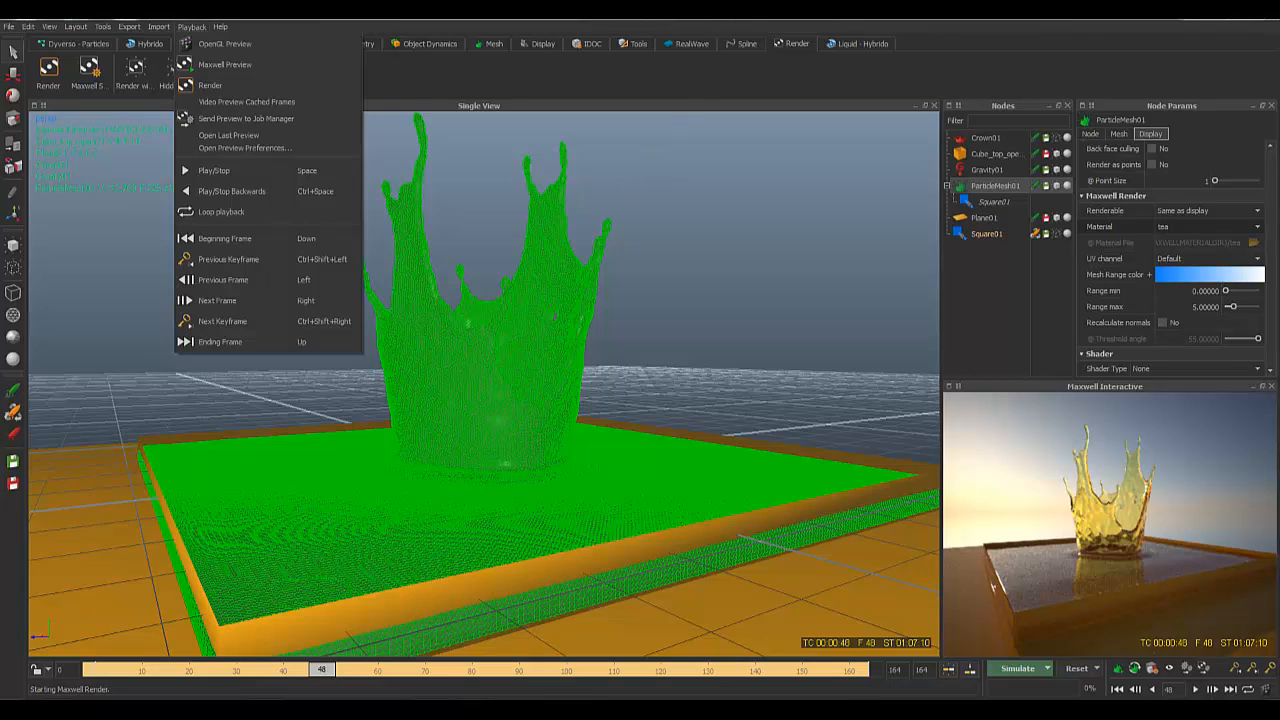
left_click(735, 352)
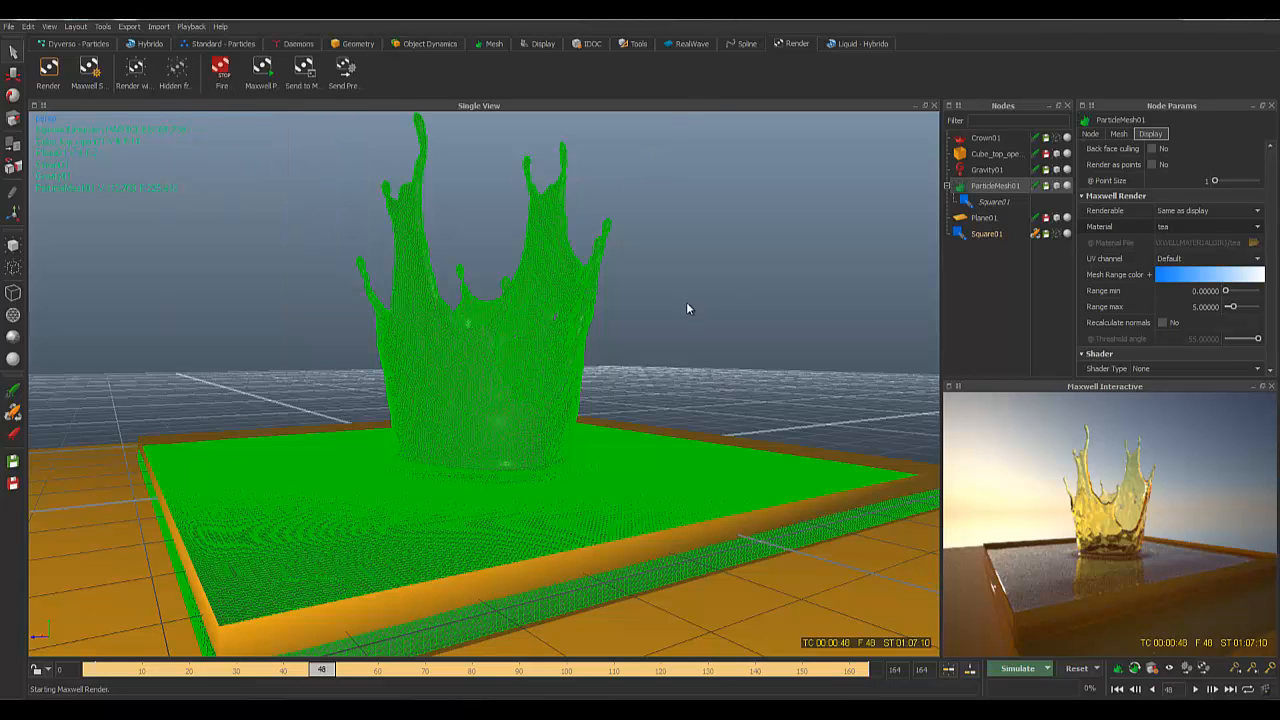
left_click_drag(664, 327, 507, 322, "alt")
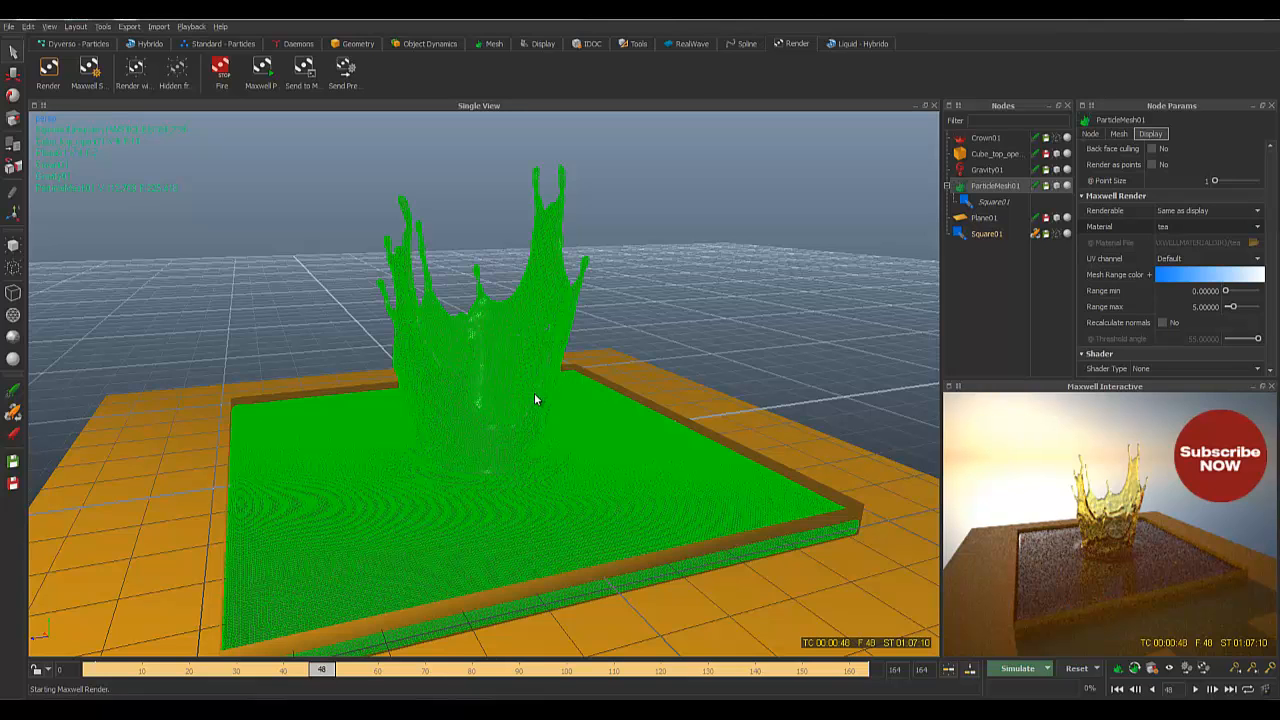
left_click_drag(534, 393, 558, 380, "alt")
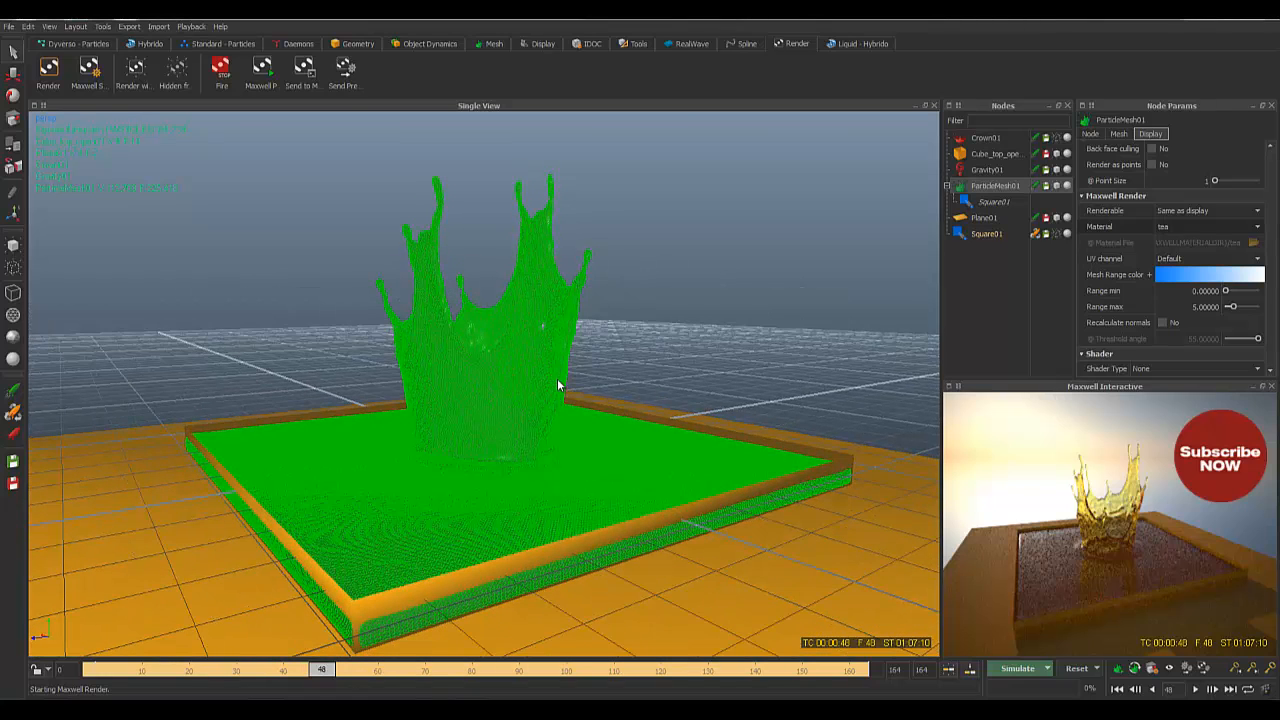